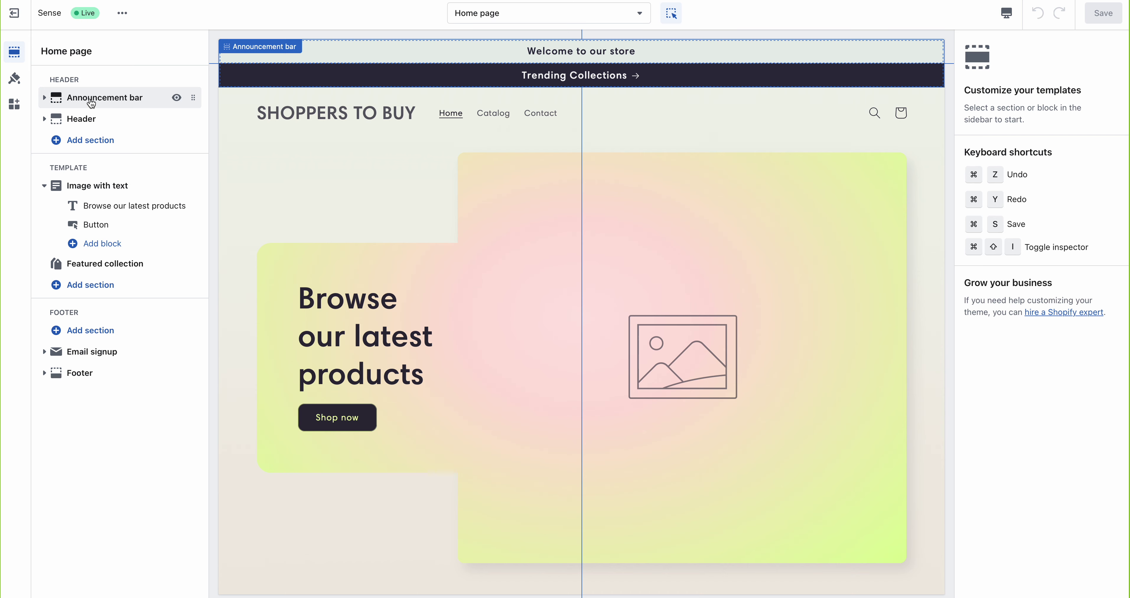
# - Hide the announcement bar section and show it again, and expand its custom CSS settings
pyautogui.click(88, 99)
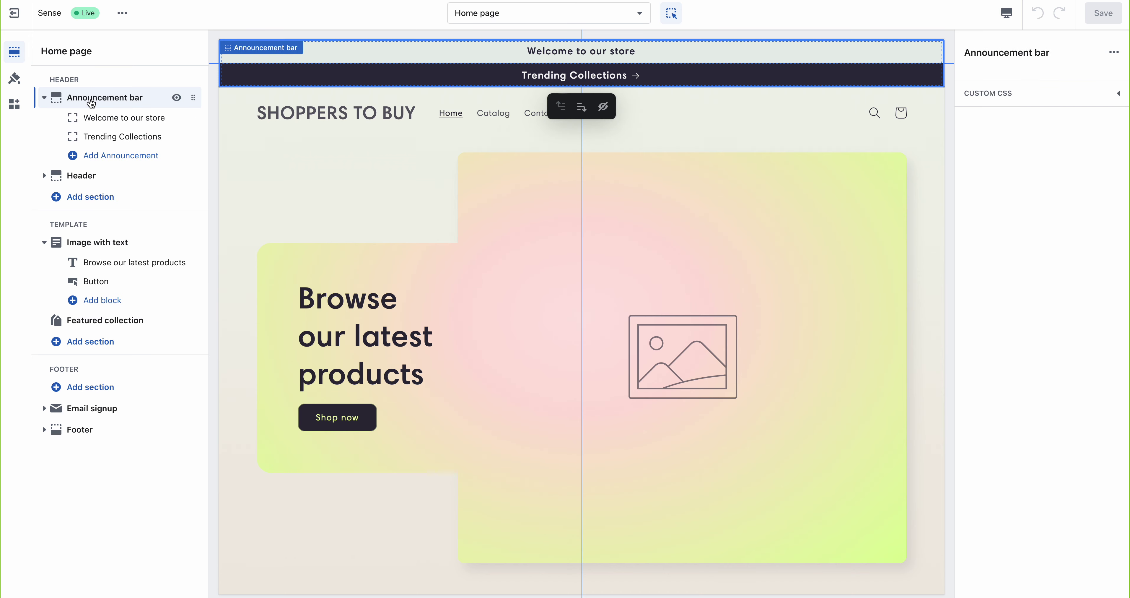
pyautogui.click(176, 100)
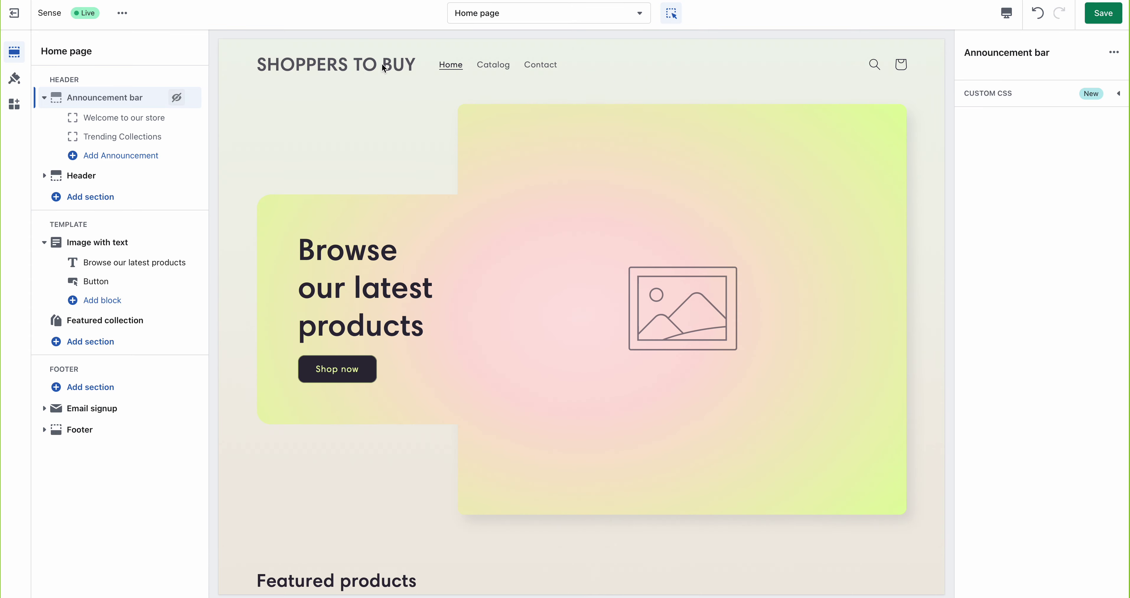
pyautogui.click(176, 98)
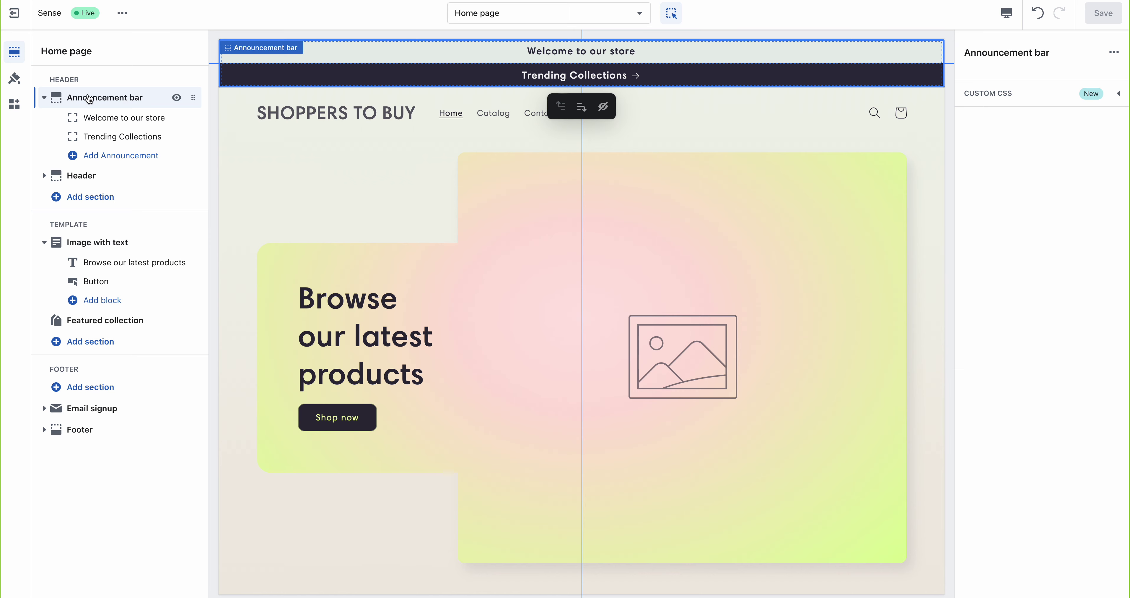
pyautogui.click(1019, 98)
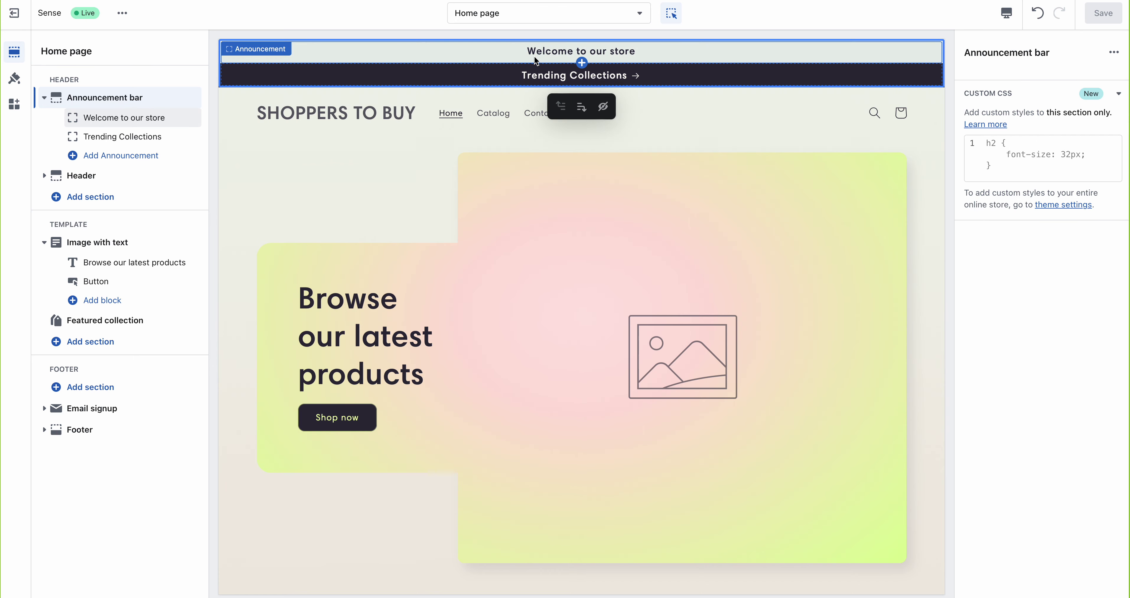
# - Set the text of the "Welcome to our store" announcement to "Top fashion brand"
pyautogui.click(111, 119)
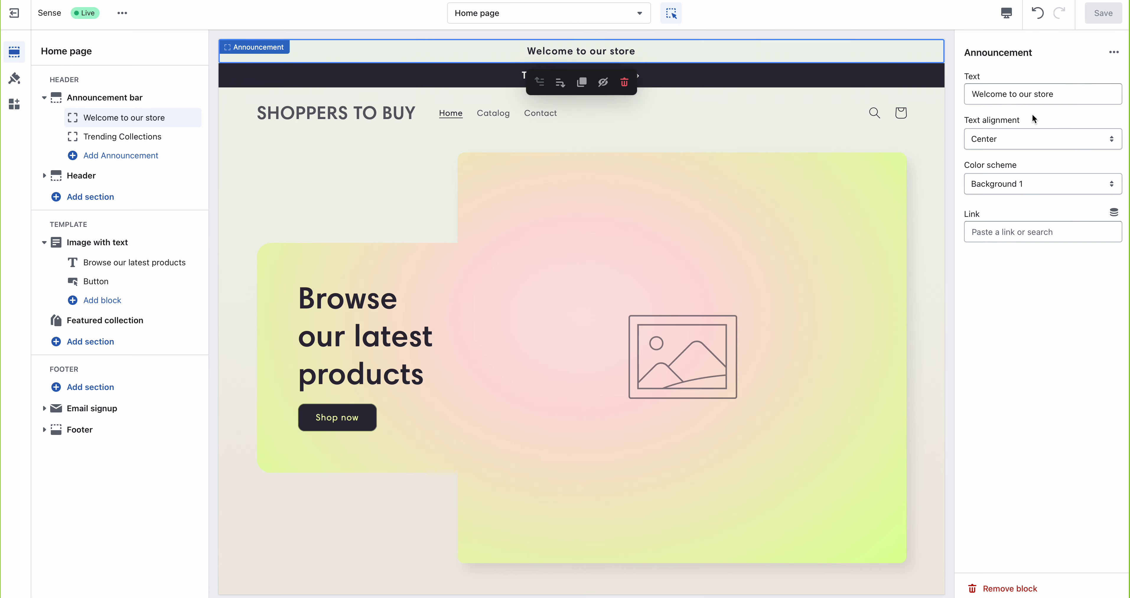
pyautogui.moveTo(1058, 95); pyautogui.dragTo(971, 95)
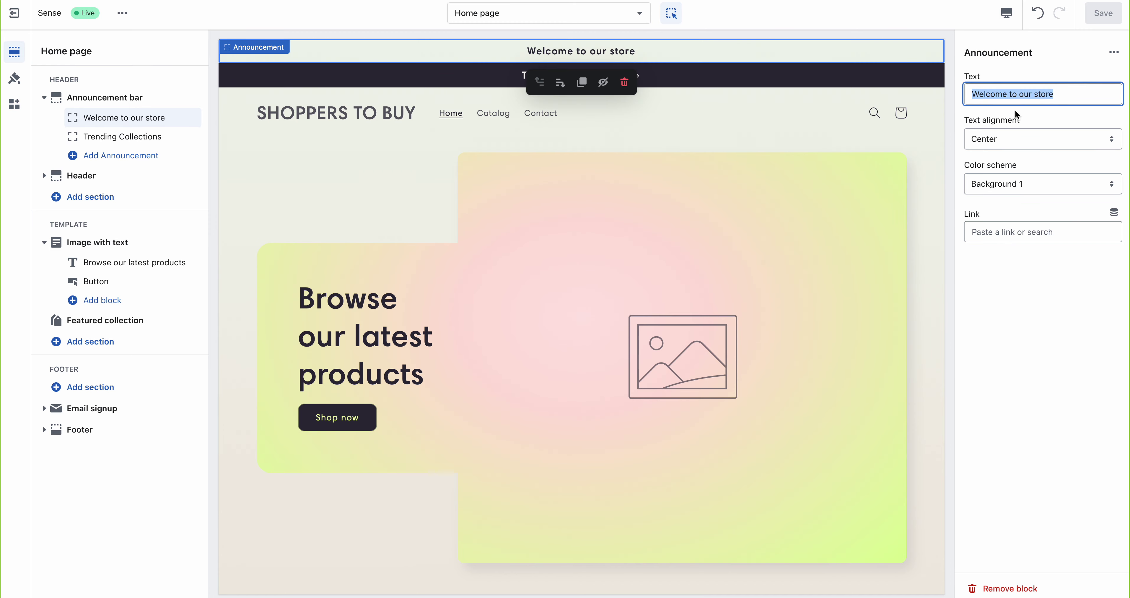
pyautogui.write('To')
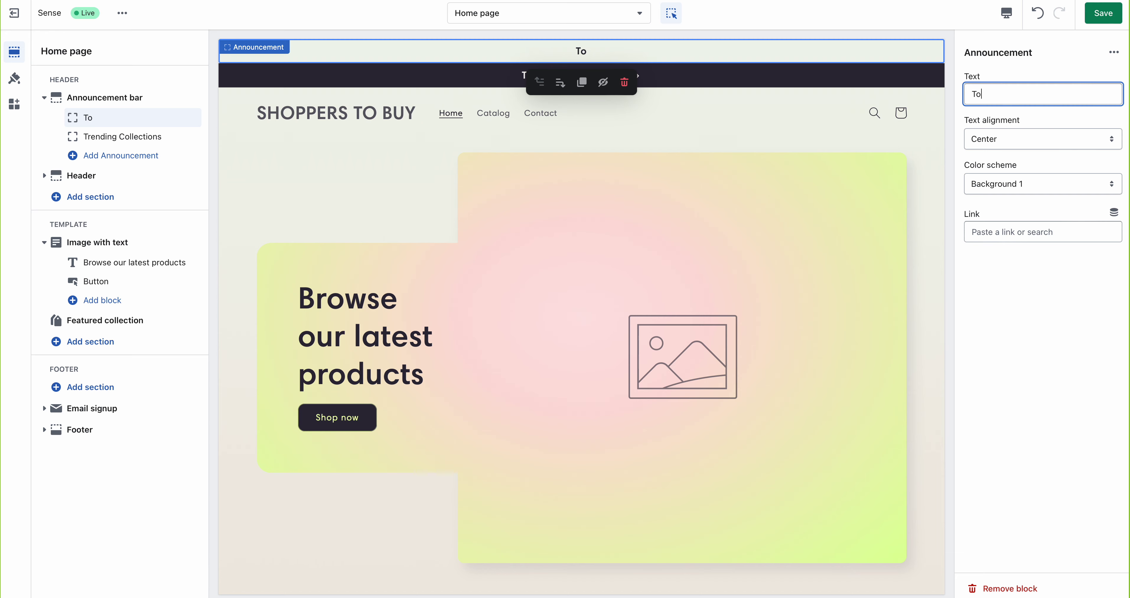
pyautogui.write('p fashion brand')
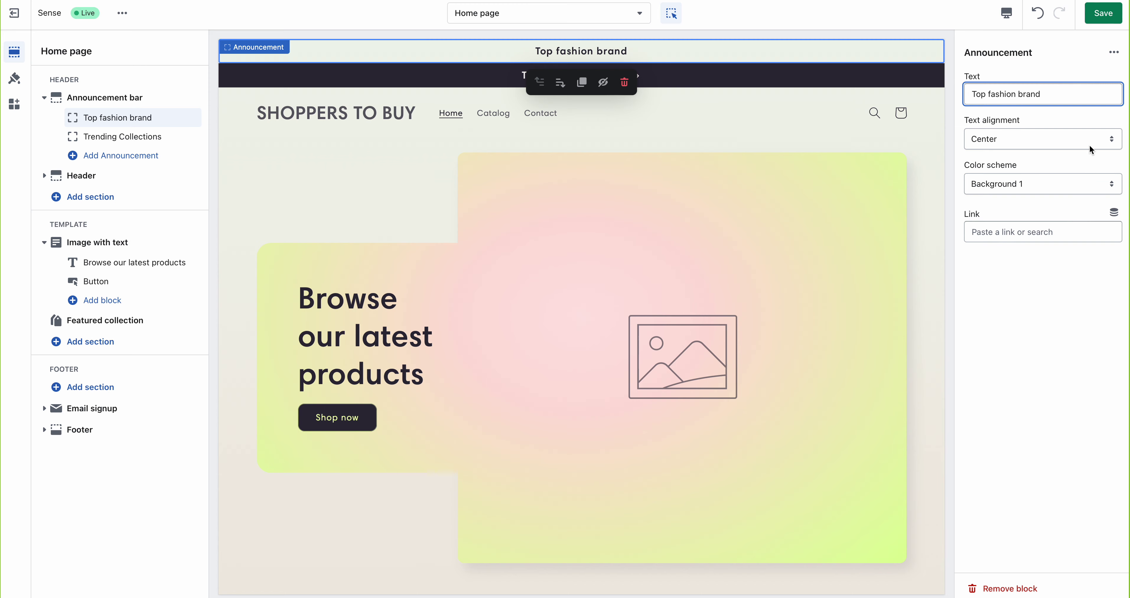
pyautogui.moveTo(1057, 94); pyautogui.dragTo(946, 90)
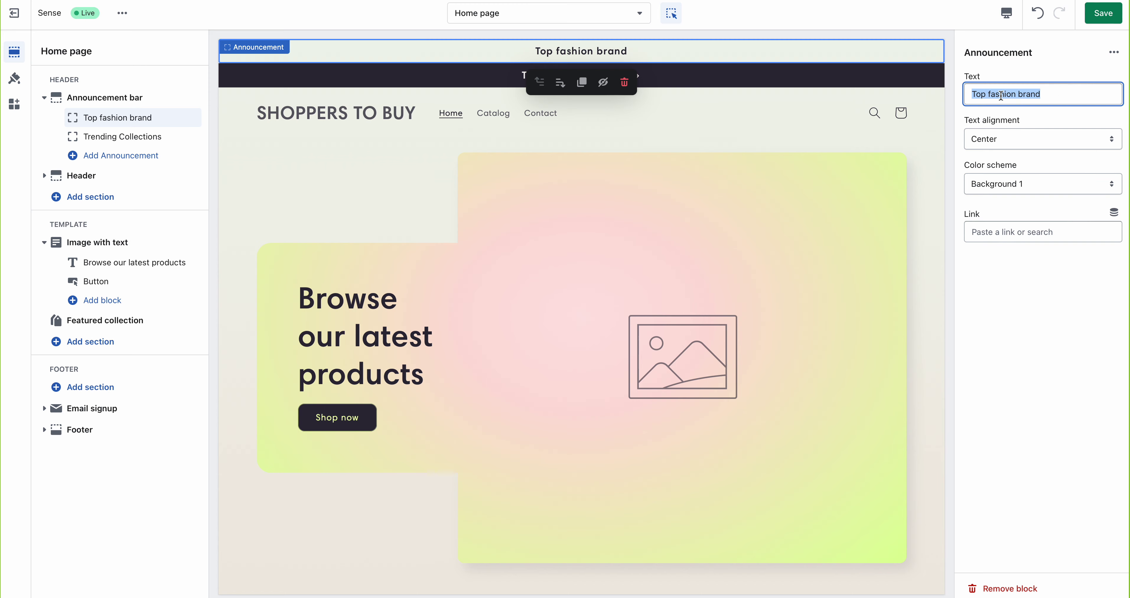
# - Try left and right text alignment on the first announcement and return it to Center
pyautogui.click(1015, 143)
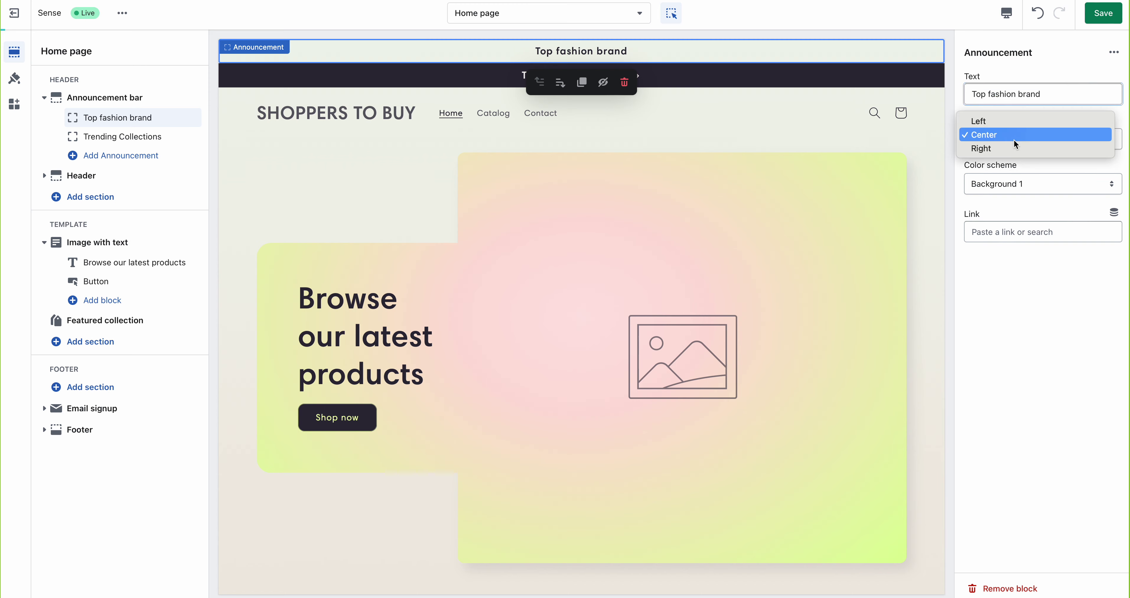
pyautogui.click(995, 120)
pyautogui.click(1000, 137)
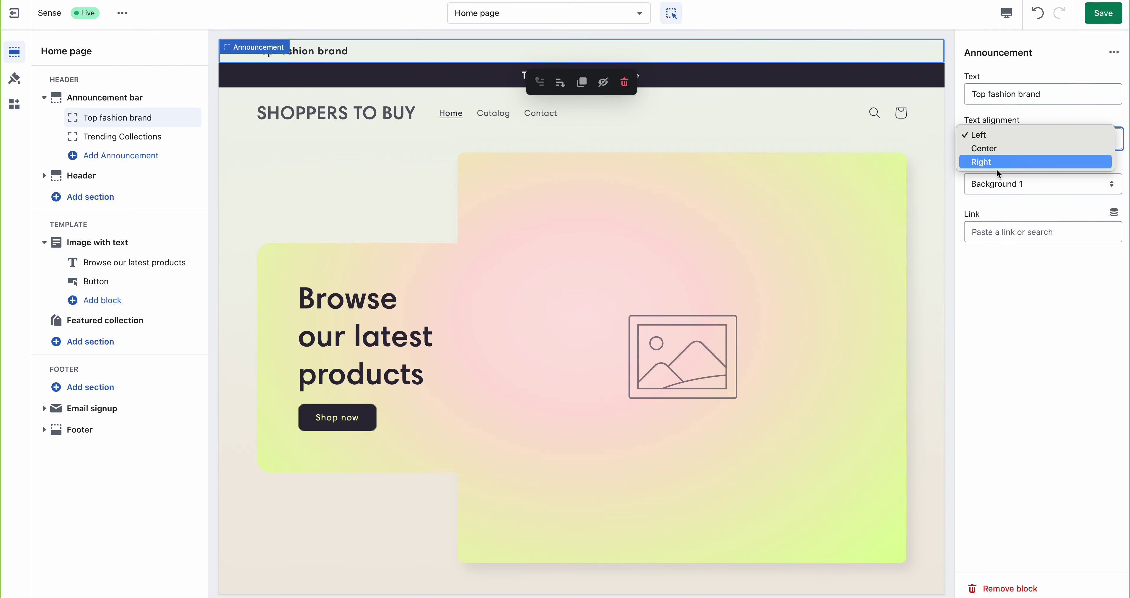
pyautogui.click(994, 166)
pyautogui.click(996, 140)
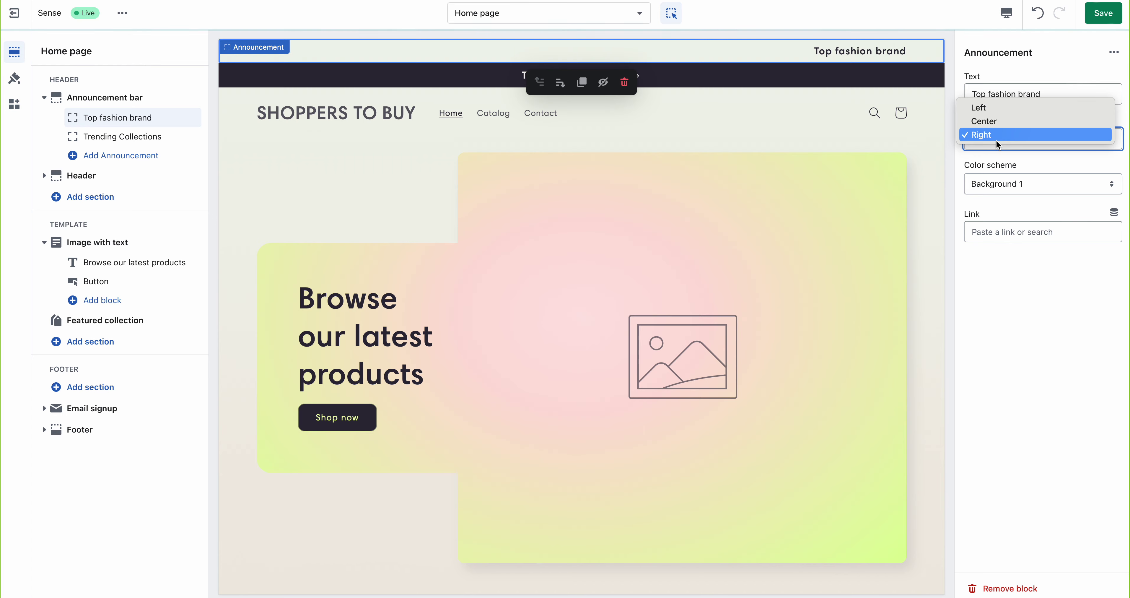
pyautogui.click(988, 125)
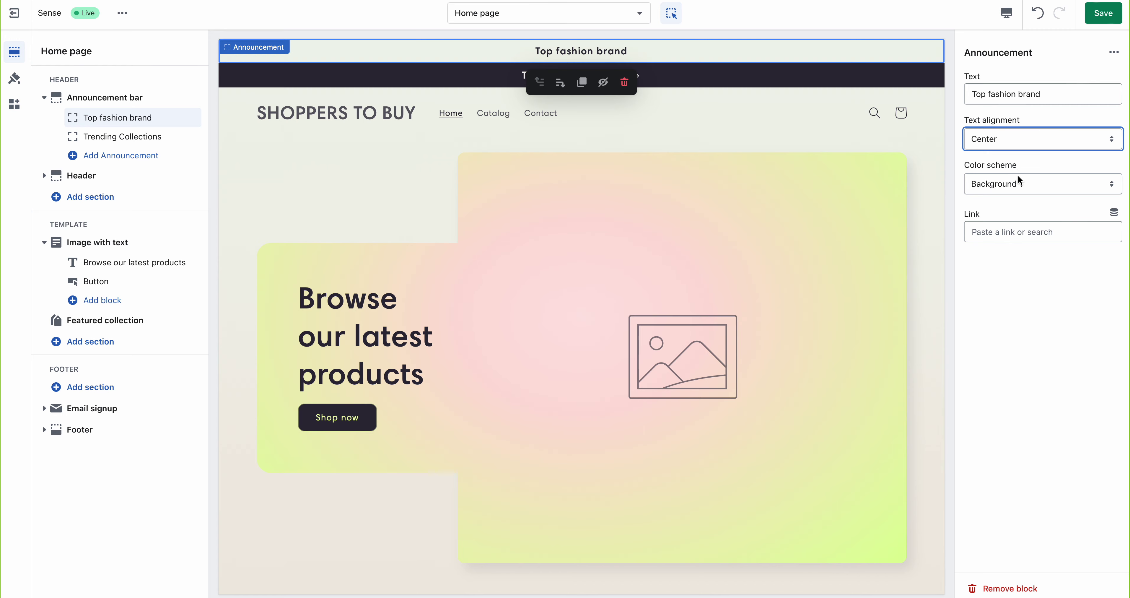
# - Try the Accent 2, Background 1 and Inverse color schemes on the first announcement and settle on Accent 1
pyautogui.click(1010, 181)
pyautogui.click(1003, 166)
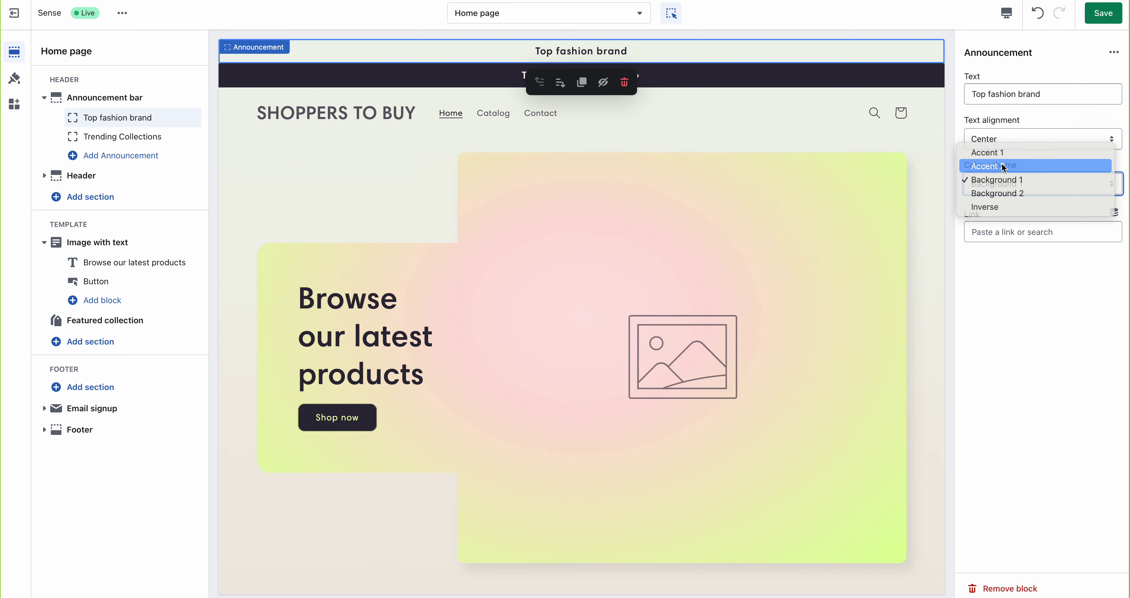
pyautogui.click(1007, 182)
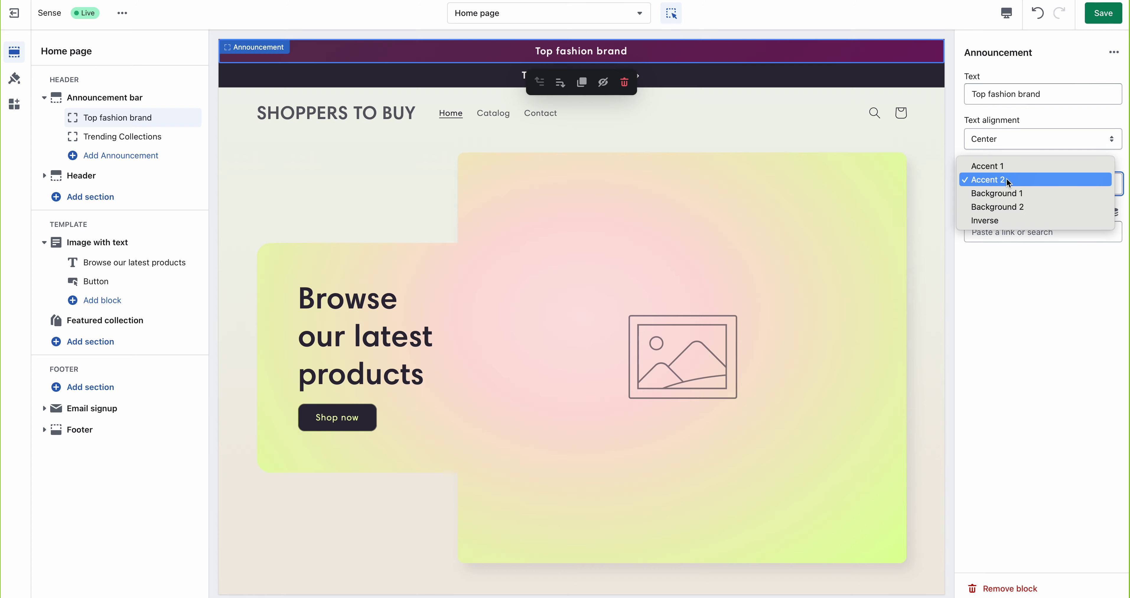
pyautogui.click(1004, 192)
pyautogui.click(998, 187)
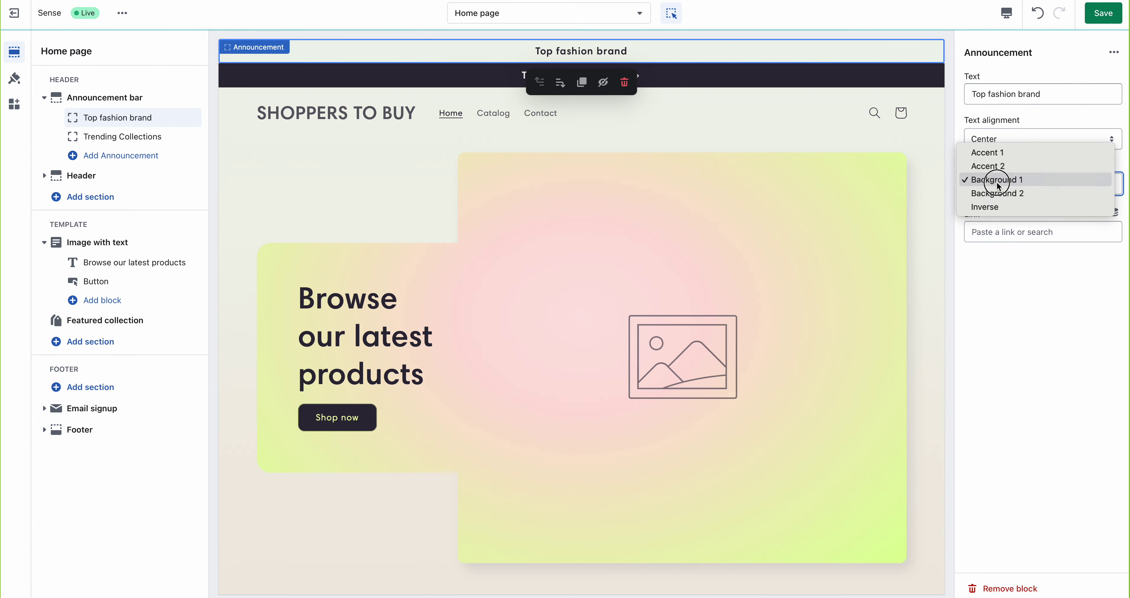
pyautogui.click(997, 207)
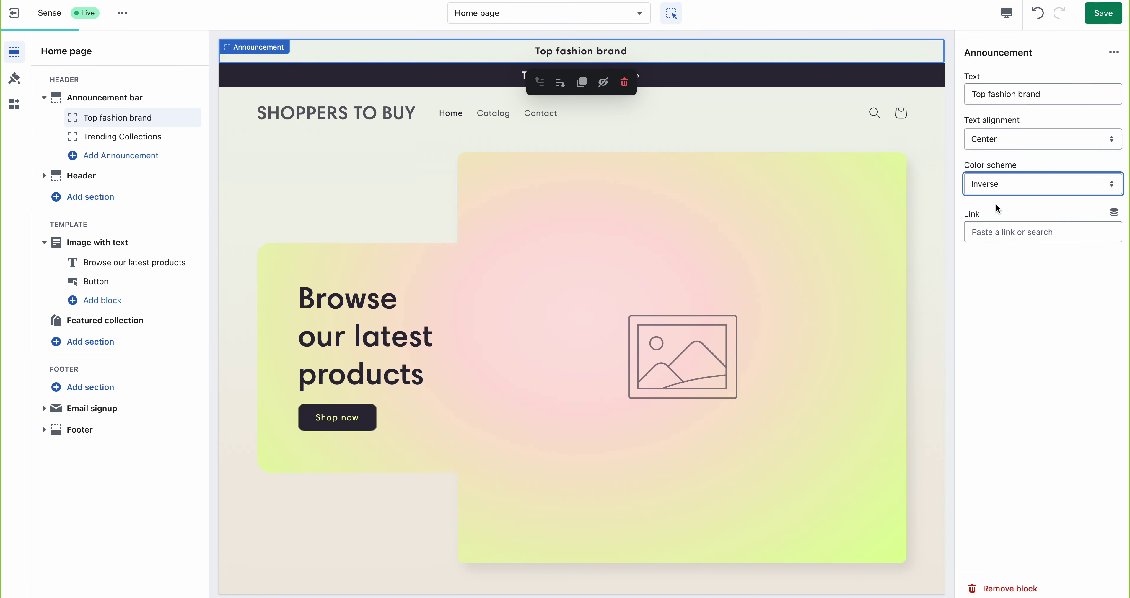
pyautogui.click(995, 183)
pyautogui.click(985, 127)
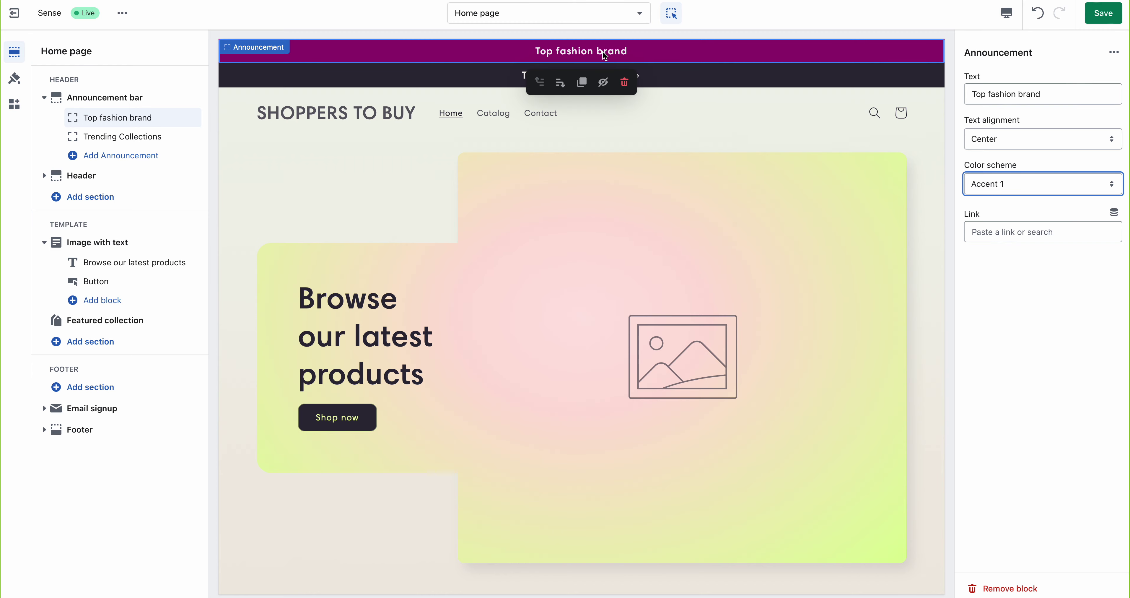
# - Check the link options of the first announcement and change its text to "Ladies bags"
pyautogui.click(1033, 235)
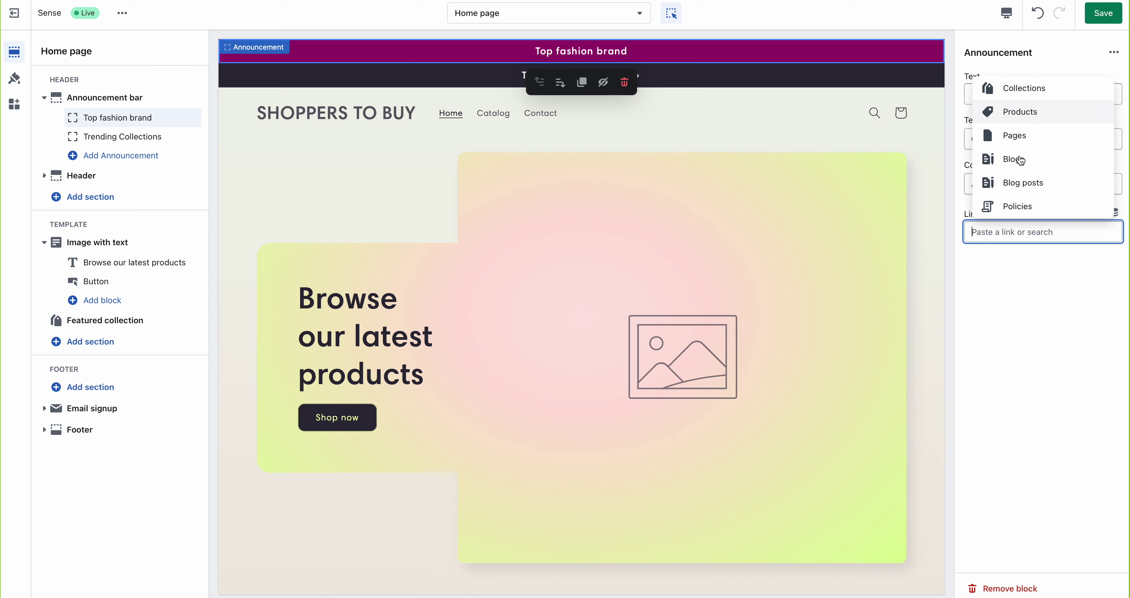
pyautogui.click(1004, 257)
pyautogui.moveTo(1046, 96); pyautogui.dragTo(947, 94)
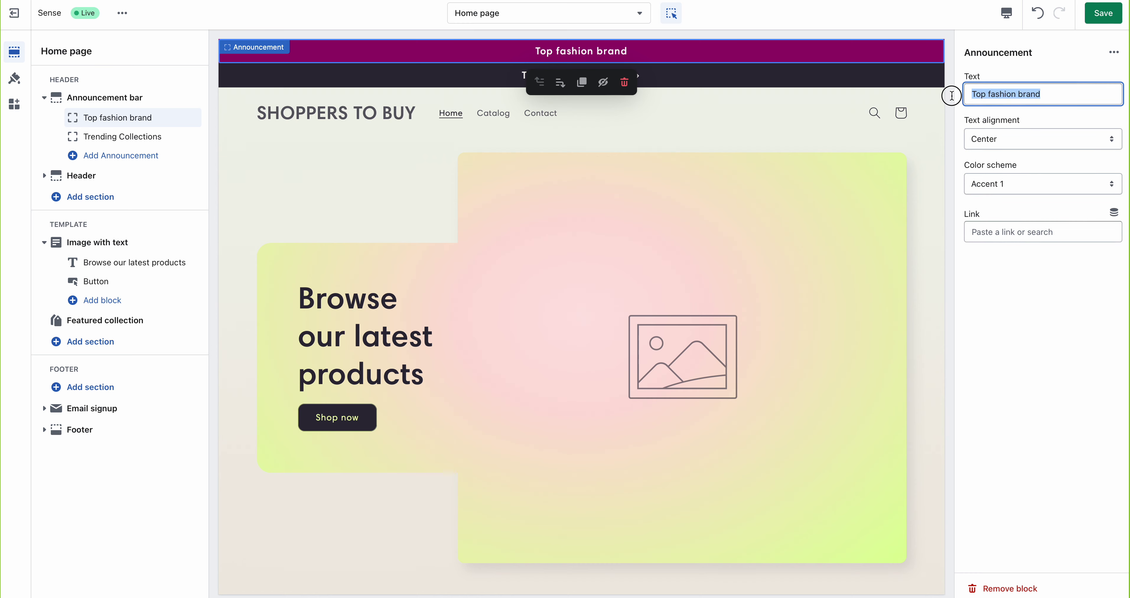
pyautogui.write('L')
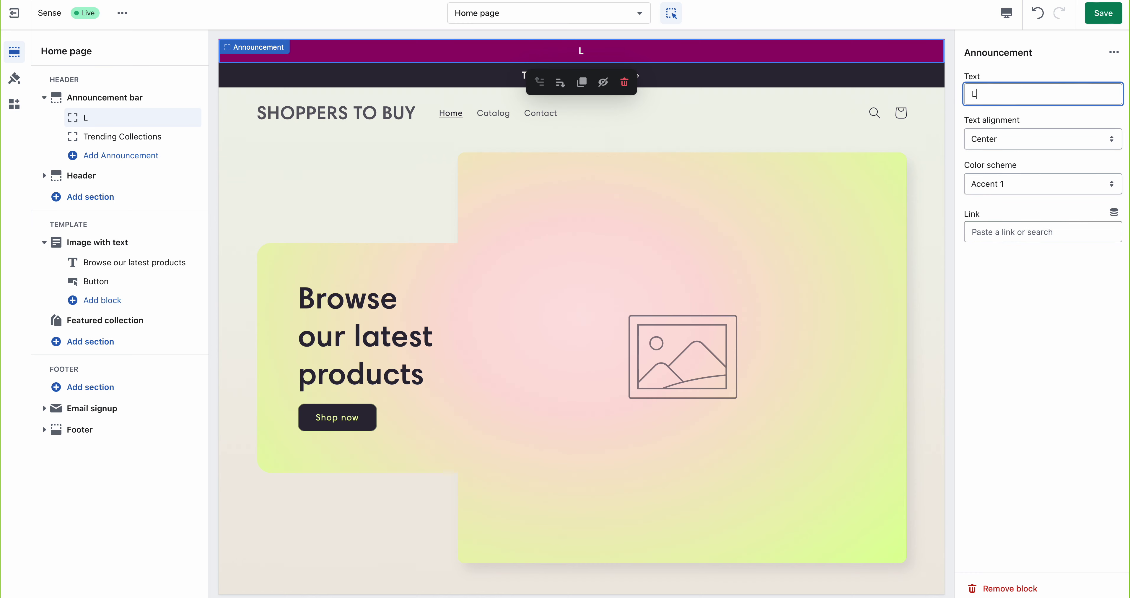
pyautogui.write('adies bags')
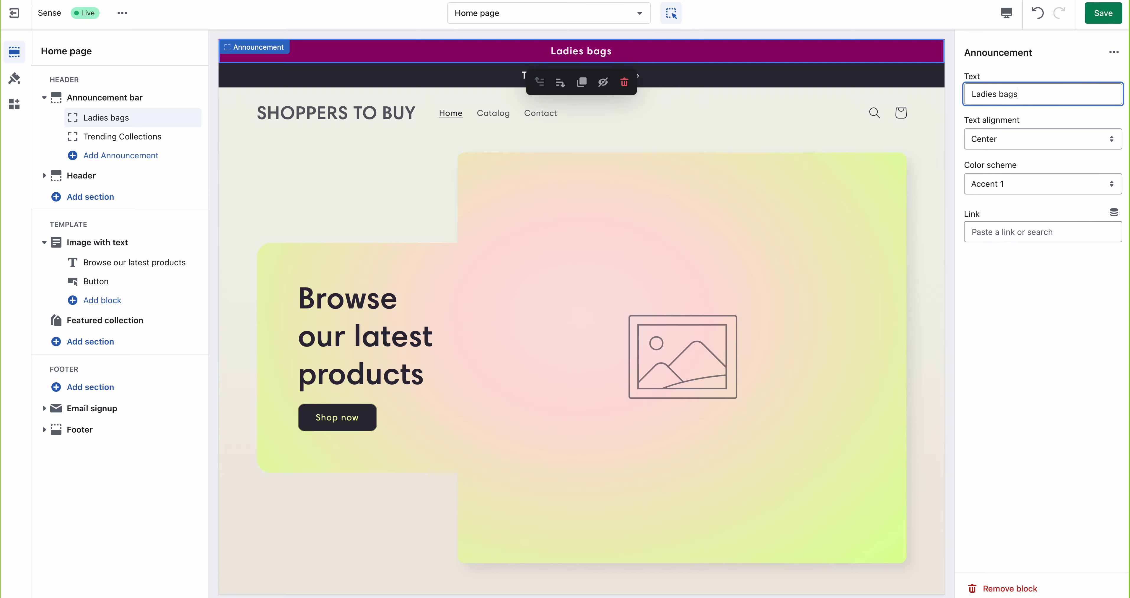
# - Link the Ladies bags announcement to All collections and save the theme changes
pyautogui.click(1013, 233)
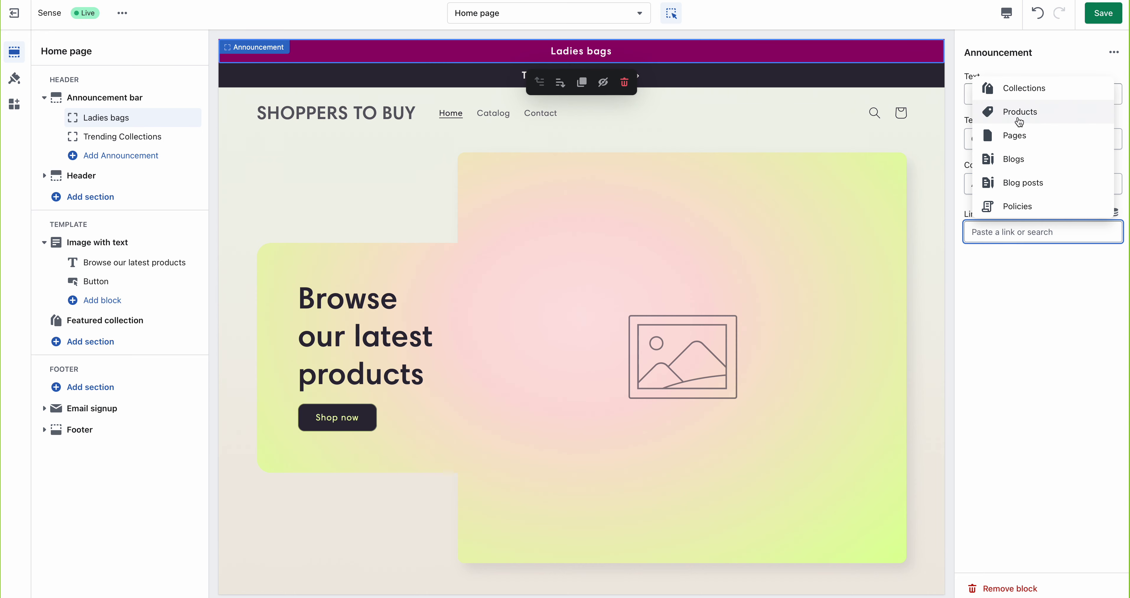
pyautogui.click(1021, 95)
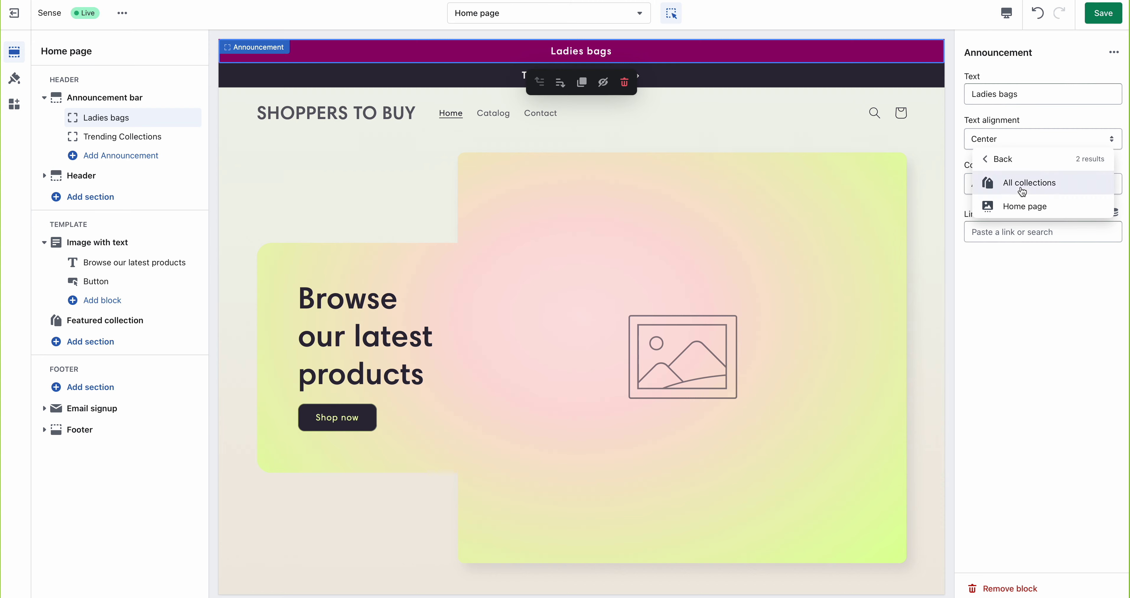
pyautogui.click(1022, 184)
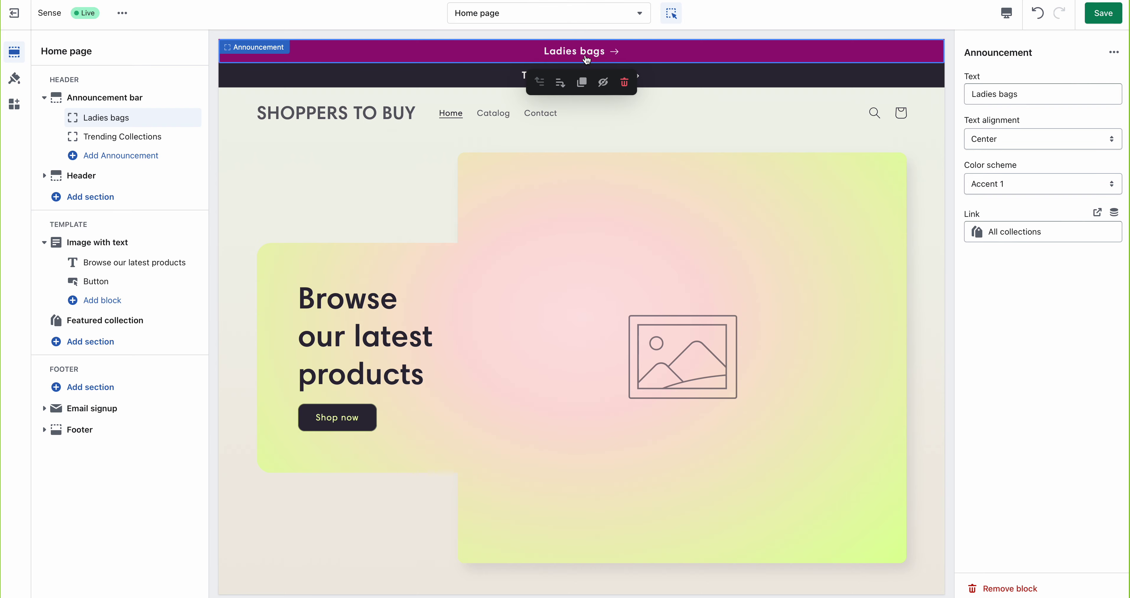
pyautogui.click(1106, 15)
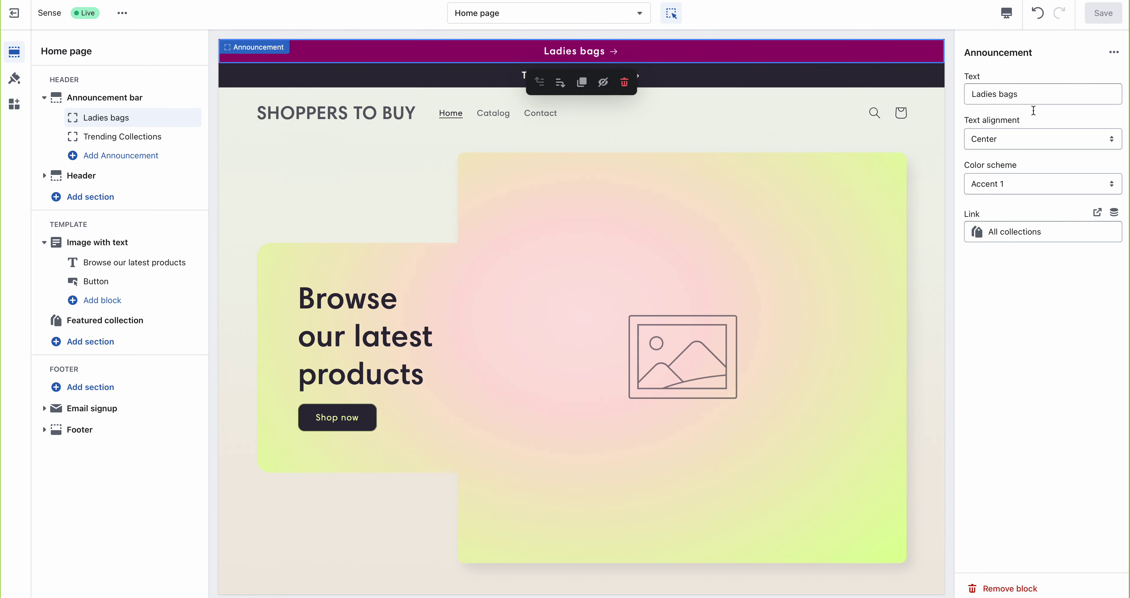
# - View the live storefront in a separate browser tab to check the announcement bar, and return to the theme editor
pyautogui.click(129, 19)
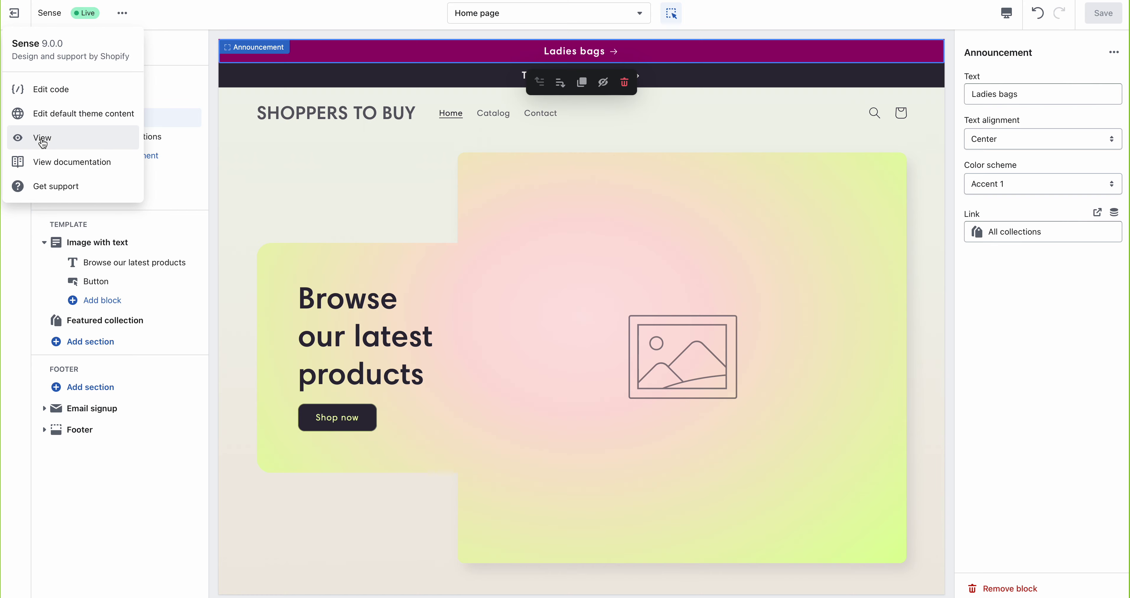
pyautogui.rightClick(58, 143)
pyautogui.click(60, 146)
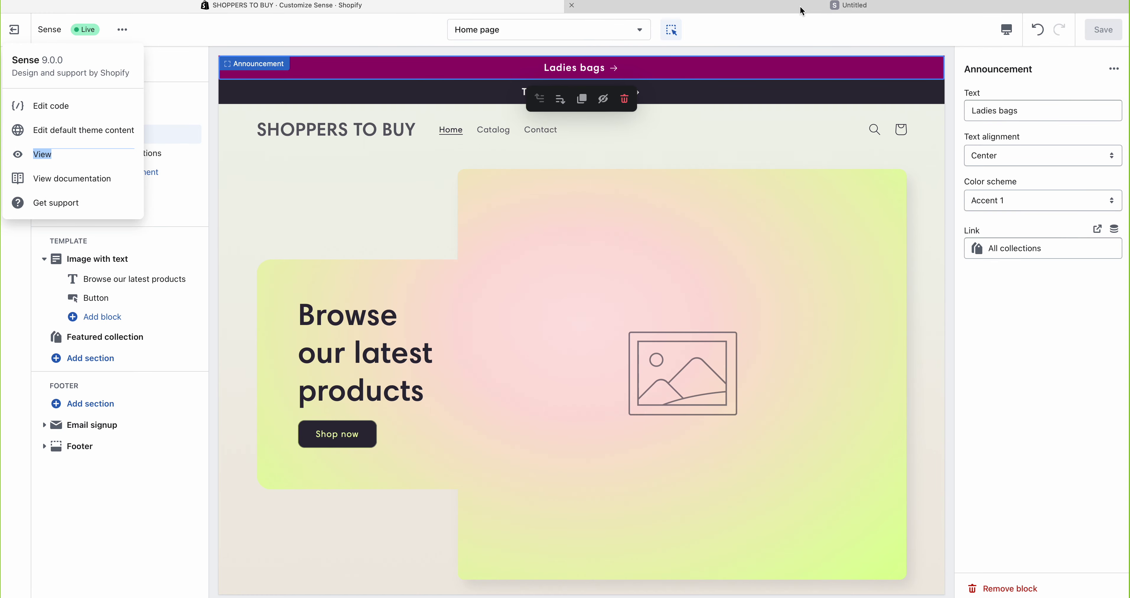
pyautogui.click(800, 9)
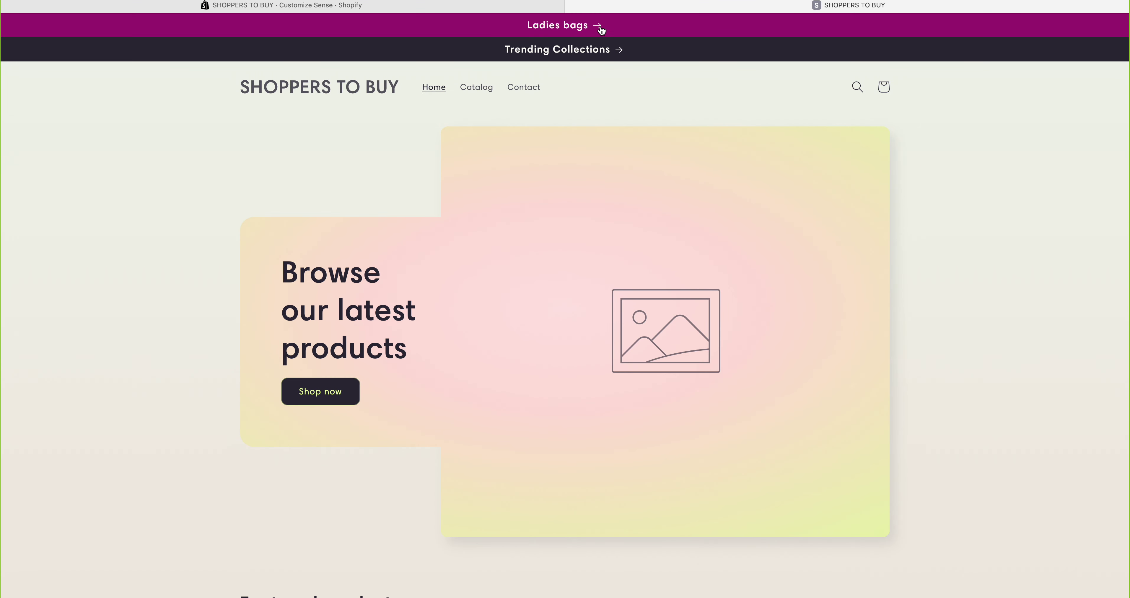
pyautogui.click(535, 7)
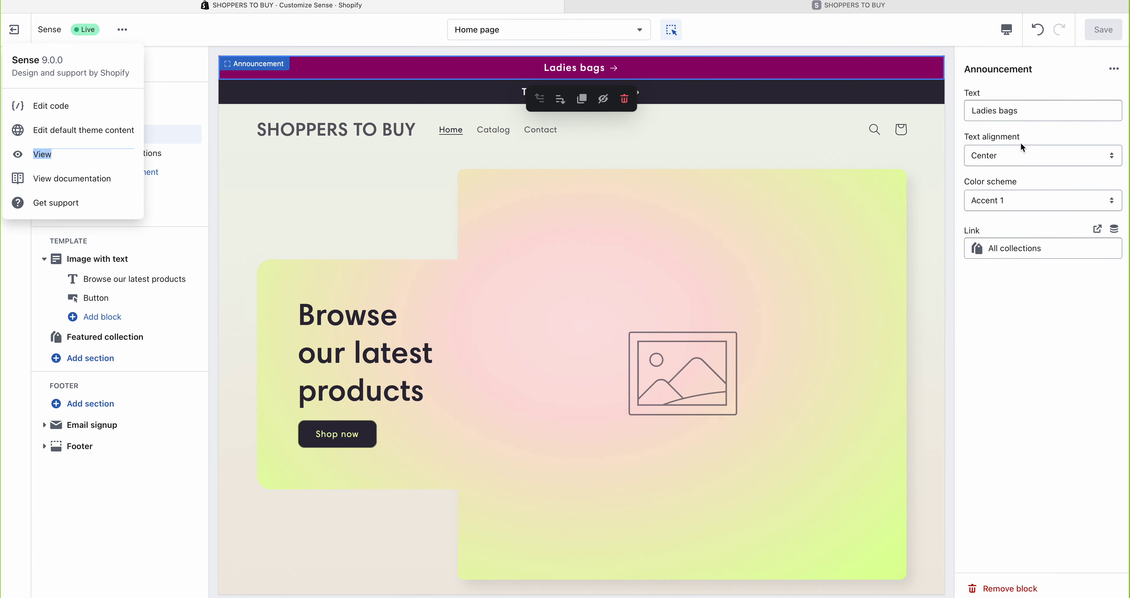
pyautogui.moveTo(1038, 108); pyautogui.dragTo(958, 110)
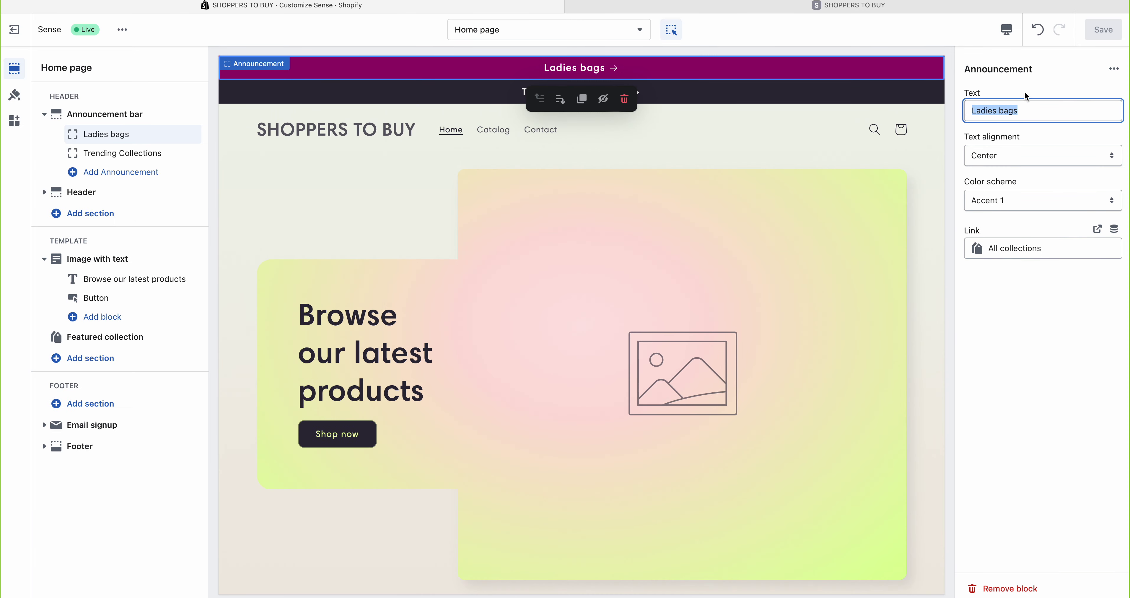
# - Hide and re-show the Trending Collections announcement, and remove it from the announcement bar
pyautogui.click(110, 154)
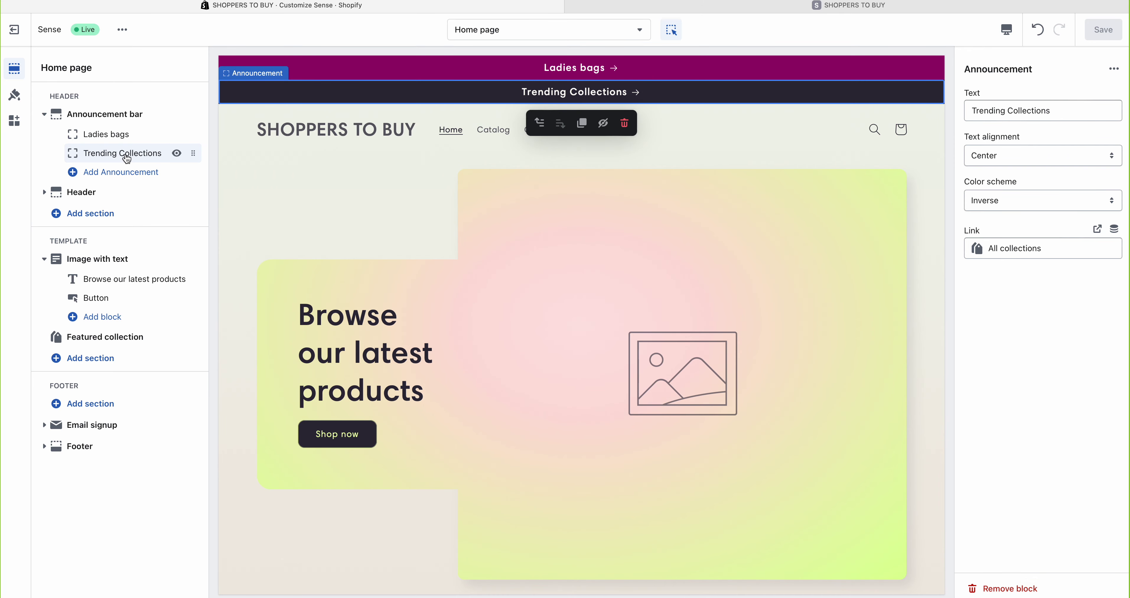
pyautogui.click(176, 154)
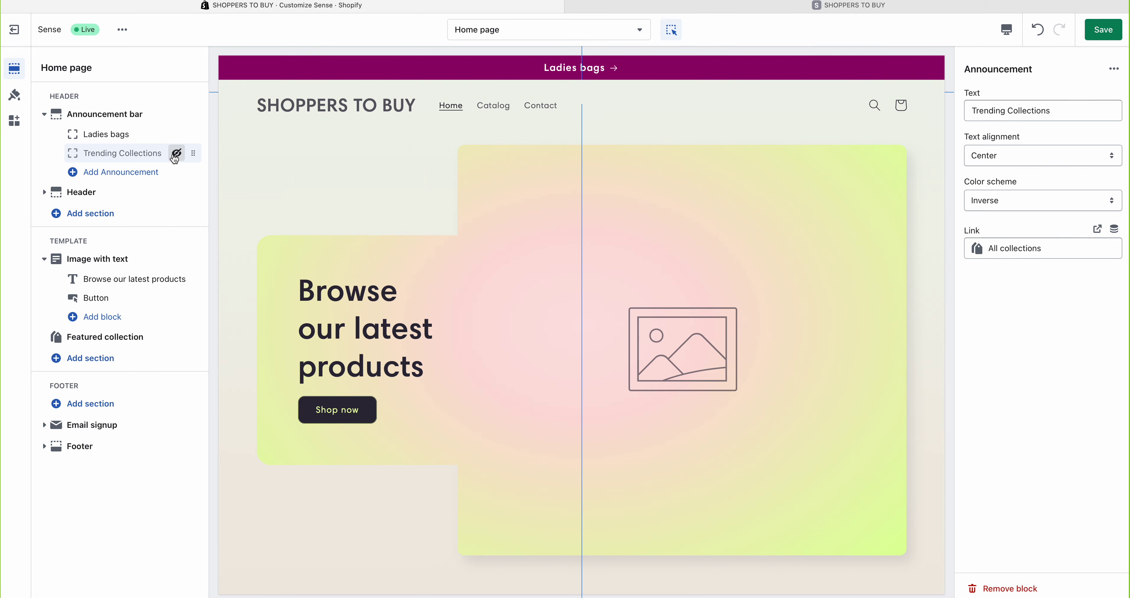
pyautogui.click(176, 153)
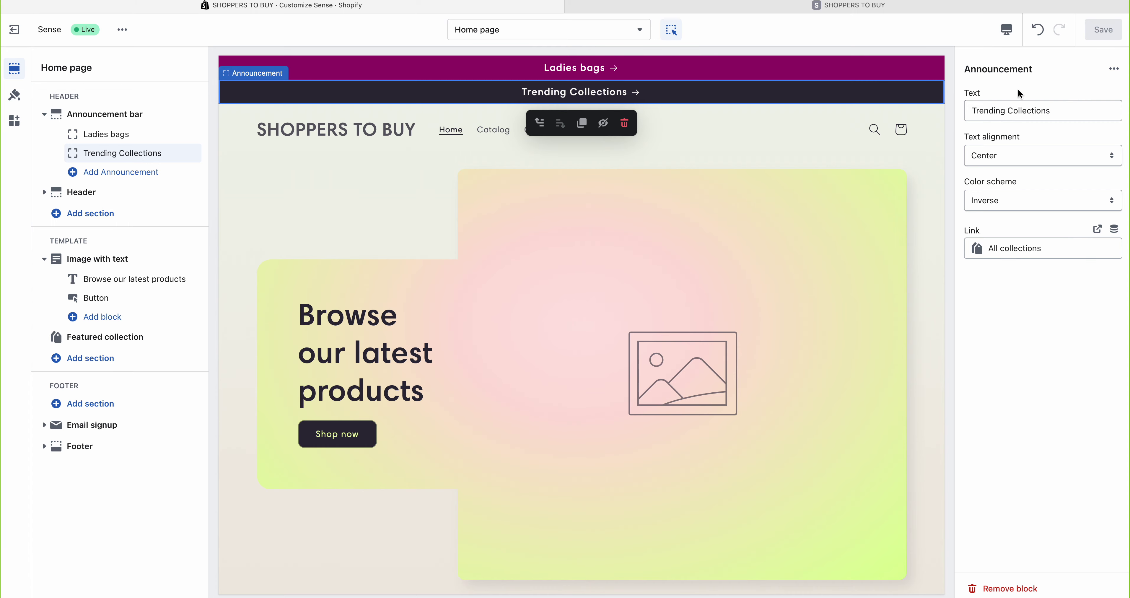
pyautogui.click(1016, 590)
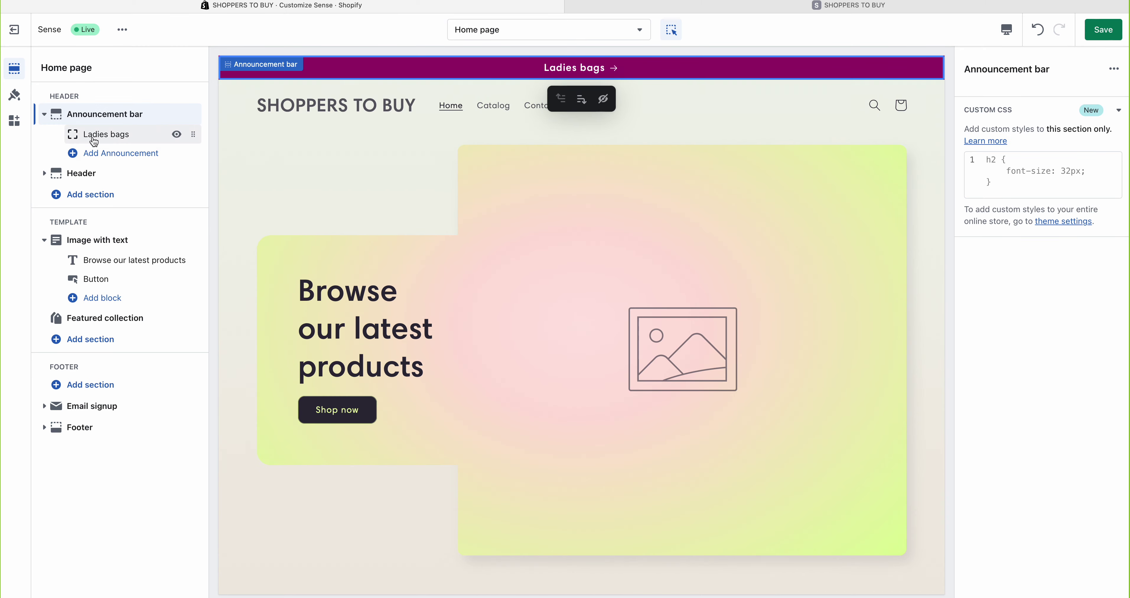
# - Add a new announcement below Ladies bags and set its text to "Welcome to Fashion Brand"
pyautogui.click(109, 141)
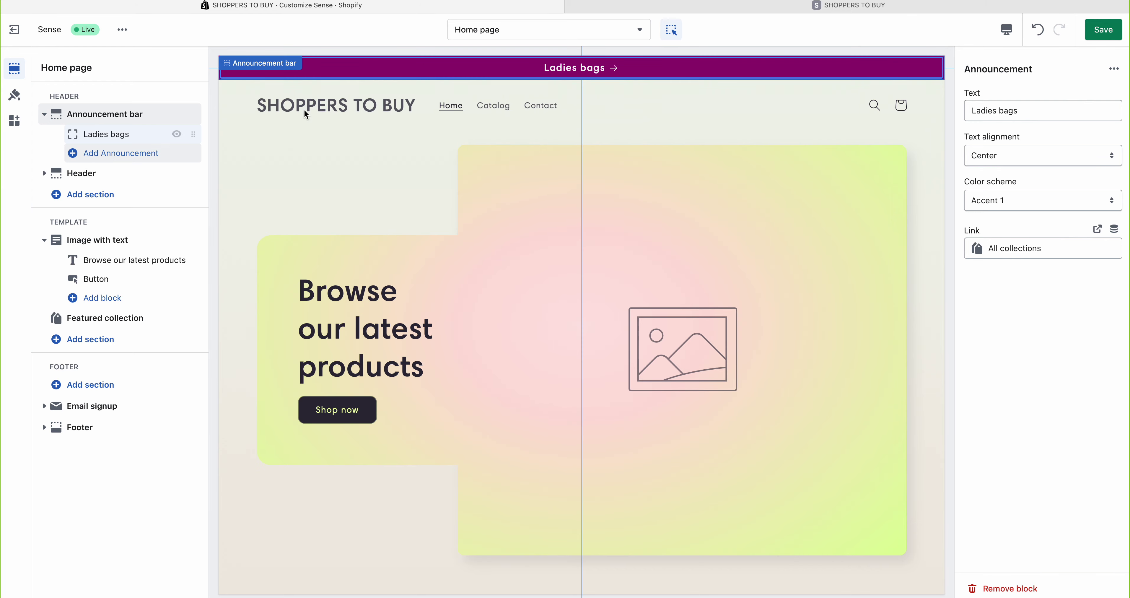
pyautogui.click(137, 154)
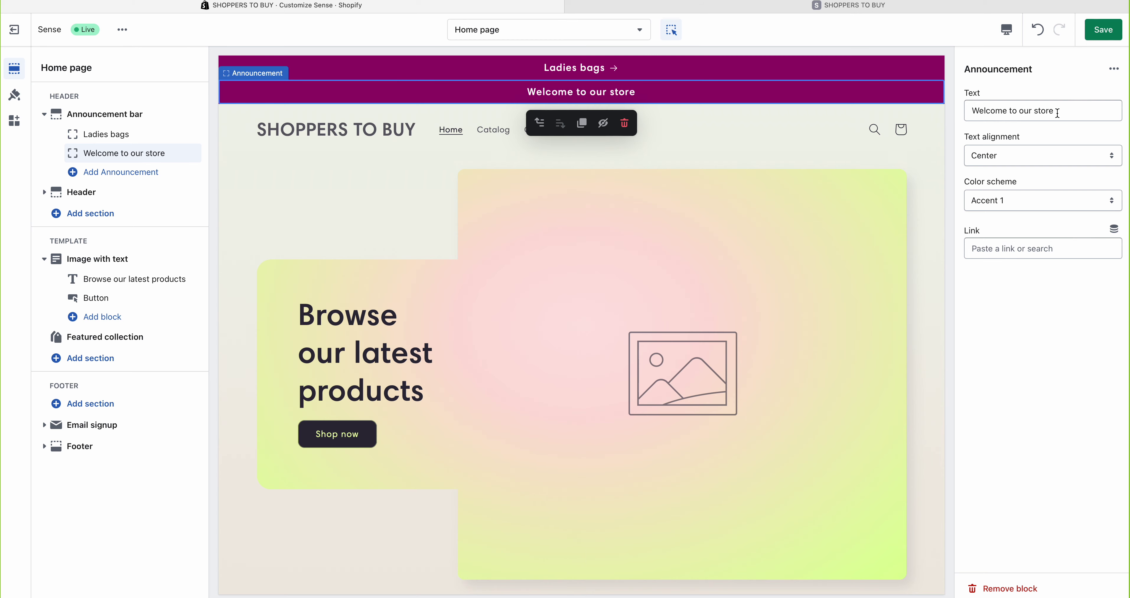
pyautogui.moveTo(1056, 113); pyautogui.dragTo(1018, 116)
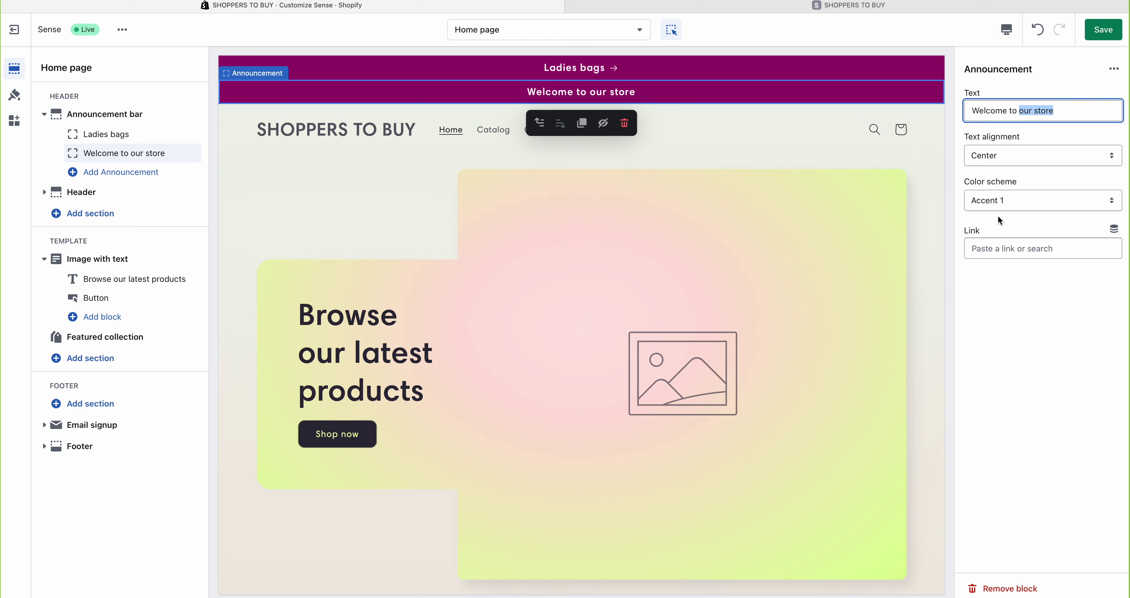
pyautogui.write('Fa')
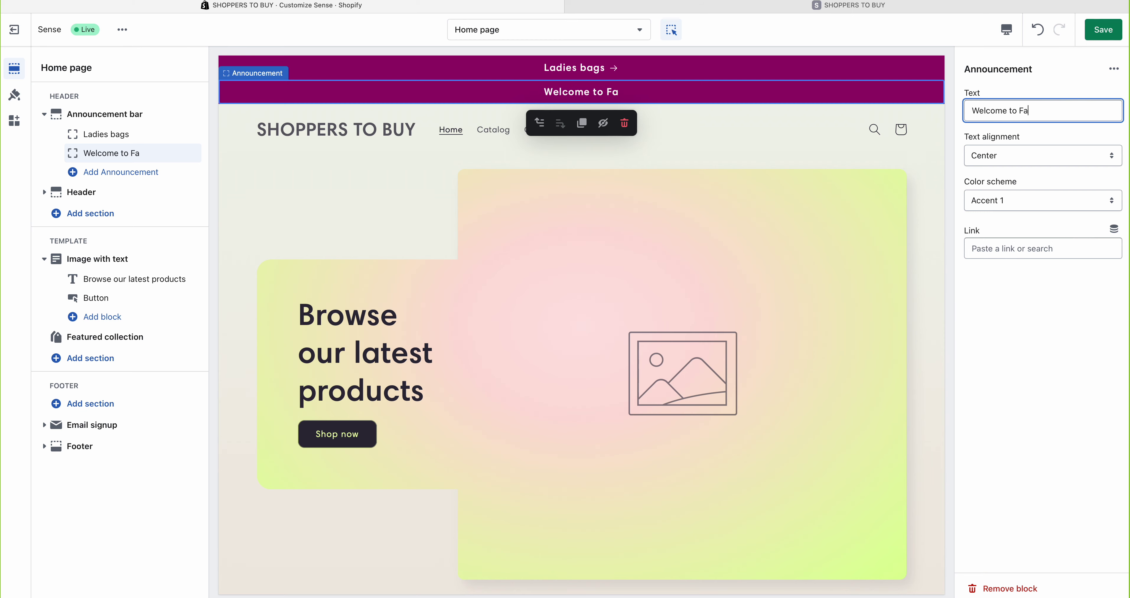
pyautogui.write('shion Brand')
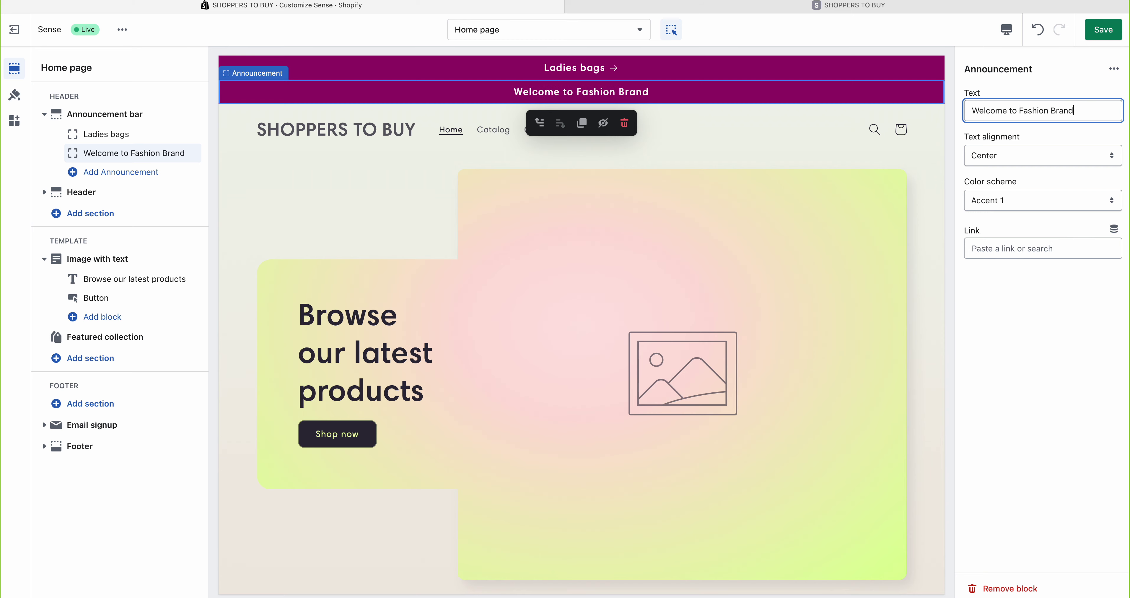
# - Replace the new announcement's text with "Free Shipping" and save the theme changes
pyautogui.press('super+a')
pyautogui.write('Fre')
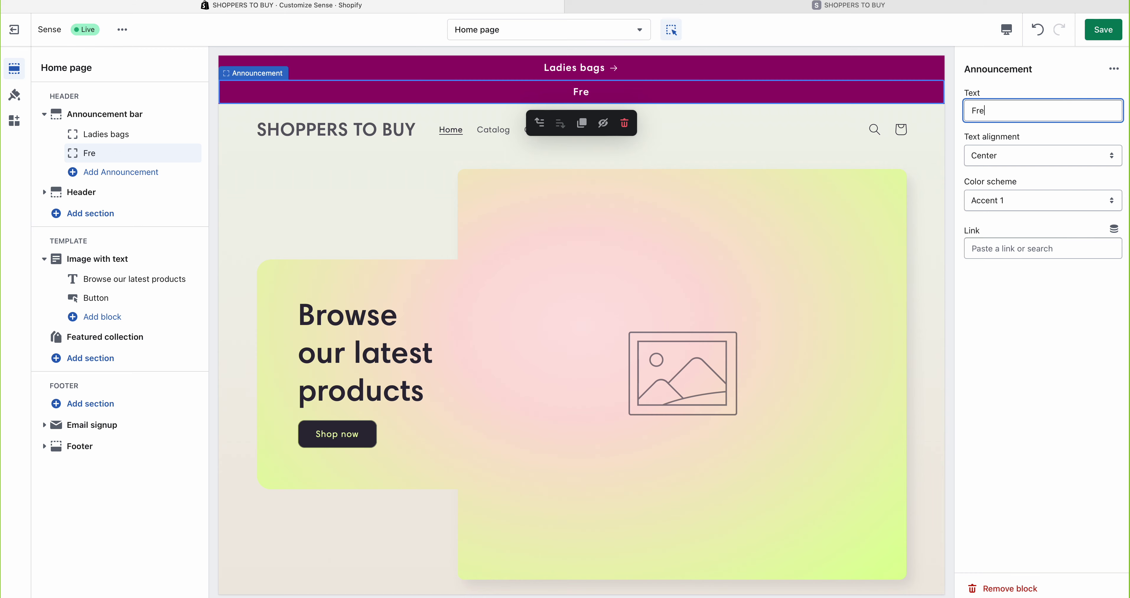
pyautogui.write('e Shipping')
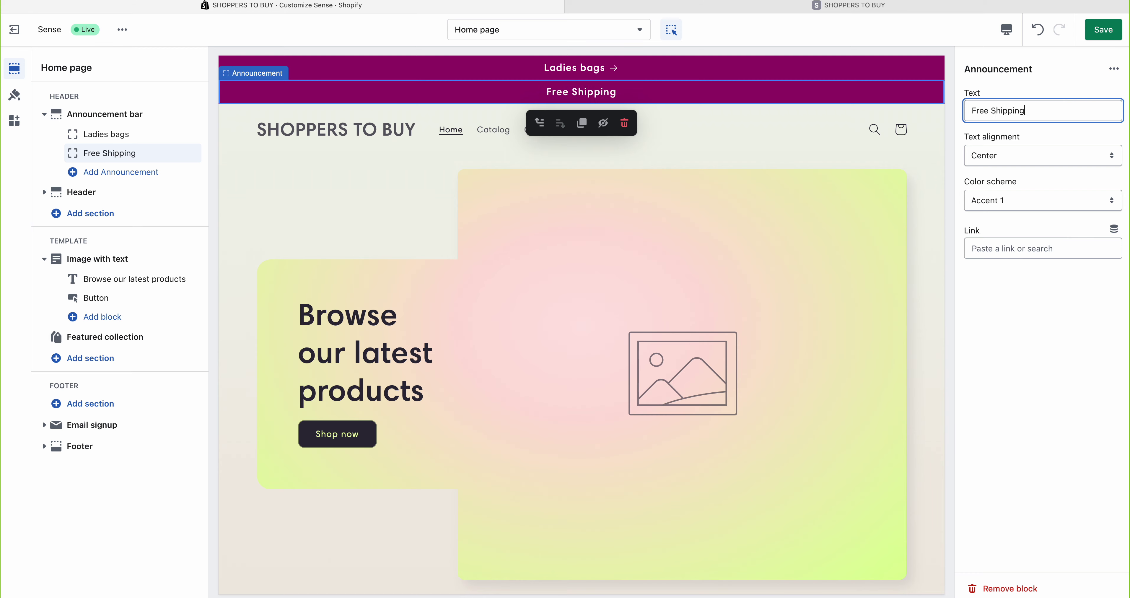
pyautogui.press('super+s')
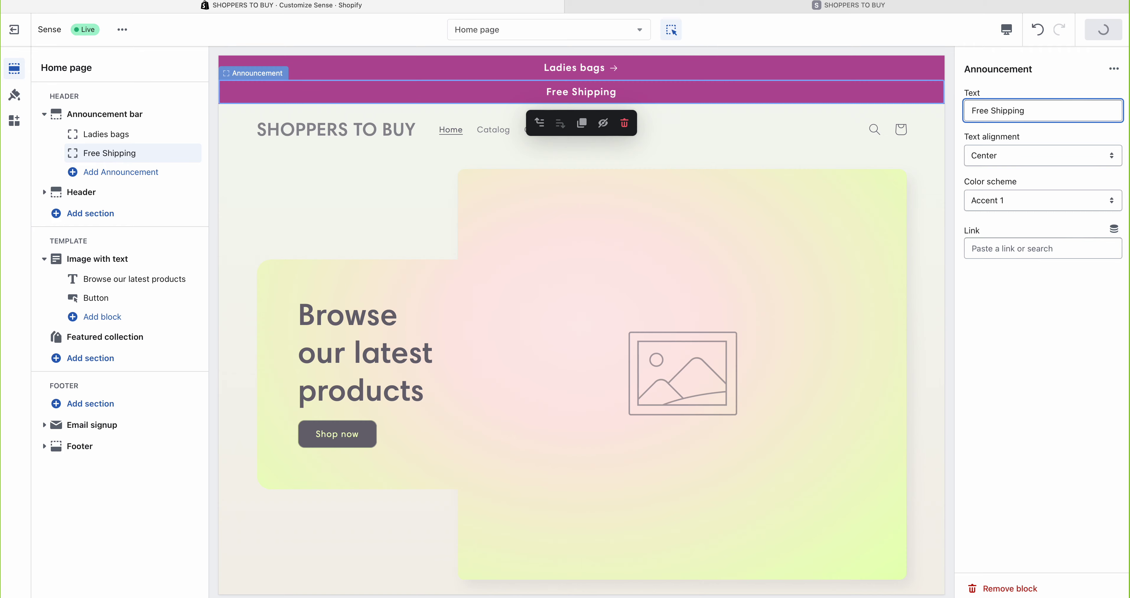
# - Change the second announcement's text to "Buy 1 Get 1 Free"
pyautogui.moveTo(1041, 112); pyautogui.dragTo(957, 114)
pyautogui.write('Buy 1')
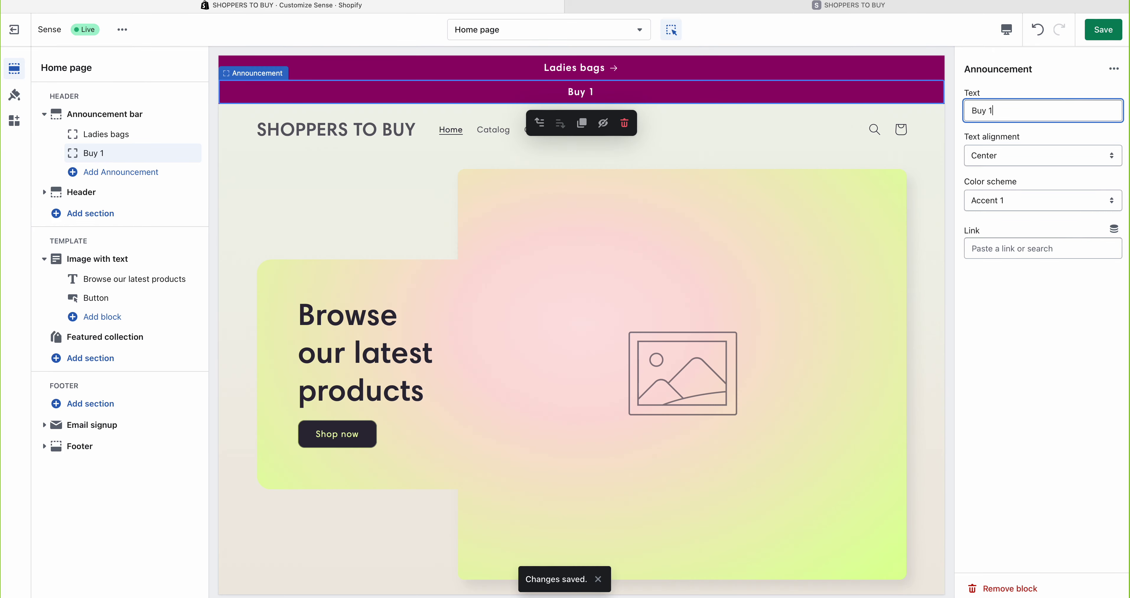
pyautogui.write(' Get 1 Free')
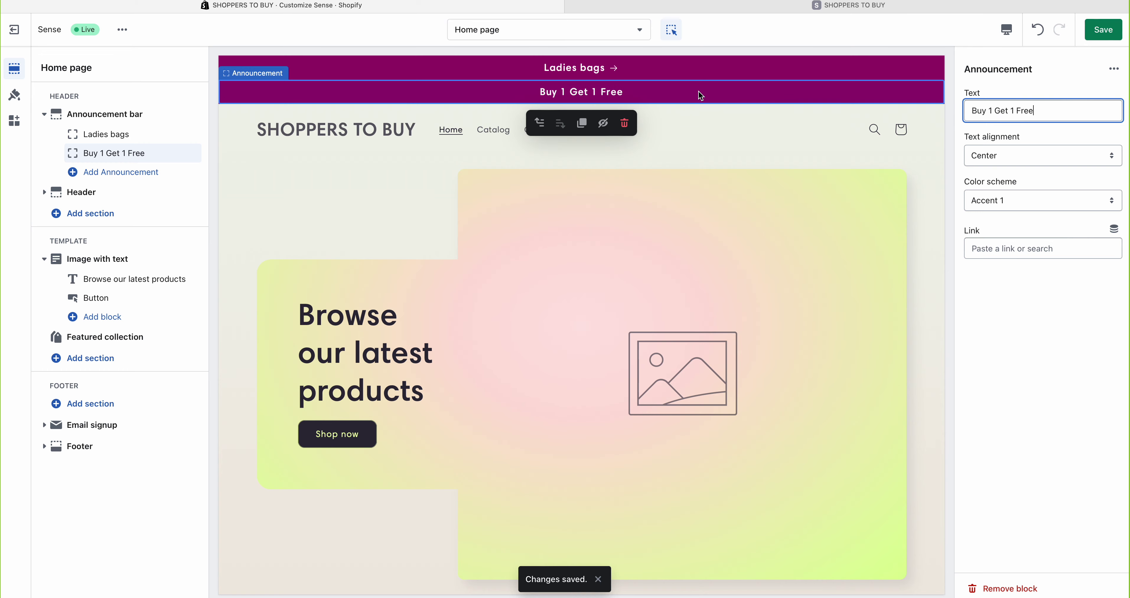
# - Look through the link options available for the Buy 1 Get 1 Free announcement without choosing one
pyautogui.click(1008, 246)
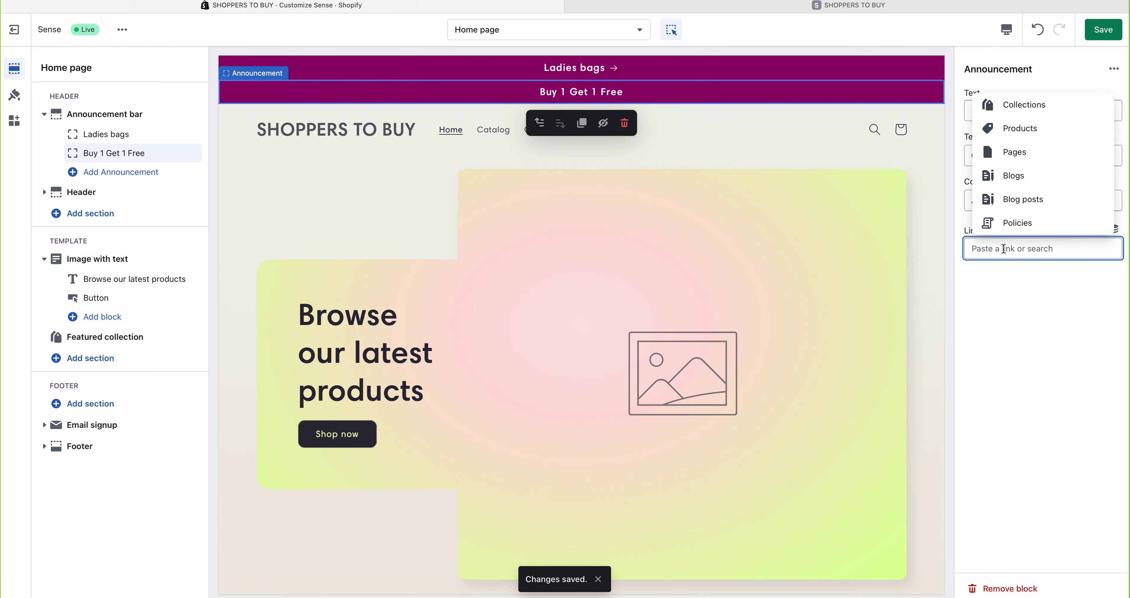
pyautogui.click(1009, 280)
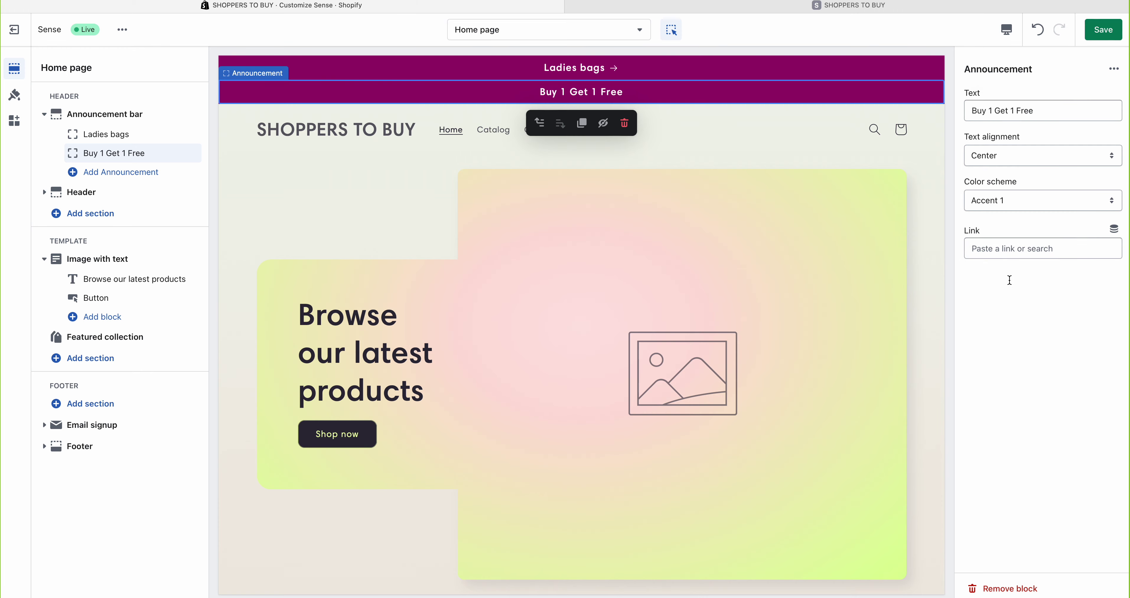
pyautogui.click(988, 249)
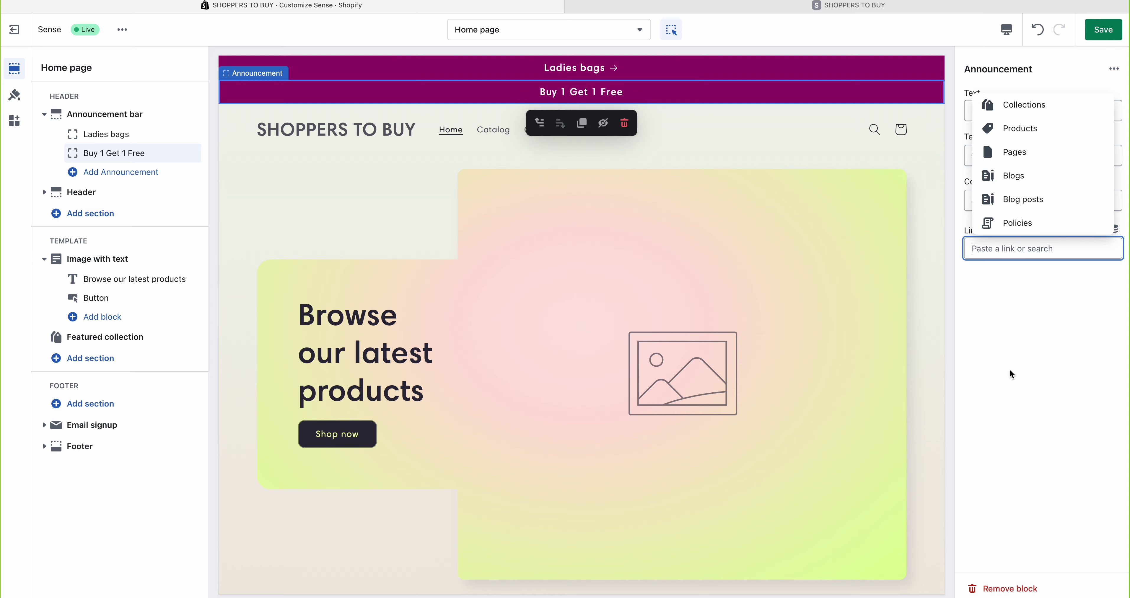
pyautogui.click(1028, 316)
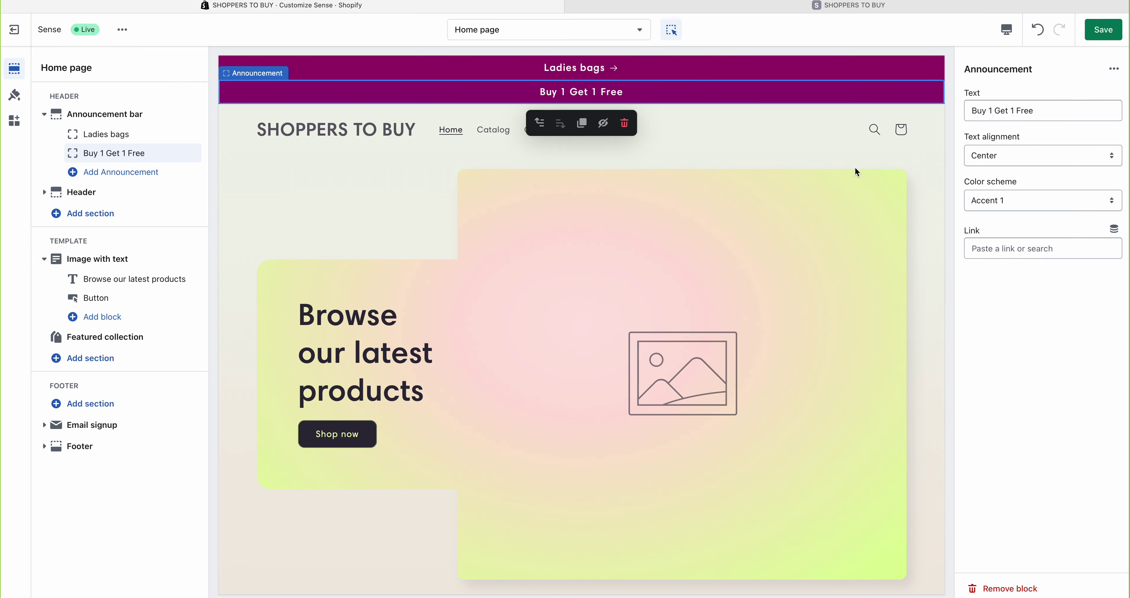
# - Try the Right and Left text alignments on the Buy 1 Get 1 Free announcement, and set it back to Center
pyautogui.click(1001, 157)
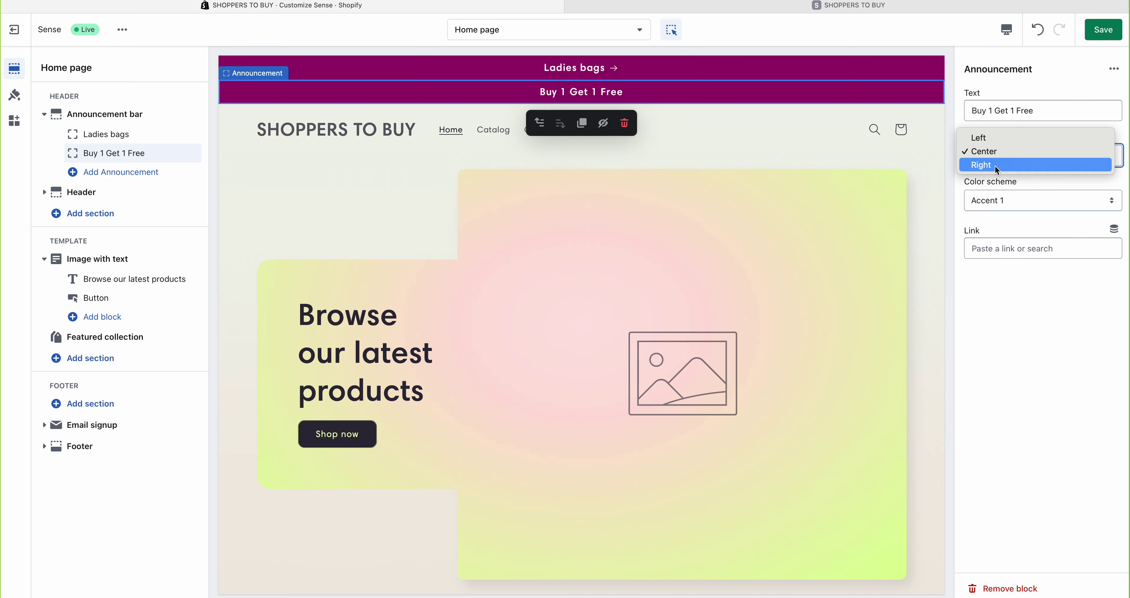
pyautogui.click(994, 160)
pyautogui.click(993, 154)
pyautogui.click(987, 125)
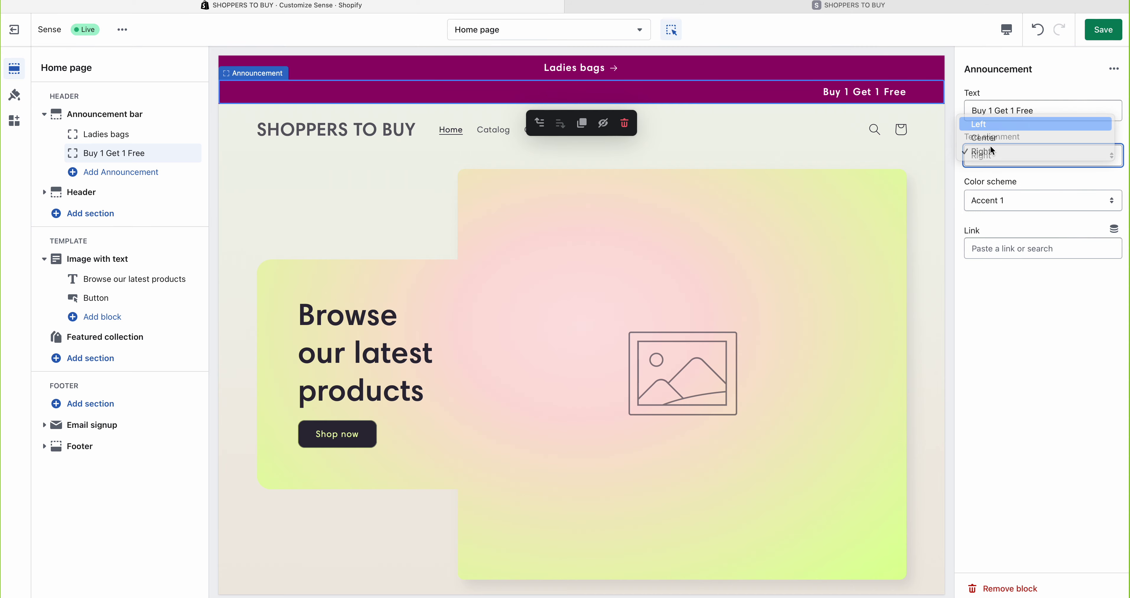
pyautogui.click(990, 156)
pyautogui.click(982, 168)
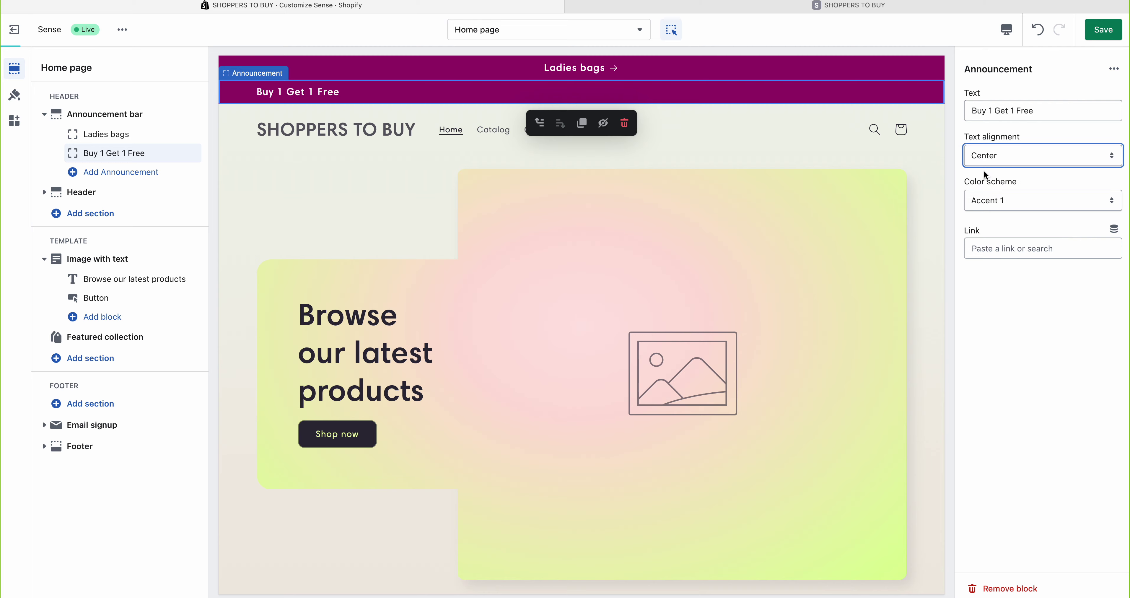
# - Try the Accent 2 and Background 1 color schemes on the Buy 1 Get 1 Free announcement, and set it to Inverse
pyautogui.click(1004, 197)
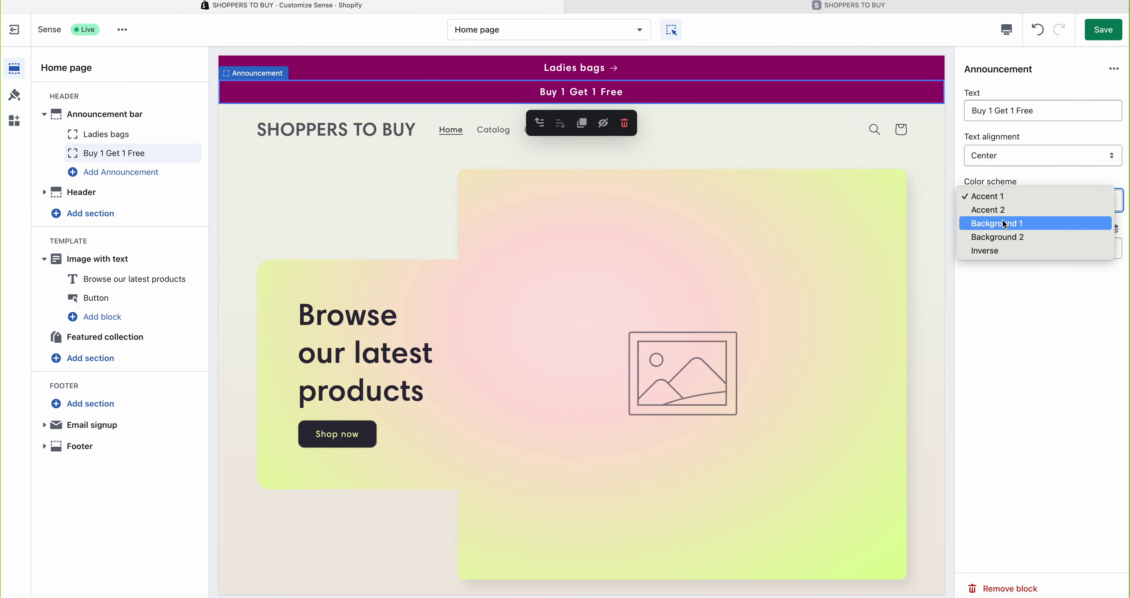
pyautogui.click(1002, 202)
pyautogui.click(999, 202)
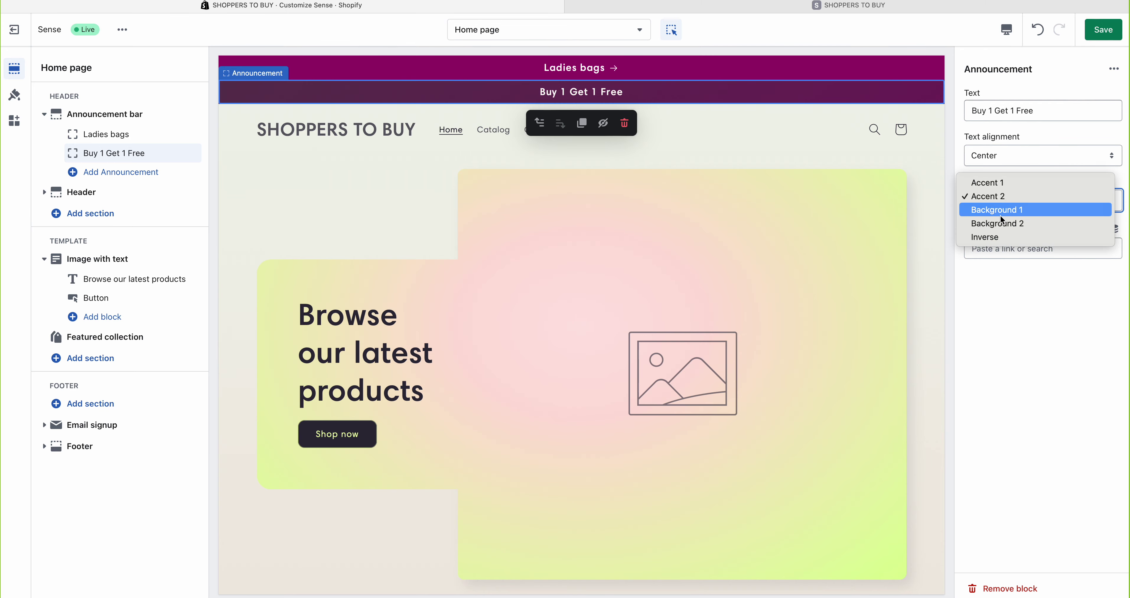
pyautogui.click(997, 202)
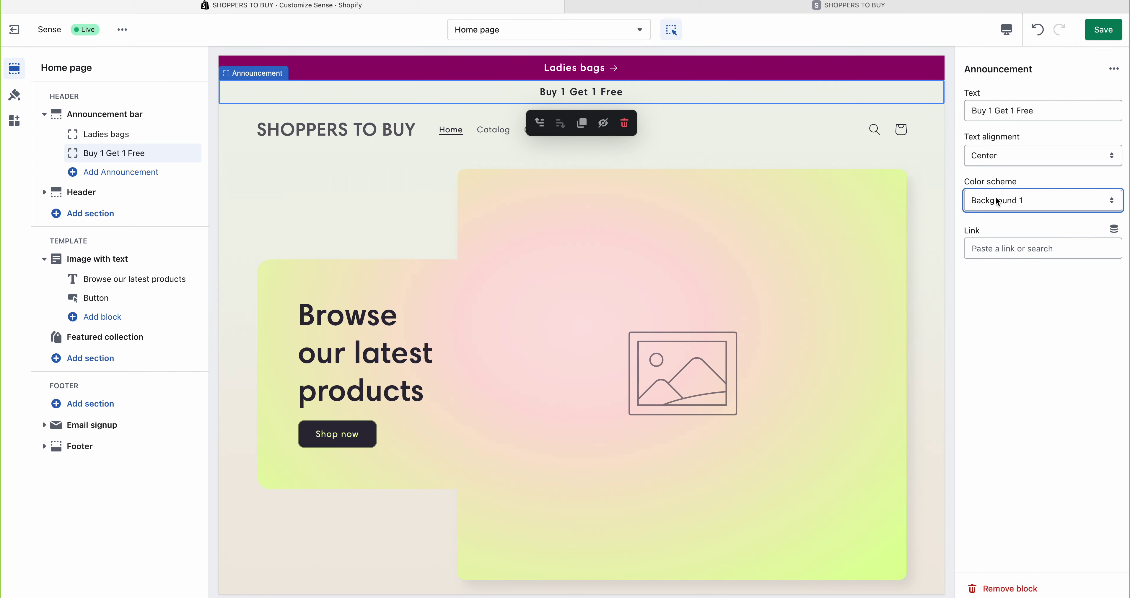
pyautogui.click(998, 201)
pyautogui.click(995, 222)
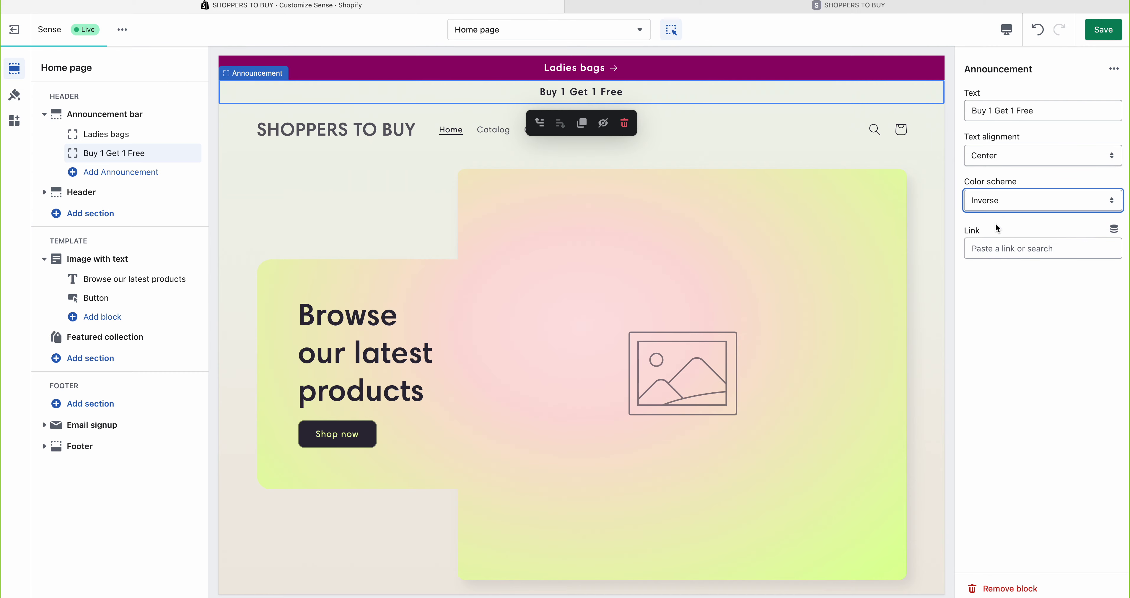
pyautogui.click(996, 155)
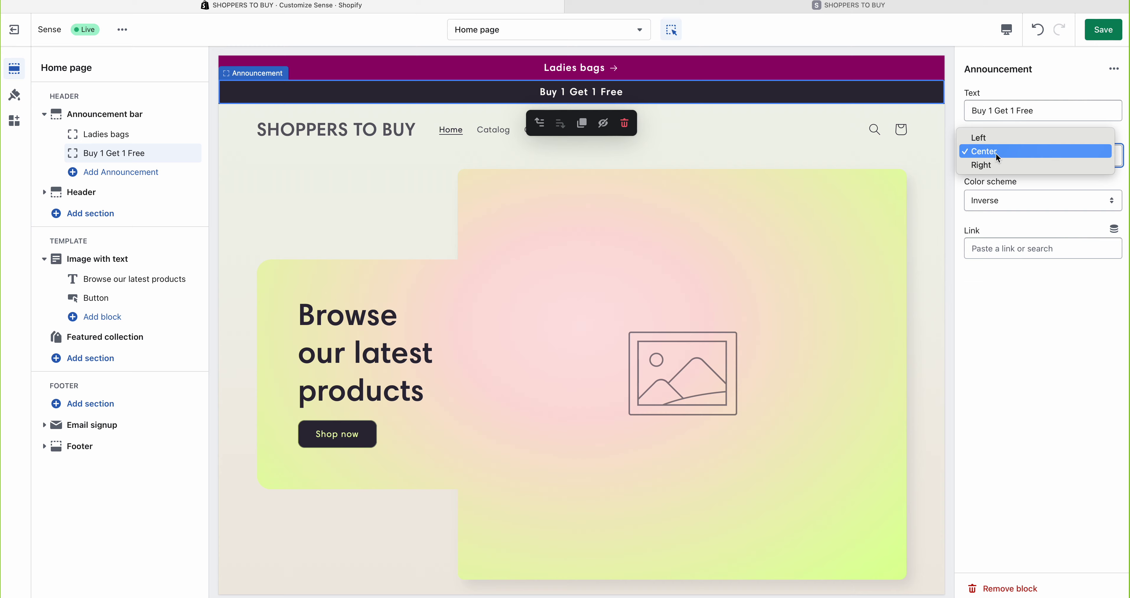
pyautogui.click(105, 136)
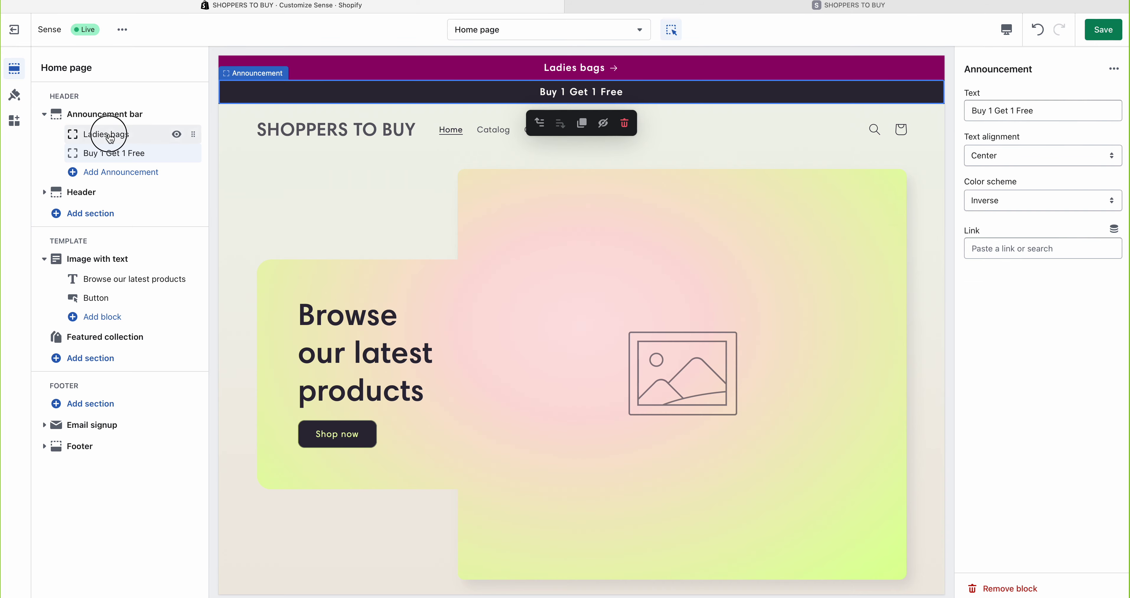
# - Try Background 2 on the Ladies bags announcement, set its color scheme to Background 1, and save the theme changes
pyautogui.click(105, 136)
pyautogui.click(1011, 161)
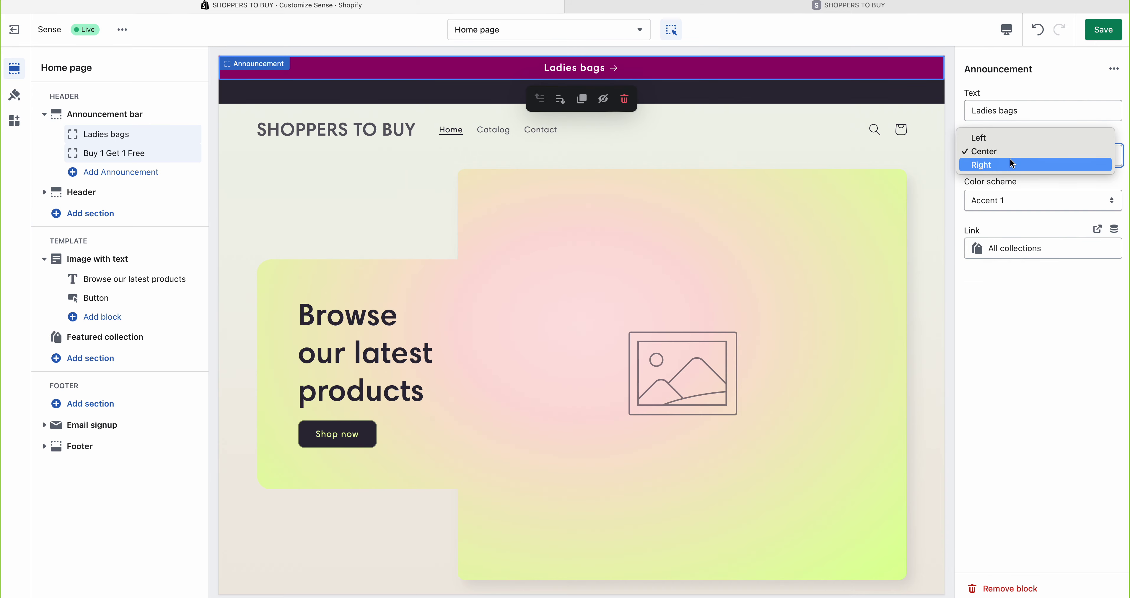
pyautogui.click(1004, 201)
pyautogui.click(1004, 201)
pyautogui.click(999, 236)
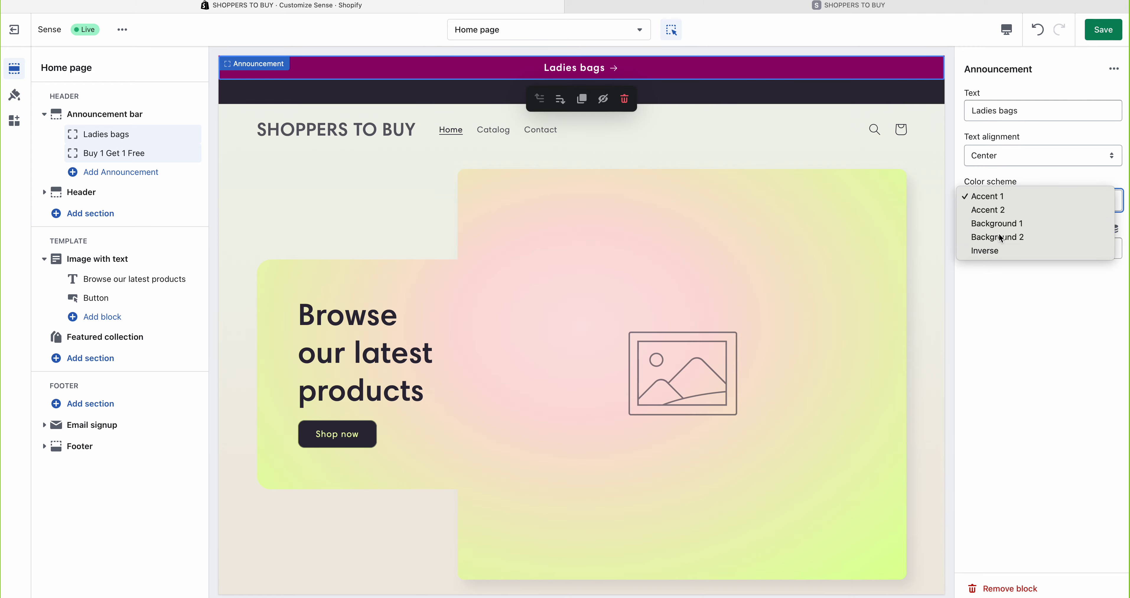
pyautogui.click(1005, 204)
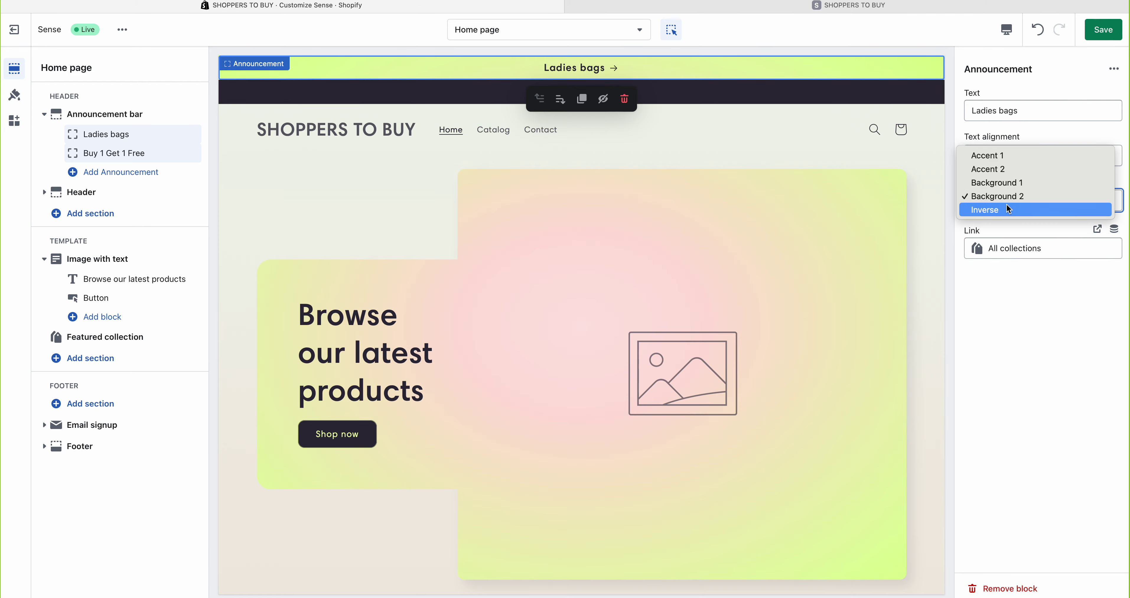
pyautogui.click(998, 182)
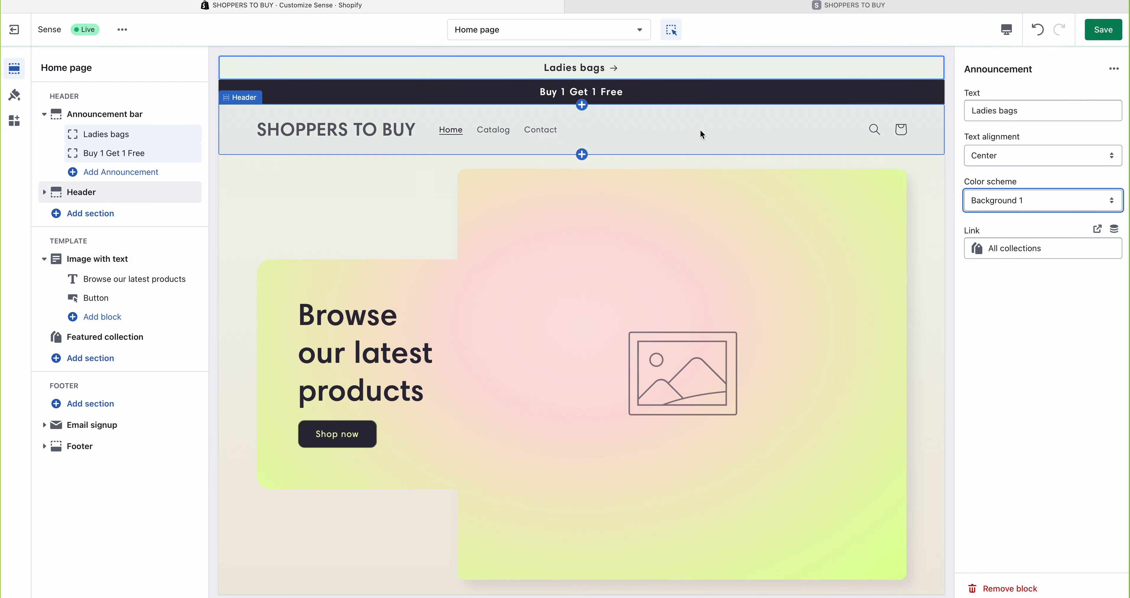
pyautogui.click(1028, 295)
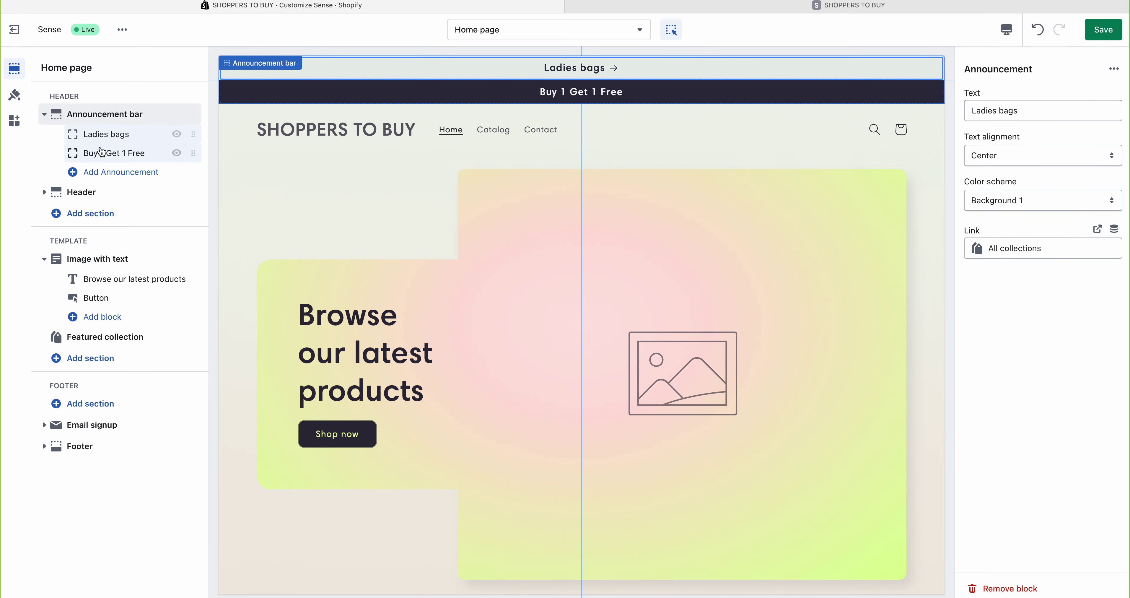
pyautogui.click(1103, 29)
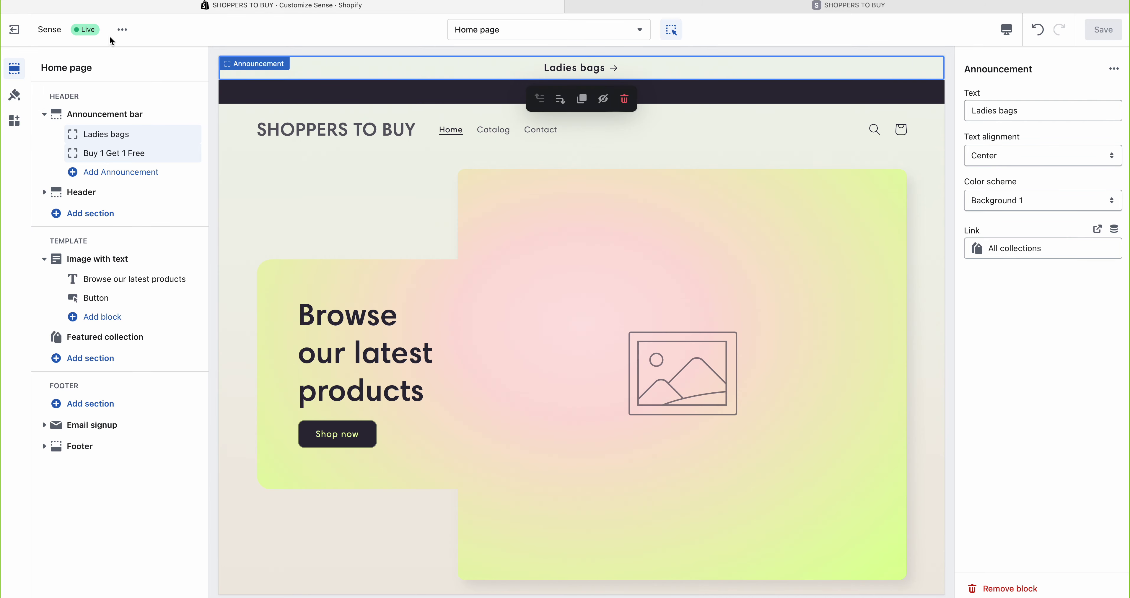
# - Switch to the live storefront and reload the page to check the saved announcement bar
pyautogui.click(718, 9)
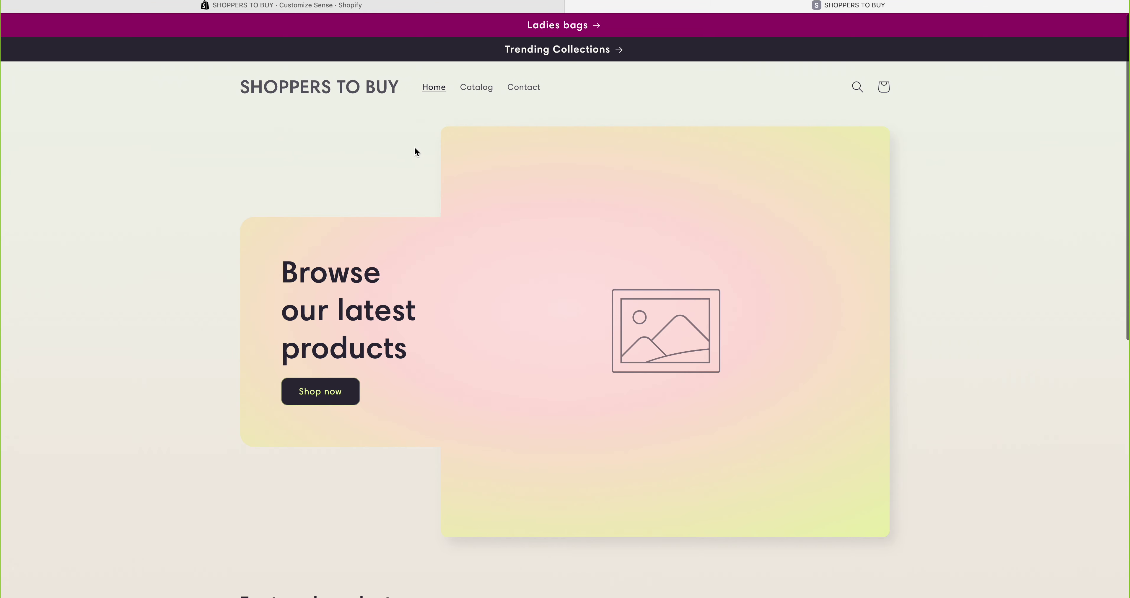
pyautogui.rightClick(367, 136)
pyautogui.click(377, 145)
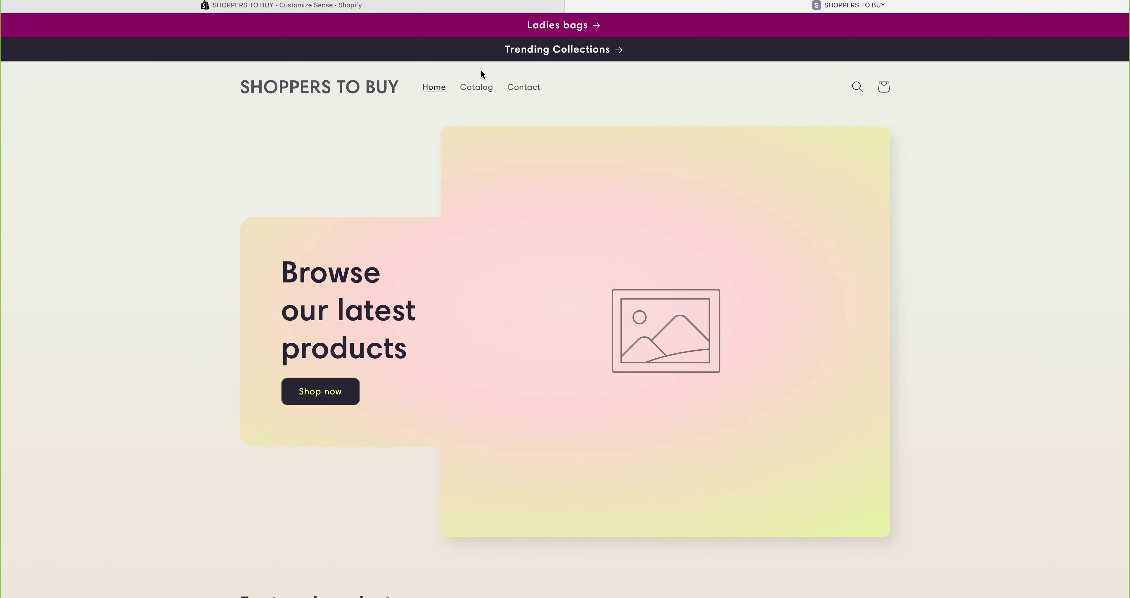
pyautogui.rightClick(237, 153)
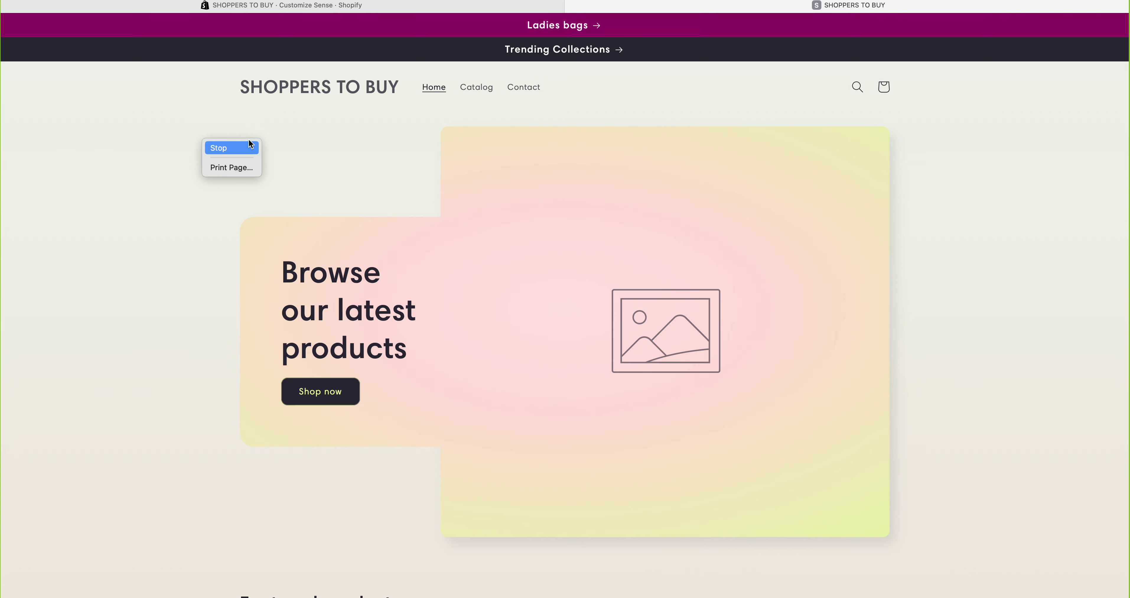
pyautogui.click(265, 140)
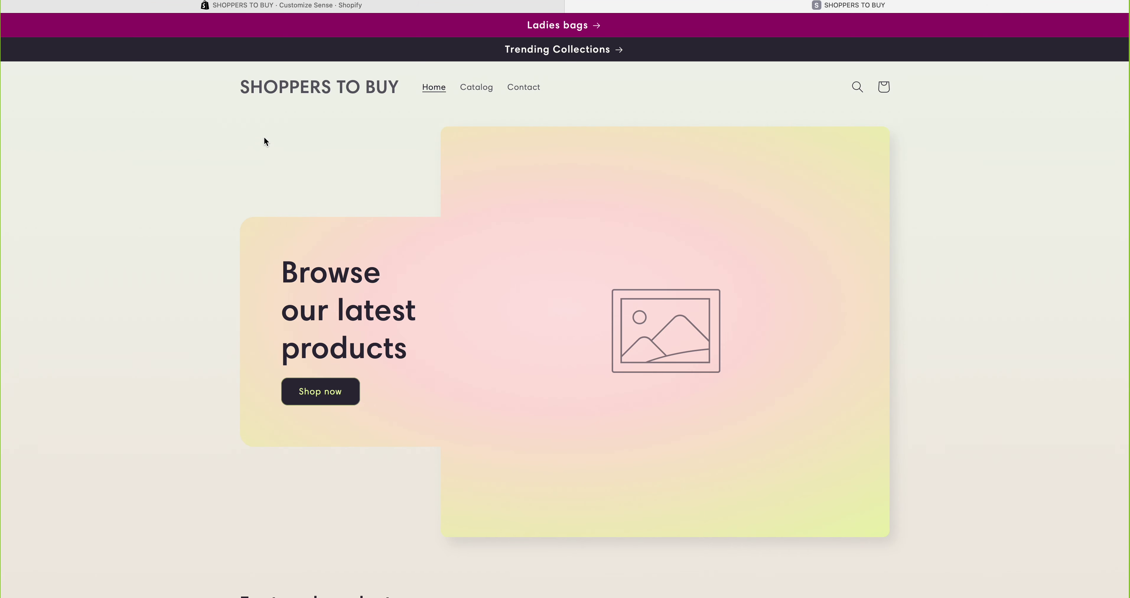
# - Open the Header section's settings in the theme editor, and reload the live storefront again before returning to the editor
pyautogui.click(459, 6)
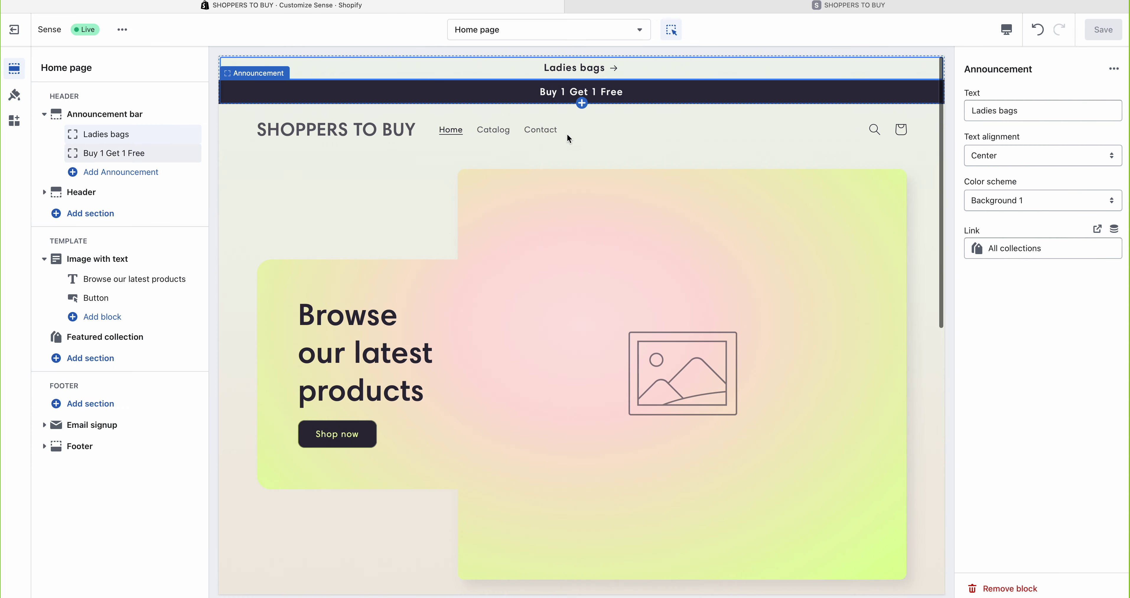
pyautogui.click(91, 196)
pyautogui.click(742, 9)
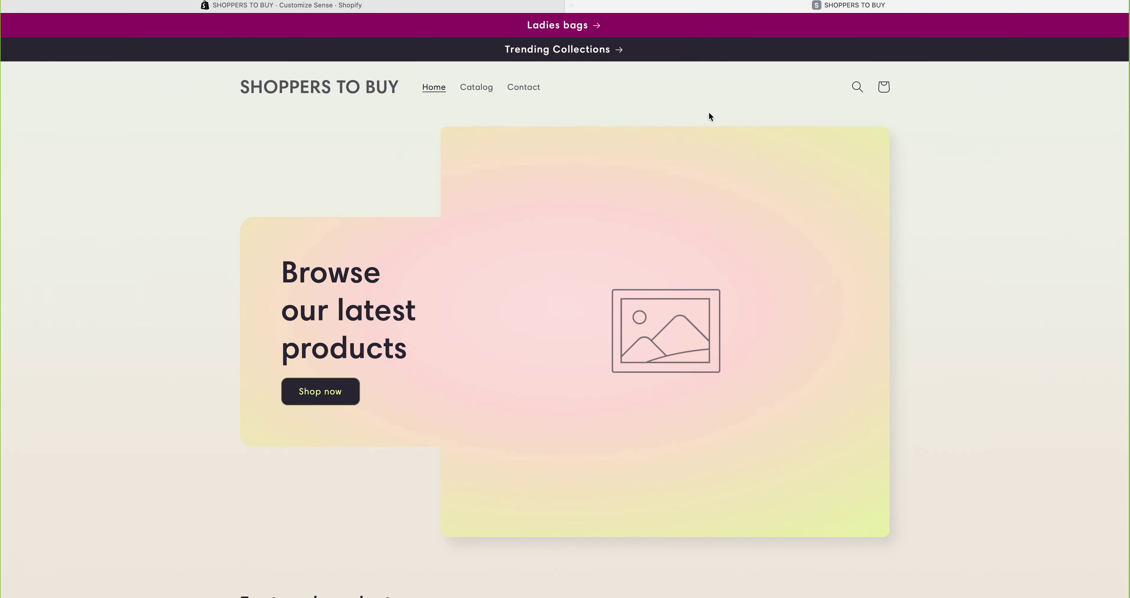
pyautogui.click(548, 8)
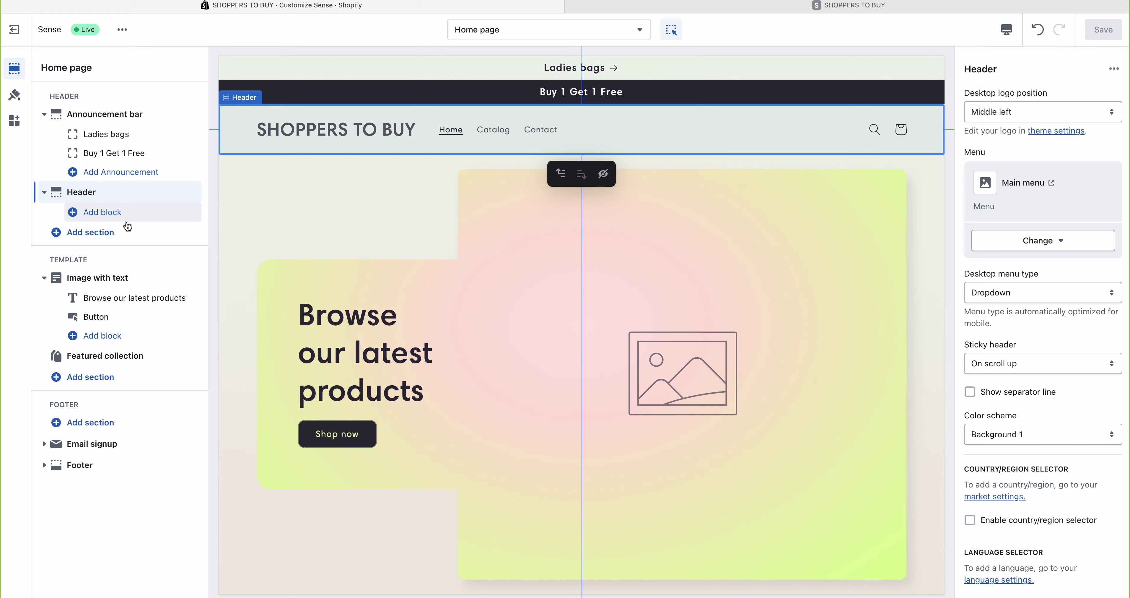
pyautogui.click(612, 8)
pyautogui.rightClick(505, 46)
pyautogui.click(539, 54)
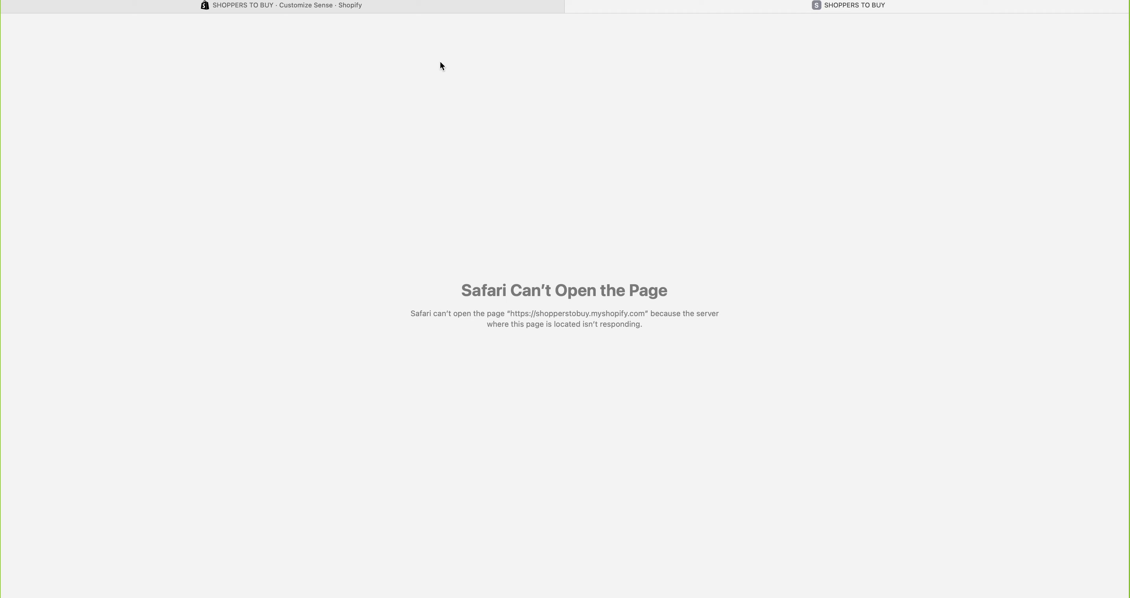
pyautogui.click(439, 9)
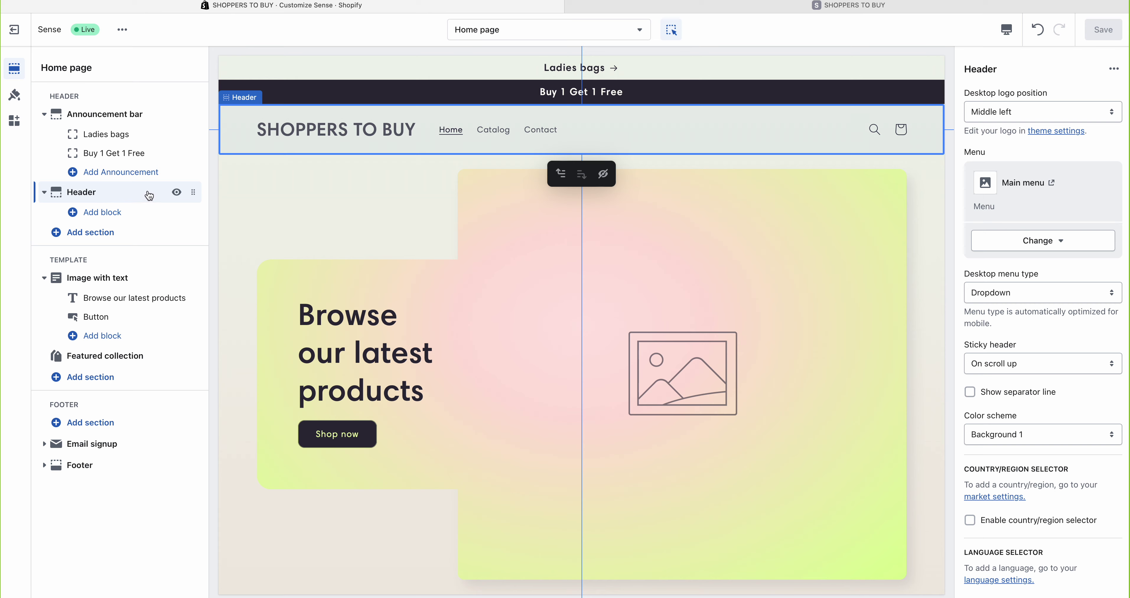
# - Add a new announcement below Buy 1 Get 1 Free in the announcement bar, and remove it again
pyautogui.click(100, 120)
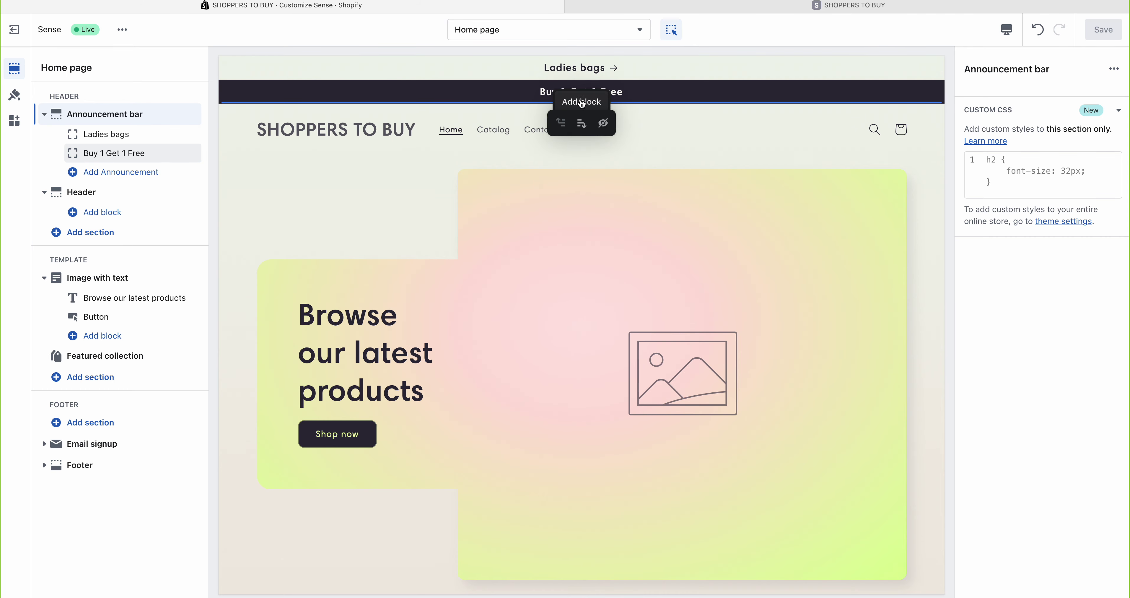
pyautogui.click(582, 104)
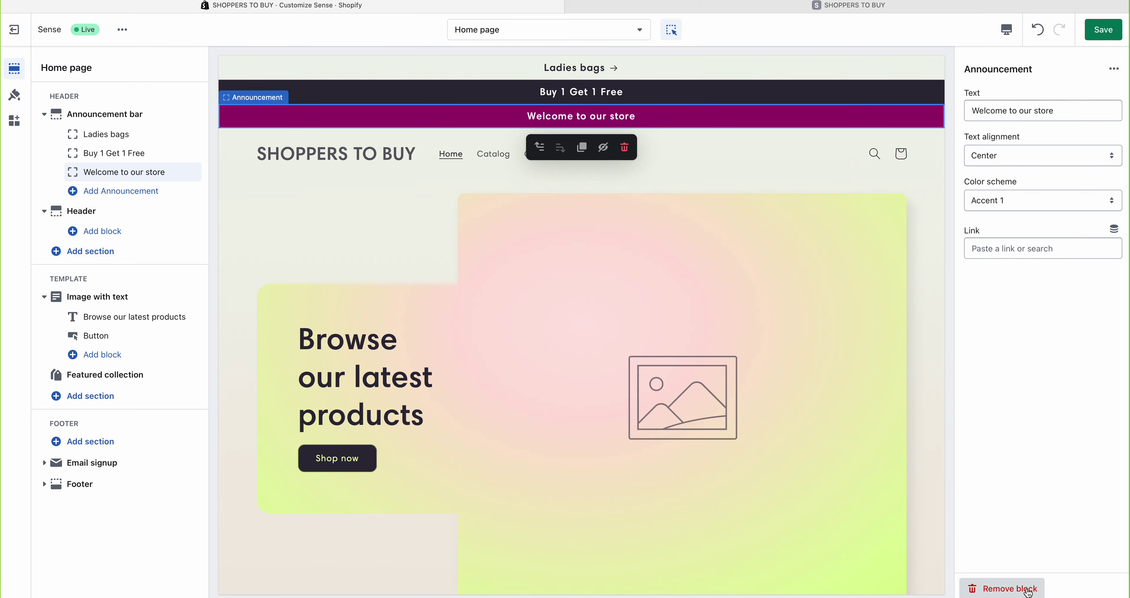
pyautogui.click(1003, 588)
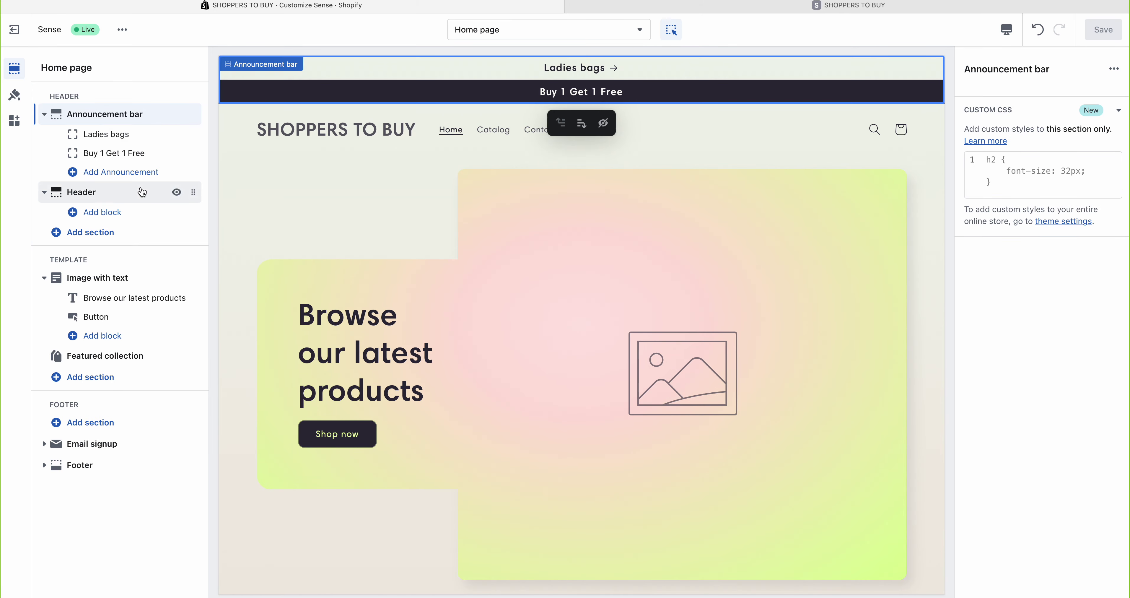
# - Open the Header section's settings, and check the Buy 1 Get 1 Free announcement on the live storefront
pyautogui.click(89, 195)
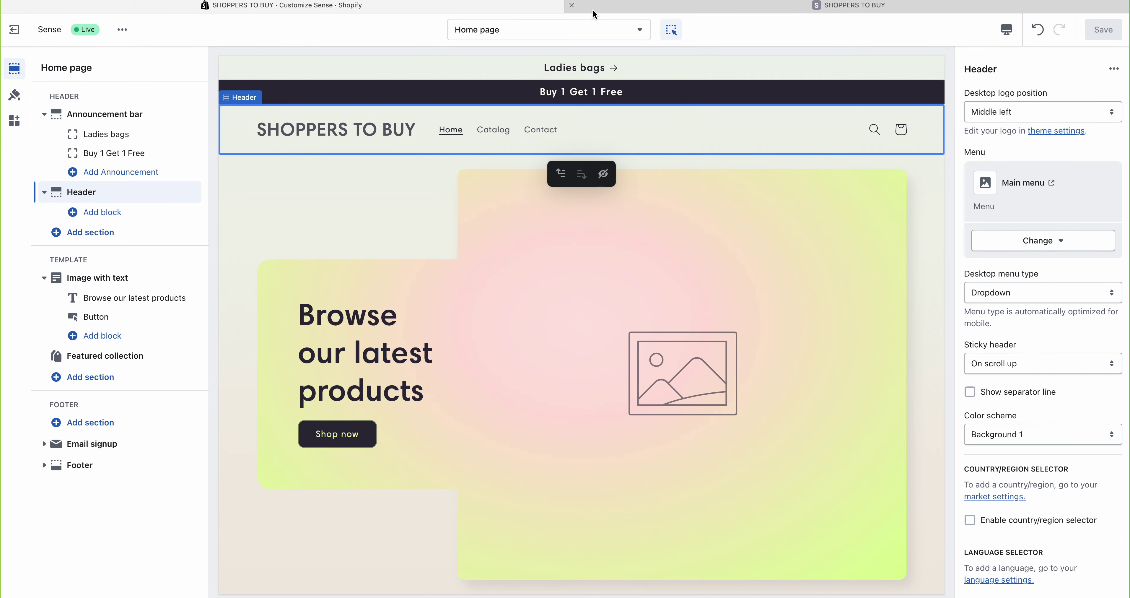
pyautogui.click(584, 13)
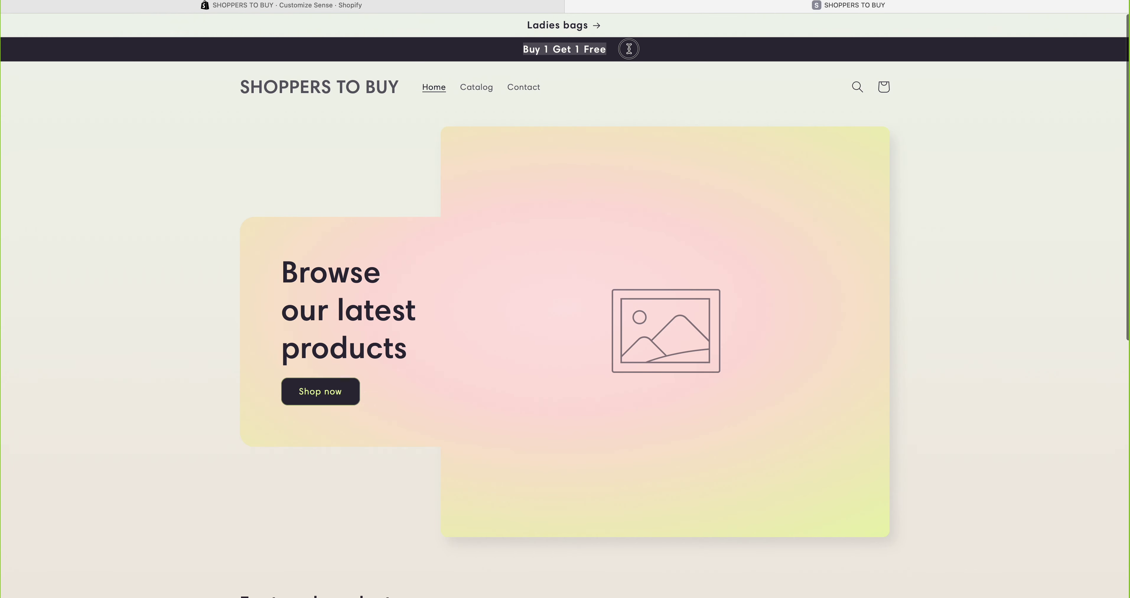
pyautogui.moveTo(630, 49); pyautogui.dragTo(600, 50)
pyautogui.click(518, 56)
pyautogui.click(630, 50)
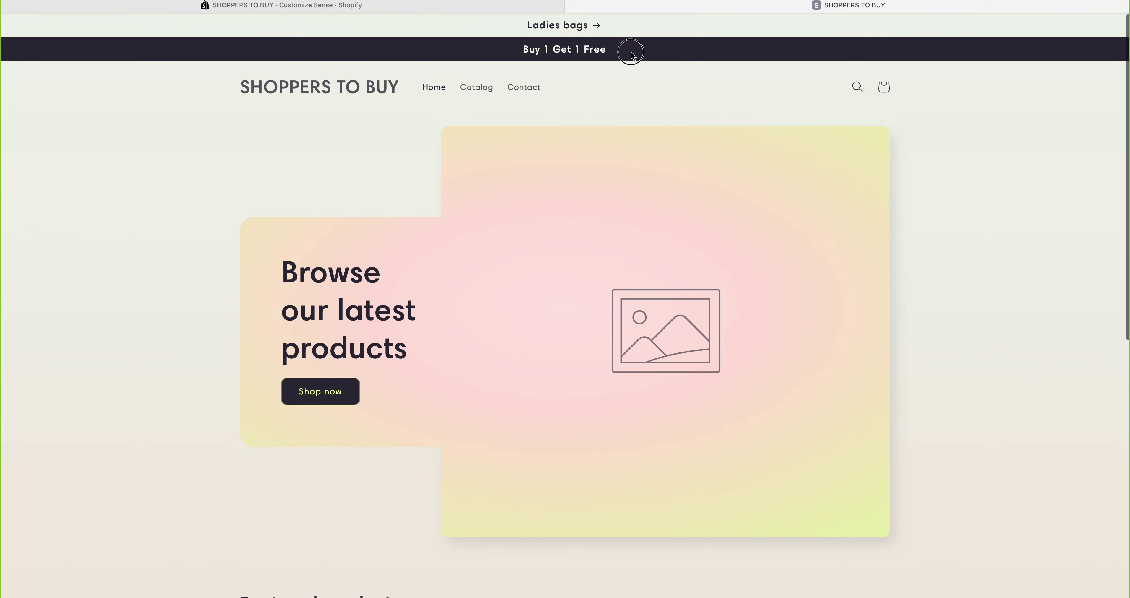
pyautogui.click(504, 10)
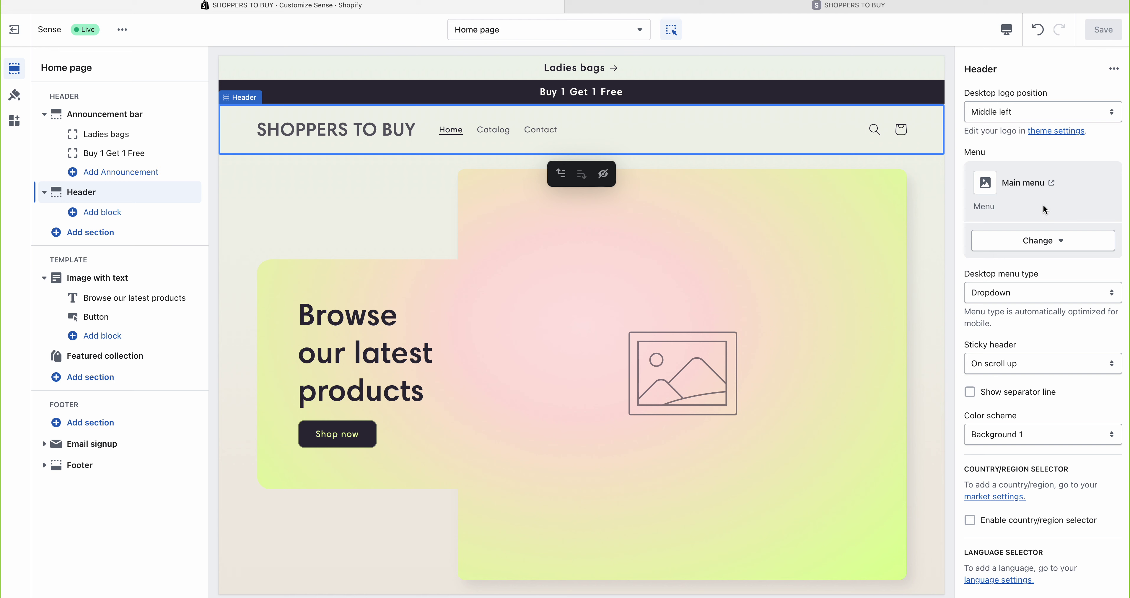
# - Hide the Header section on the home page, and show it again
pyautogui.click(1112, 69)
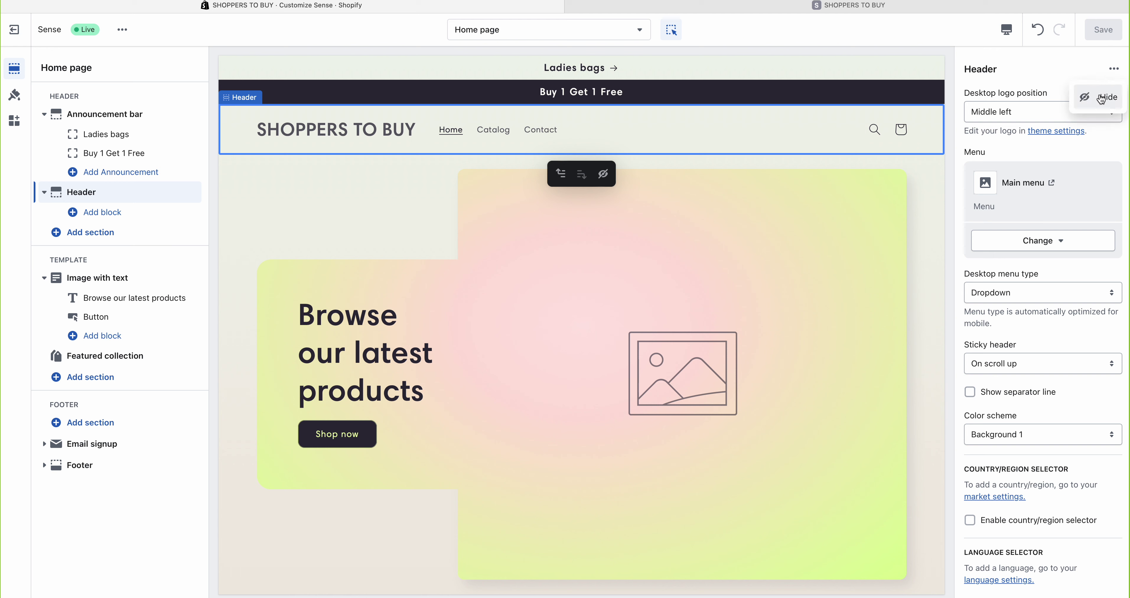
pyautogui.click(1079, 63)
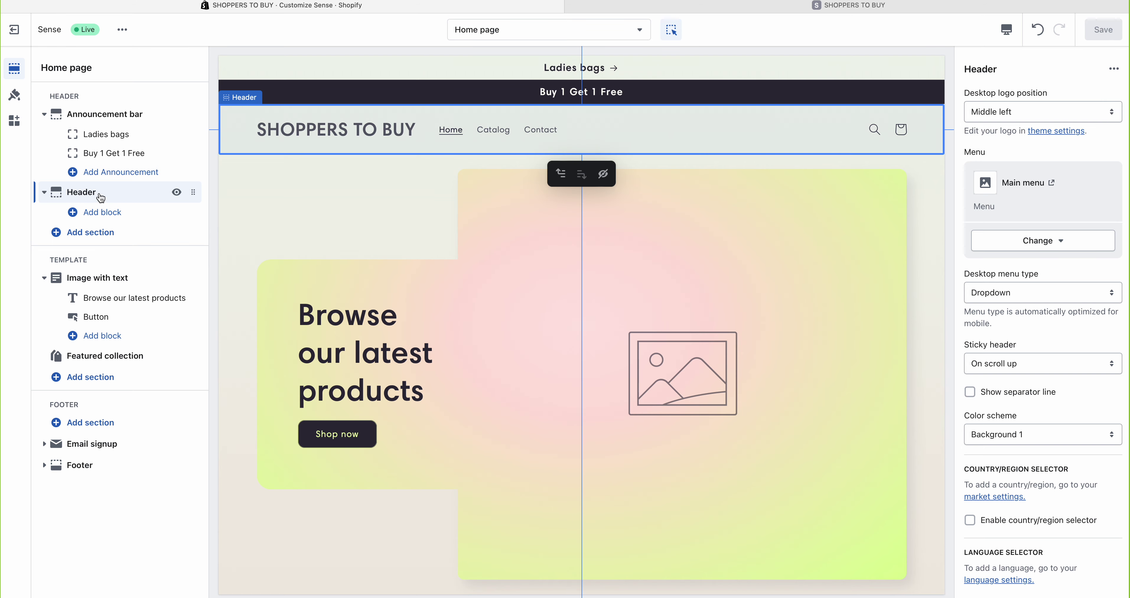
pyautogui.click(177, 192)
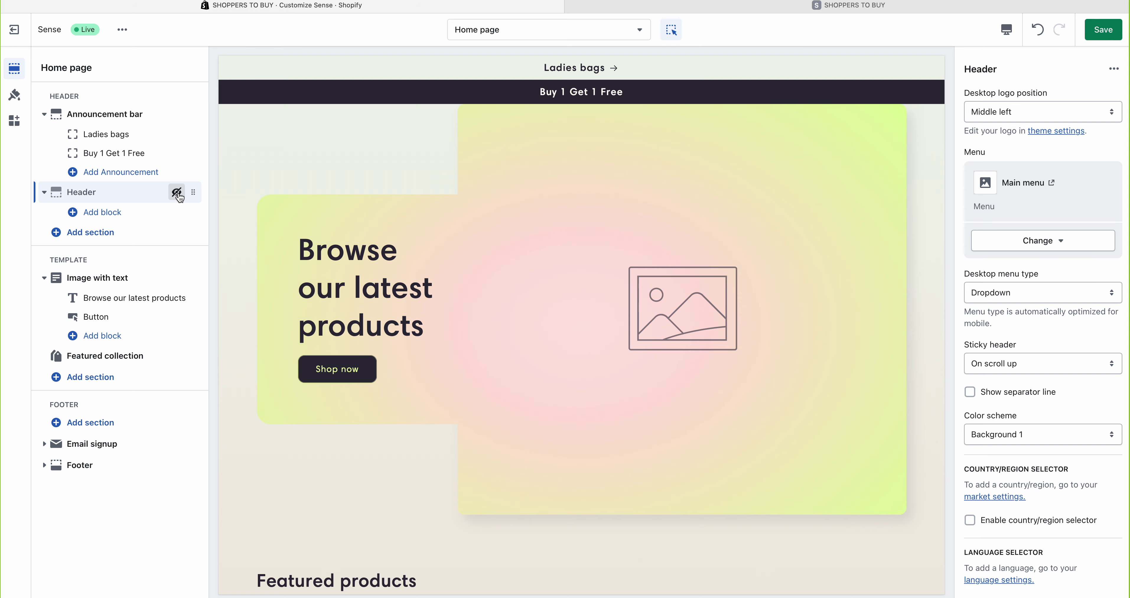
pyautogui.click(177, 192)
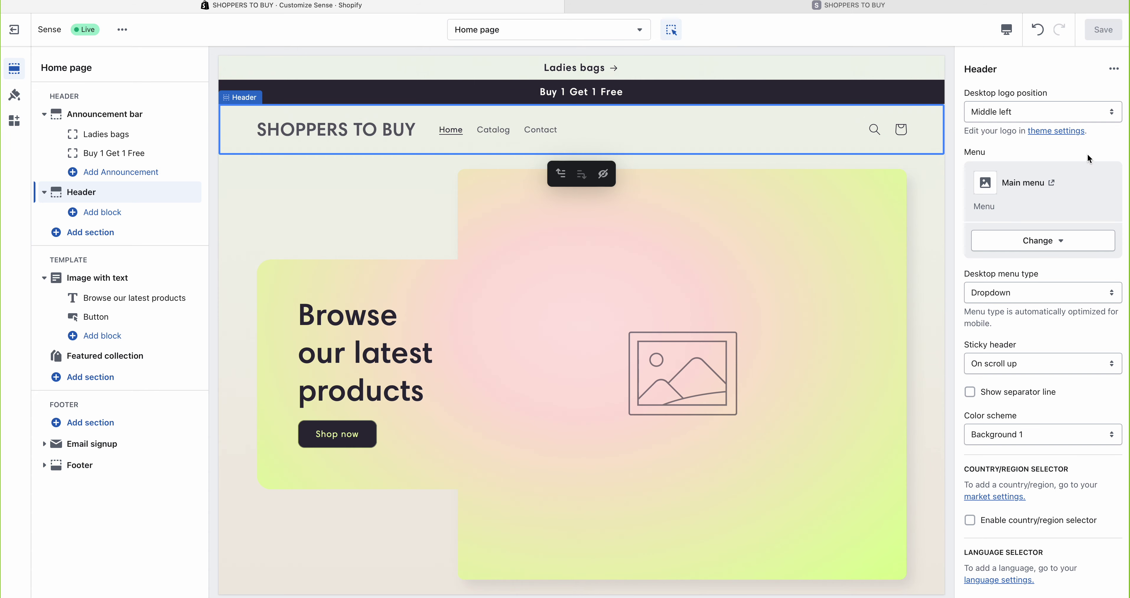
# - Try the Top center desktop logo position for the header, and set it back to Middle left
pyautogui.moveTo(966, 94); pyautogui.dragTo(1055, 93)
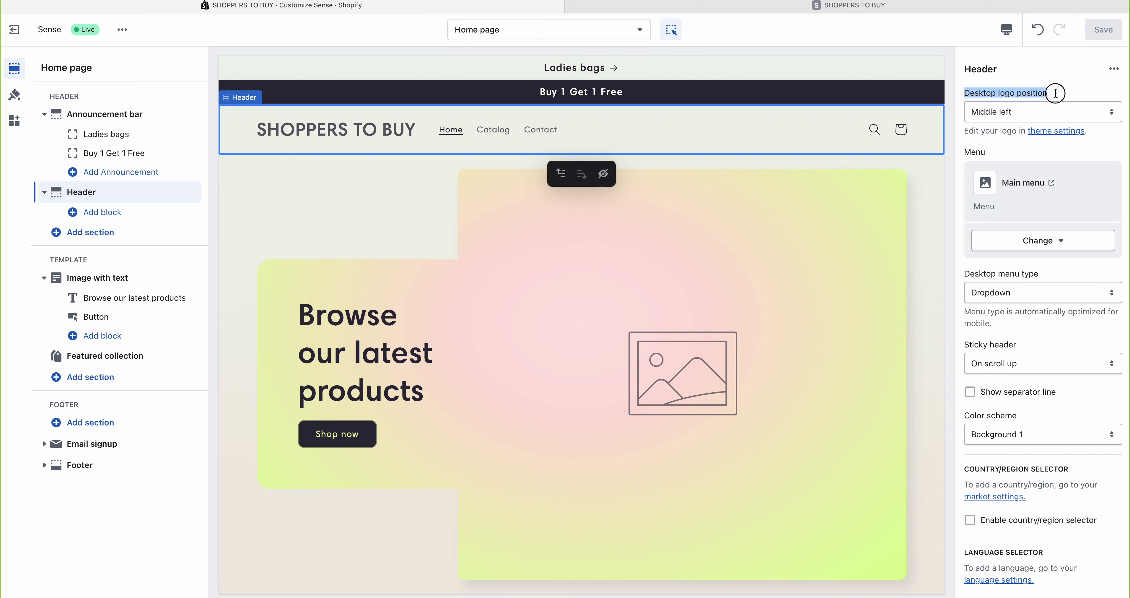
pyautogui.click(1065, 93)
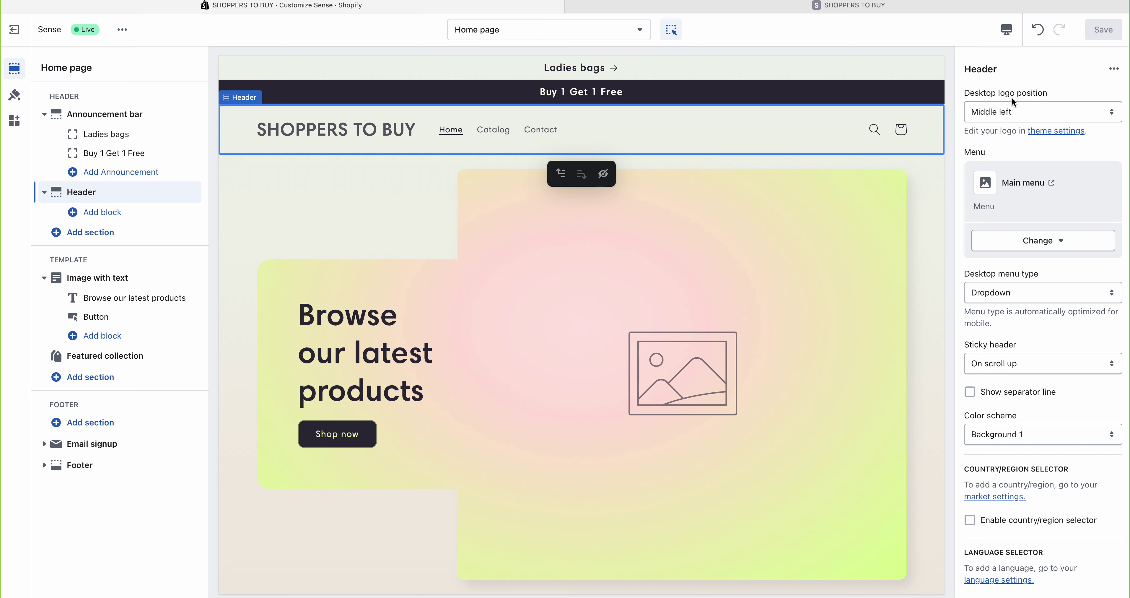
pyautogui.click(1045, 113)
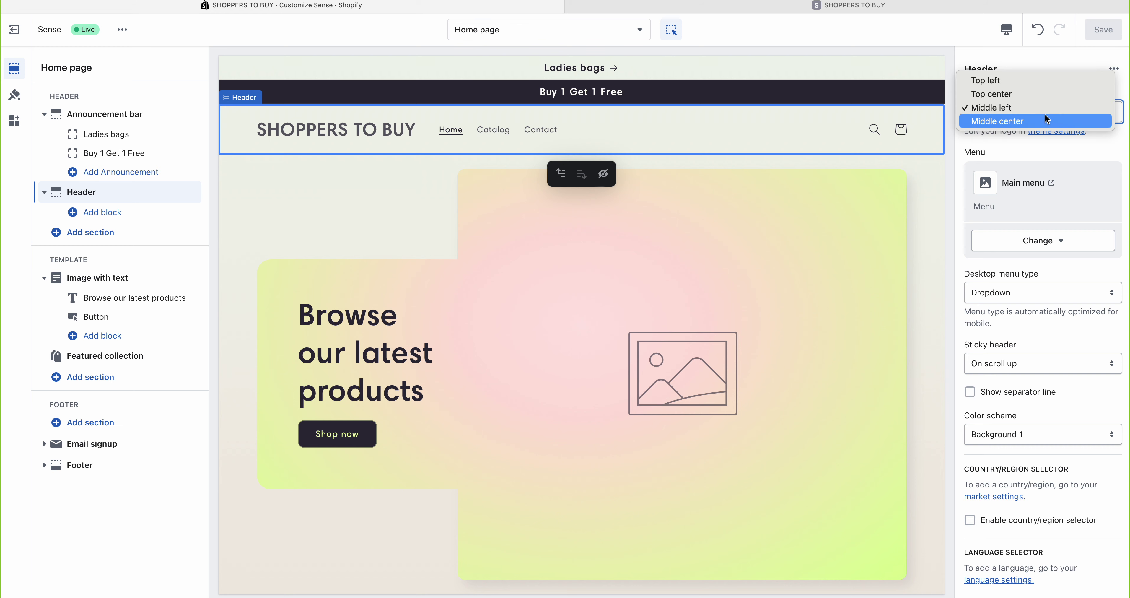
pyautogui.click(999, 96)
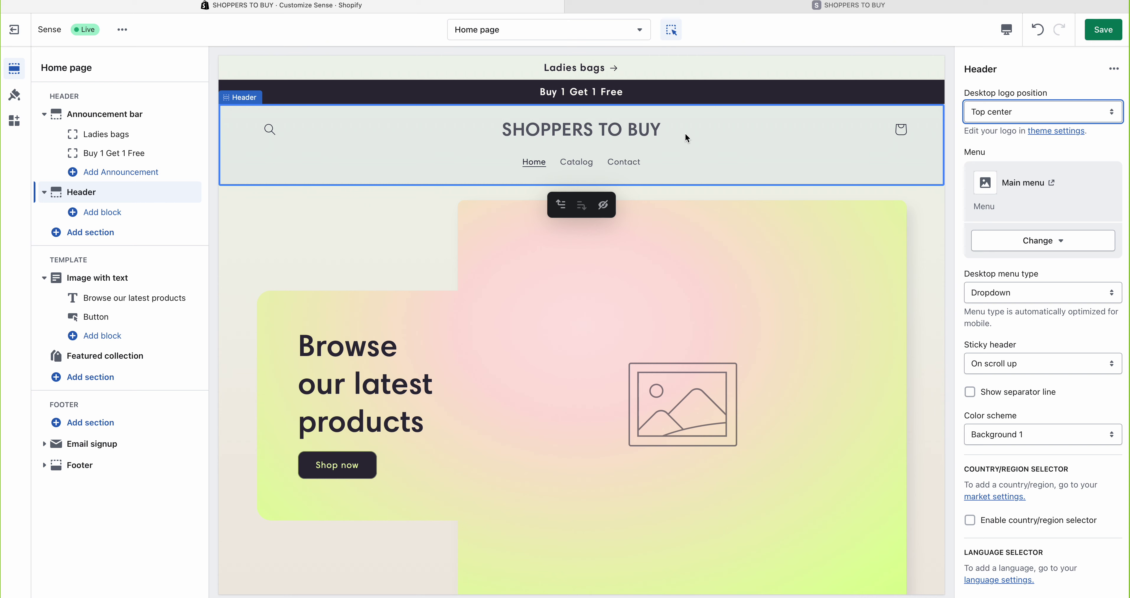
pyautogui.click(999, 116)
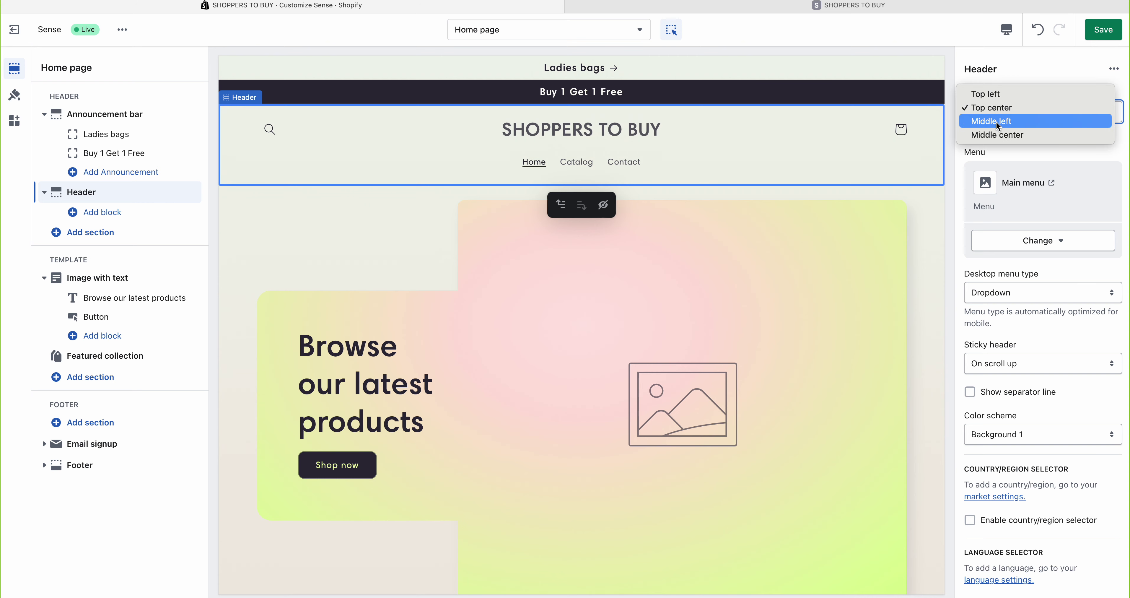
pyautogui.click(995, 122)
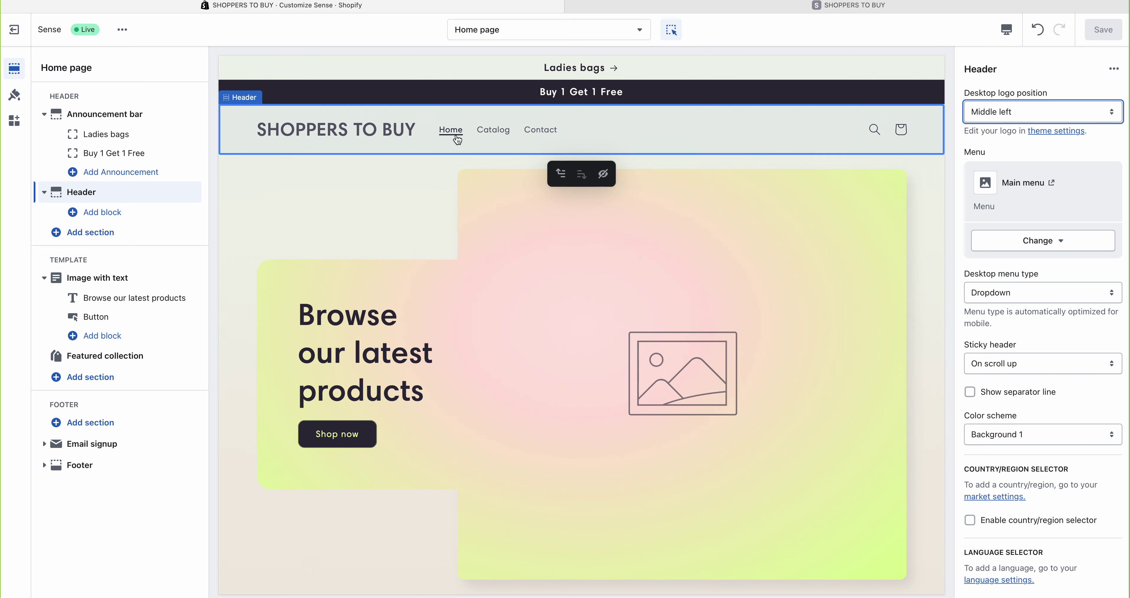
# - Try the Middle center desktop logo position for the header, and set it back to Middle left
pyautogui.click(1020, 114)
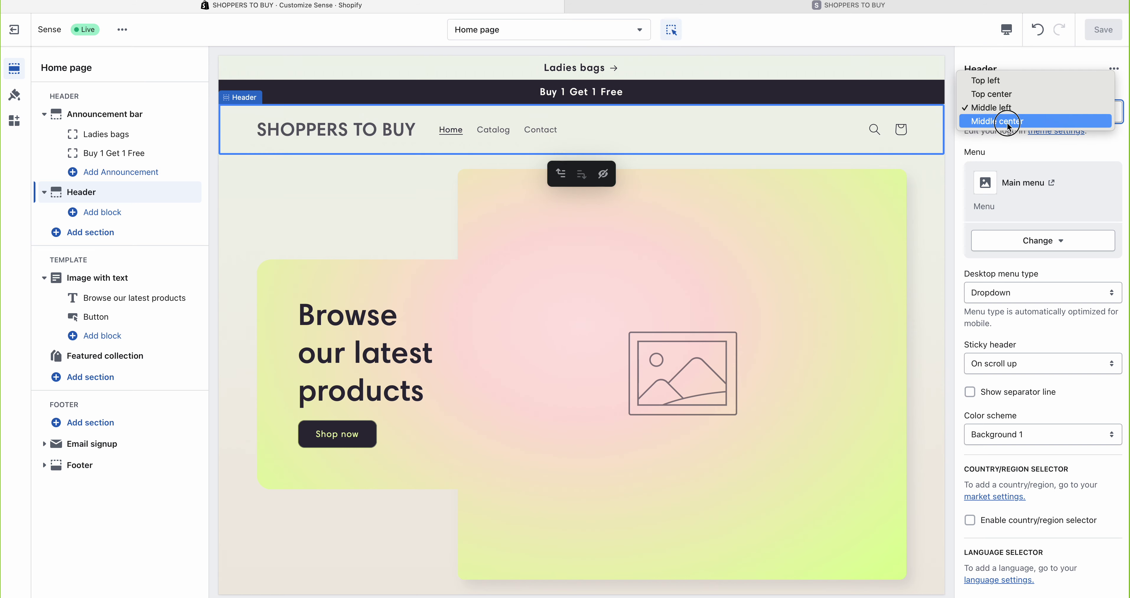
pyautogui.click(1005, 122)
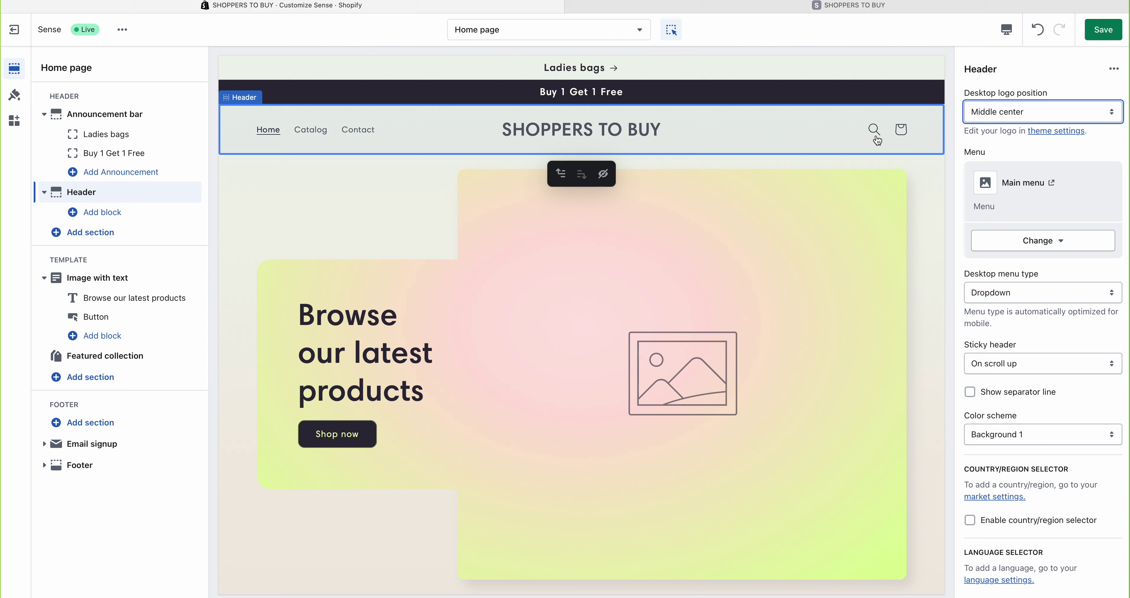
pyautogui.click(1029, 114)
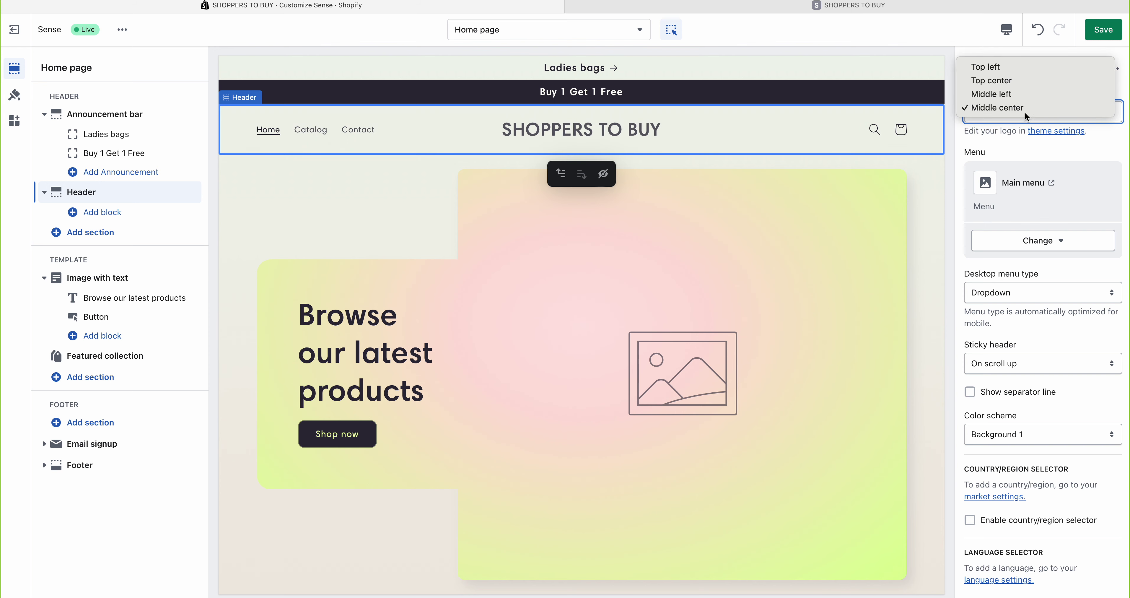
pyautogui.click(996, 95)
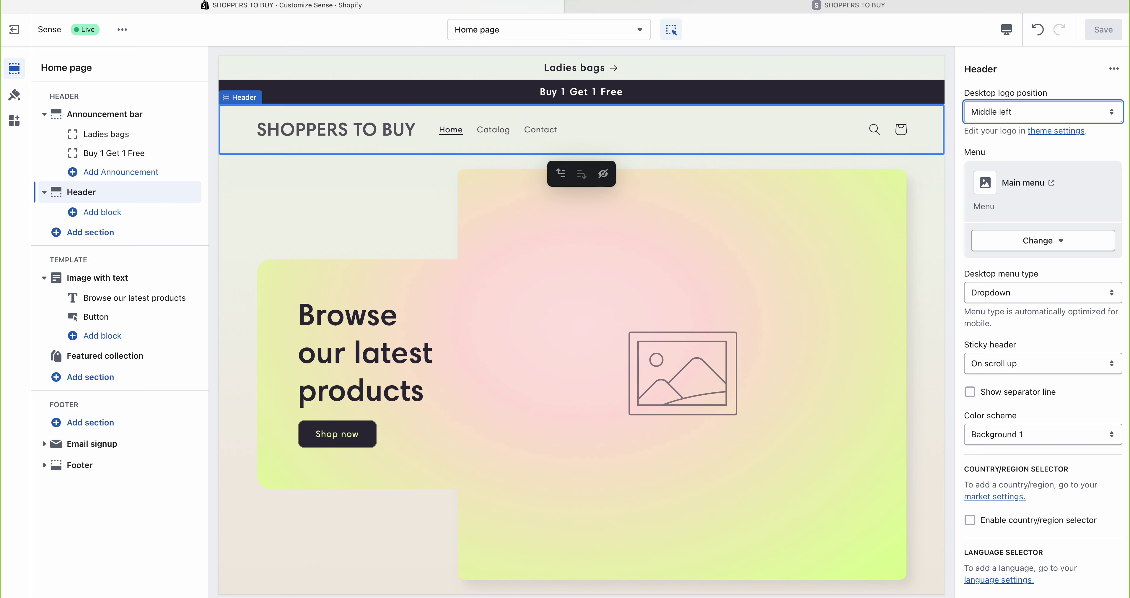
# - Open the HRYBRAND website and Amazon in new tabs, and examine the header layout and menu on the HRYBRAND site
pyautogui.press('super+t')
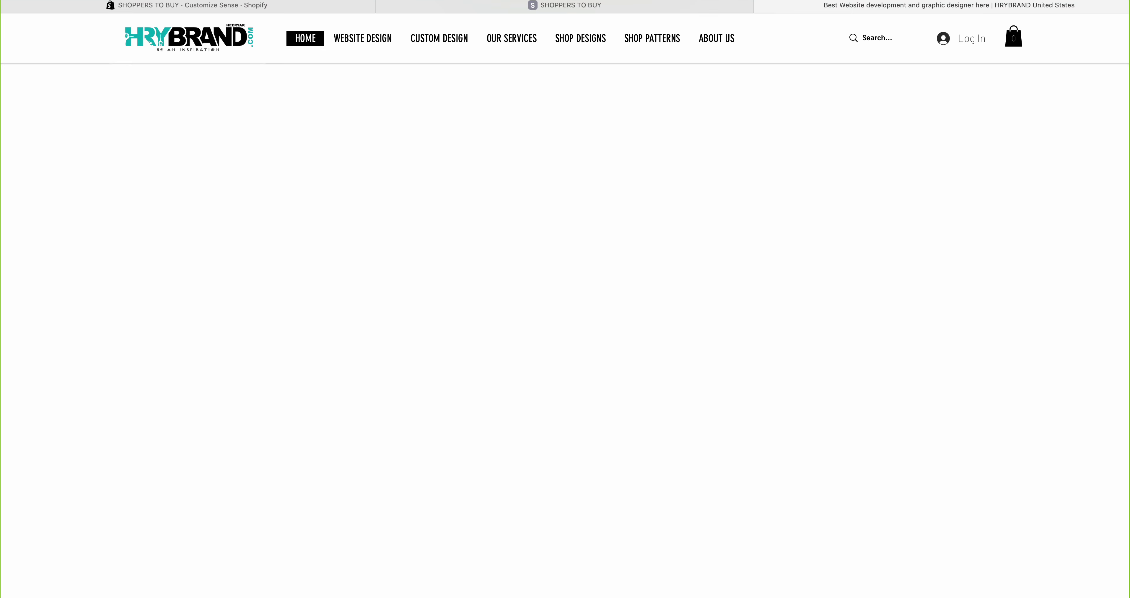
pyautogui.click(1070, 0)
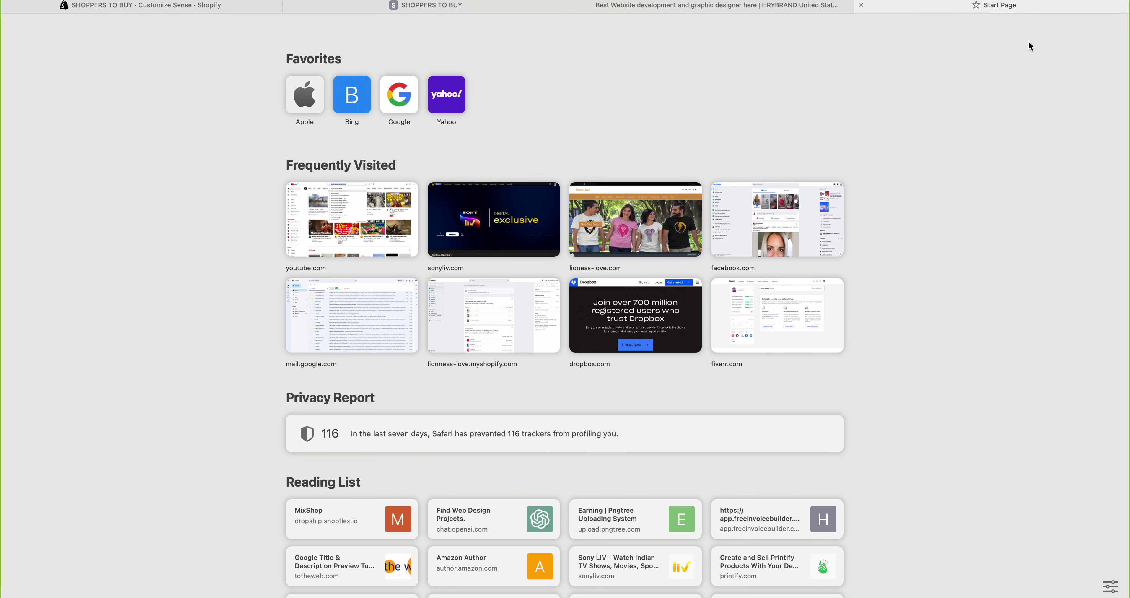
pyautogui.write('amazon')
pyautogui.press('Return')
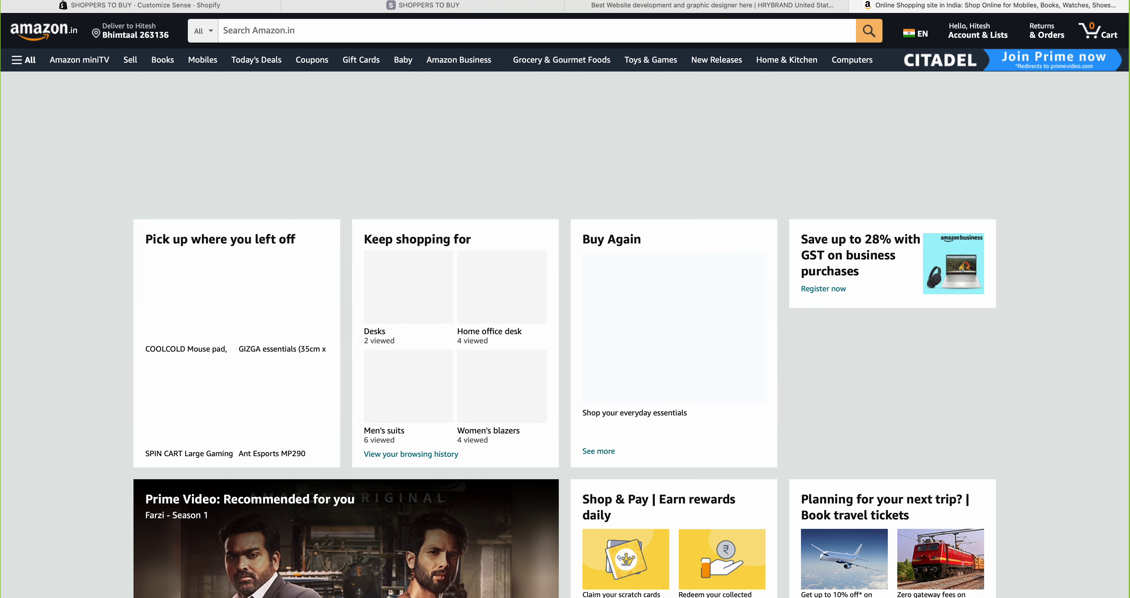
pyautogui.click(815, 9)
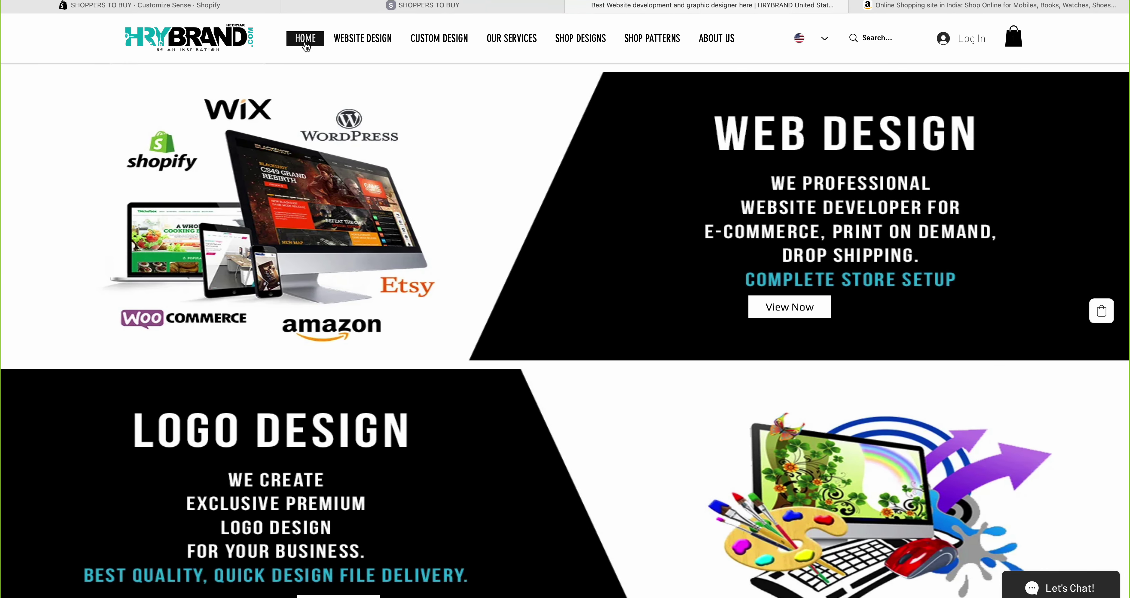
pyautogui.moveTo(646, 48)
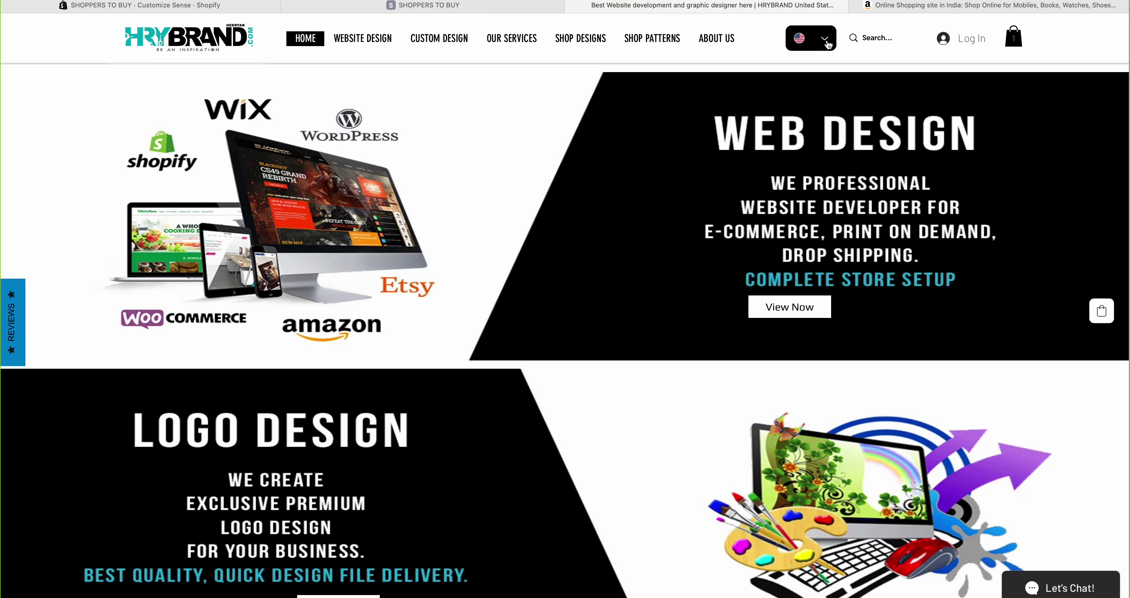
# - Examine the language selector and search in the HRYBRAND header, and the language and account options in Amazon's header
pyautogui.click(826, 43)
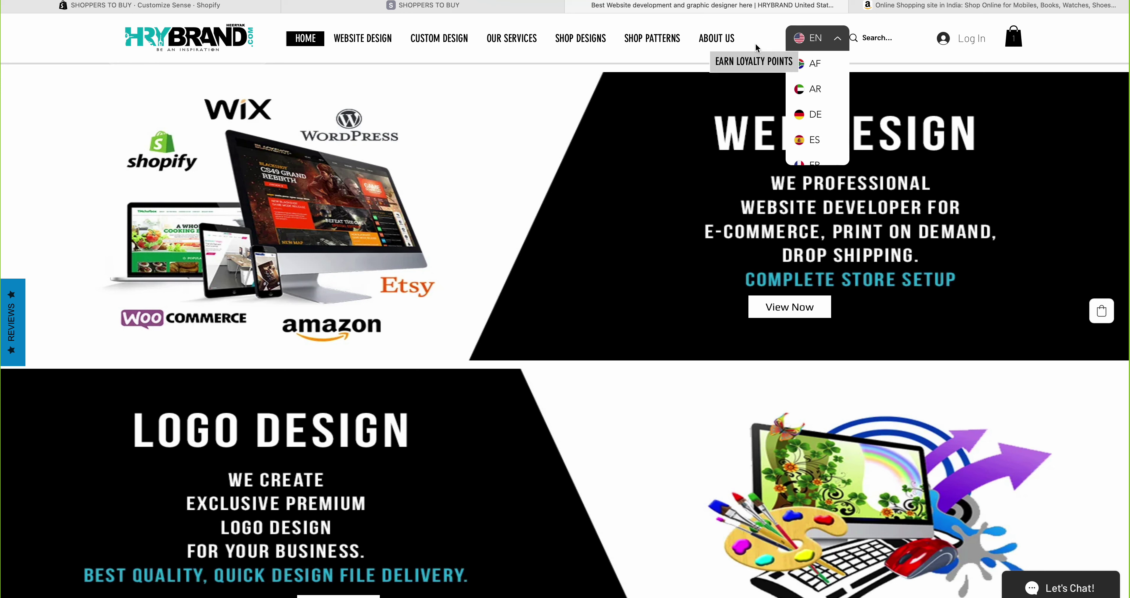
pyautogui.click(864, 39)
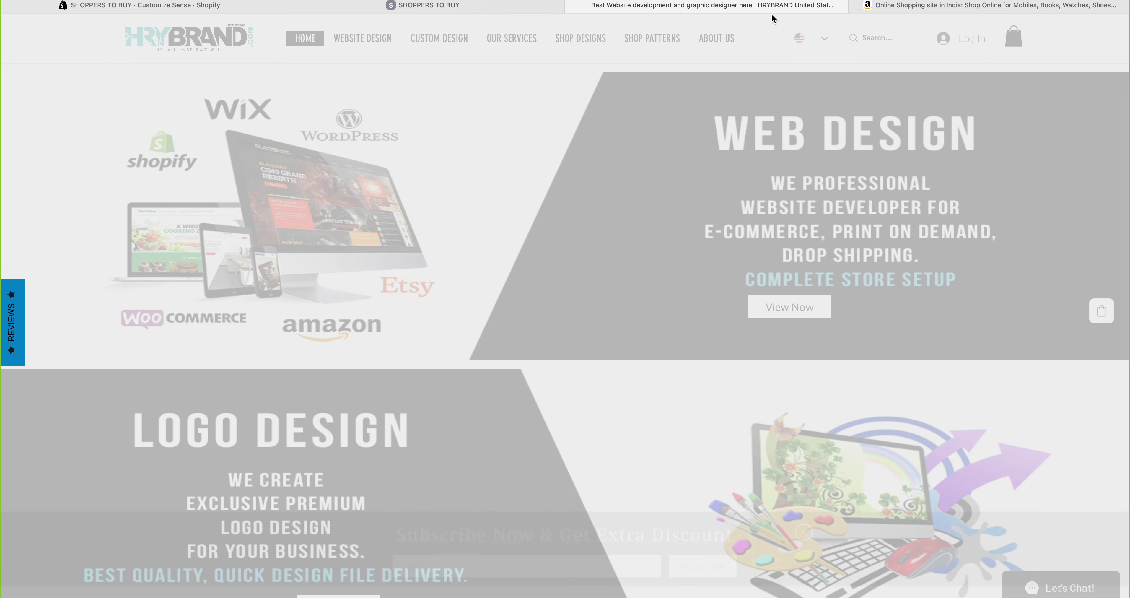
pyautogui.click(804, 550)
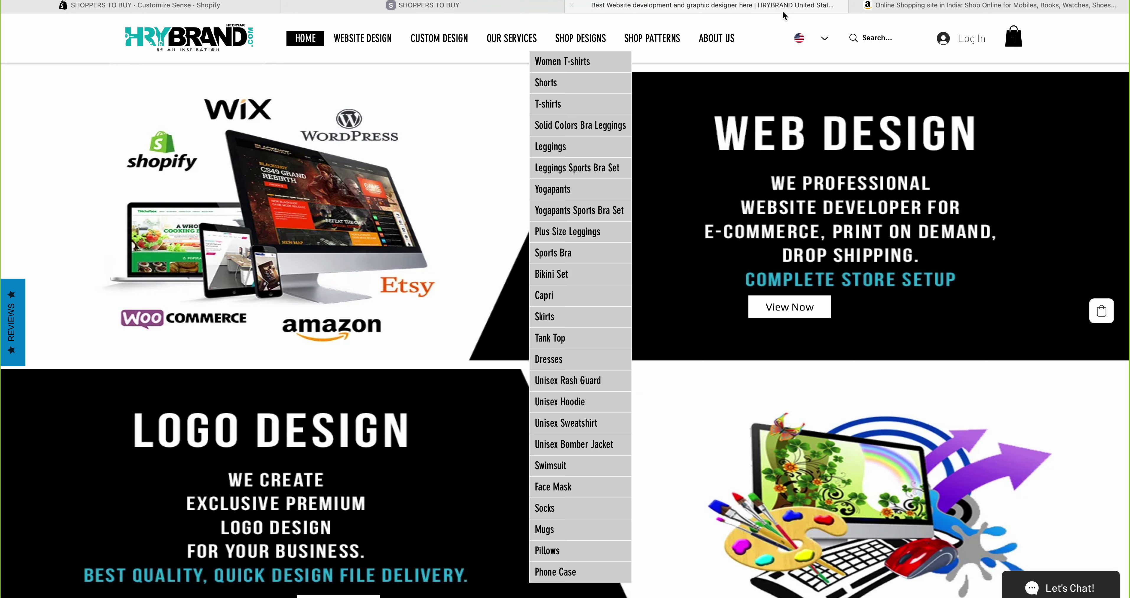
pyautogui.click(873, 5)
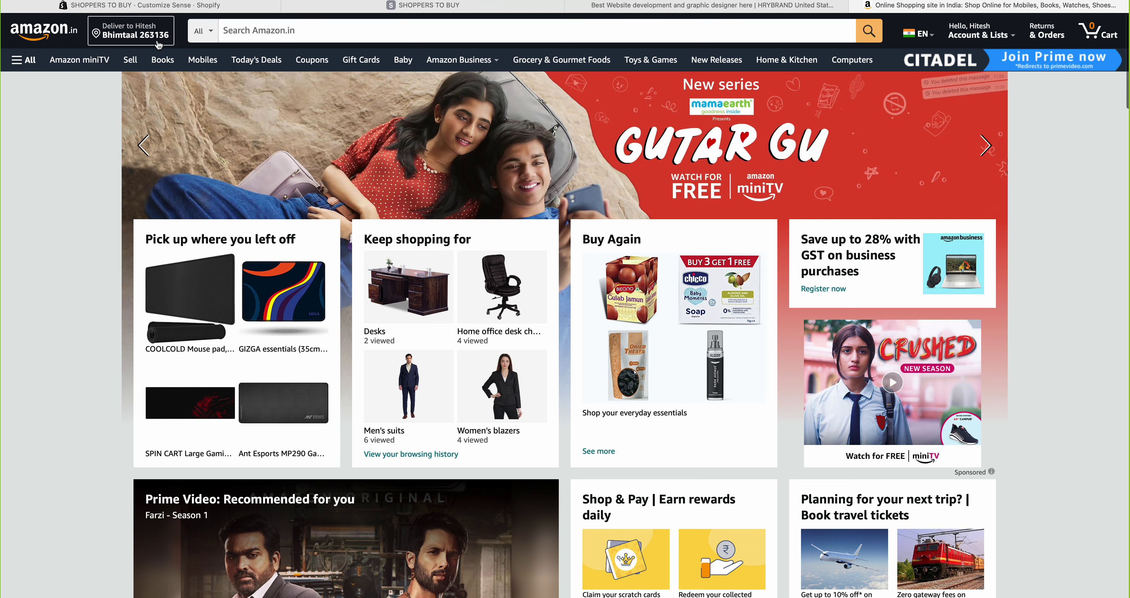
pyautogui.moveTo(923, 41)
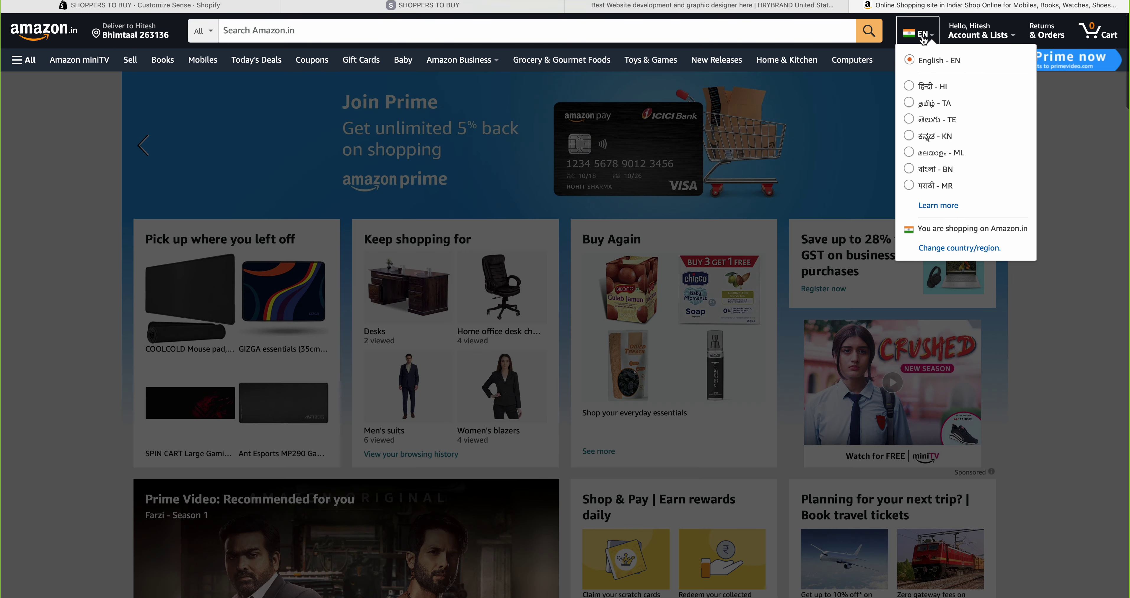
pyautogui.moveTo(984, 40)
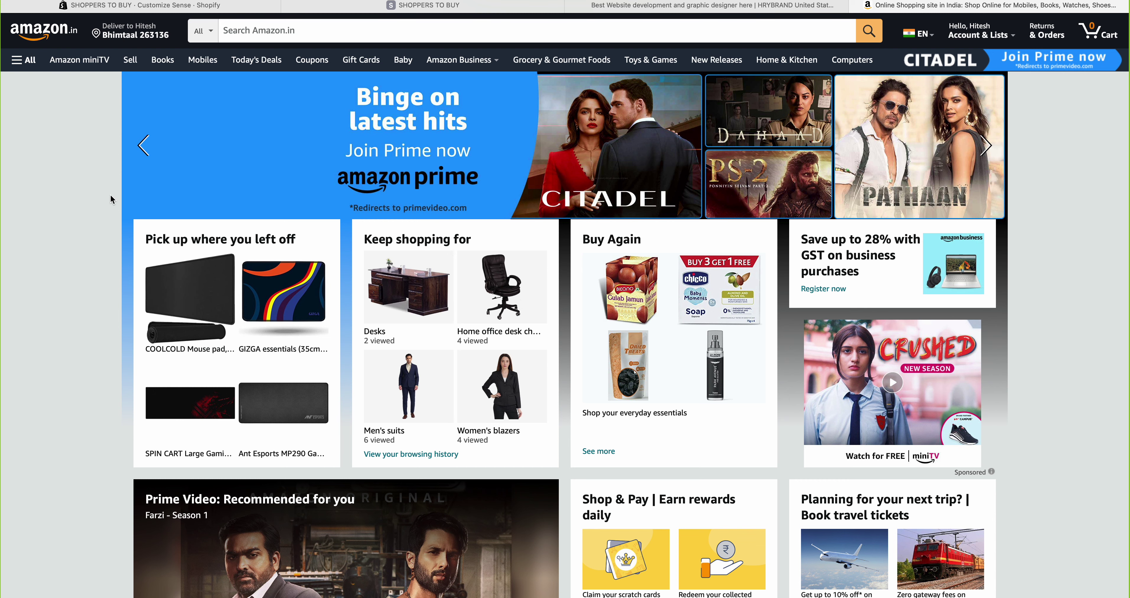
# - Return to the Shopify theme editor, remove the main menu from the header, and save the theme
pyautogui.click(401, 6)
pyautogui.click(254, 6)
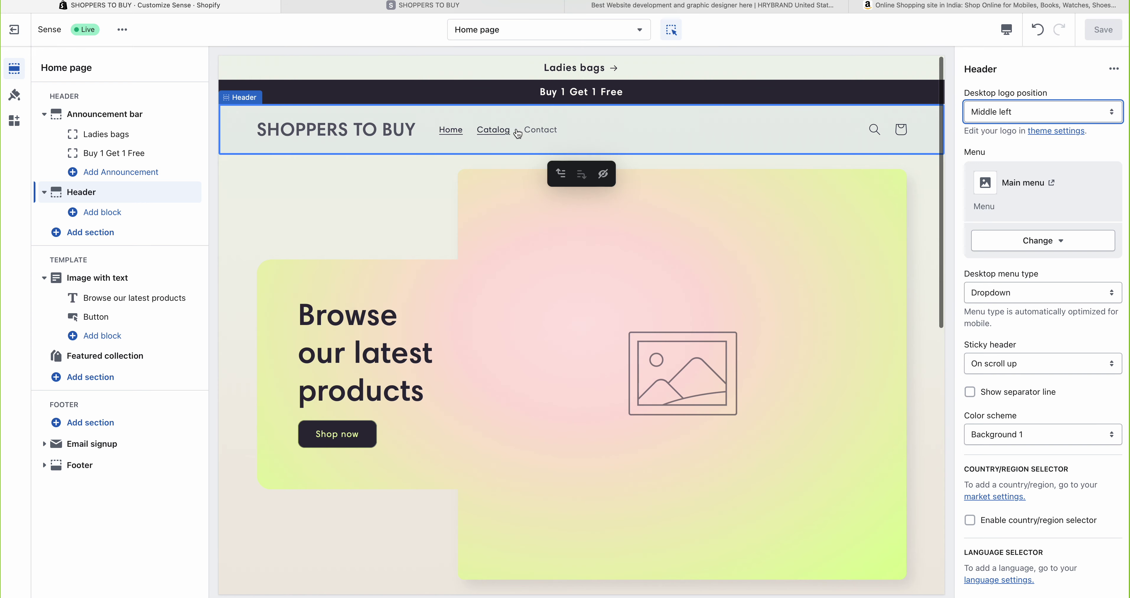
pyautogui.click(1002, 114)
pyautogui.click(1012, 111)
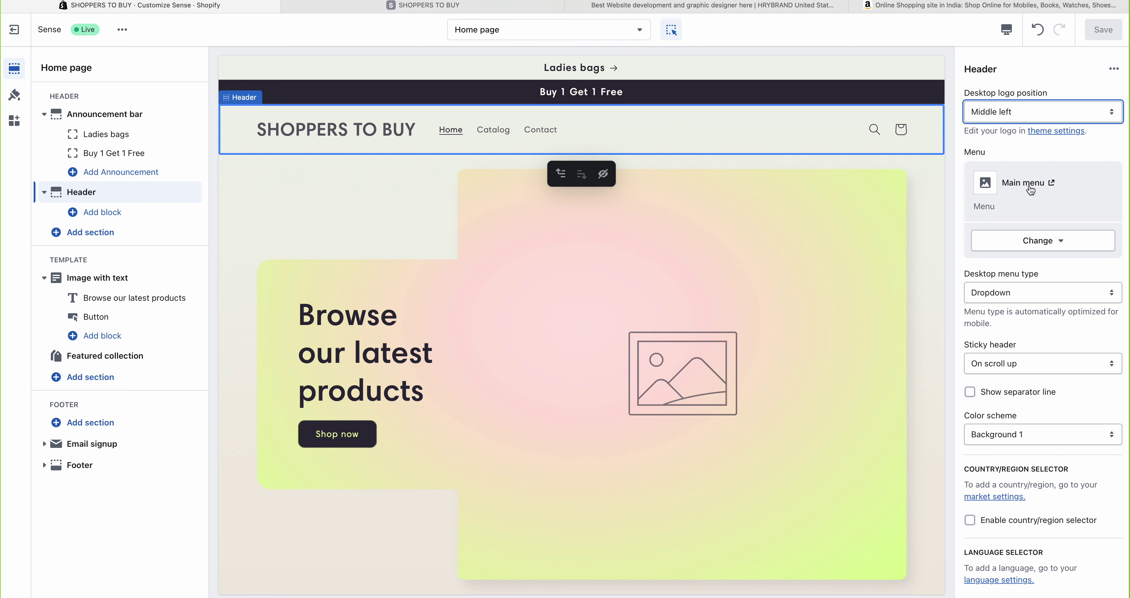
pyautogui.click(1037, 241)
pyautogui.click(1037, 301)
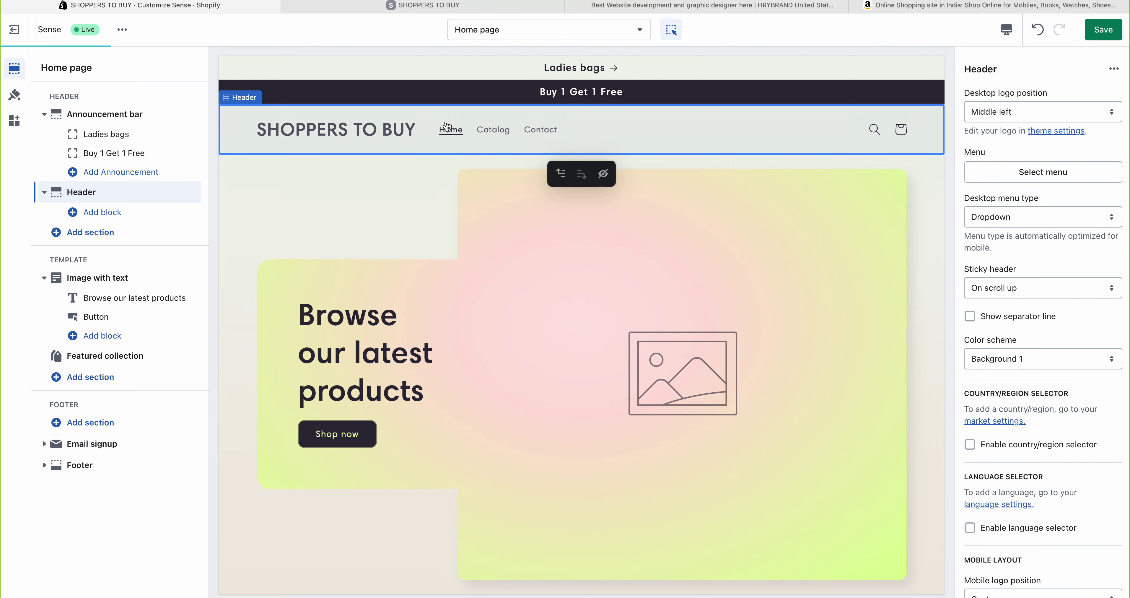
pyautogui.click(1089, 39)
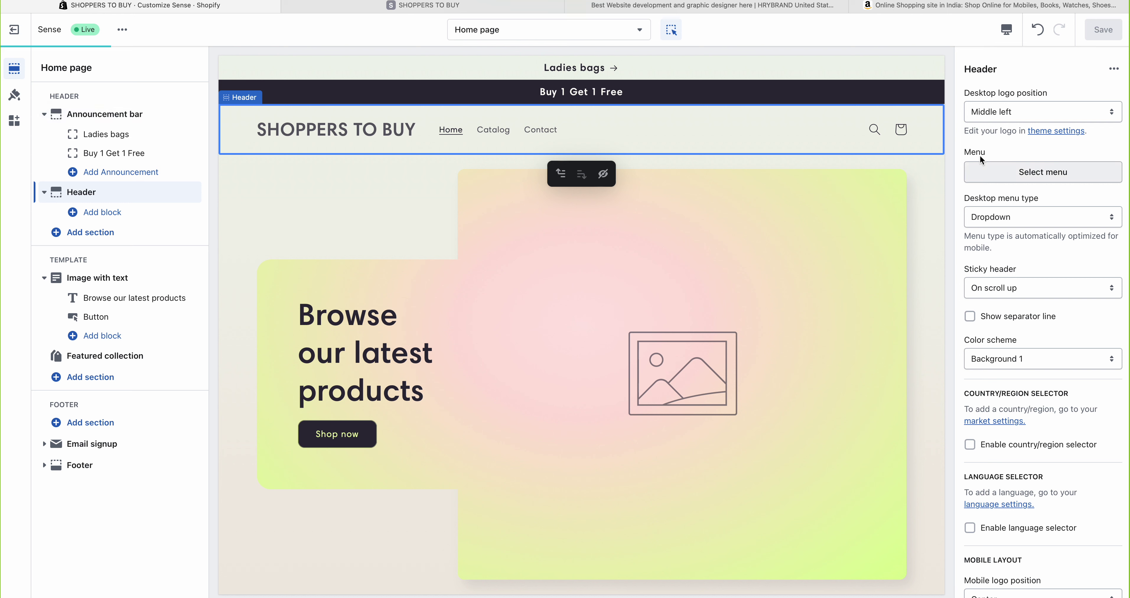
# - Reload the theme editor page, repeating the reload until the home page editor opens again
pyautogui.moveTo(965, 153); pyautogui.dragTo(992, 153)
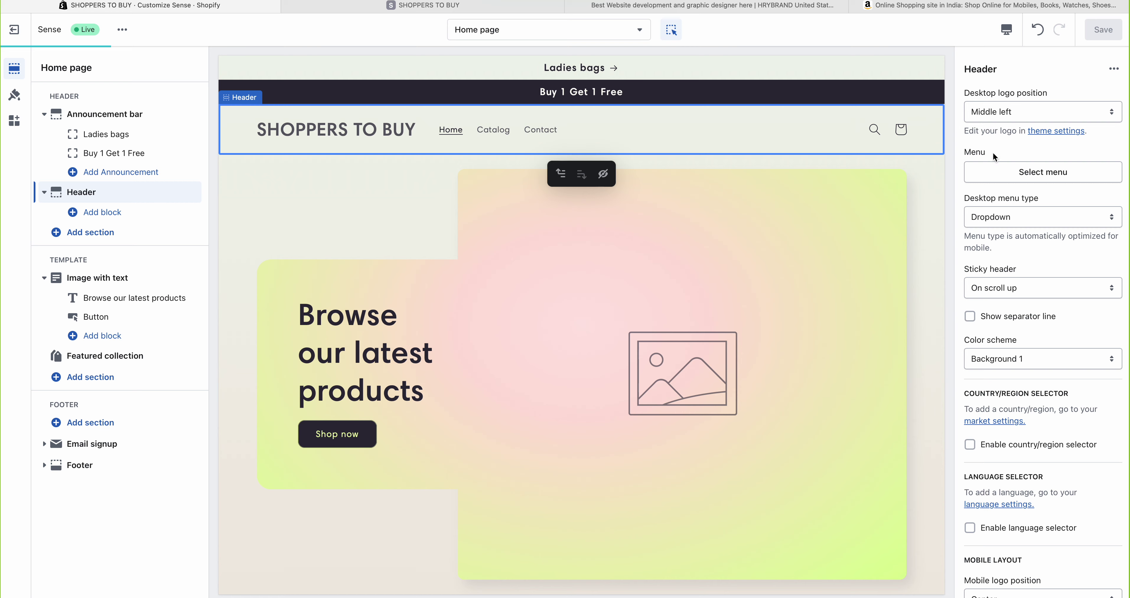
pyautogui.rightClick(947, 97)
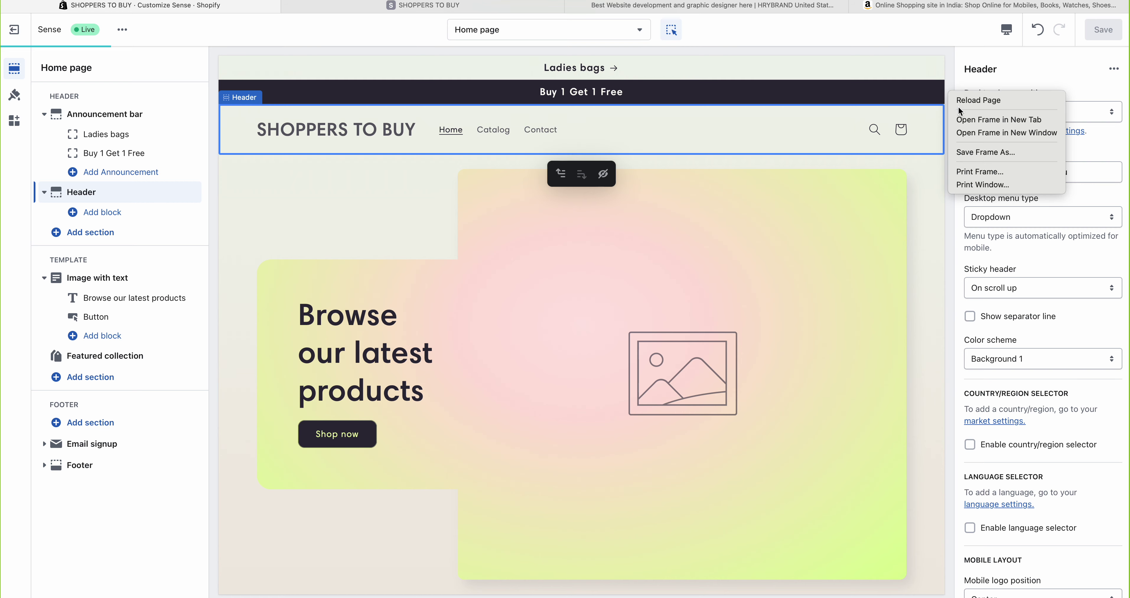
pyautogui.click(932, 182)
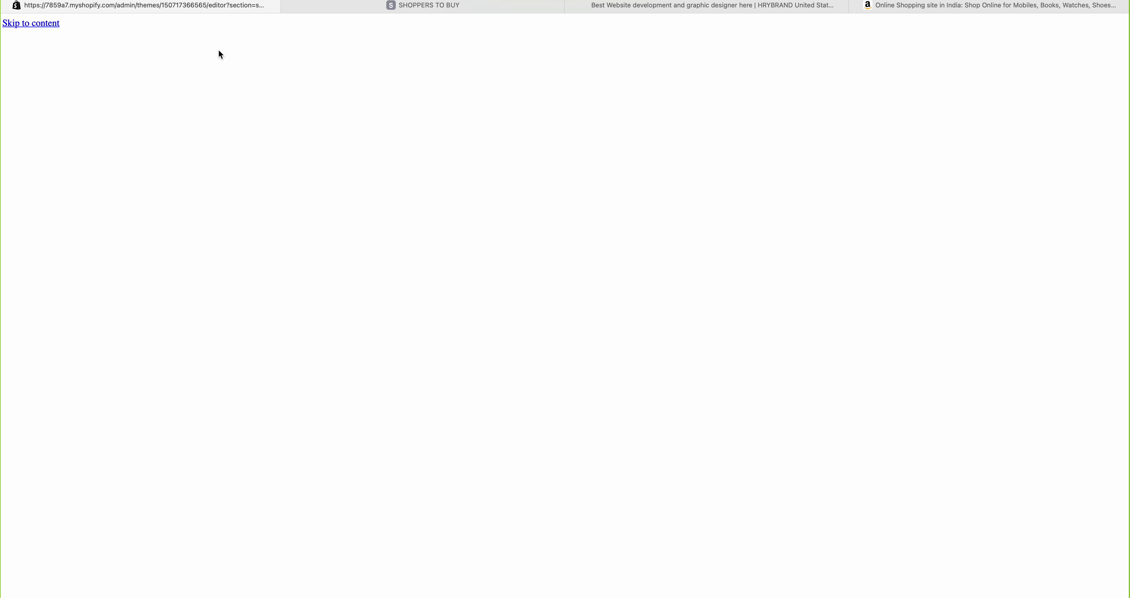
pyautogui.rightClick(289, 51)
pyautogui.click(311, 71)
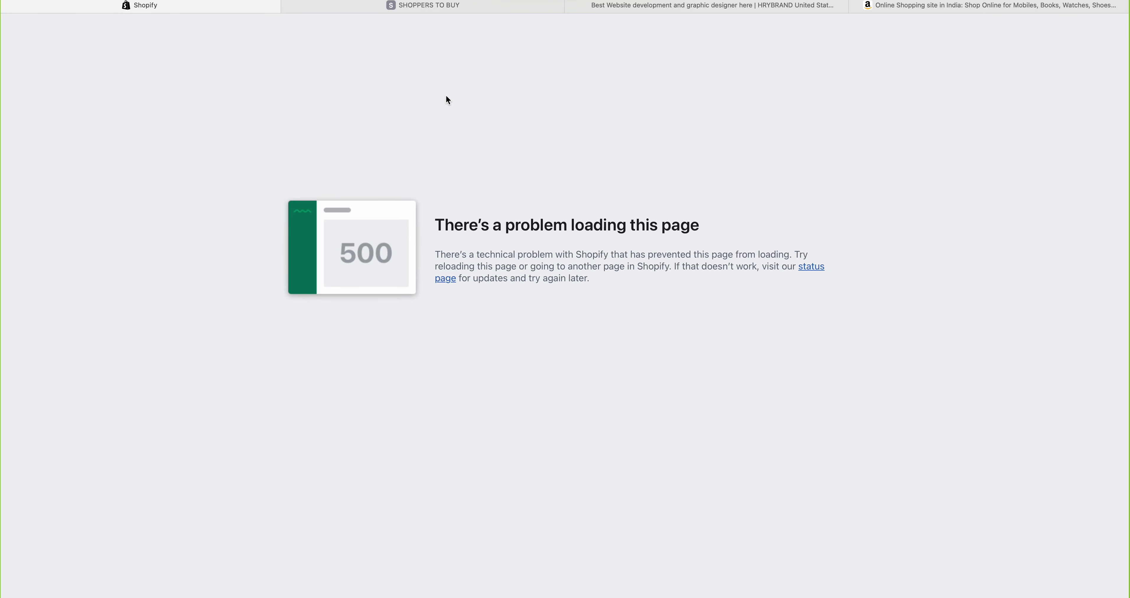
pyautogui.rightClick(320, 102)
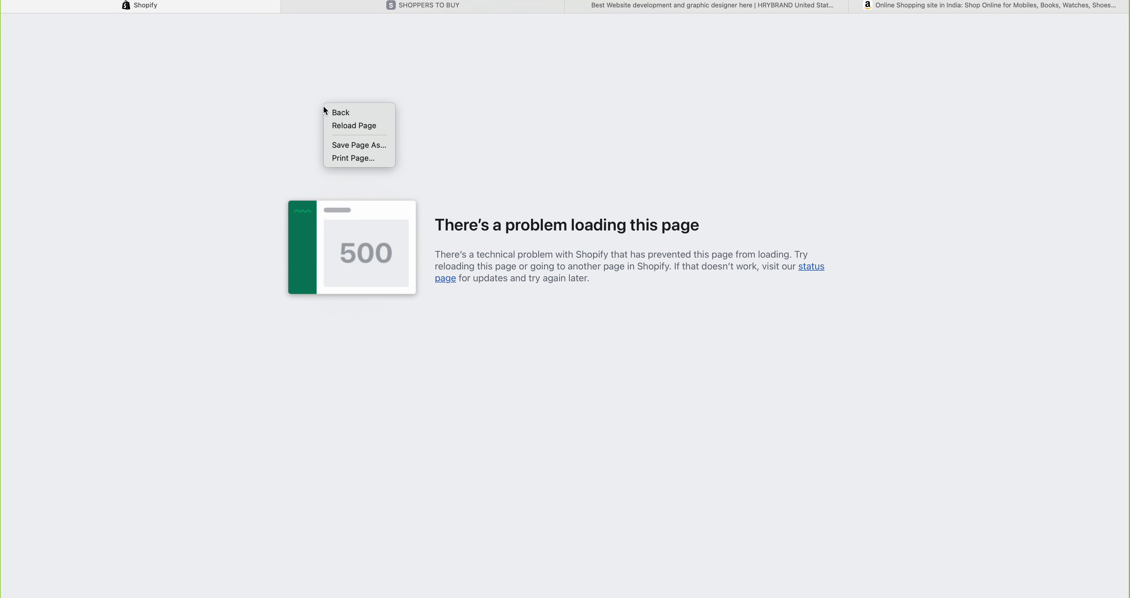
pyautogui.click(349, 124)
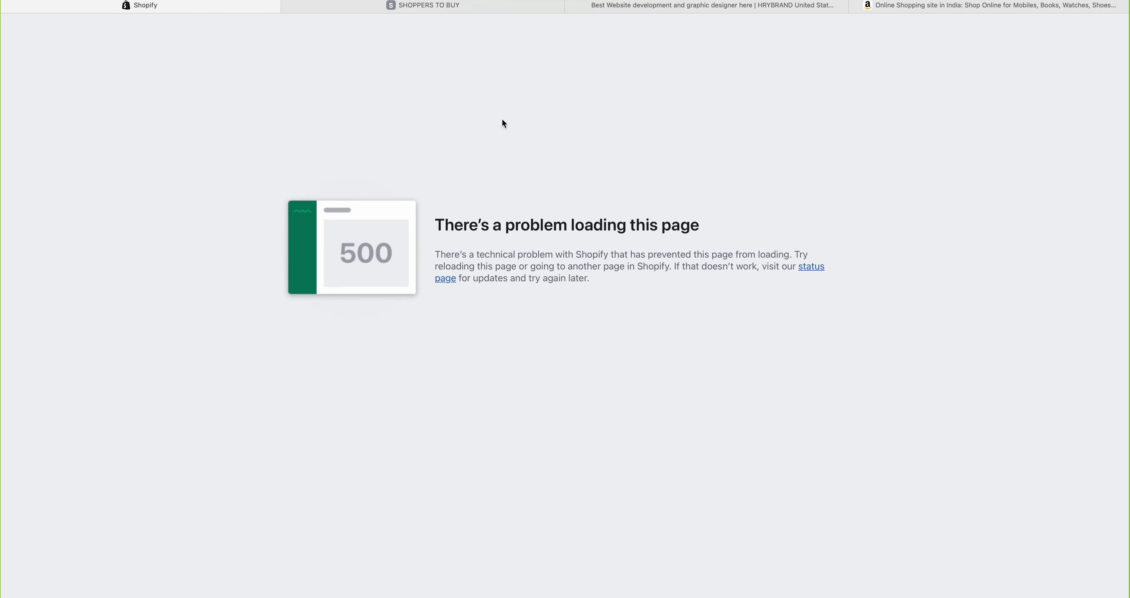
pyautogui.click(406, 104)
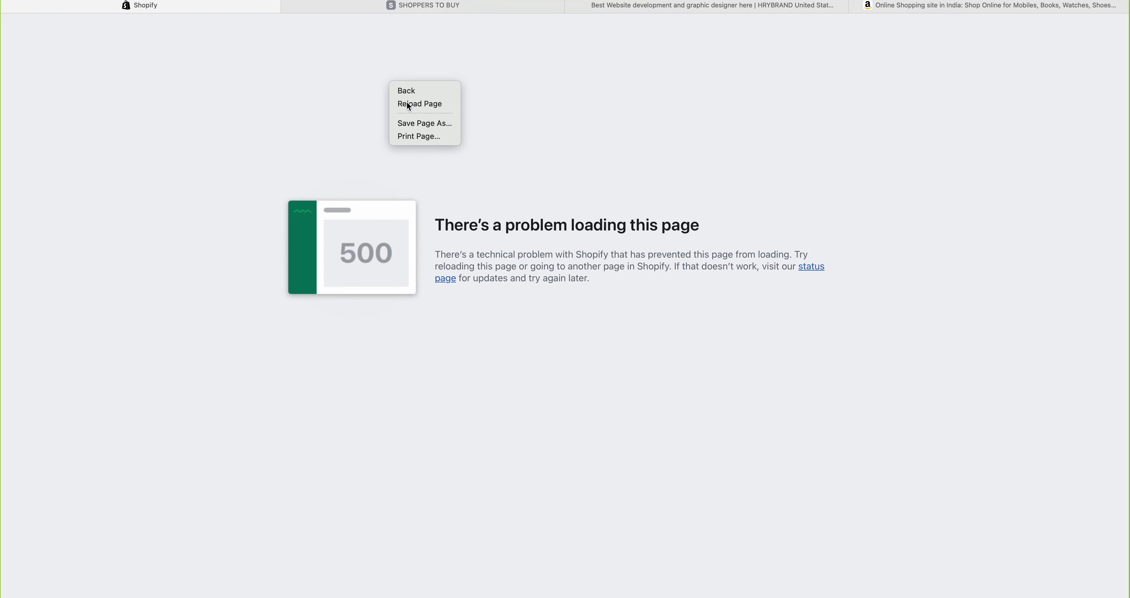
pyautogui.rightClick(315, 61)
pyautogui.click(325, 75)
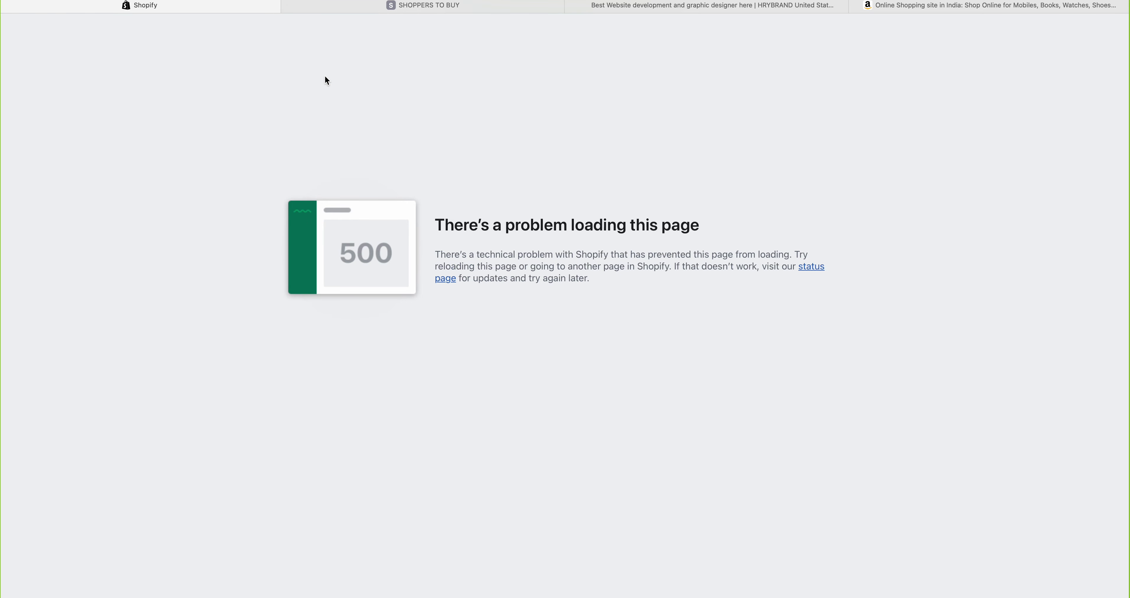
pyautogui.press('super+r')
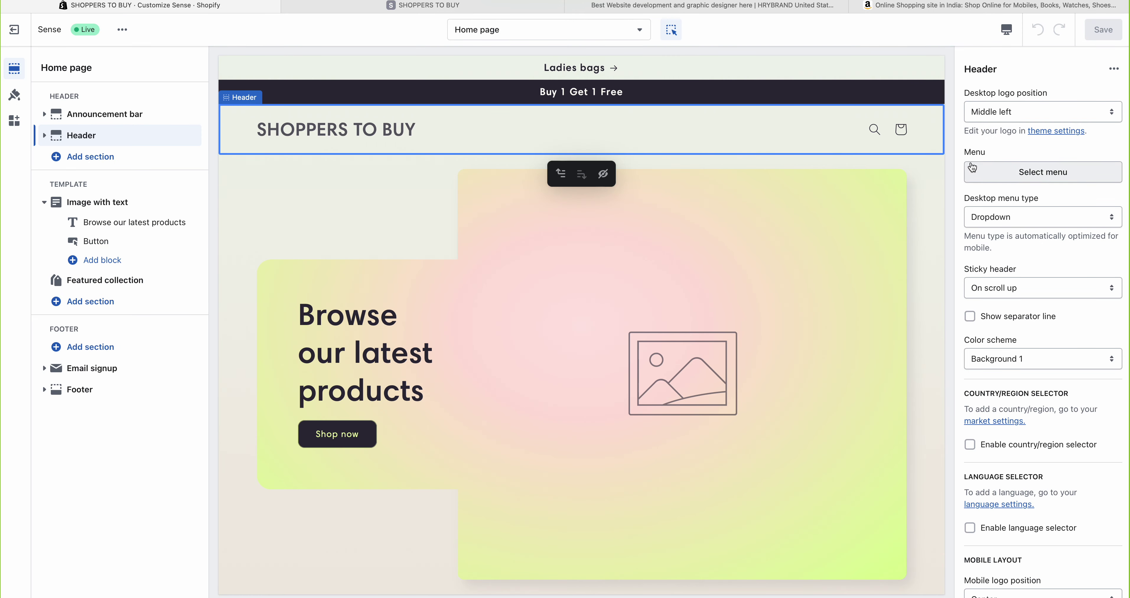
# - Assign Main menu as the header's menu
pyautogui.moveTo(966, 153); pyautogui.dragTo(994, 152)
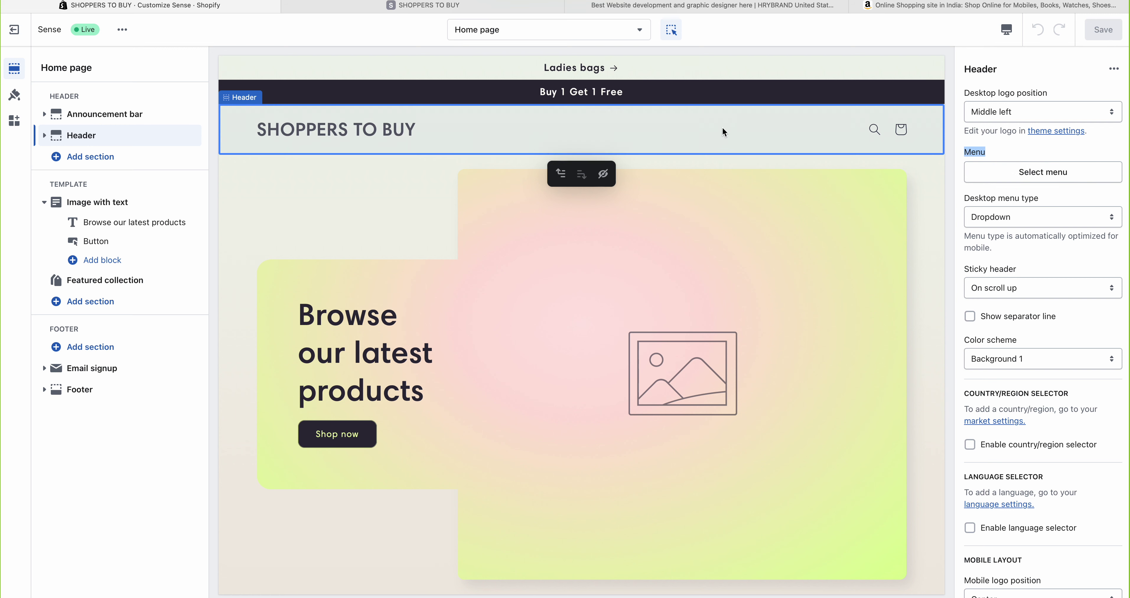
pyautogui.click(1048, 179)
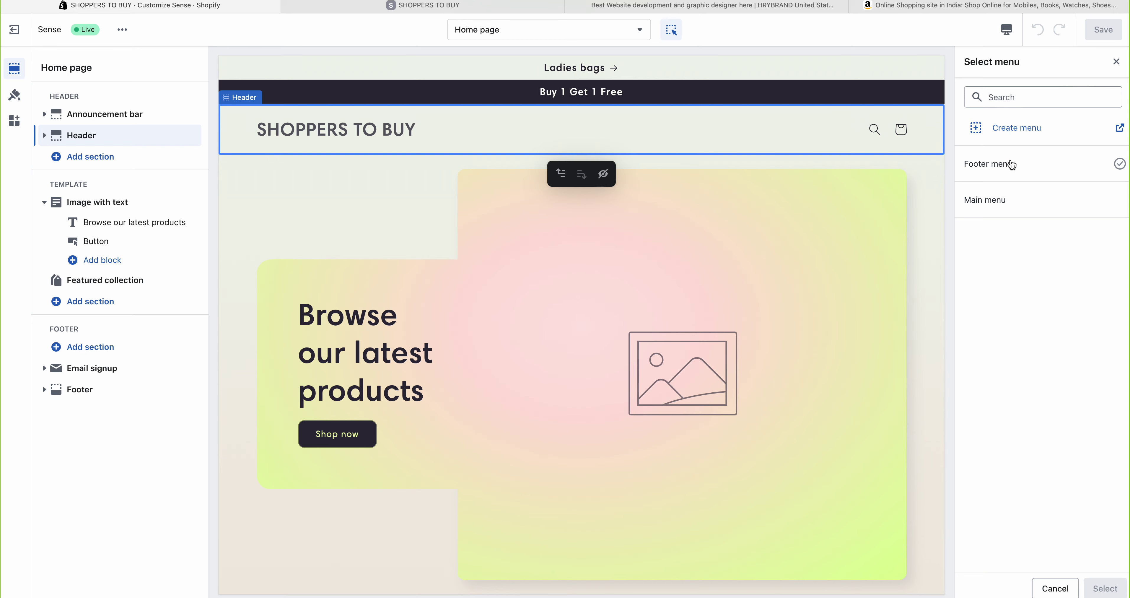
pyautogui.click(1052, 204)
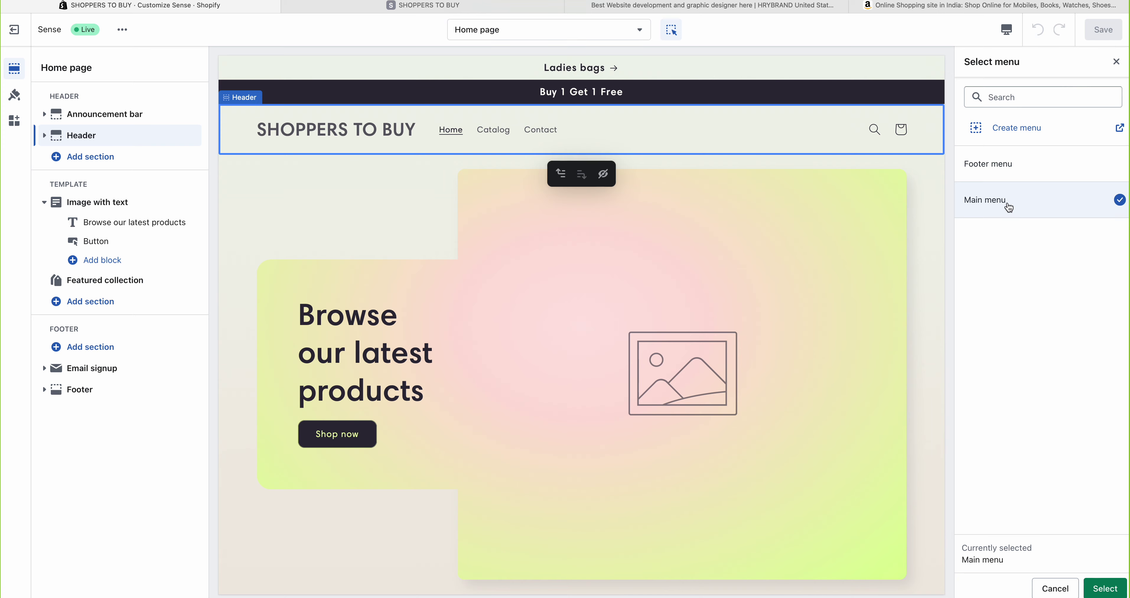
pyautogui.click(1104, 591)
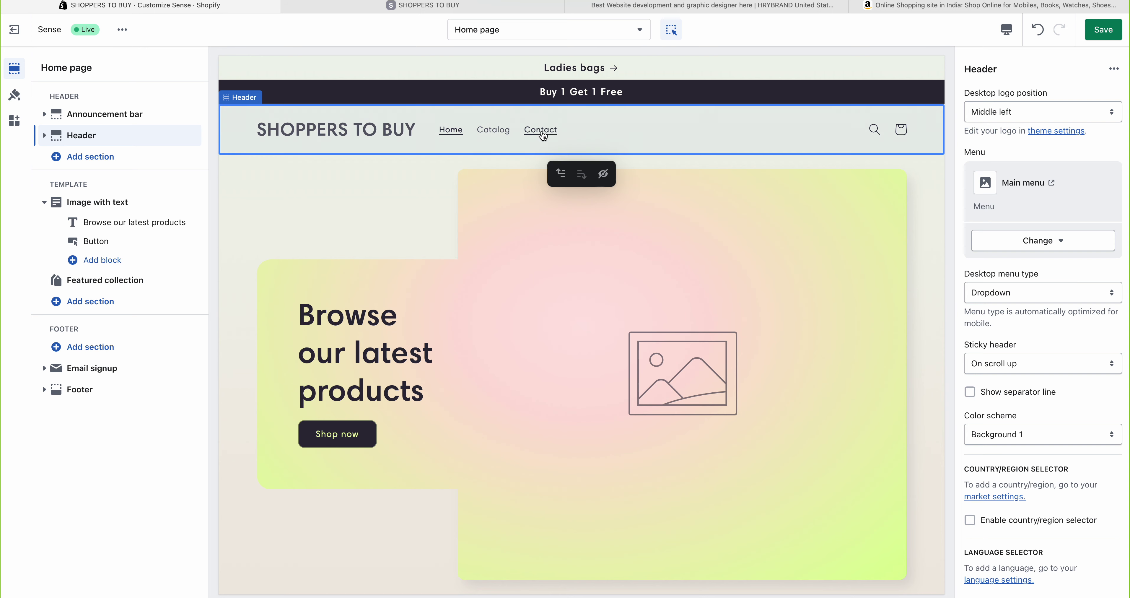
# - Review the header's desktop menu type options, keep Dropdown, and look at the menu on the live storefront
pyautogui.scroll(-2, 1049, 206)
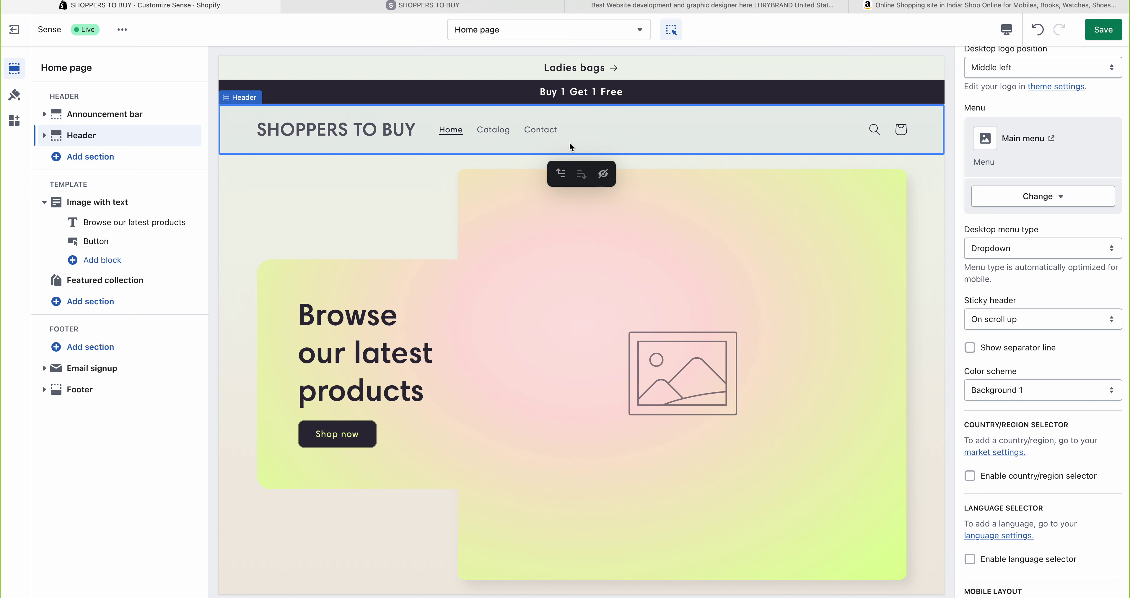
pyautogui.scroll(-3, 1029, 232)
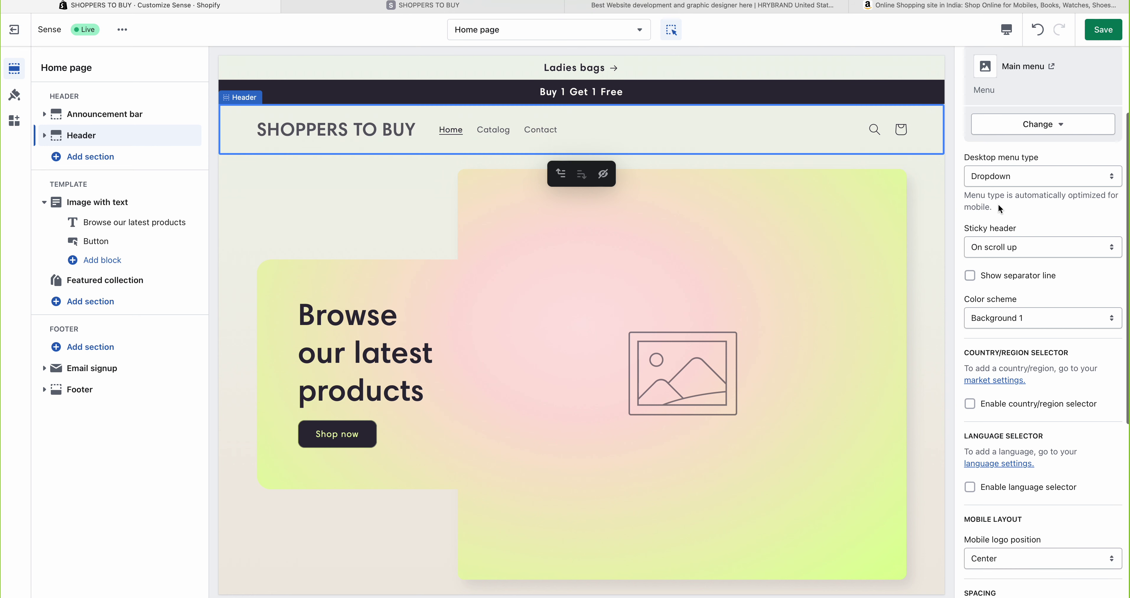
pyautogui.click(1011, 174)
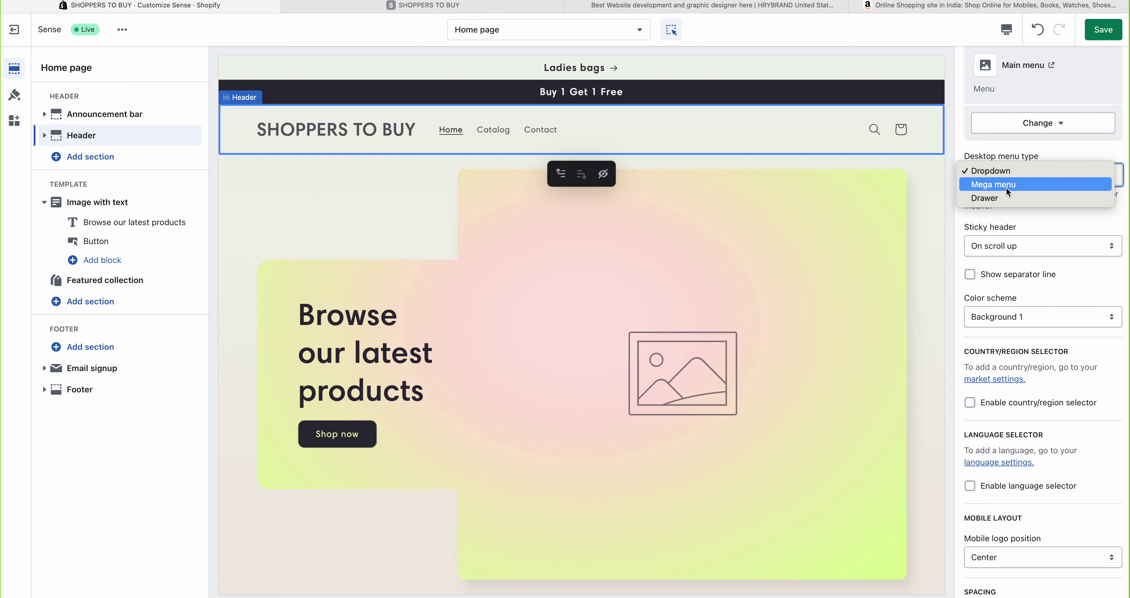
pyautogui.click(989, 173)
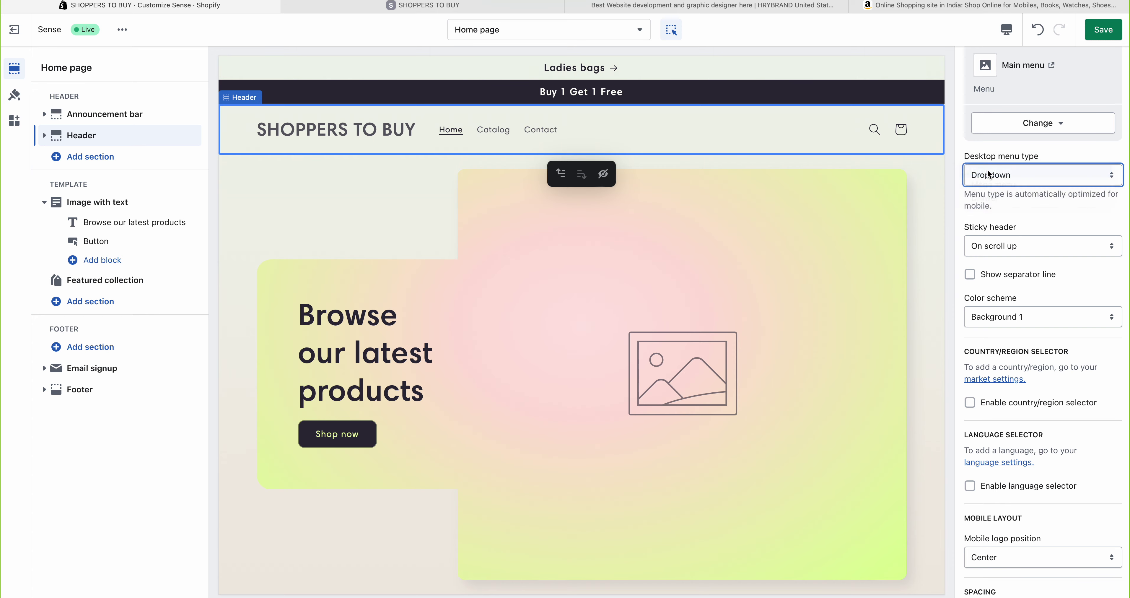
pyautogui.click(433, 5)
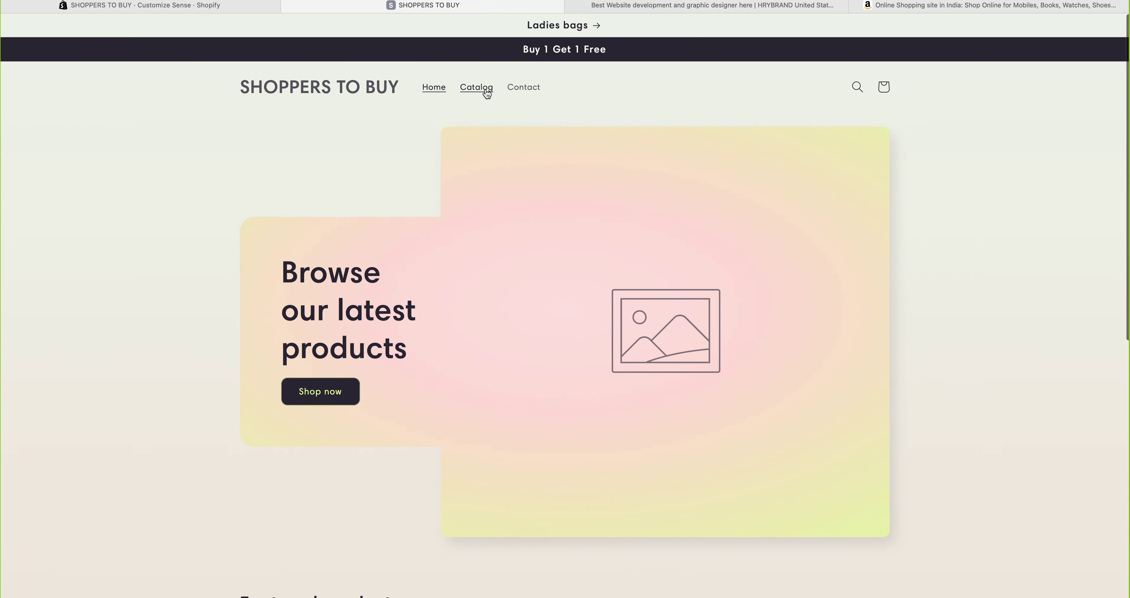
# - Switch back to the theme editor, set the header's desktop menu type to Mega menu, and save
pyautogui.click(243, 5)
pyautogui.click(998, 175)
pyautogui.click(1000, 186)
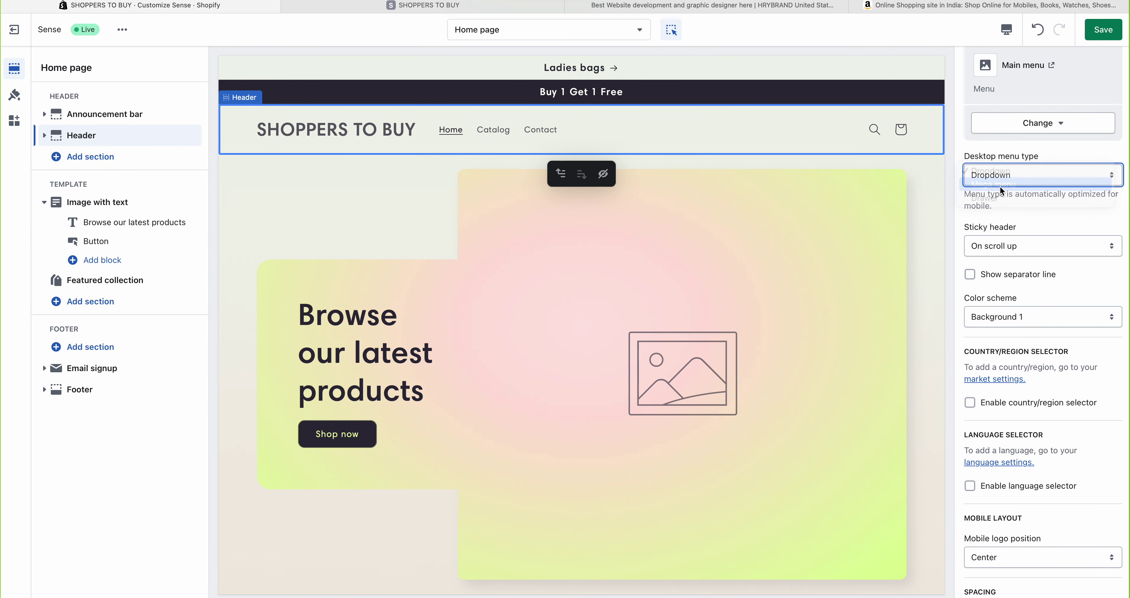
pyautogui.click(1100, 32)
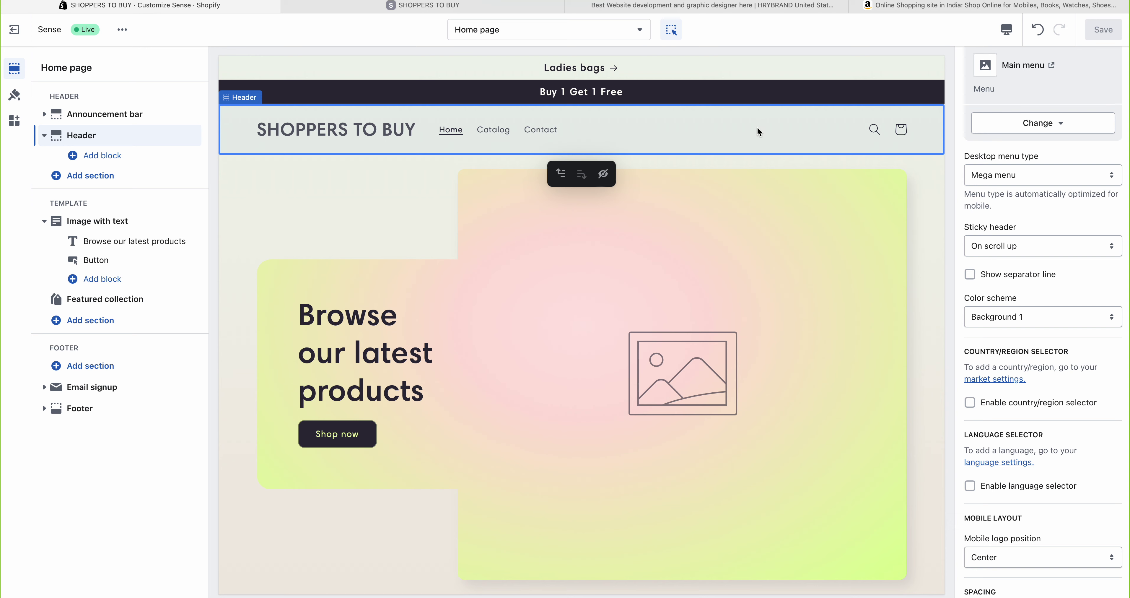
# - Try the Dropdown desktop menu type for the header, and set it back to Mega menu
pyautogui.click(981, 247)
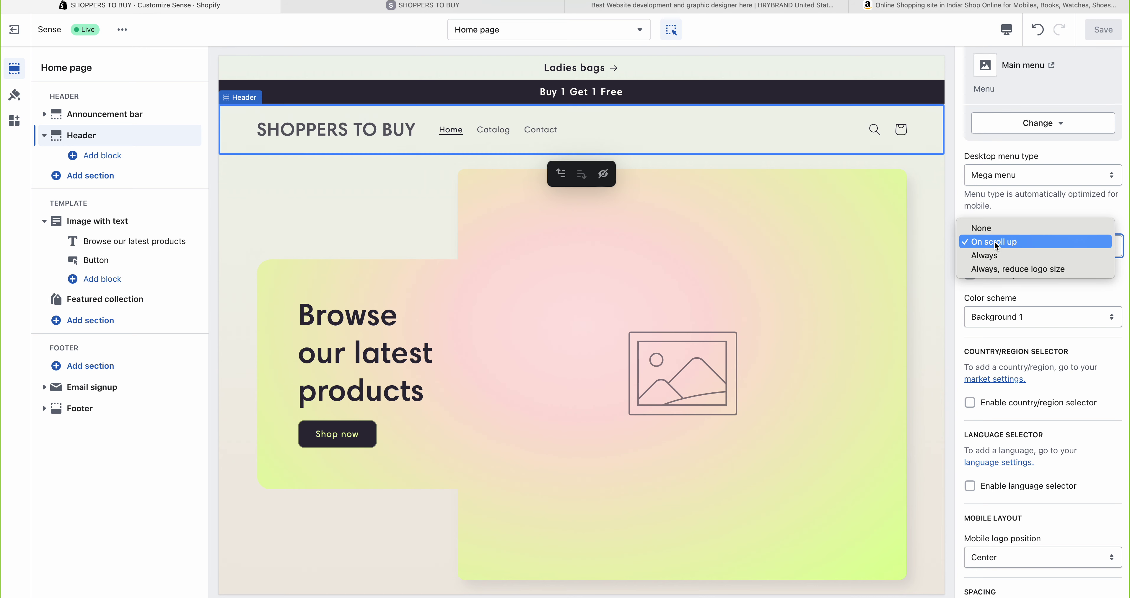
pyautogui.click(1010, 175)
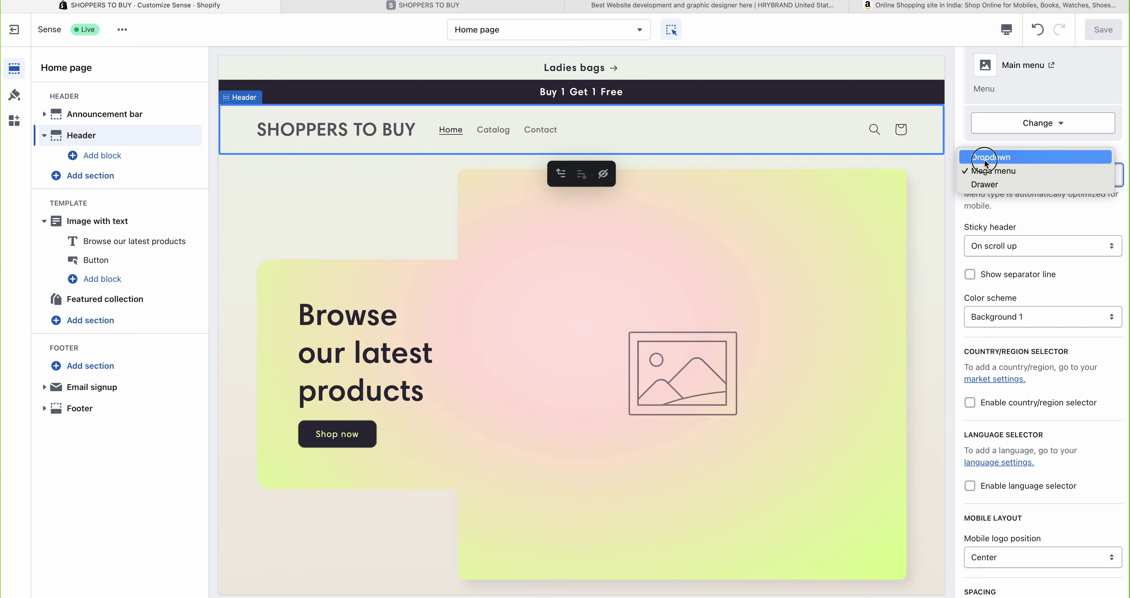
pyautogui.click(984, 158)
pyautogui.click(1021, 175)
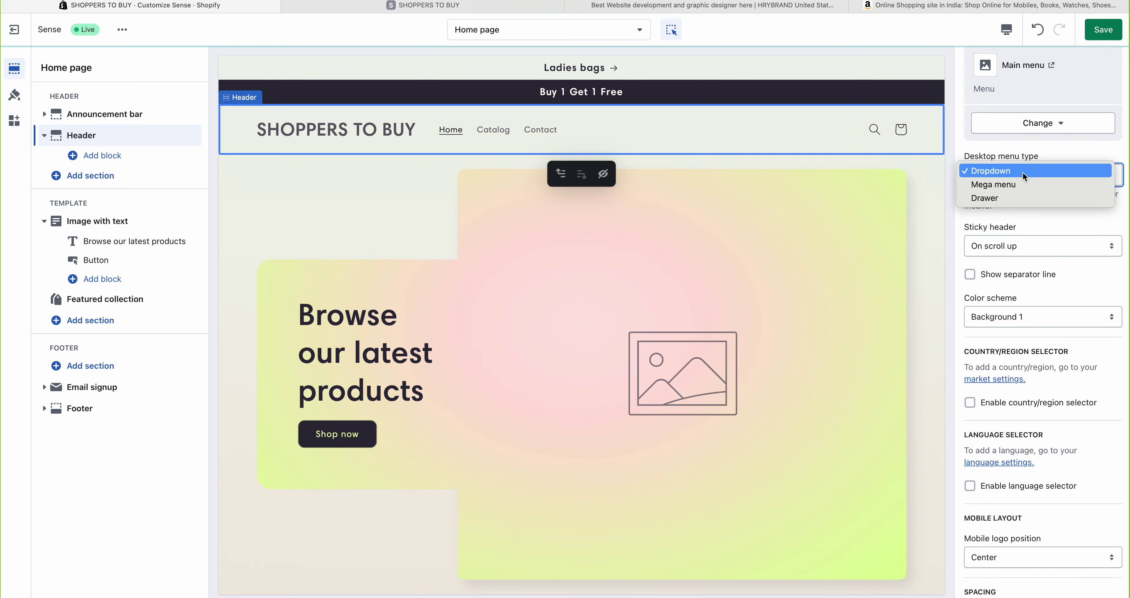
pyautogui.click(998, 185)
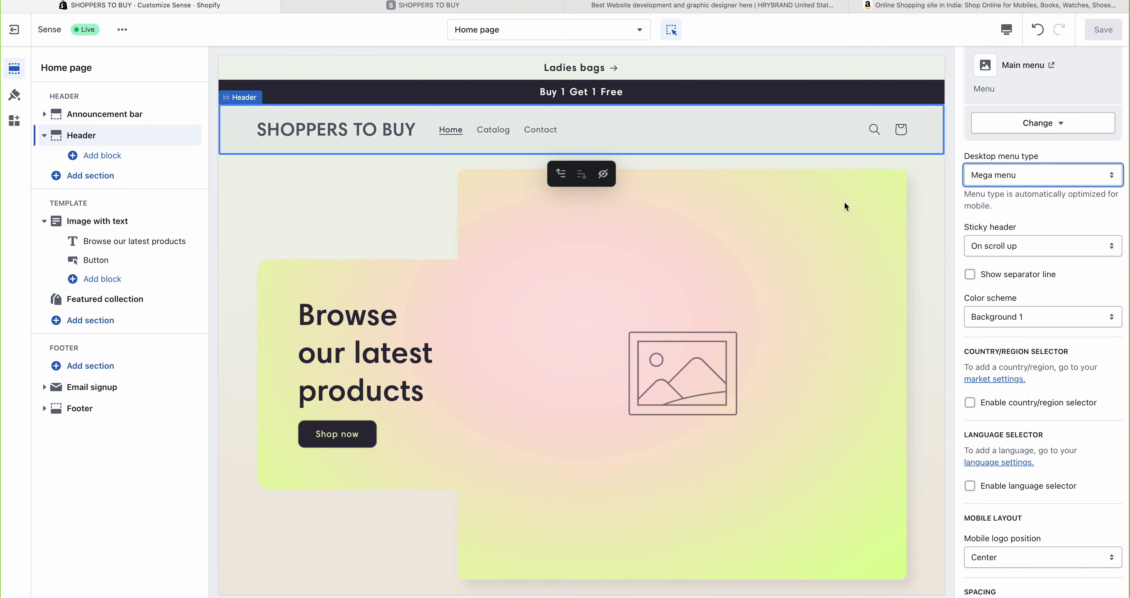
# - Try the Drawer desktop menu type for the header, and set it to Dropdown
pyautogui.click(1002, 182)
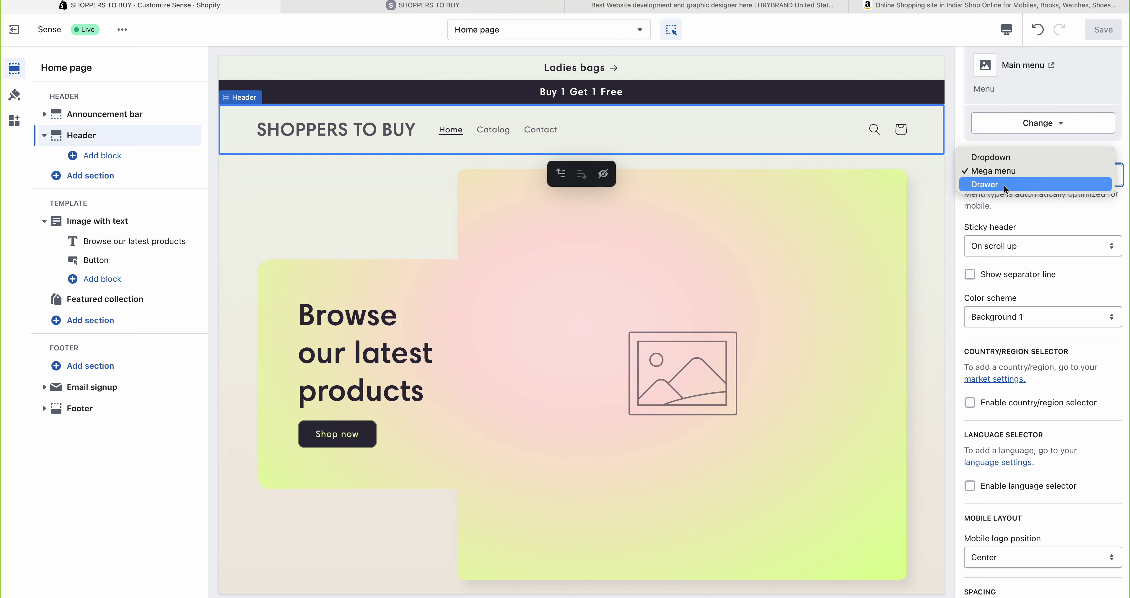
pyautogui.click(983, 187)
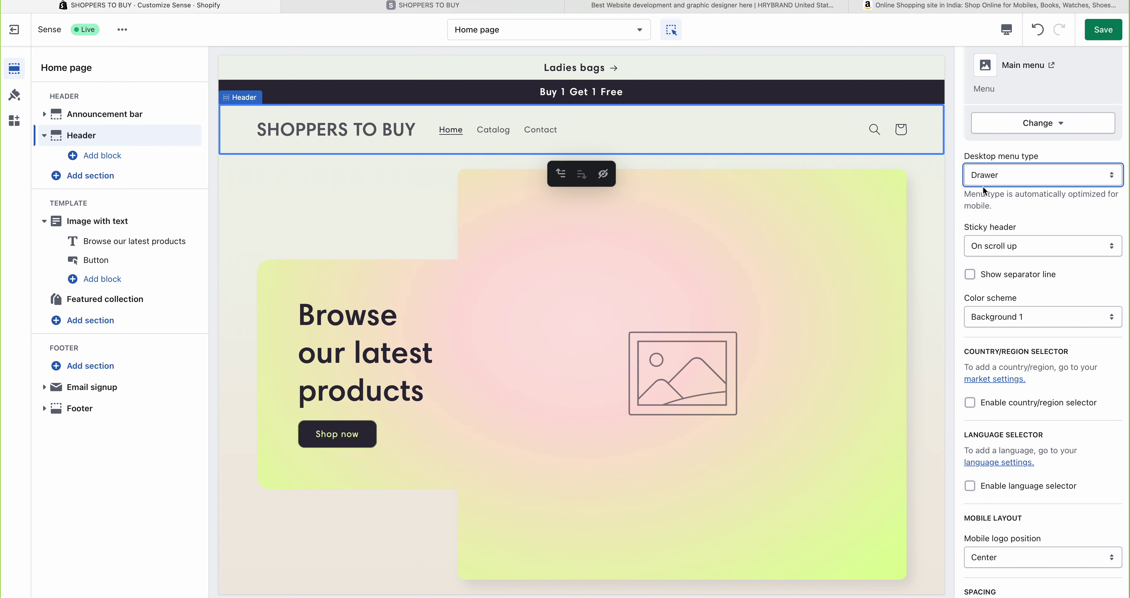
pyautogui.click(1002, 174)
pyautogui.click(992, 142)
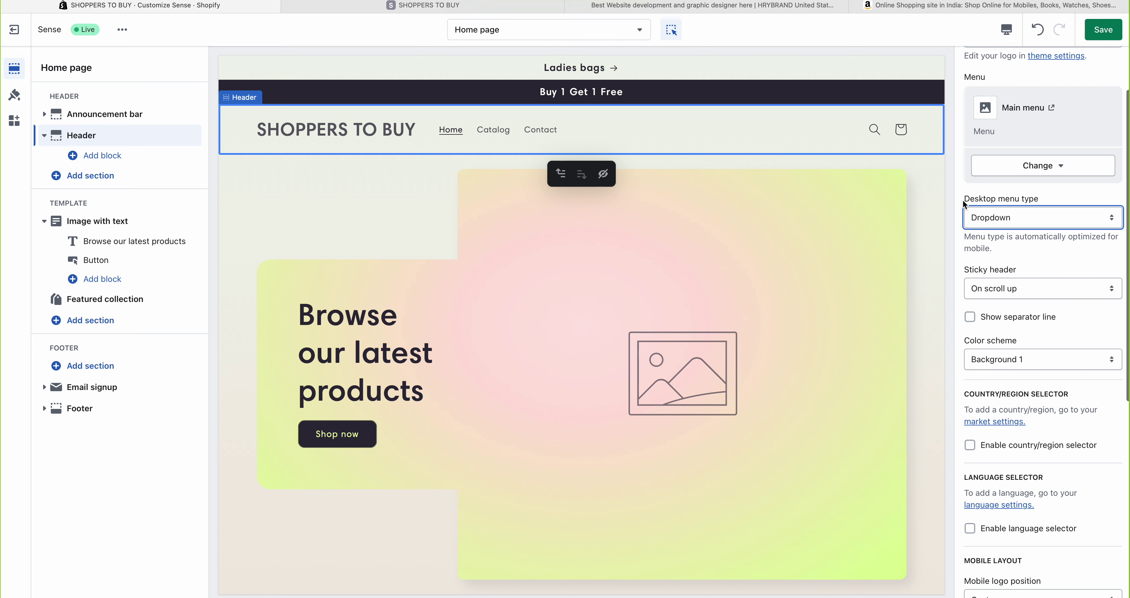
pyautogui.moveTo(964, 201); pyautogui.dragTo(1053, 200)
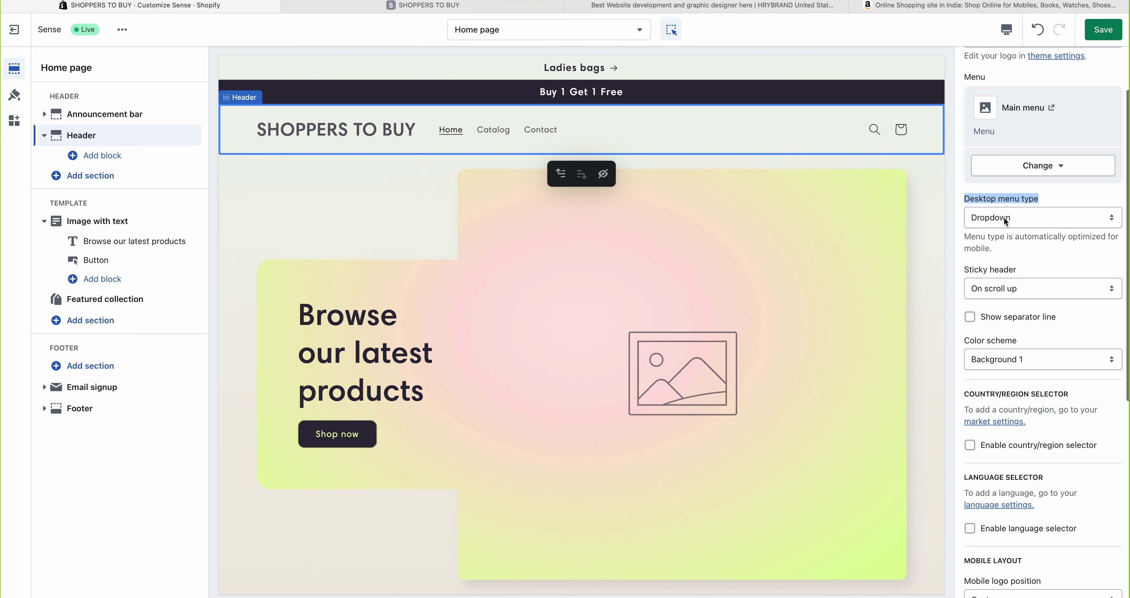
pyautogui.click(1003, 231)
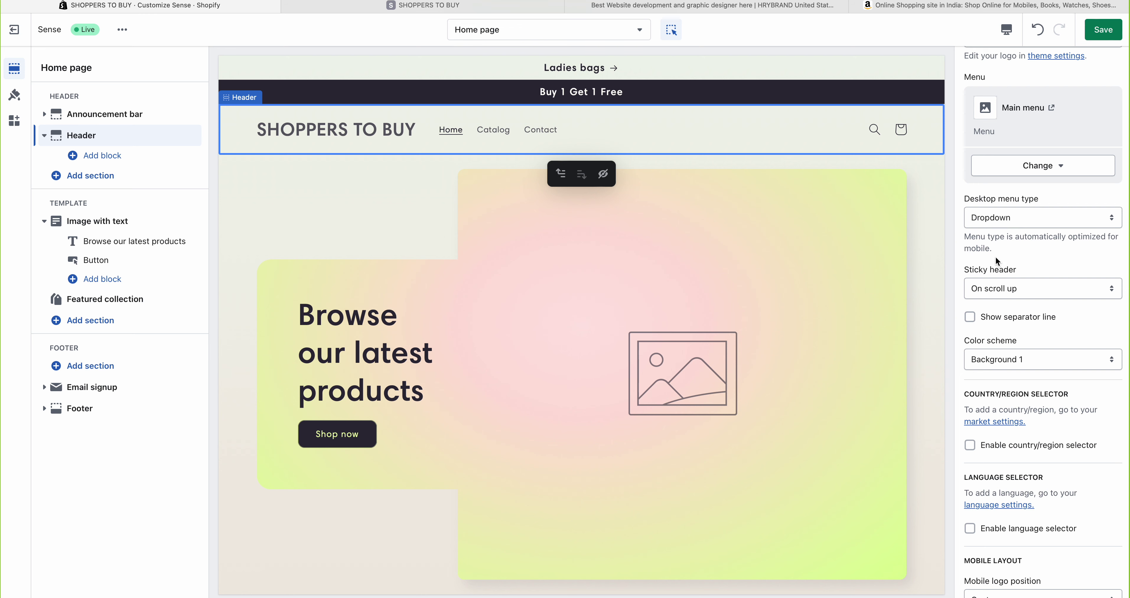
# - Review the header's sticky header options, keep On scroll up, and examine how the header behaves while scrolling the home page preview
pyautogui.scroll(-1, 995, 256)
pyautogui.click(983, 268)
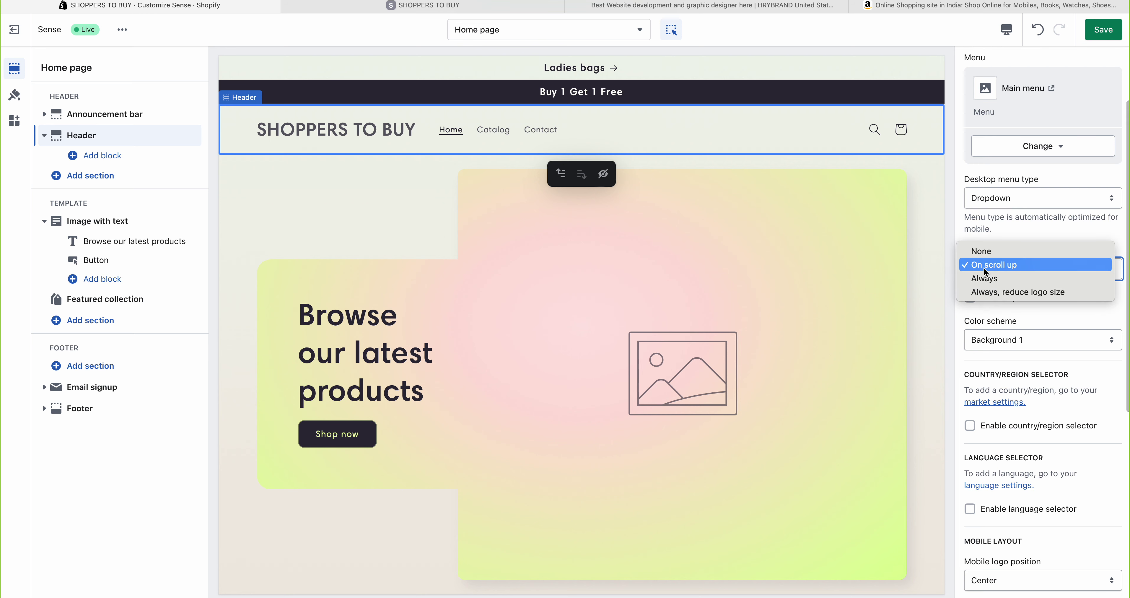
pyautogui.click(1031, 230)
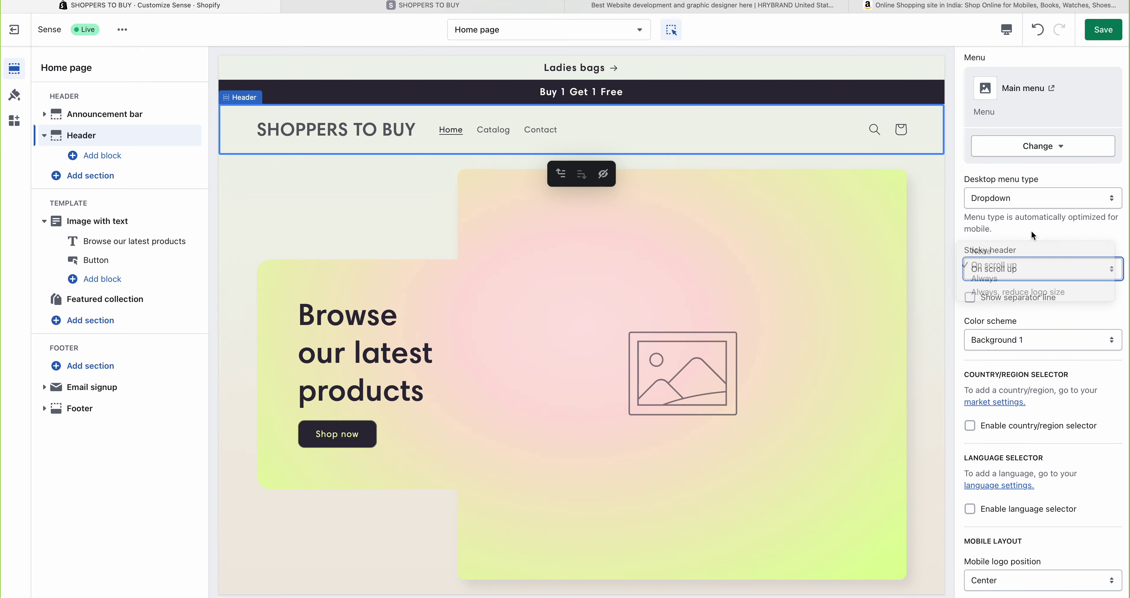
pyautogui.scroll(-5, 848, 294)
pyautogui.scroll(-6, 848, 292)
pyautogui.scroll(12, 848, 292)
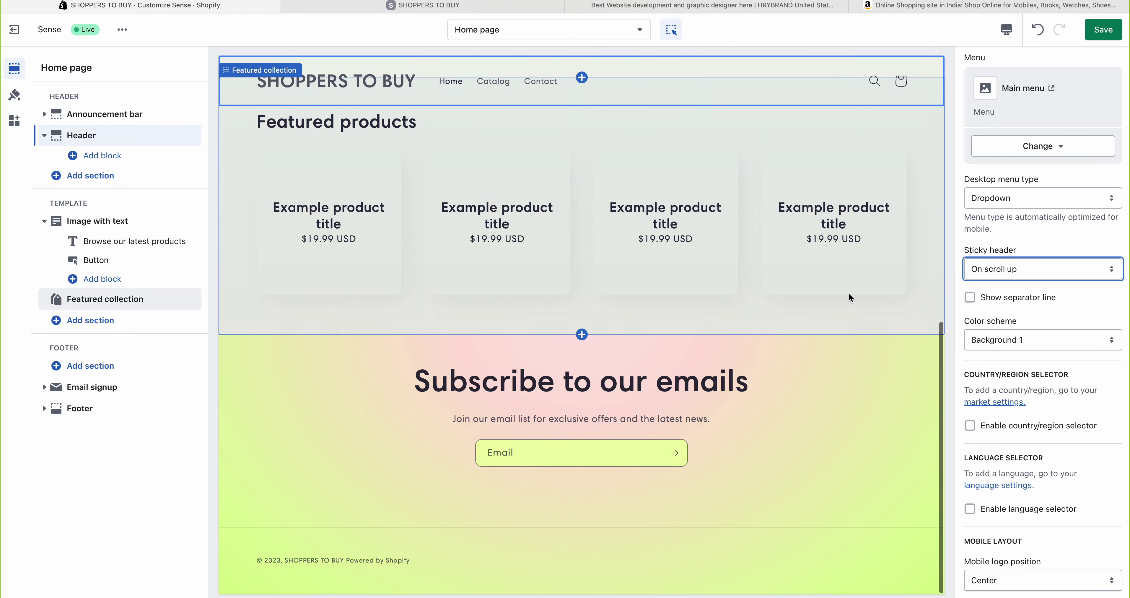
pyautogui.scroll(-10, 848, 297)
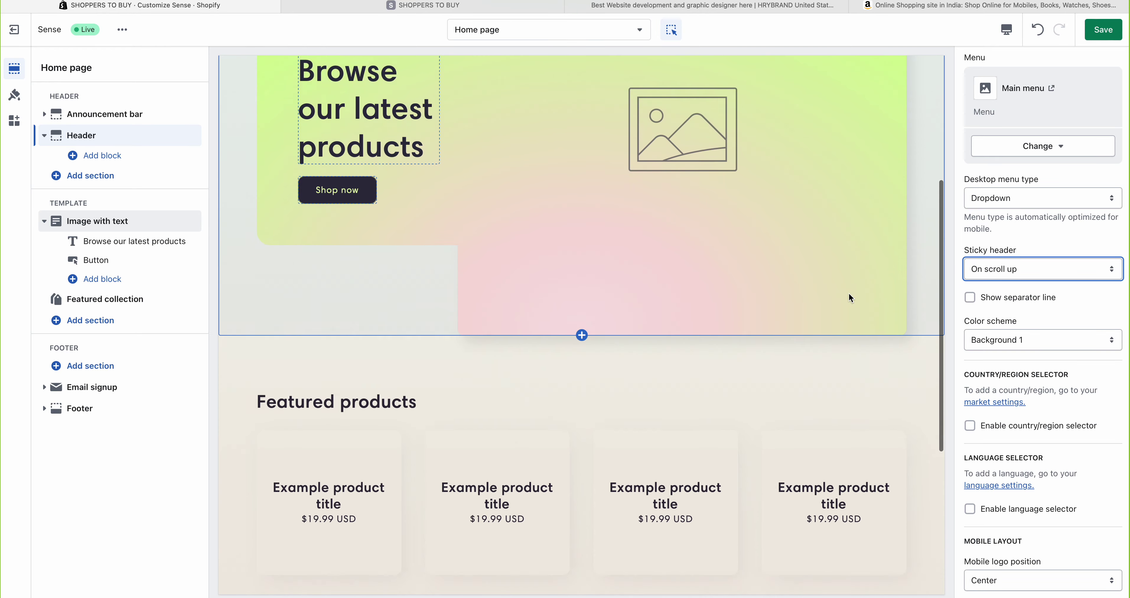
pyautogui.scroll(12, 848, 292)
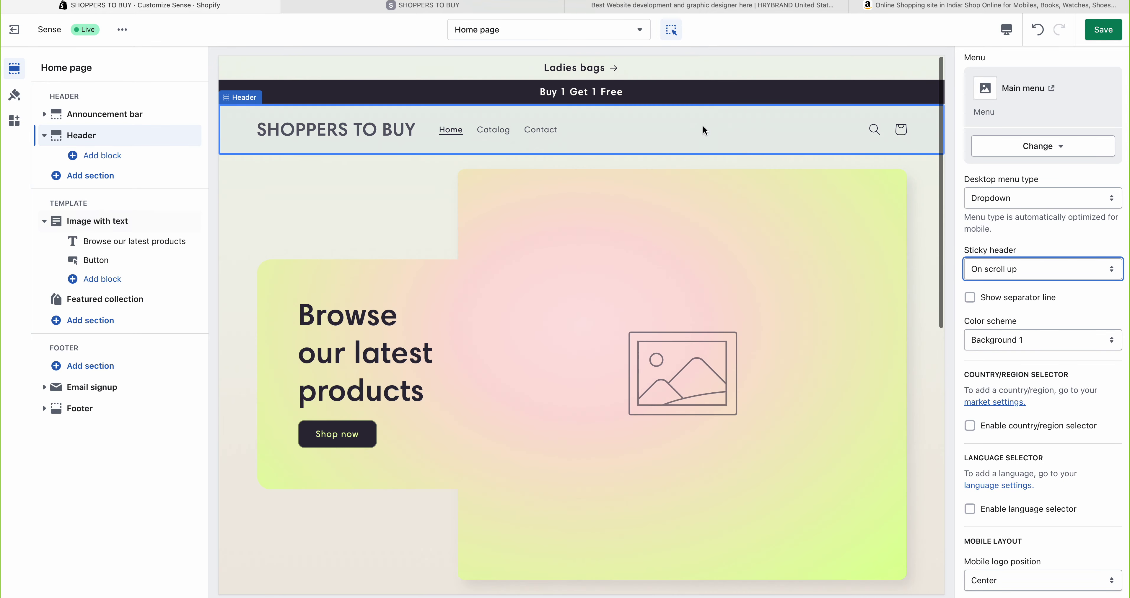
# - Set the header's sticky header option to None and save the theme
pyautogui.click(992, 277)
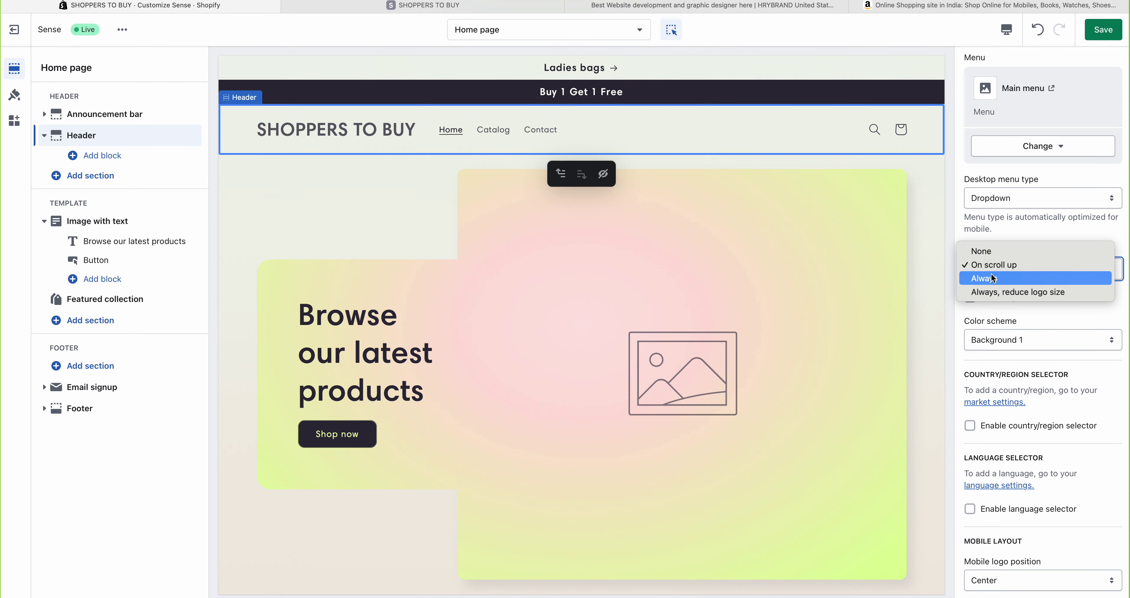
pyautogui.click(983, 248)
pyautogui.click(1096, 30)
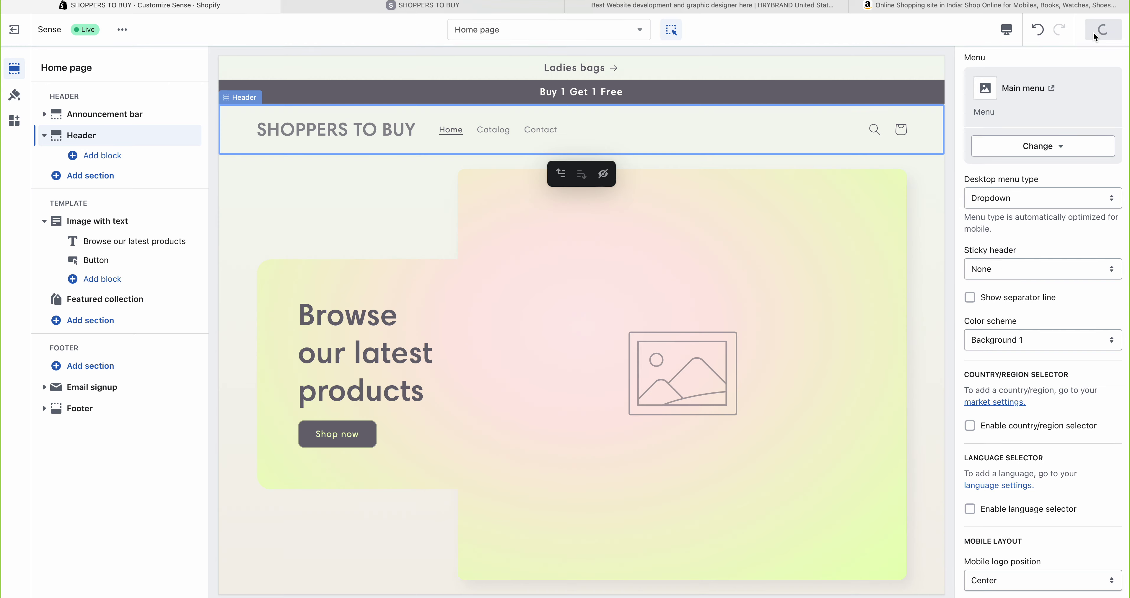
# - Examine the header in the home page preview while scrolling down and back up with the sticky header turned off
pyautogui.scroll(-6, 818, 258)
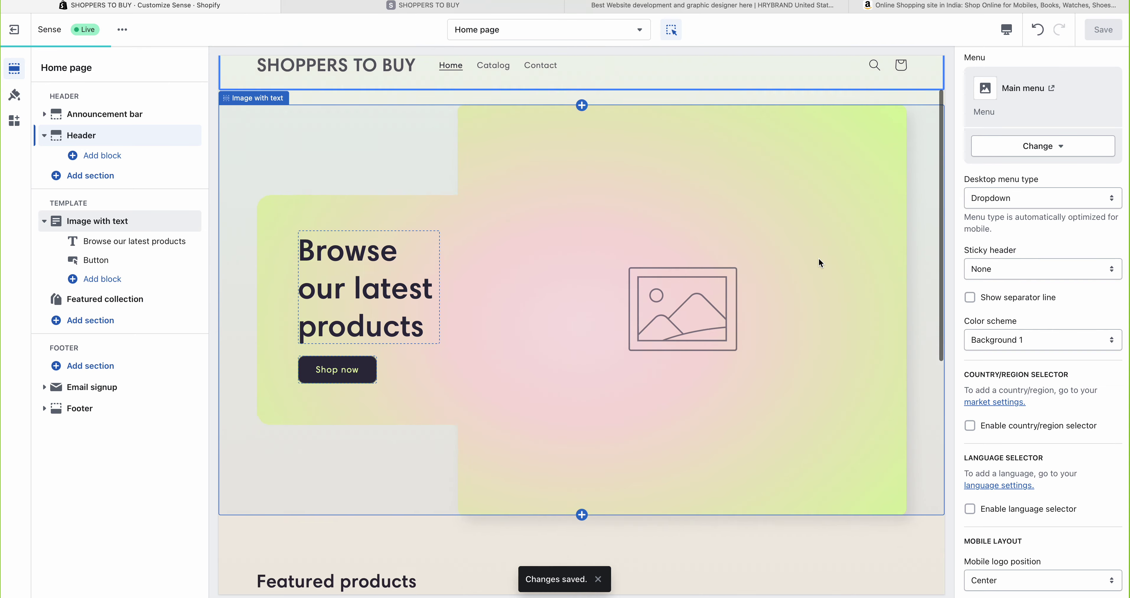
pyautogui.scroll(7, 818, 258)
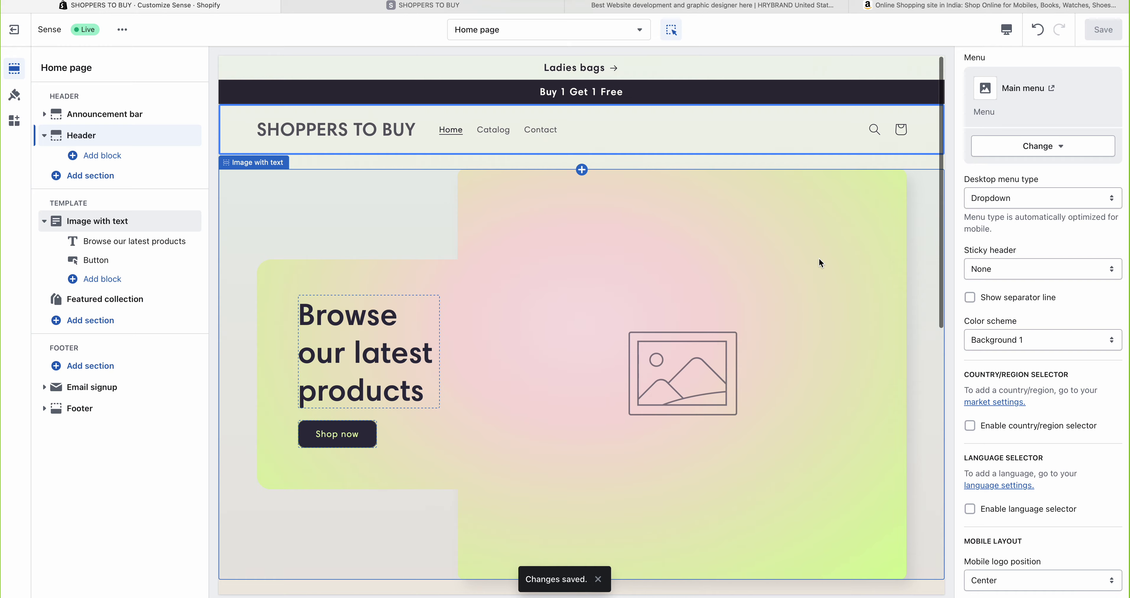
pyautogui.scroll(-10, 818, 259)
pyautogui.scroll(10, 818, 258)
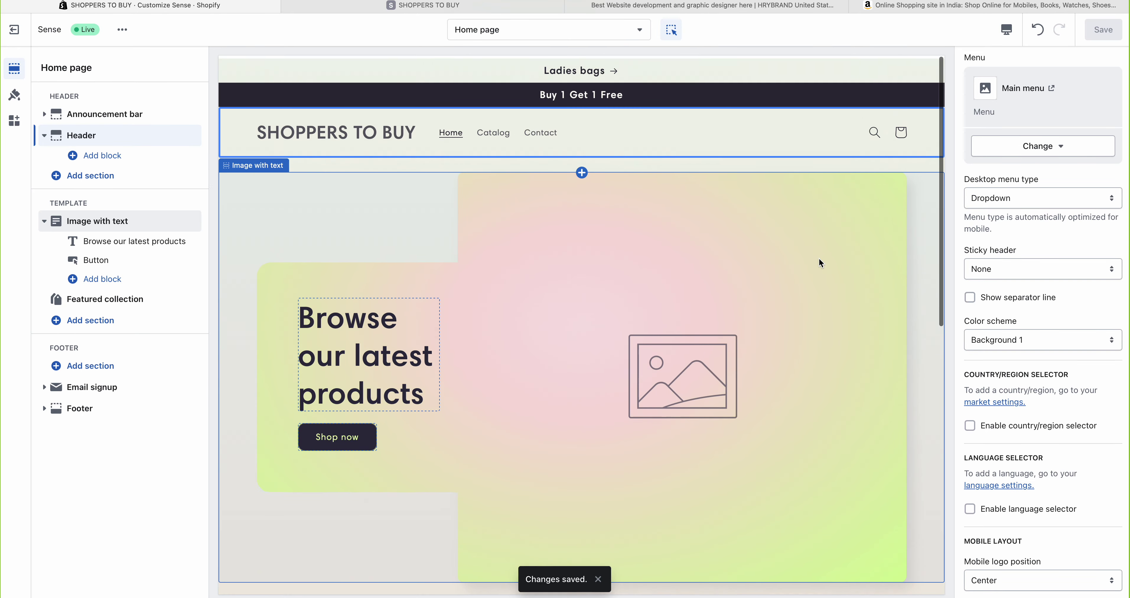
pyautogui.scroll(-10, 818, 258)
pyautogui.scroll(10, 817, 262)
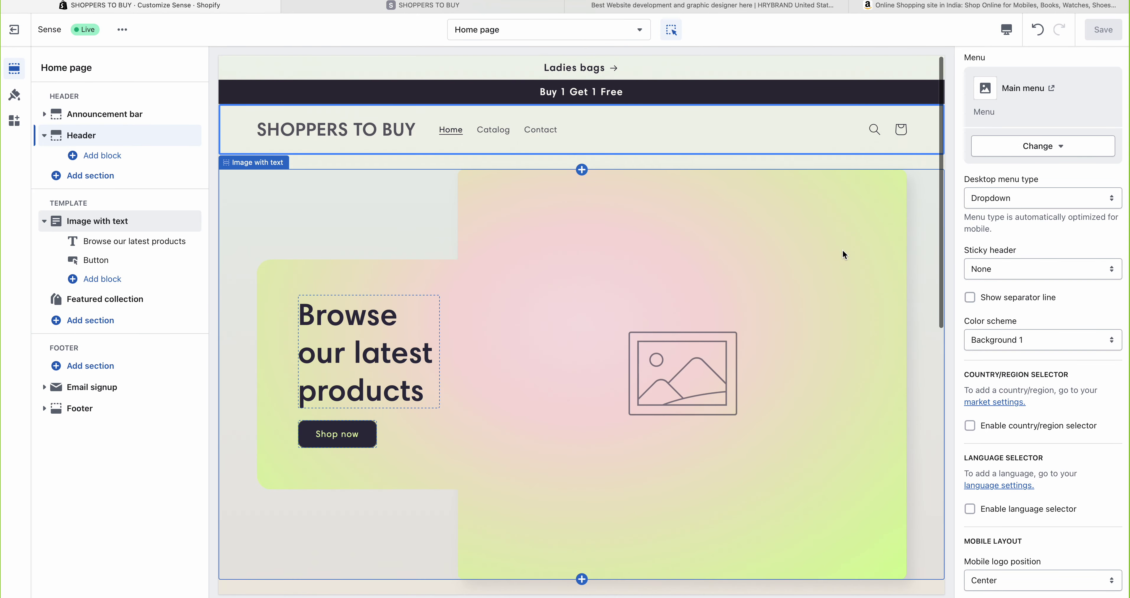
pyautogui.scroll(-10, 842, 249)
pyautogui.scroll(10, 842, 249)
pyautogui.scroll(-10, 467, 187)
pyautogui.scroll(5, 467, 184)
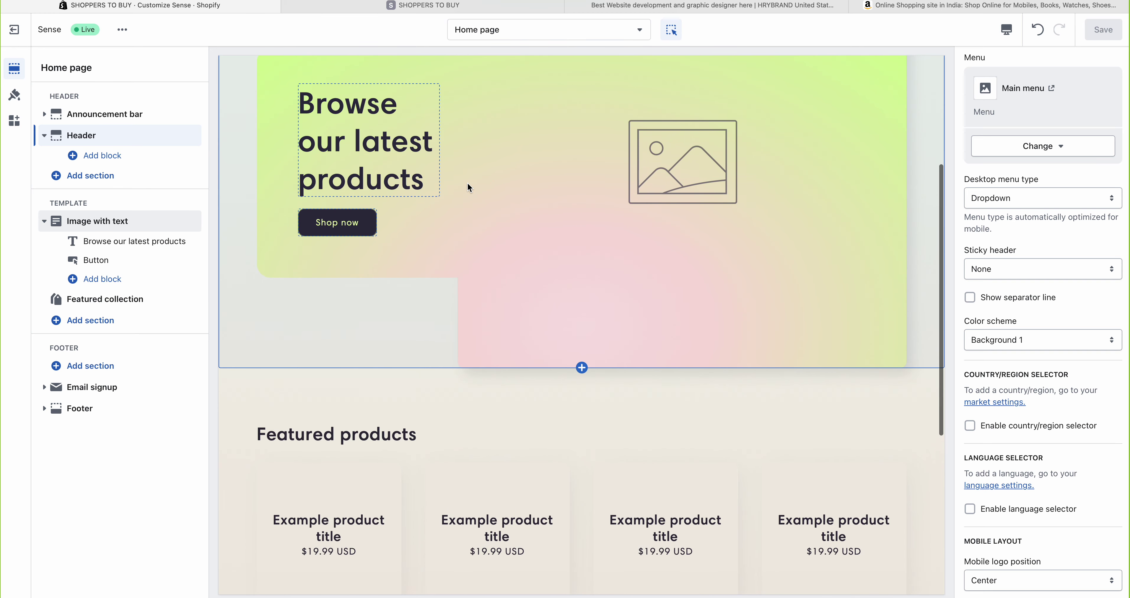
pyautogui.scroll(5, 527, 61)
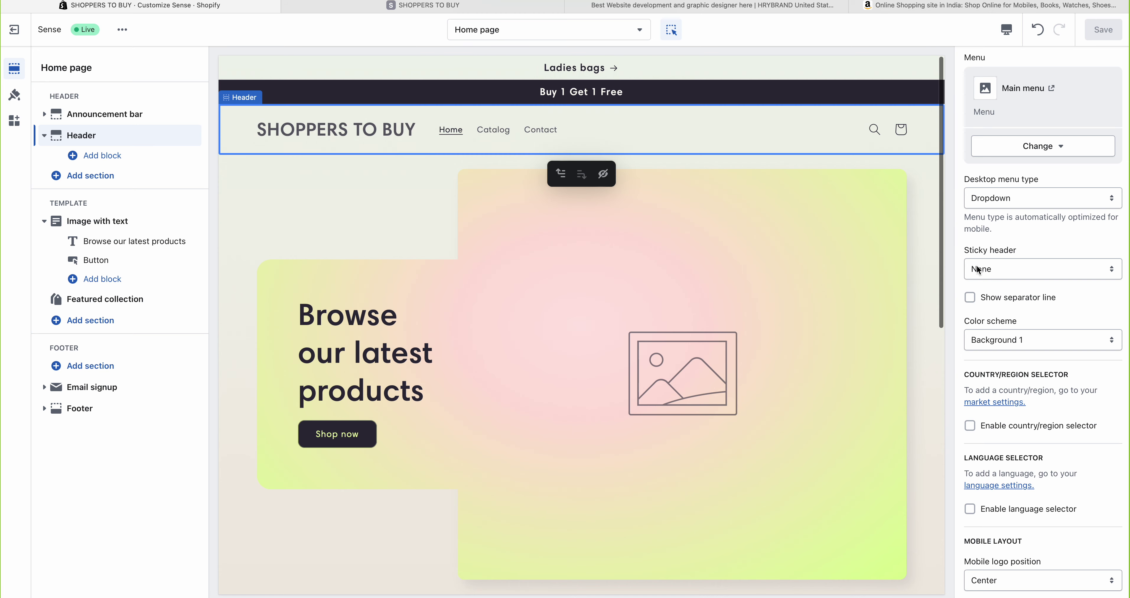
# - Set the header's sticky header option to On scroll up and save the theme
pyautogui.click(989, 268)
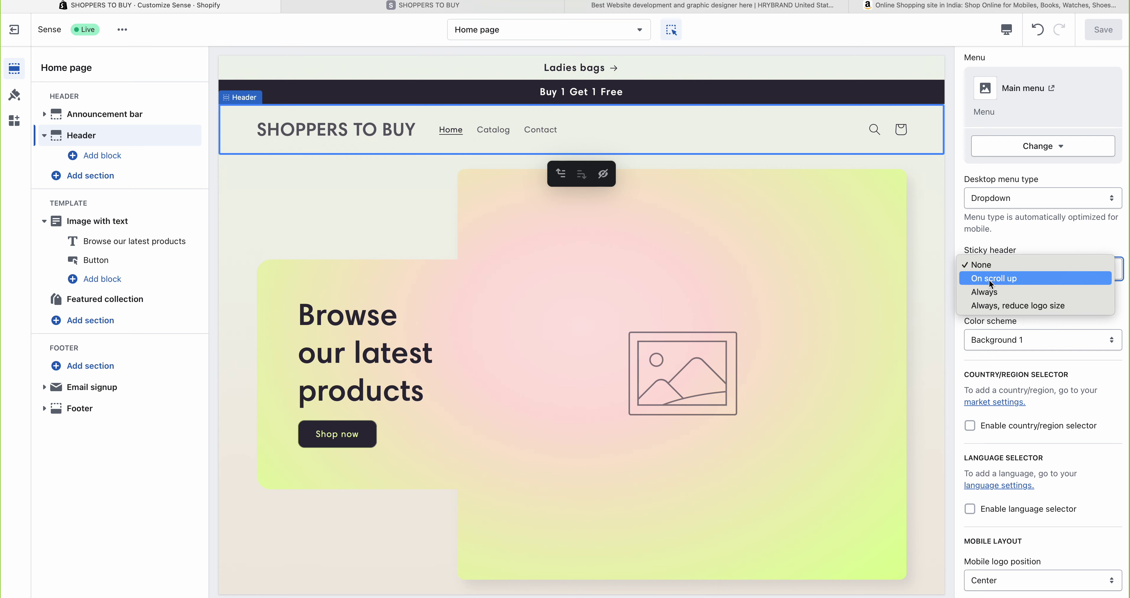
pyautogui.click(989, 279)
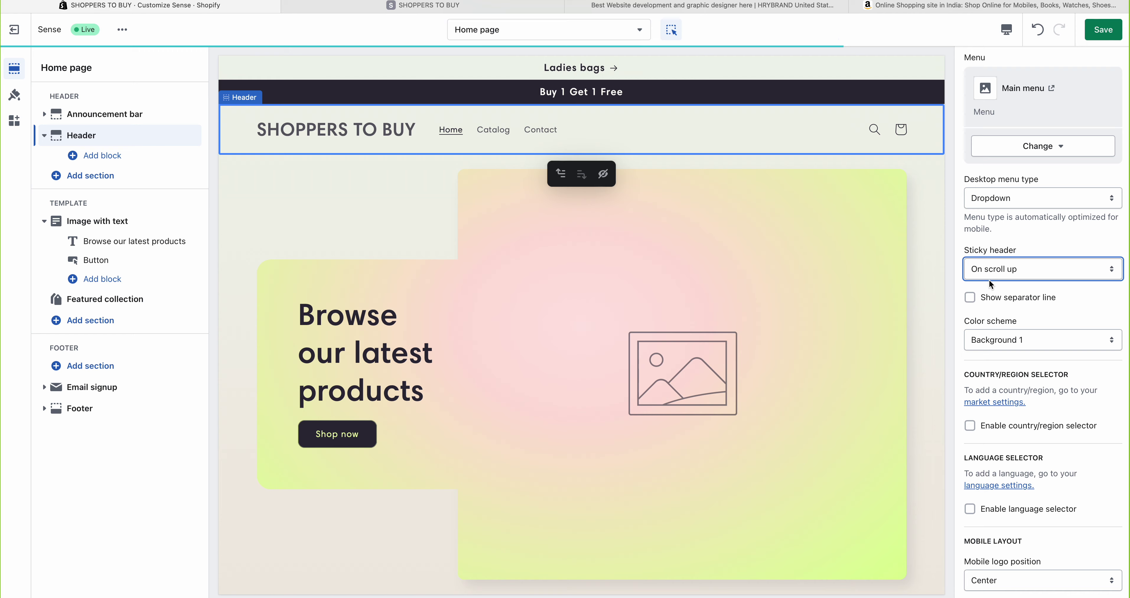
pyautogui.click(1100, 29)
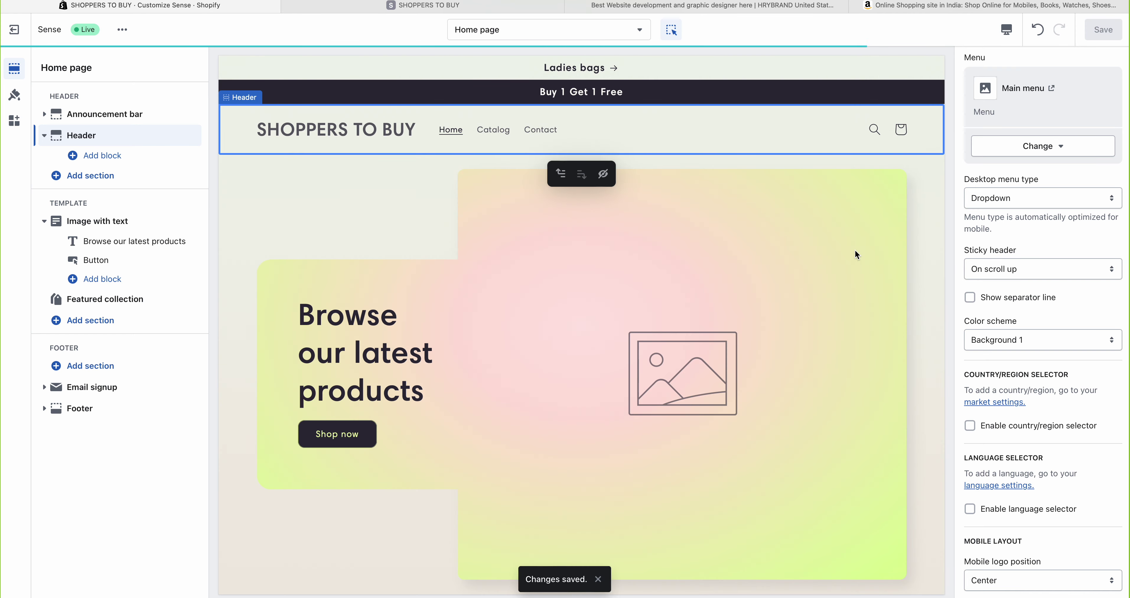
# - Check in the home page preview how the On scroll up sticky header reacts to scrolling down and back up
pyautogui.scroll(-8, 854, 251)
pyautogui.scroll(-3, 854, 249)
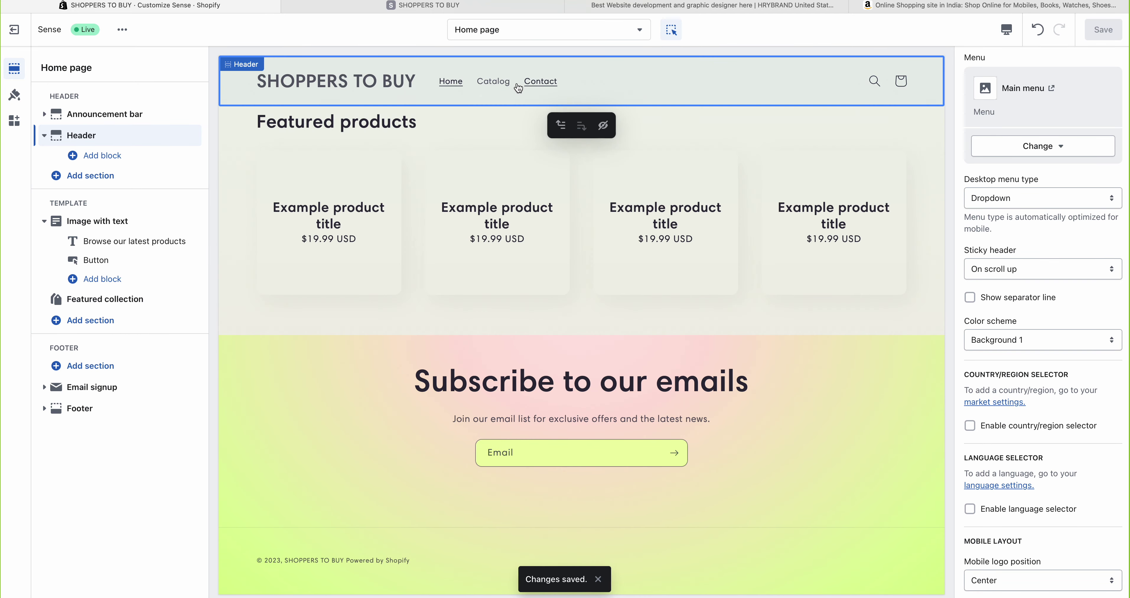
pyautogui.scroll(9, 652, 263)
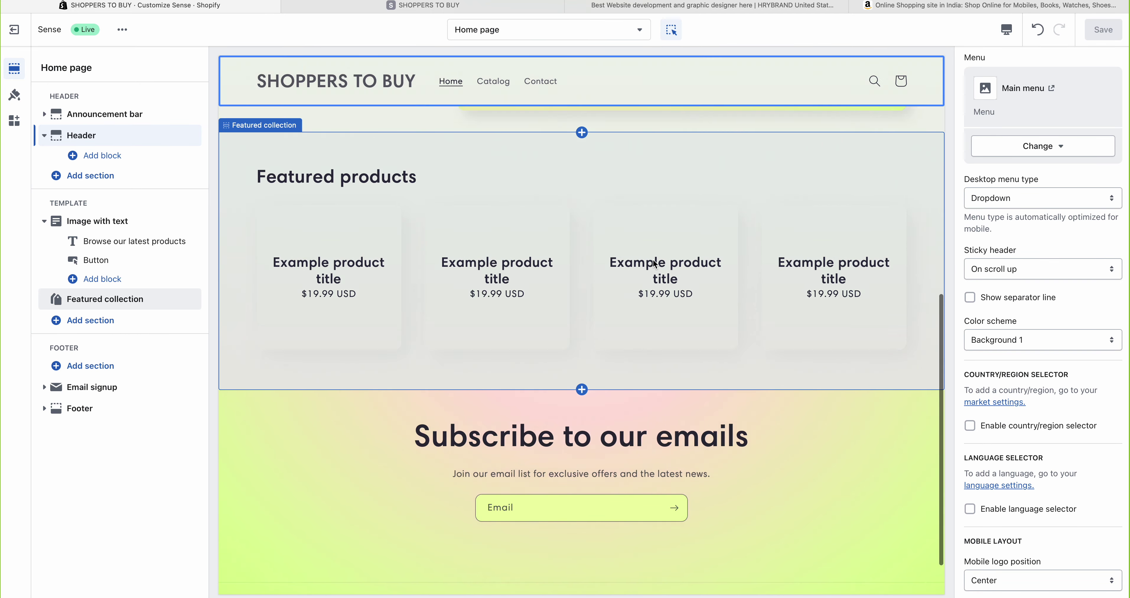
pyautogui.scroll(1, 652, 259)
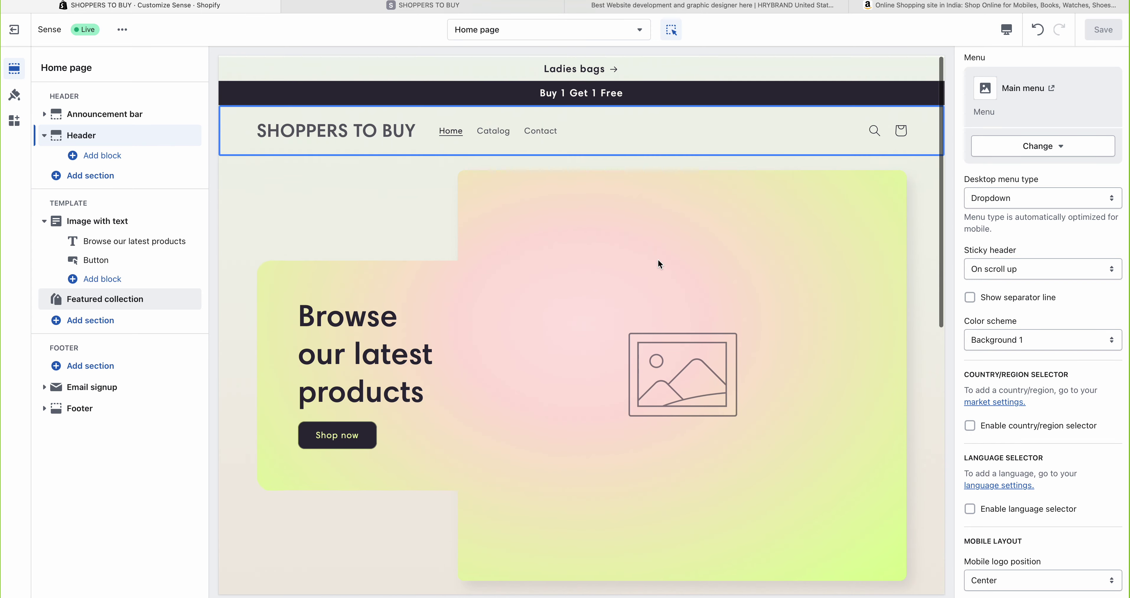
pyautogui.scroll(-4, 849, 266)
pyautogui.scroll(-7, 850, 272)
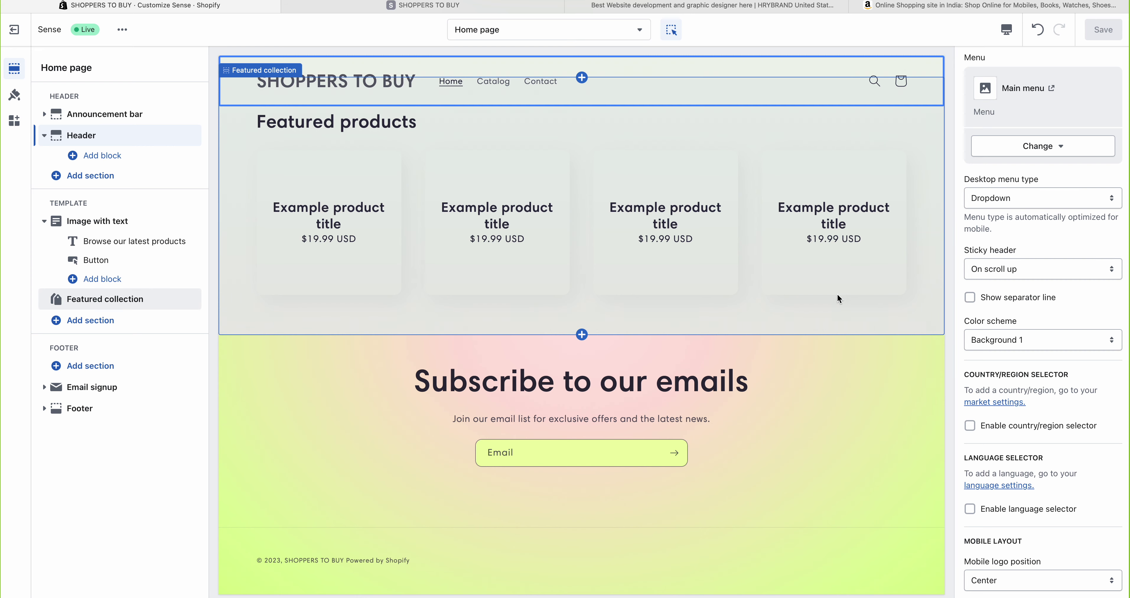
pyautogui.scroll(2, 836, 293)
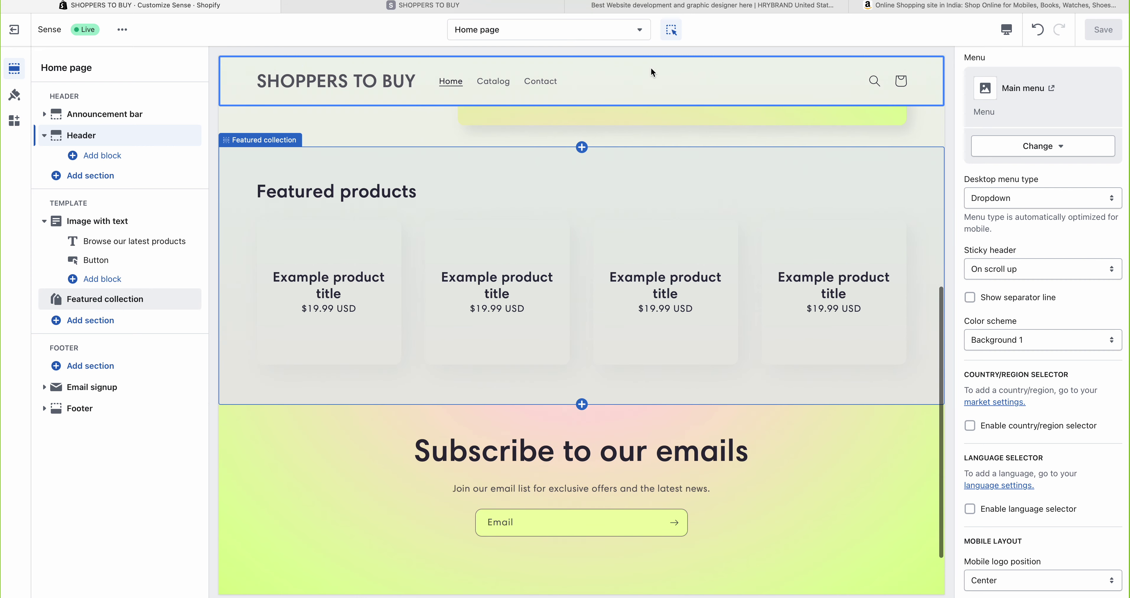
pyautogui.scroll(10, 691, 256)
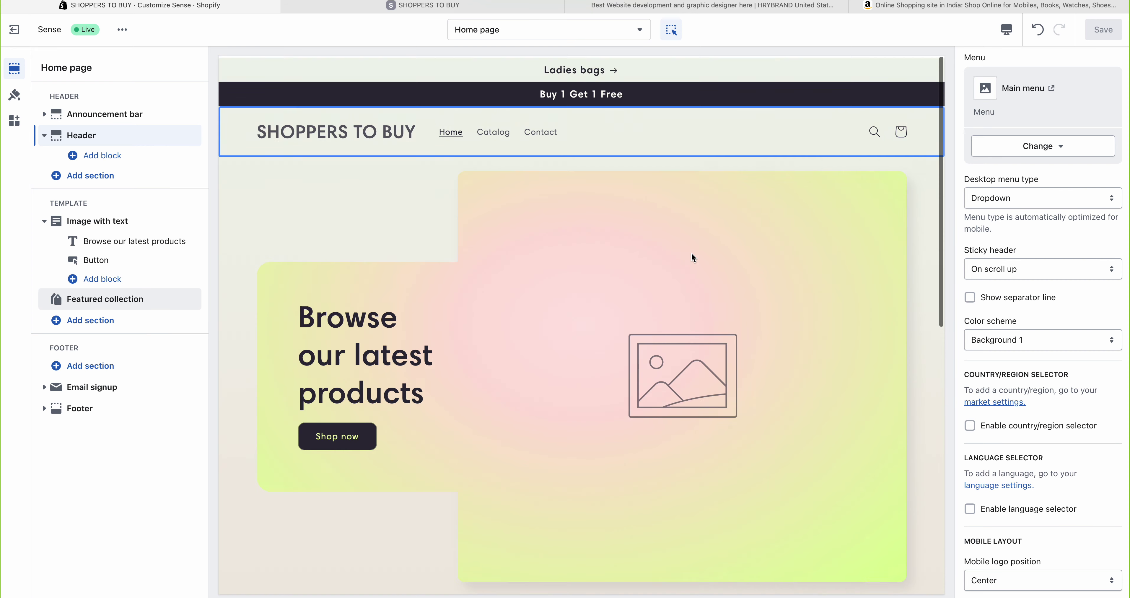
pyautogui.scroll(-3, 692, 257)
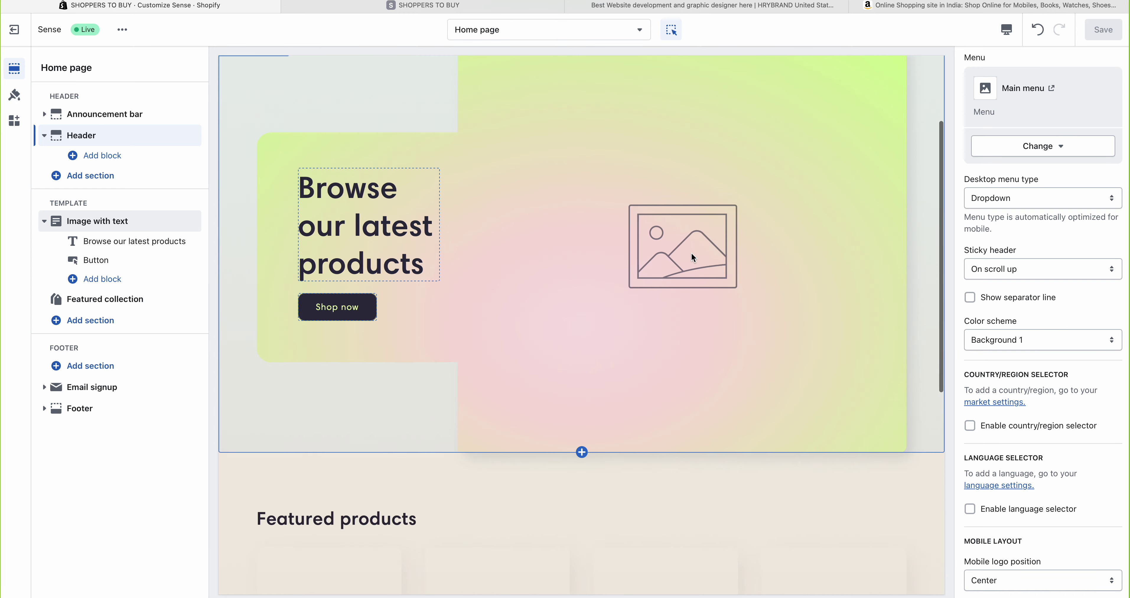
pyautogui.scroll(-8, 691, 254)
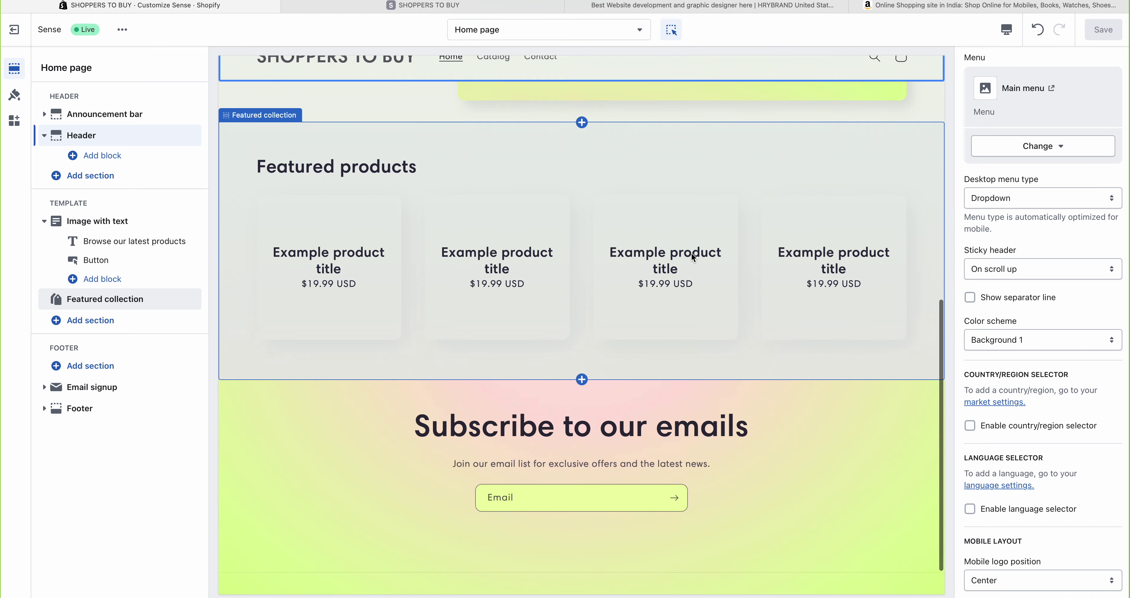
pyautogui.scroll(1, 691, 252)
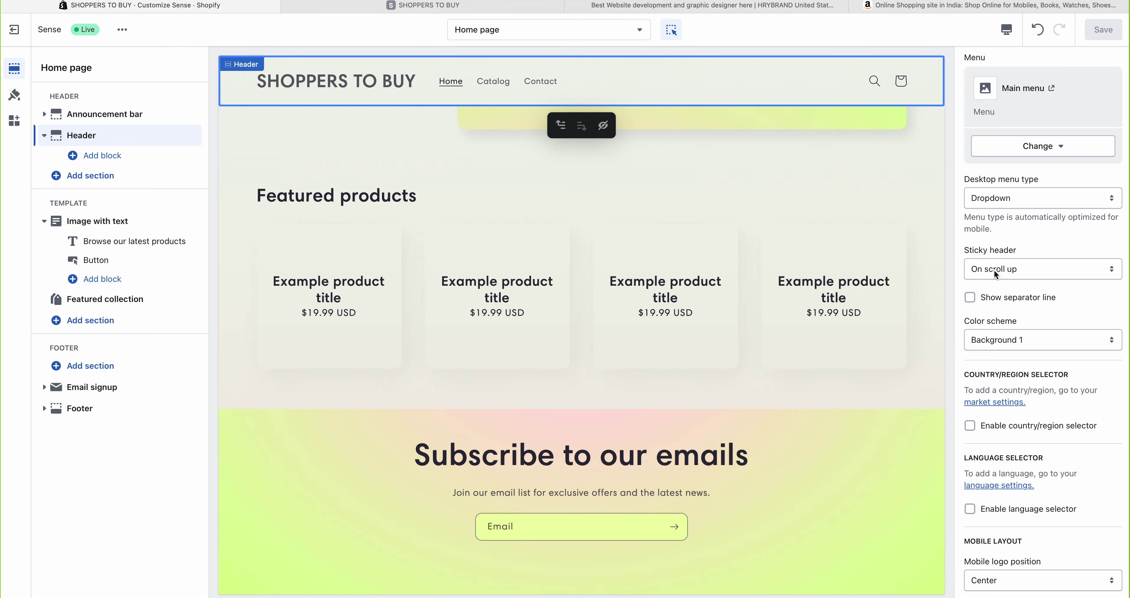
# - Set the header's sticky header option to Always, save the theme, and check the header while scrolling the home page preview
pyautogui.click(1002, 271)
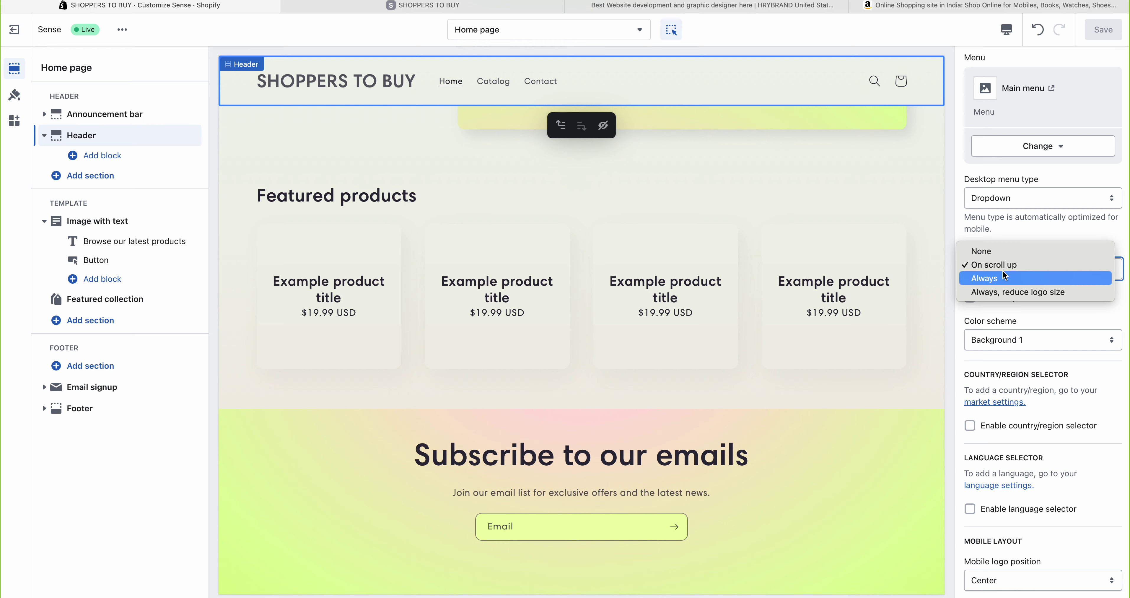
pyautogui.click(985, 279)
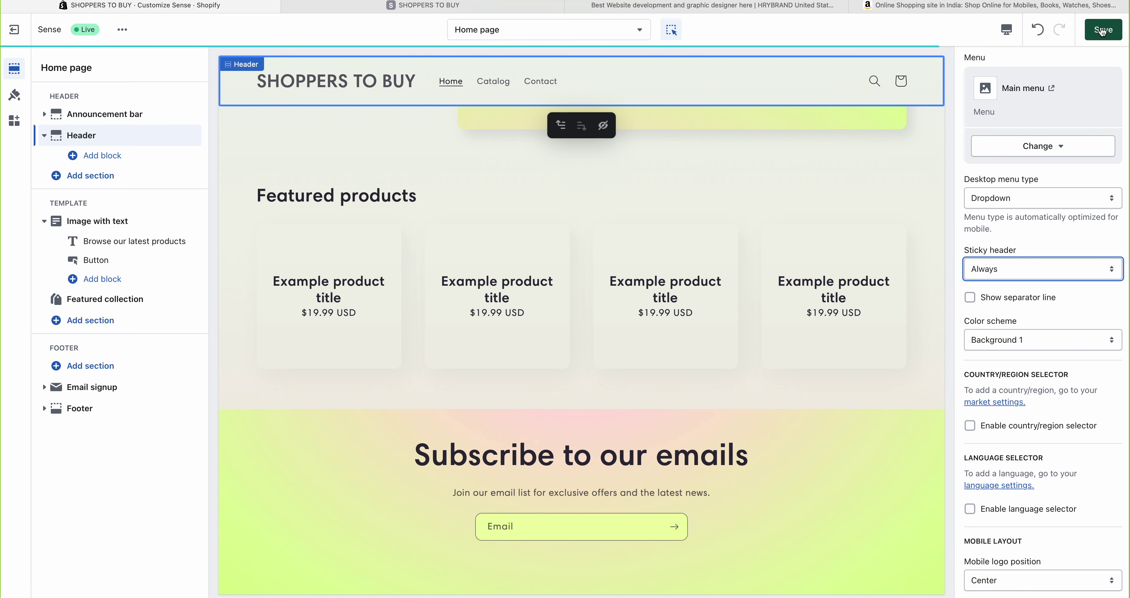
pyautogui.click(1101, 30)
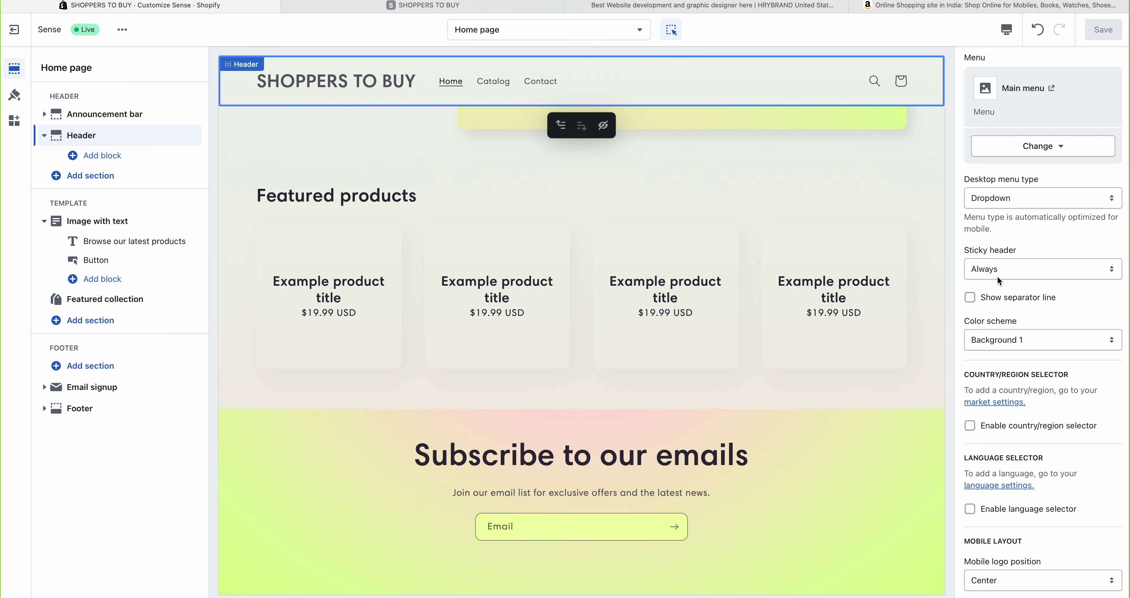
pyautogui.scroll(10, 900, 229)
pyautogui.scroll(-8, 900, 228)
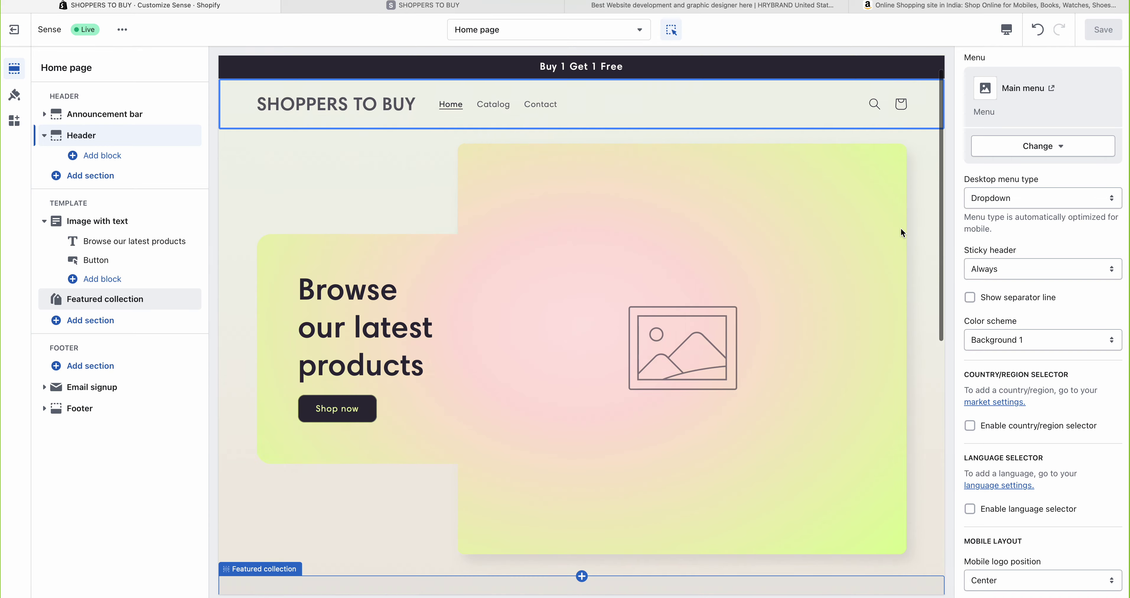
pyautogui.scroll(-3, 900, 228)
pyautogui.scroll(10, 900, 229)
pyautogui.scroll(-10, 901, 228)
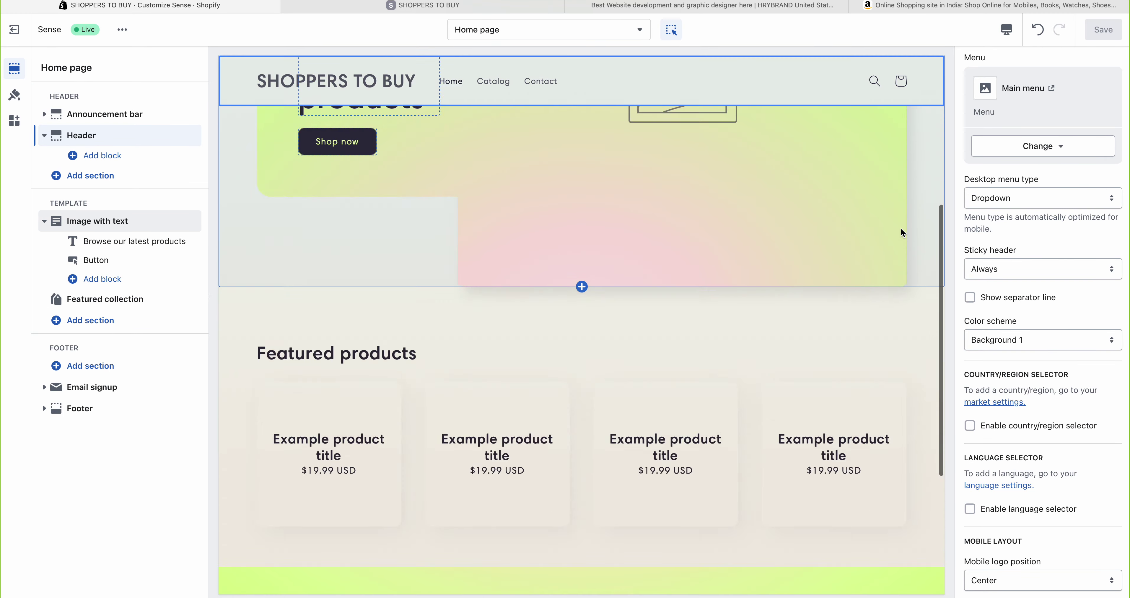
# - Examine the header in the home page preview while scrolling down and up with the sticky header set to Always
pyautogui.scroll(10, 776, 210)
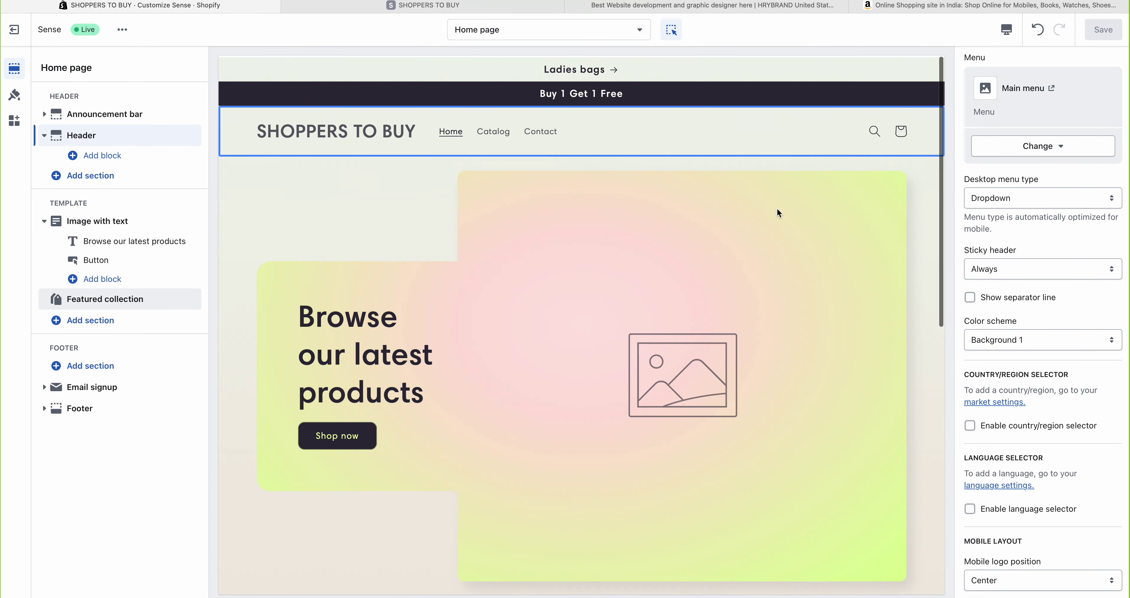
pyautogui.scroll(-3, 776, 209)
pyautogui.scroll(-5, 777, 209)
pyautogui.scroll(10, 777, 208)
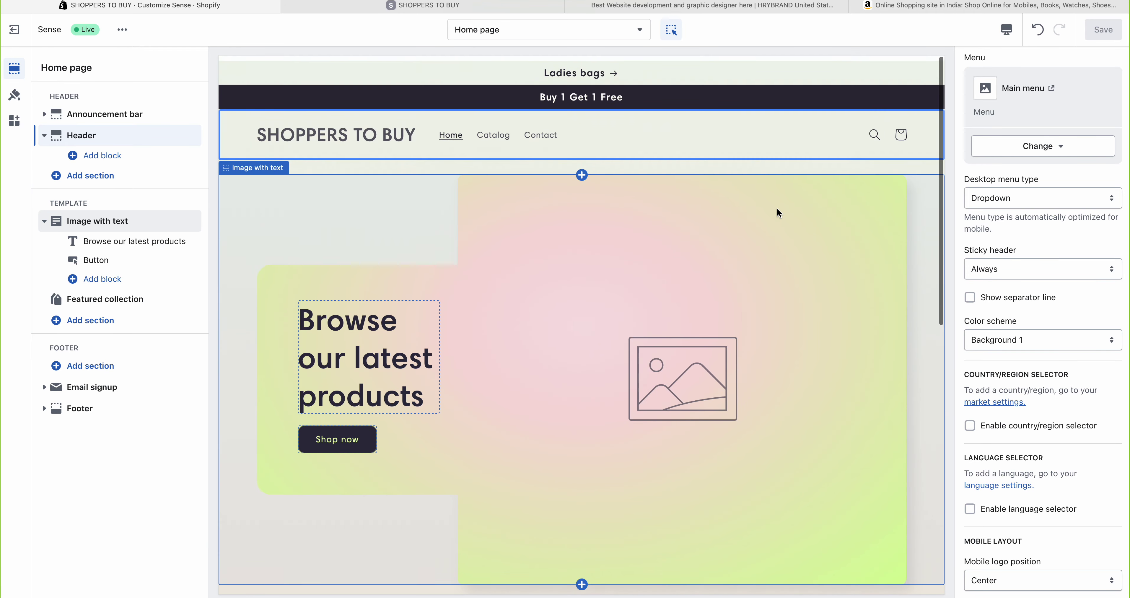
pyautogui.scroll(-5, 777, 208)
pyautogui.scroll(-5, 777, 210)
pyautogui.scroll(10, 776, 209)
pyautogui.scroll(-7, 777, 210)
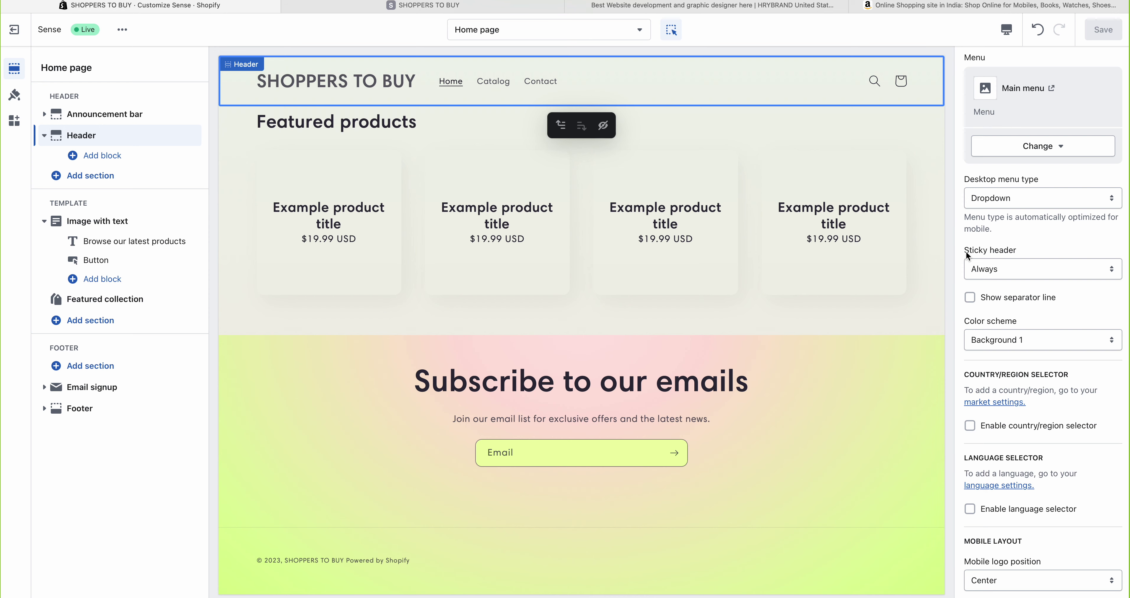
pyautogui.moveTo(965, 250); pyautogui.dragTo(1020, 248)
pyautogui.scroll(5, 842, 205)
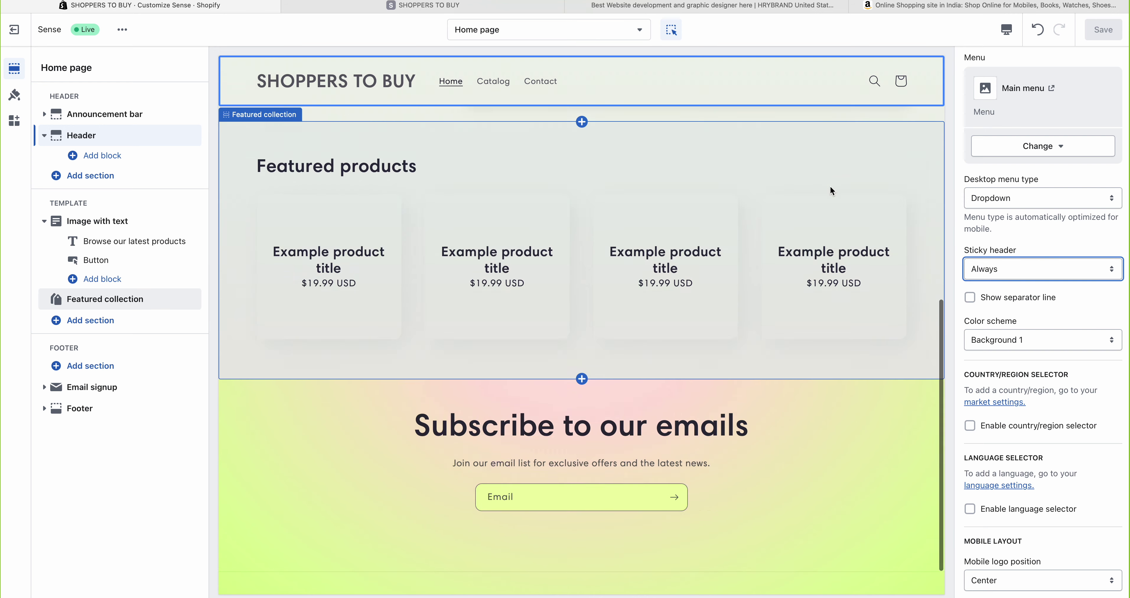
pyautogui.scroll(-5, 842, 205)
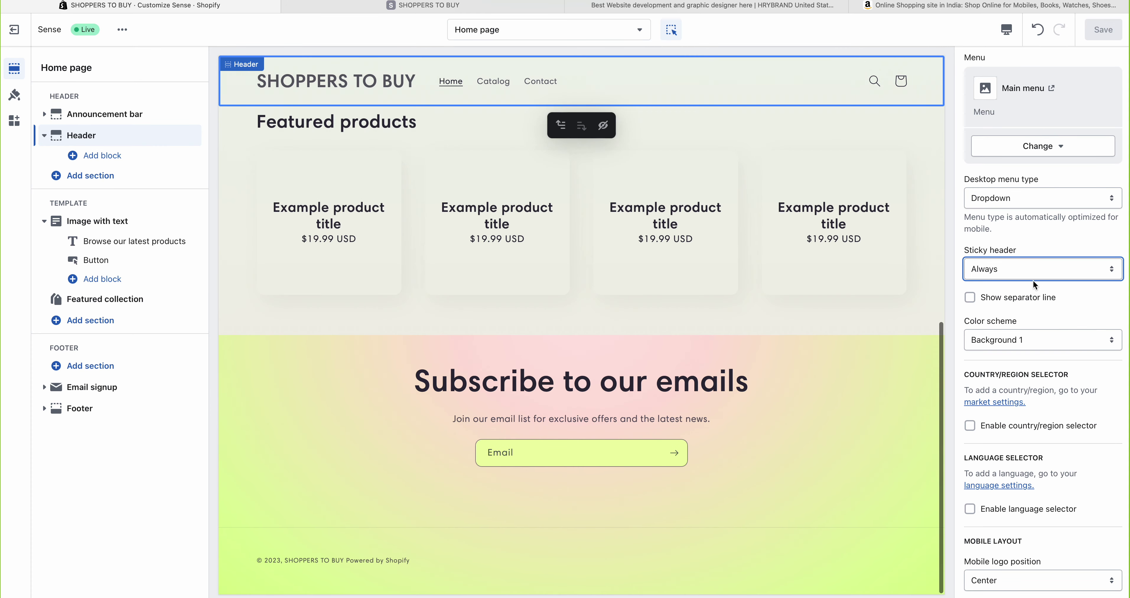
# - Set the header's sticky header option to Always, reduce logo size and save the theme
pyautogui.click(1012, 269)
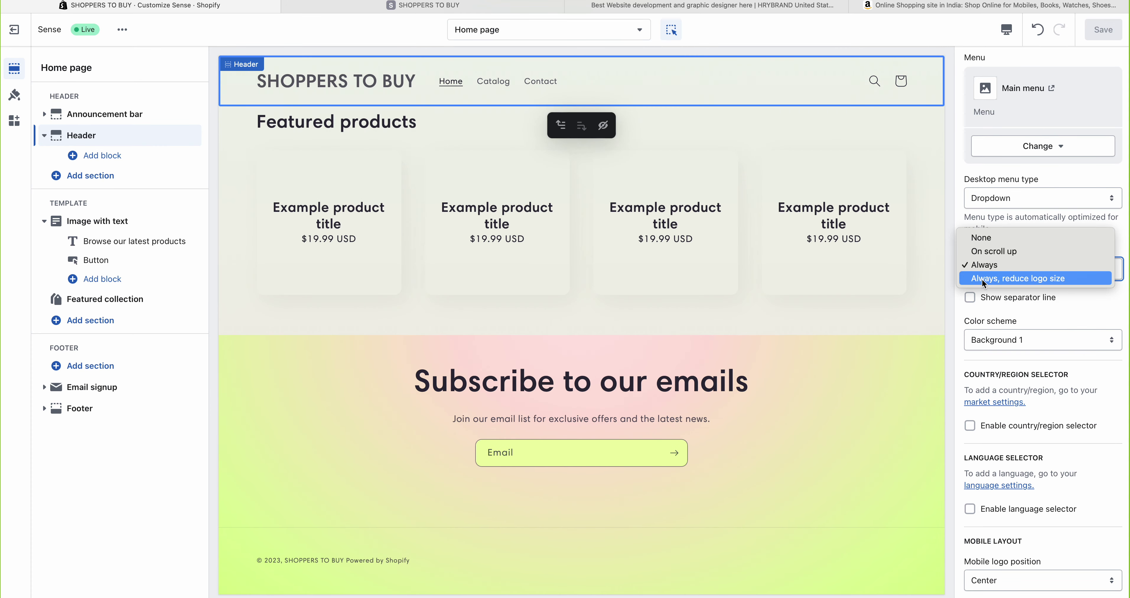
pyautogui.click(1041, 279)
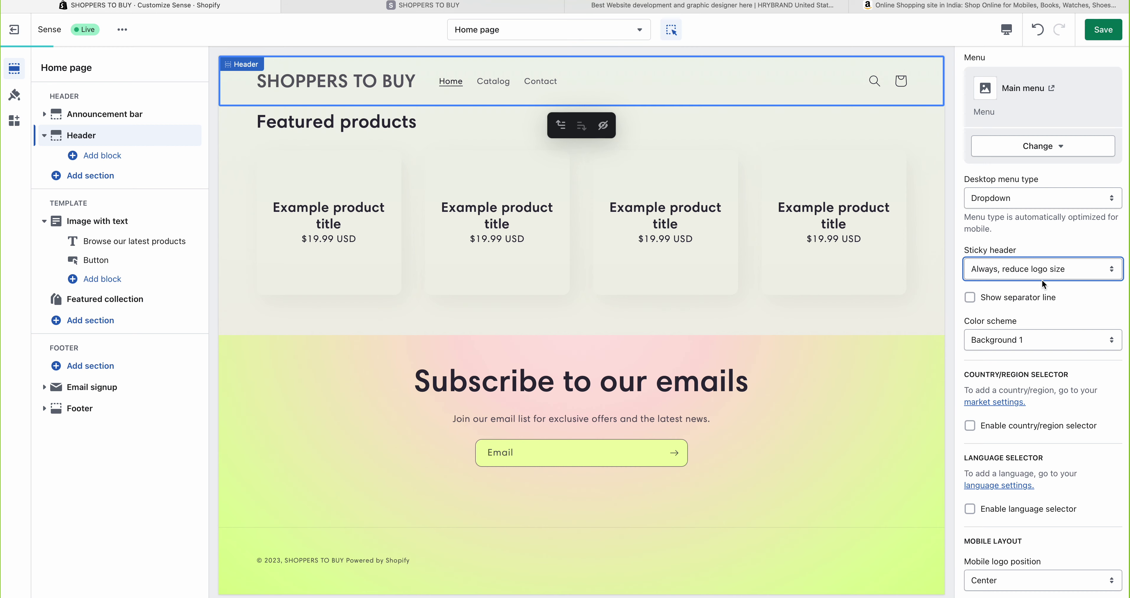
pyautogui.click(1095, 32)
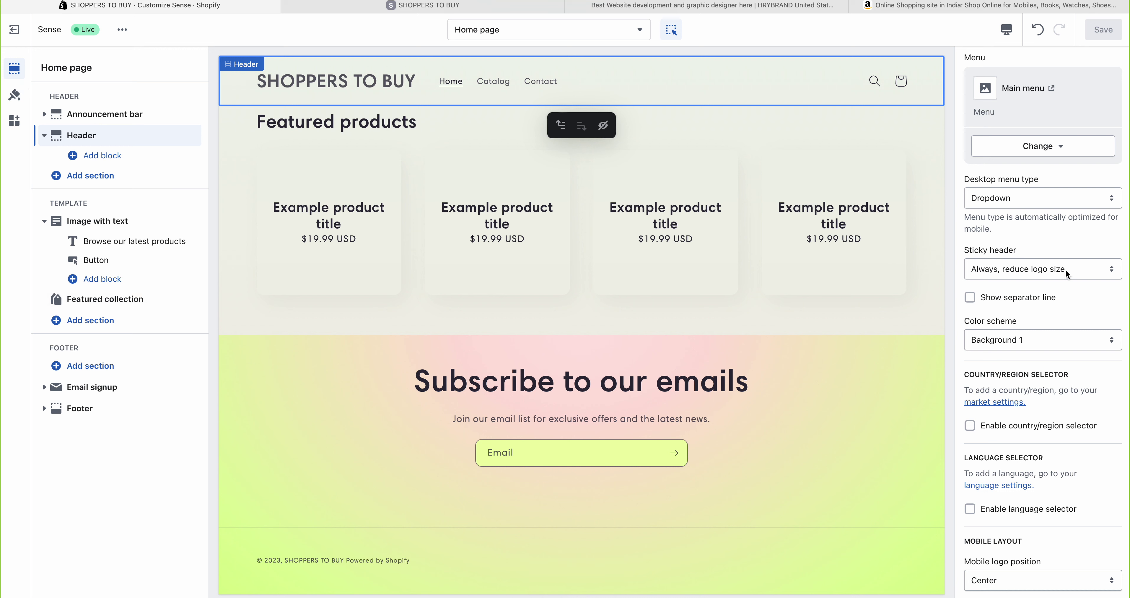
# - Check in the home page preview how the header and logo react to scrolling with the Always, reduce logo size option
pyautogui.scroll(10, 687, 206)
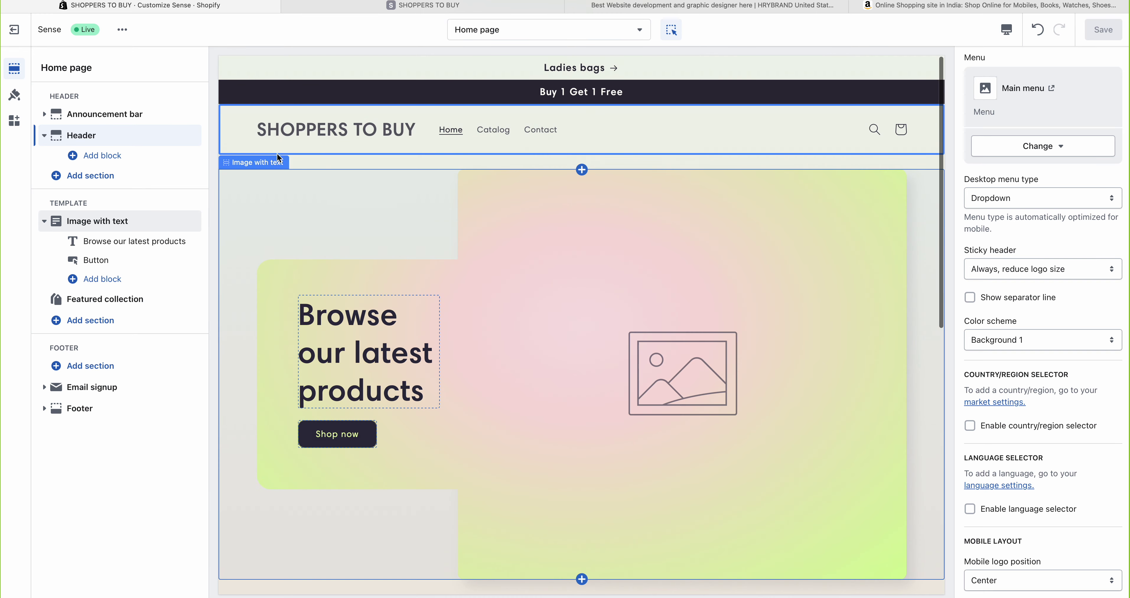
pyautogui.scroll(-5, 635, 135)
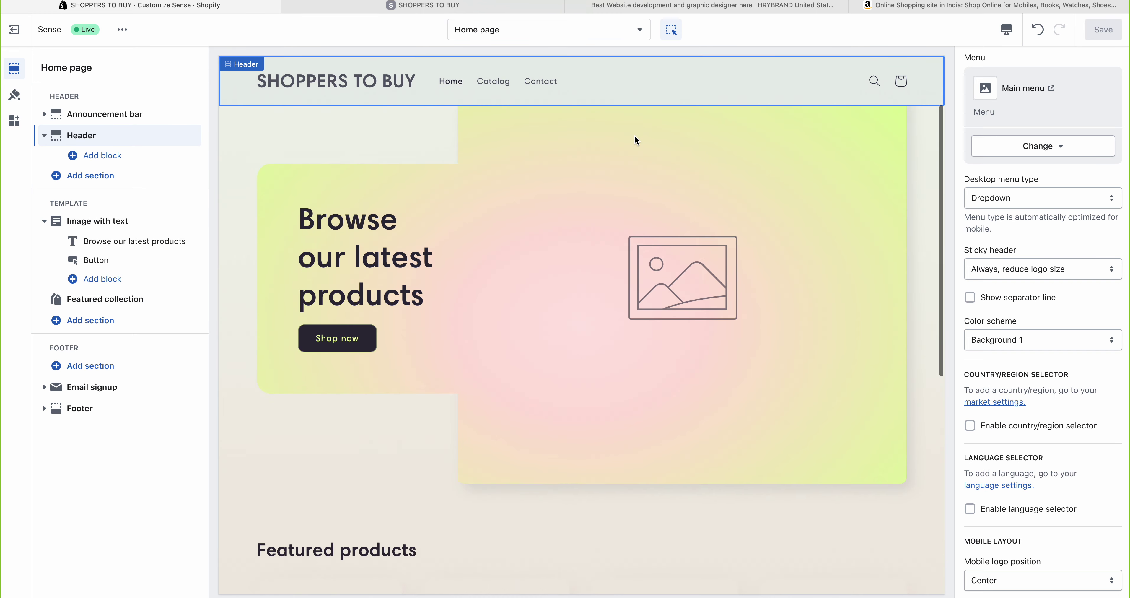
pyautogui.scroll(-5, 635, 135)
pyautogui.scroll(5, 635, 135)
pyautogui.scroll(5, 635, 137)
pyautogui.scroll(-10, 635, 136)
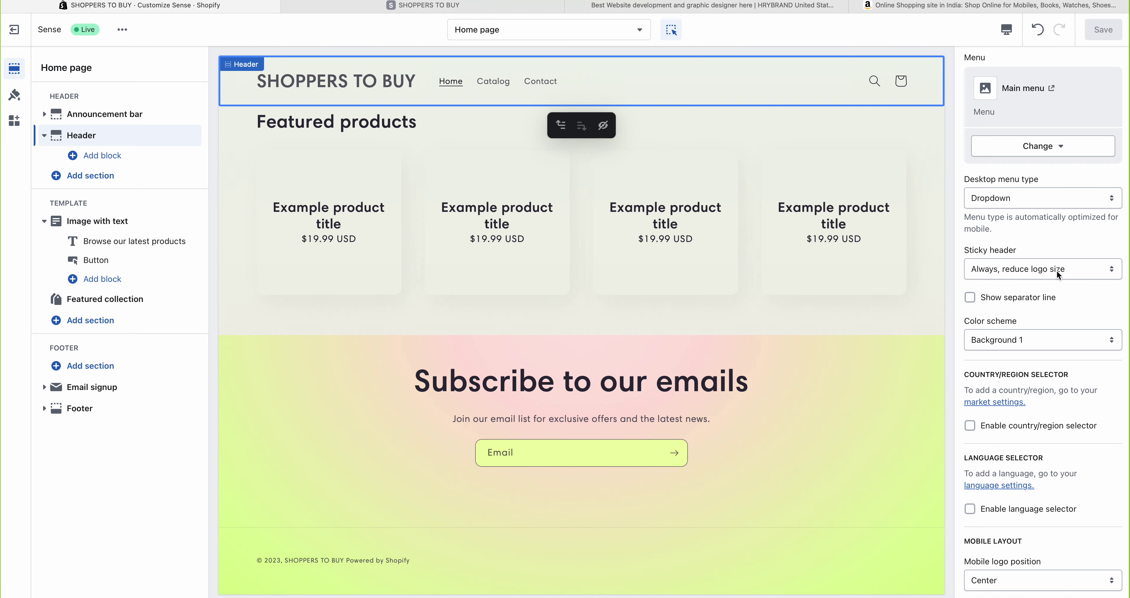
pyautogui.scroll(10, 854, 271)
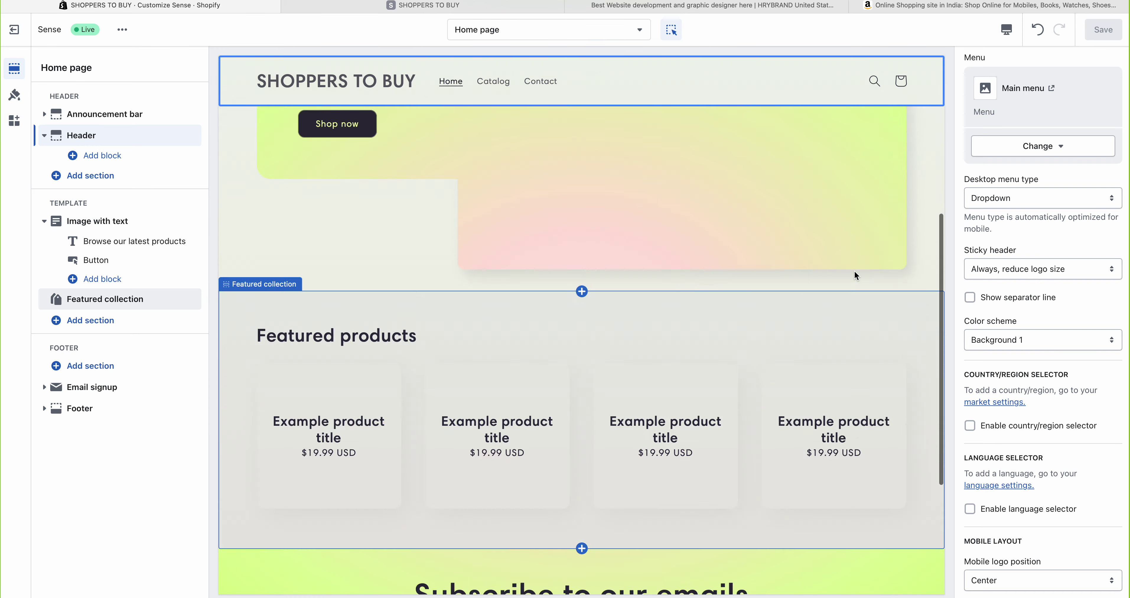
pyautogui.scroll(-10, 436, 239)
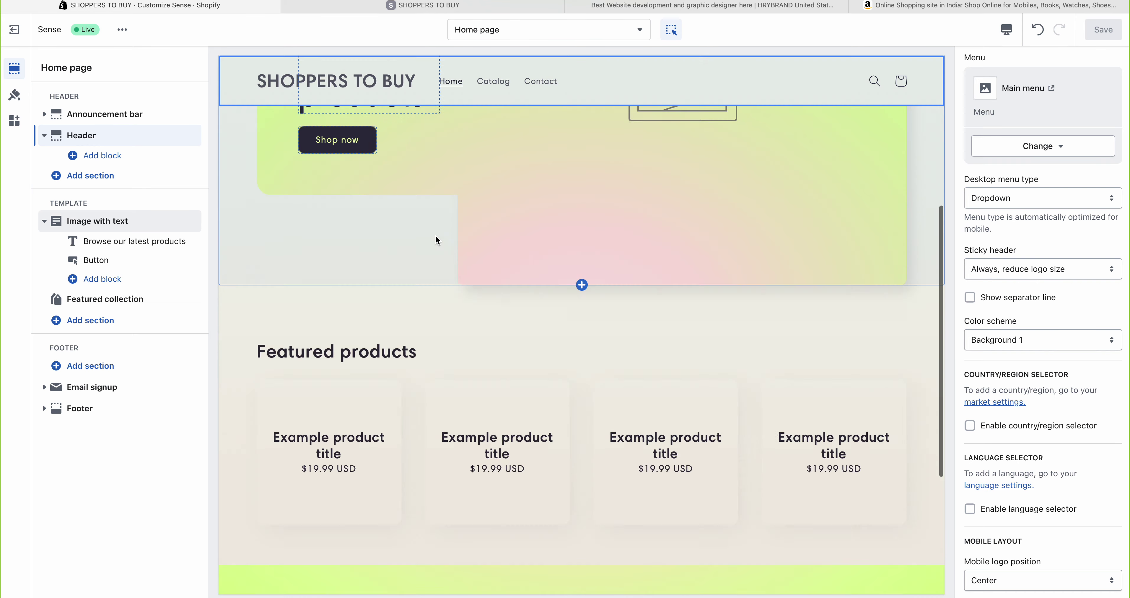
pyautogui.scroll(10, 435, 239)
pyautogui.scroll(-10, 436, 239)
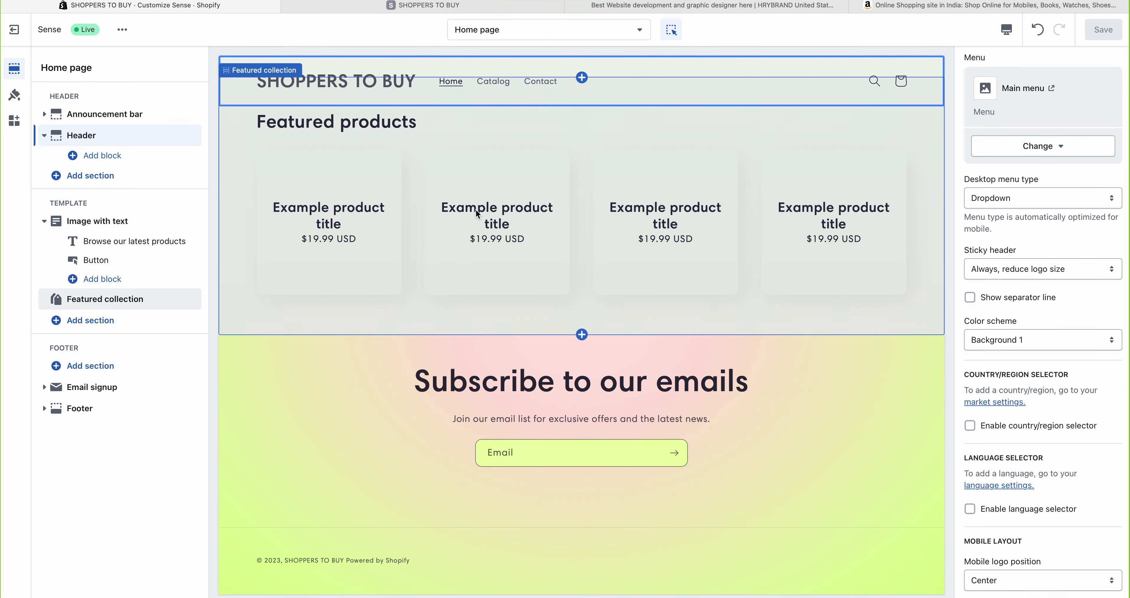
pyautogui.scroll(10, 475, 209)
pyautogui.scroll(-5, 475, 210)
pyautogui.scroll(5, 476, 210)
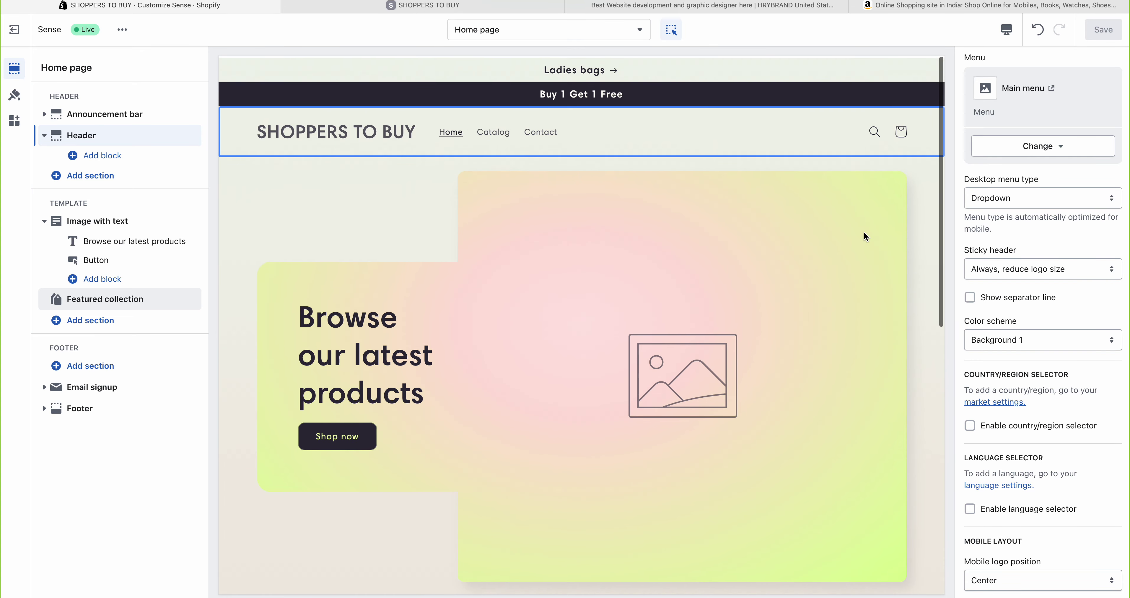
# - Try the On scroll up sticky header option, then set the header's sticky header option back to Always
pyautogui.click(1019, 271)
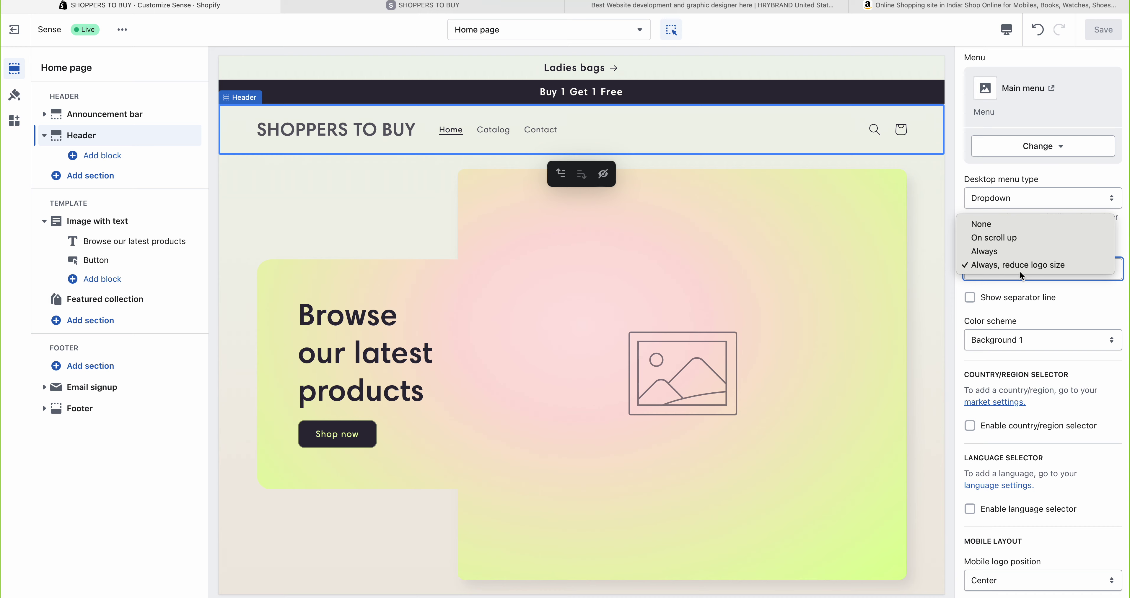
pyautogui.click(989, 237)
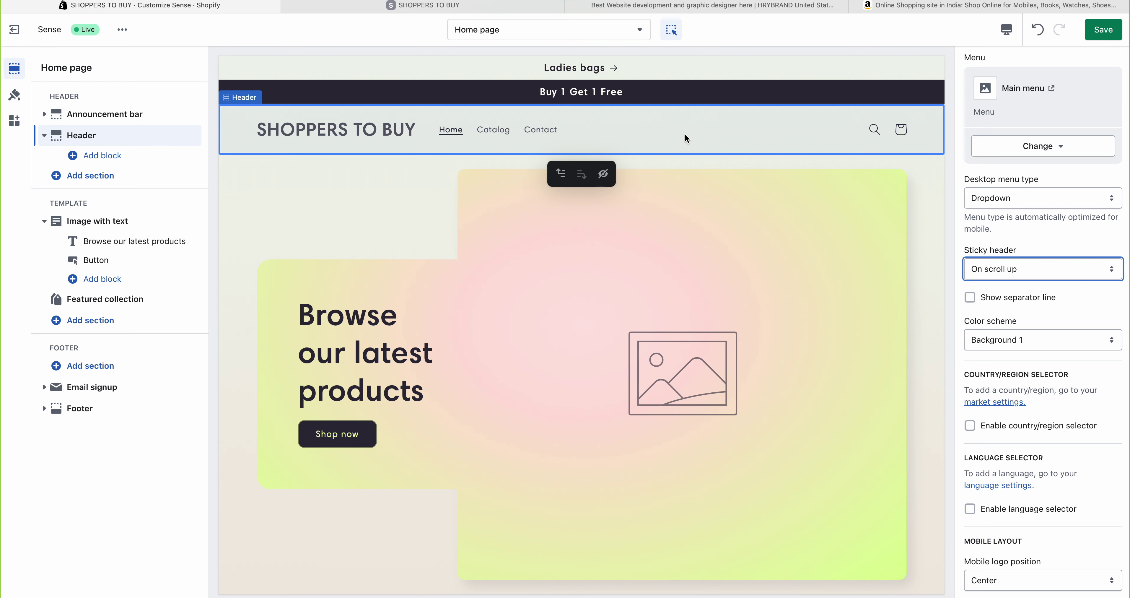
pyautogui.click(1010, 274)
pyautogui.click(984, 281)
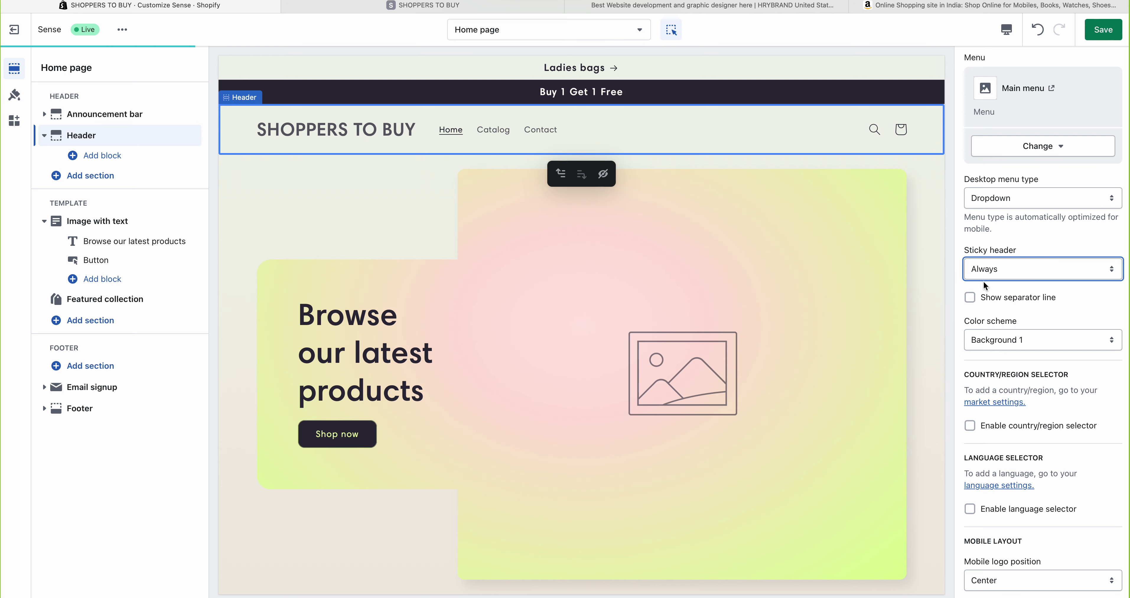
pyautogui.click(987, 273)
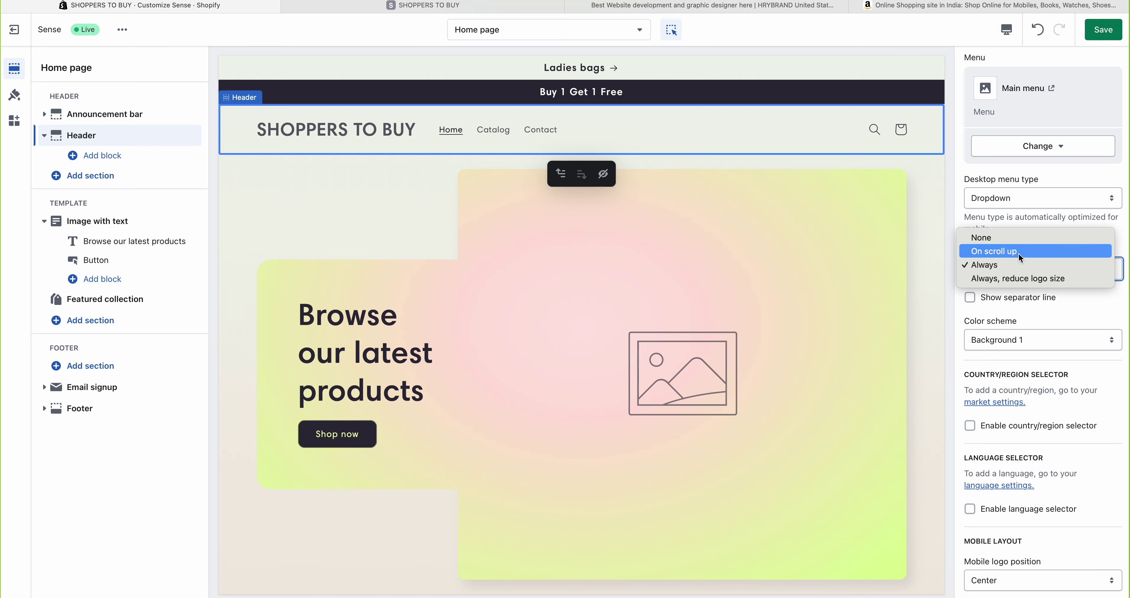
pyautogui.click(959, 318)
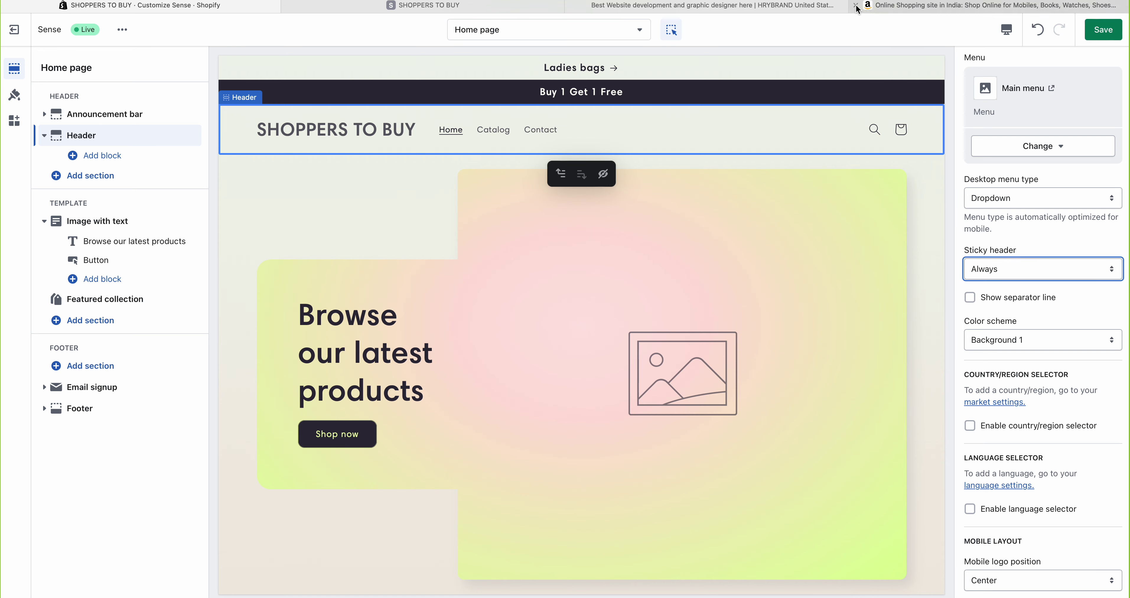
# - Compare how the headers of the open HRYBRAND and Amazon sites behave while scrolling through their home pages
pyautogui.click(711, 6)
pyautogui.scroll(-20, 798, 317)
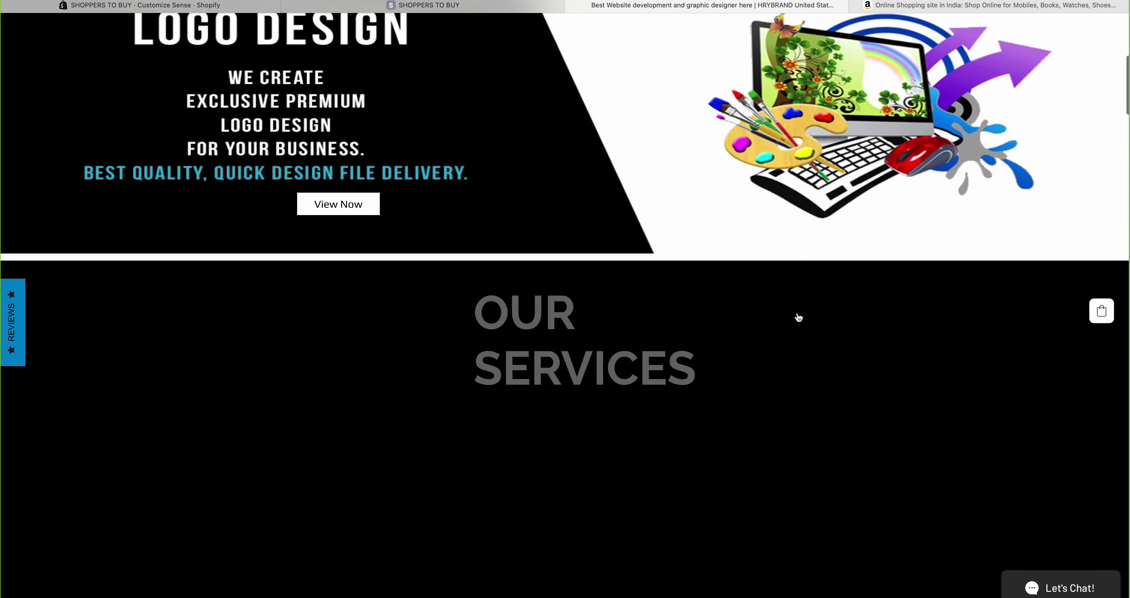
pyautogui.scroll(20, 798, 317)
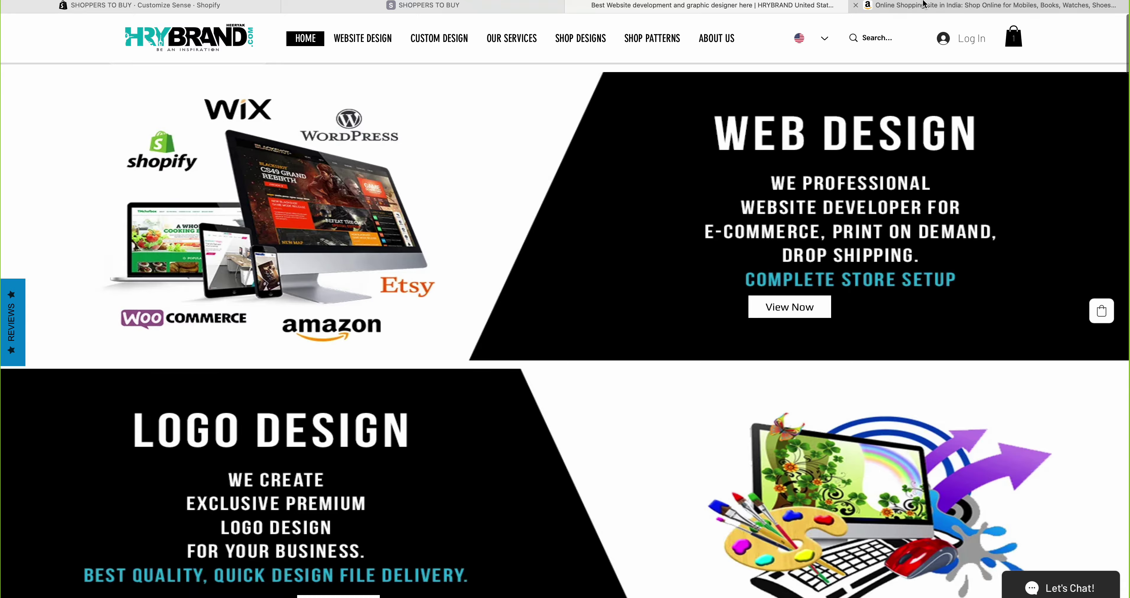
pyautogui.click(908, 14)
pyautogui.scroll(-15, 889, 376)
pyautogui.scroll(-5, 923, 274)
pyautogui.scroll(15, 923, 274)
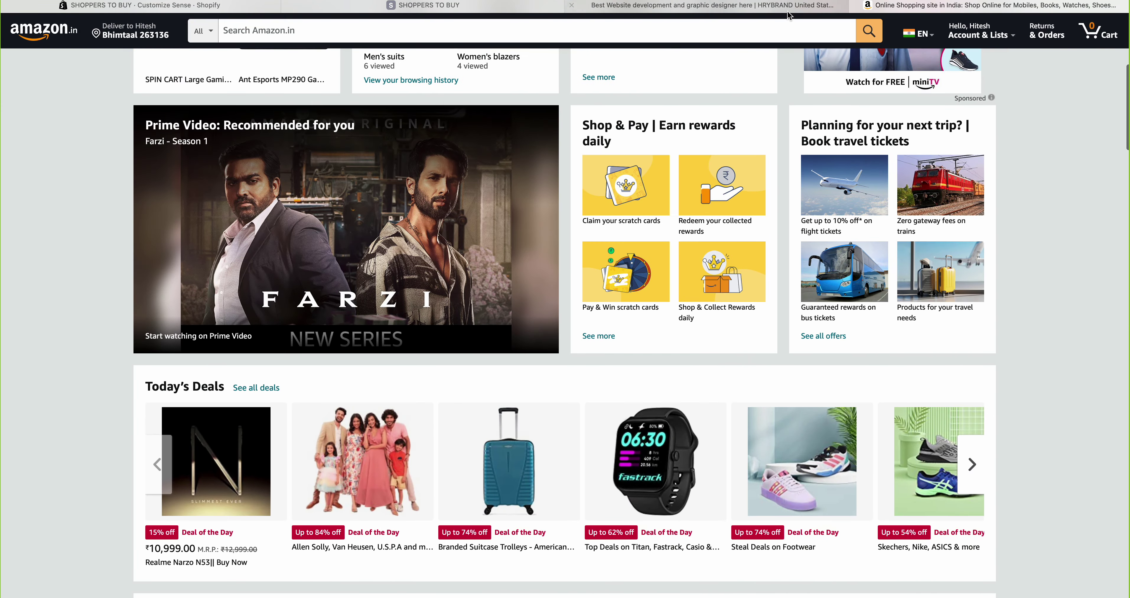
pyautogui.click(787, 13)
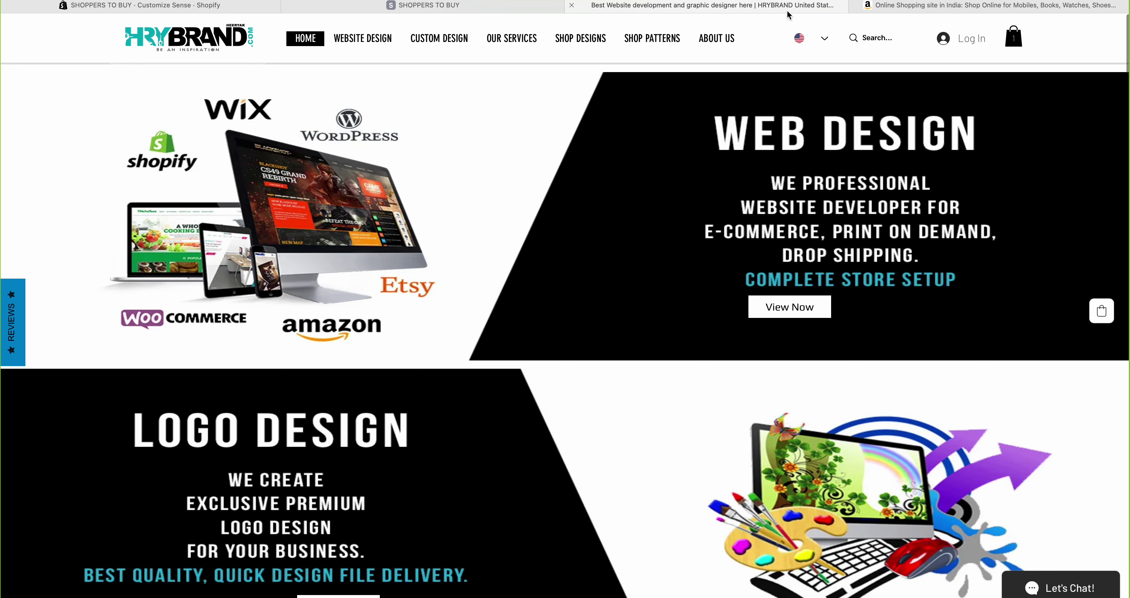
pyautogui.scroll(-15, 910, 329)
pyautogui.scroll(-15, 910, 330)
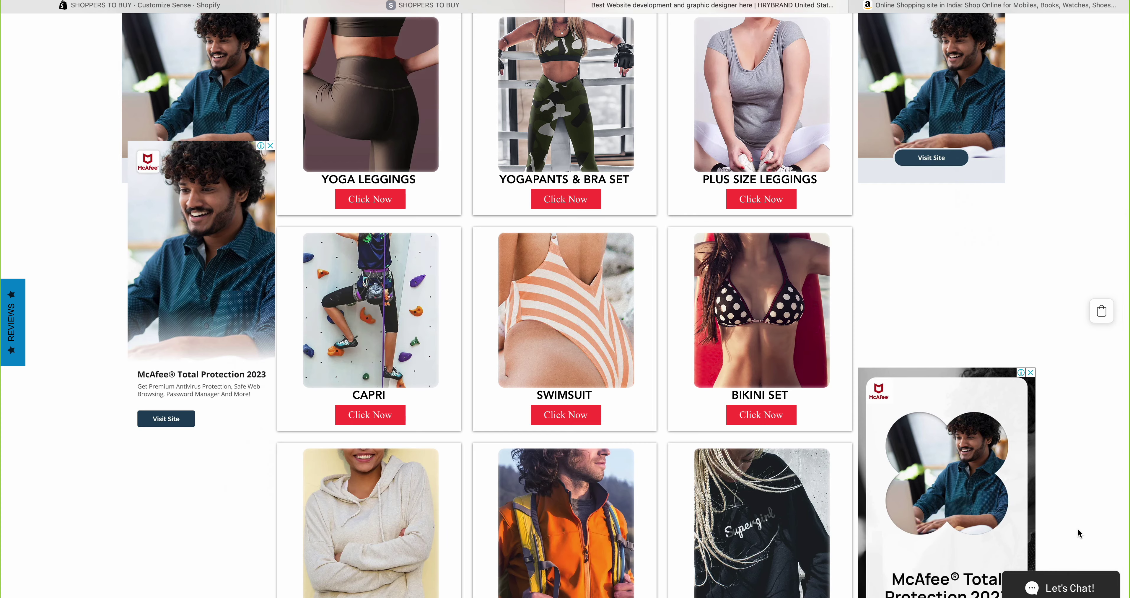
pyautogui.scroll(15, 1078, 533)
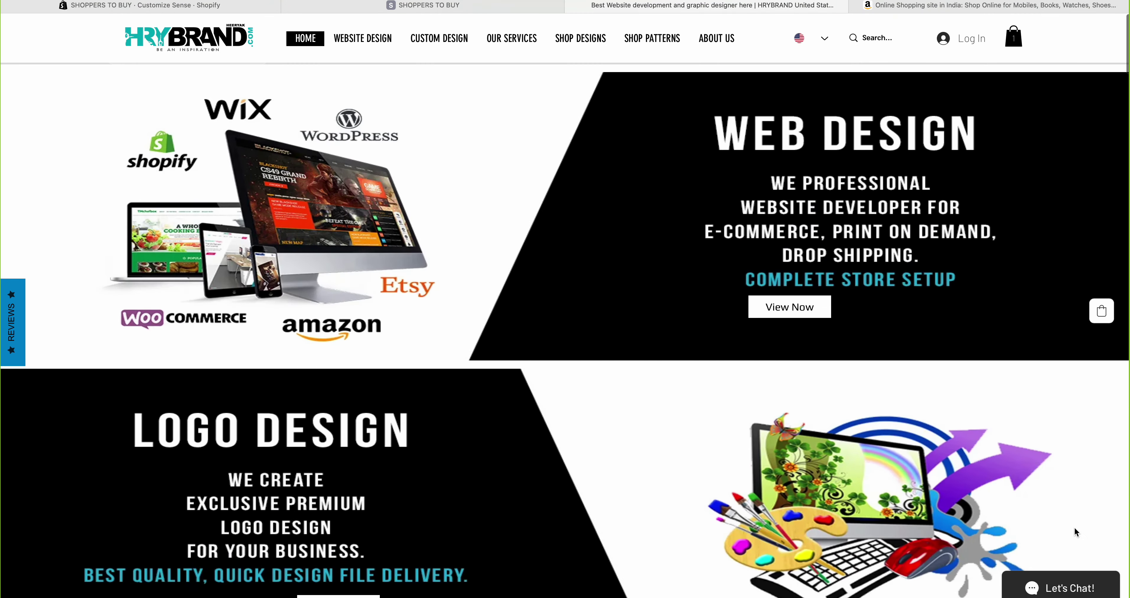
# - Switch back to the Shopify theme editor, enable the header's separator line and save the theme
pyautogui.click(145, 5)
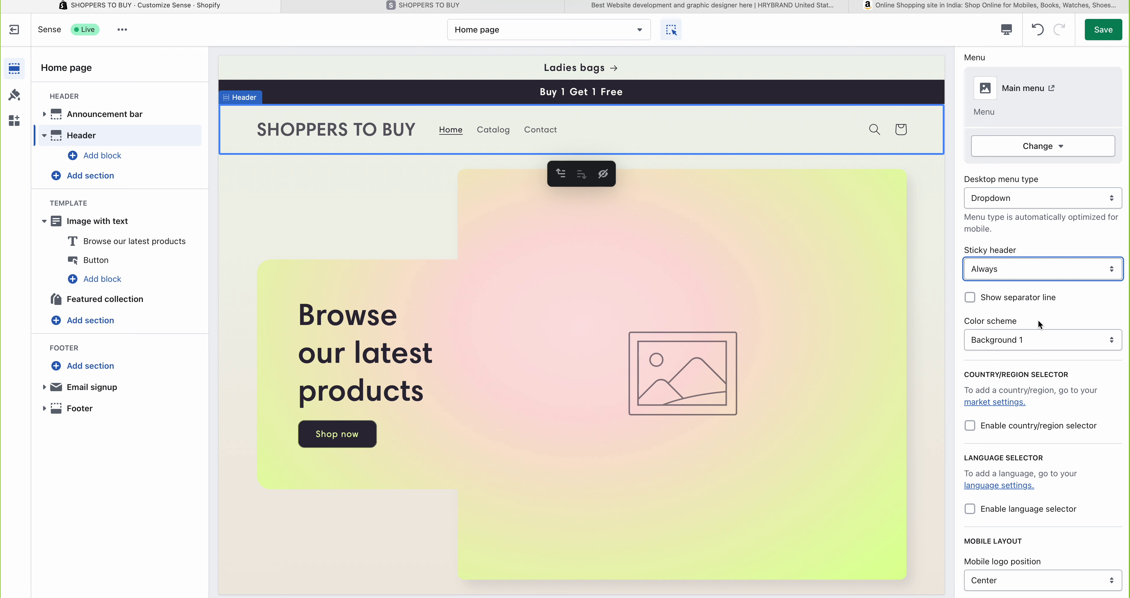
pyautogui.click(969, 298)
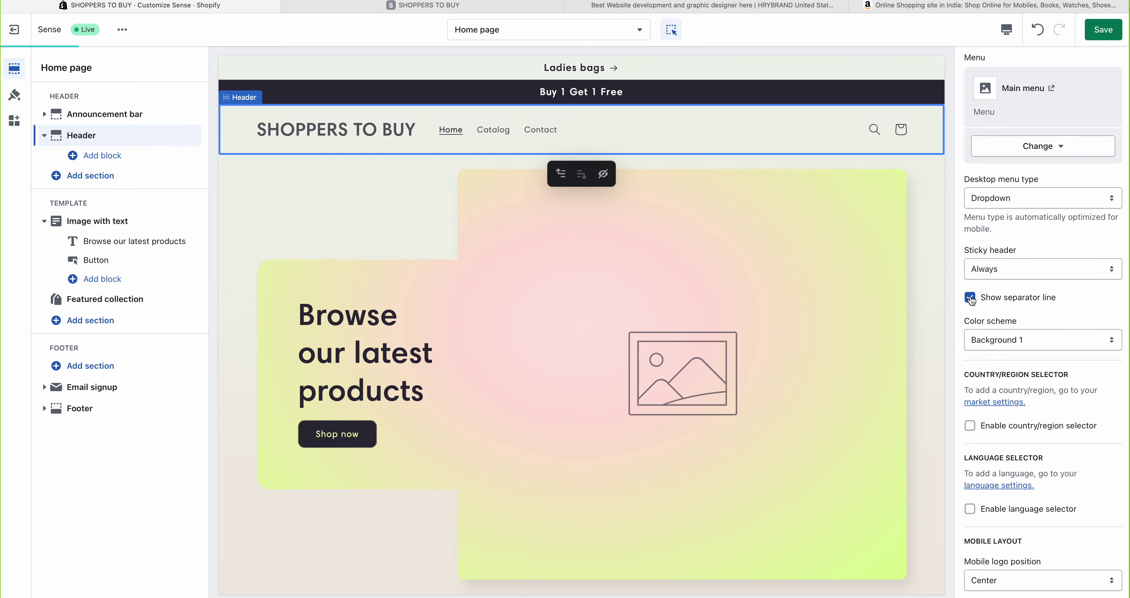
pyautogui.click(1108, 32)
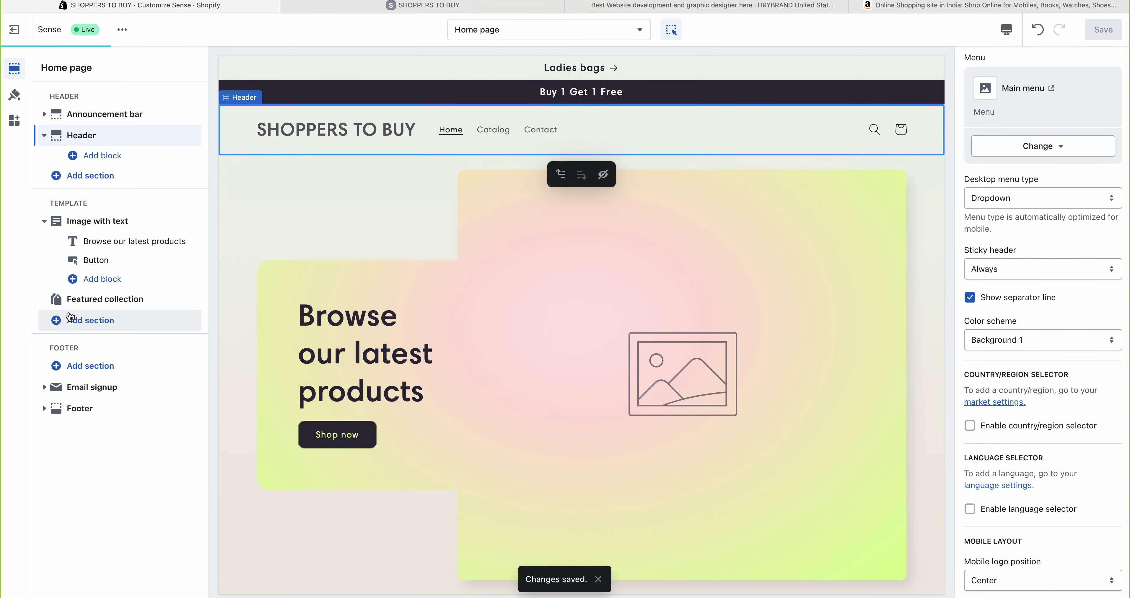
# - Select the Featured collection section and examine the header's separator line while scrolling the home page preview
pyautogui.click(77, 307)
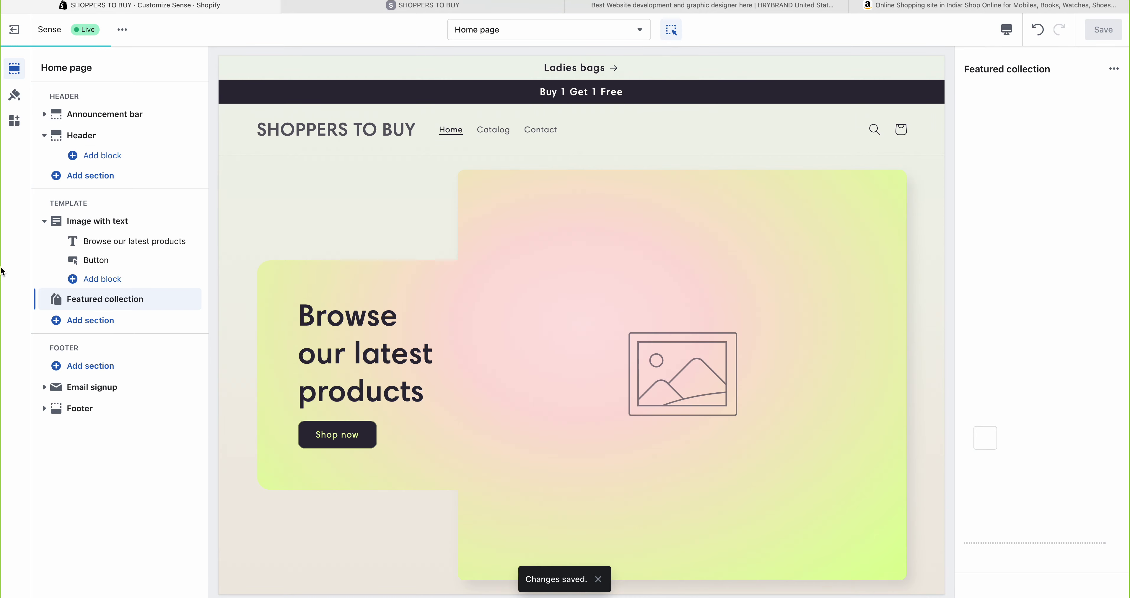
pyautogui.scroll(-10, 630, 298)
pyautogui.scroll(3, 630, 298)
pyautogui.scroll(5, 630, 297)
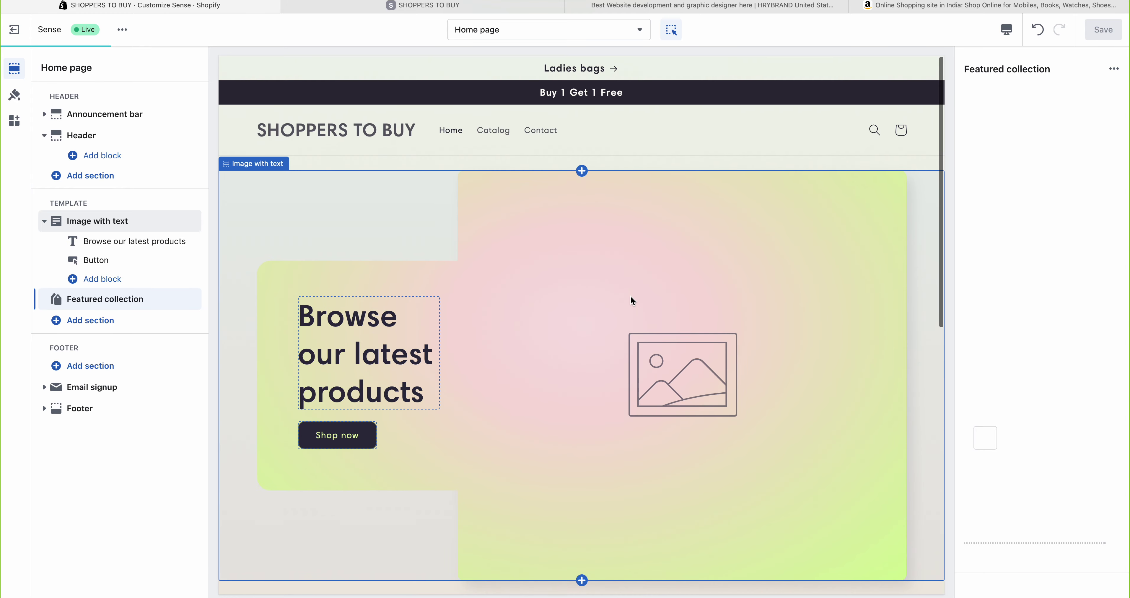
pyautogui.scroll(-10, 630, 295)
pyautogui.scroll(15, 630, 295)
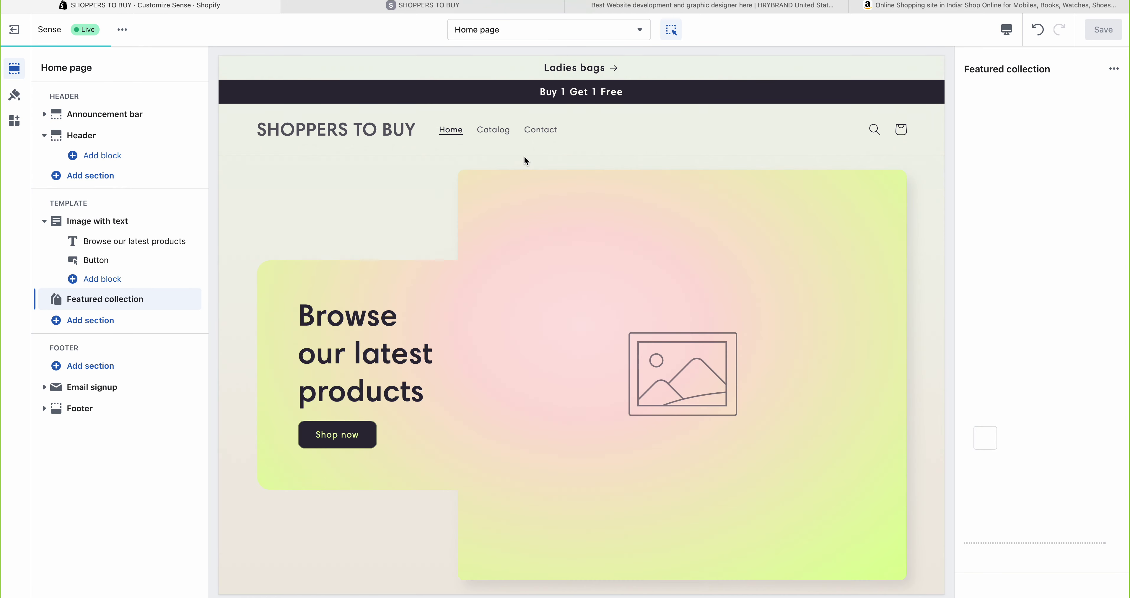
pyautogui.scroll(-10, 483, 188)
pyautogui.scroll(10, 480, 218)
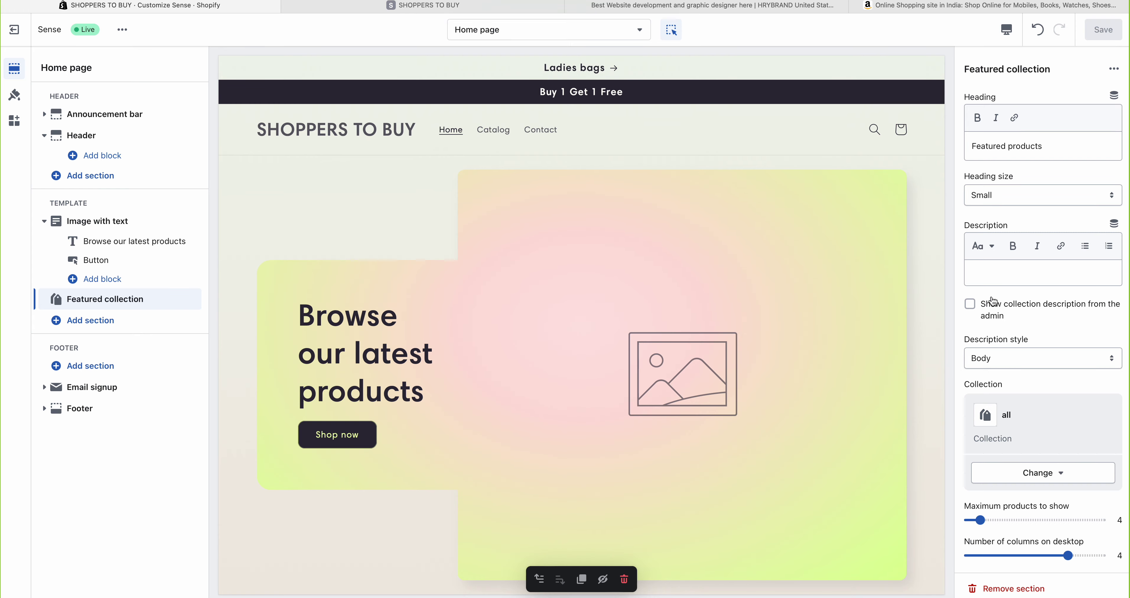
# - Select the Header section and compare the separator line with the headers of the HRYBRAND and Amazon sites and the reloaded SHOPPERS TO BUY storefront
pyautogui.click(83, 138)
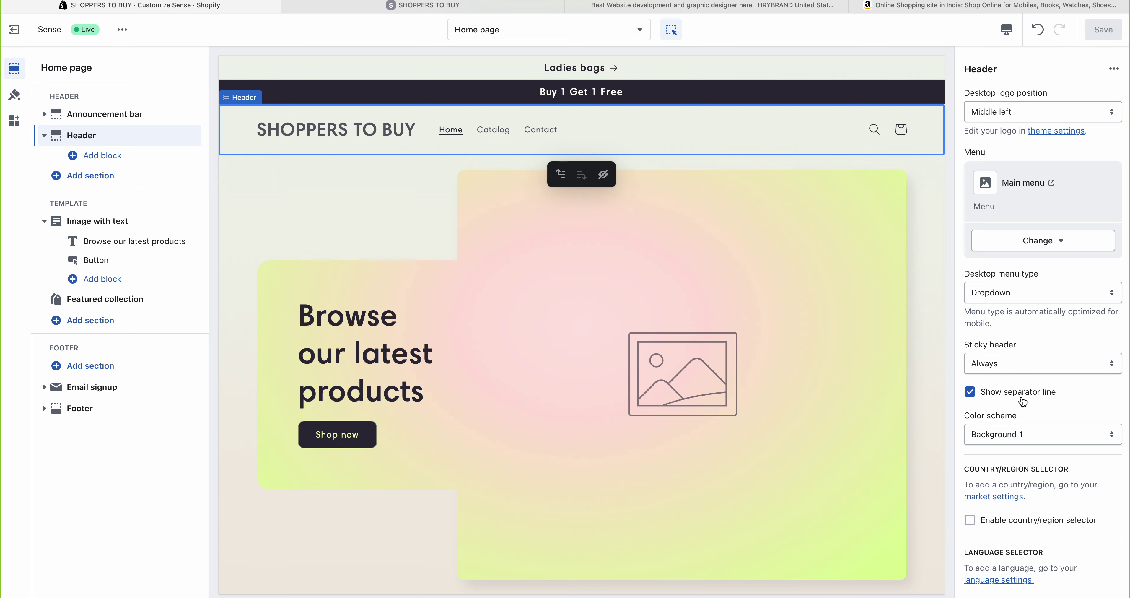
pyautogui.click(756, 16)
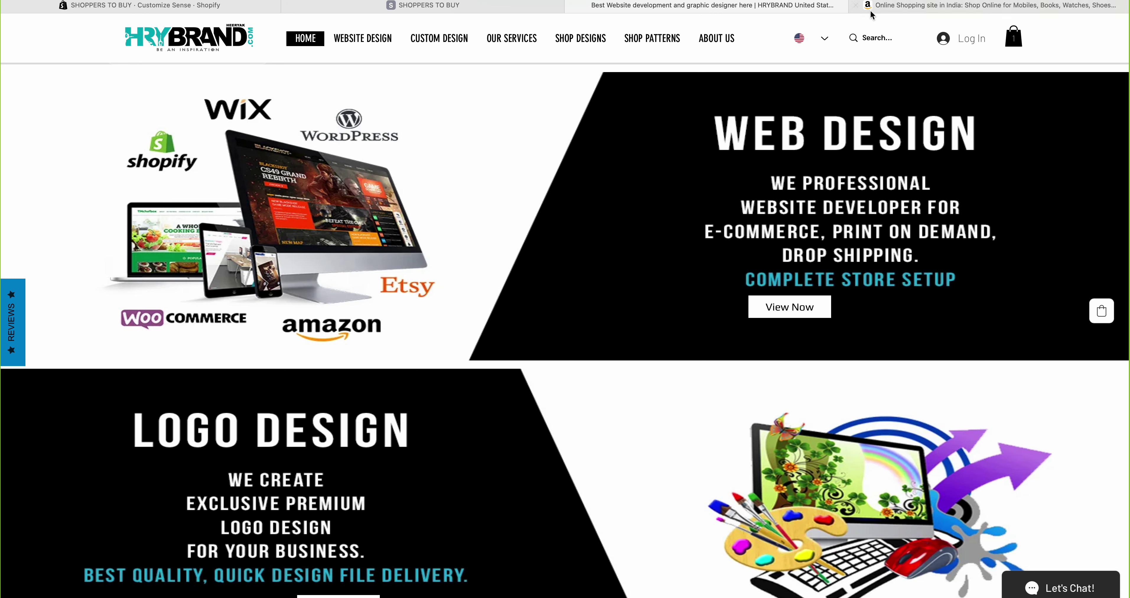
pyautogui.click(882, 8)
pyautogui.scroll(10, 259, 38)
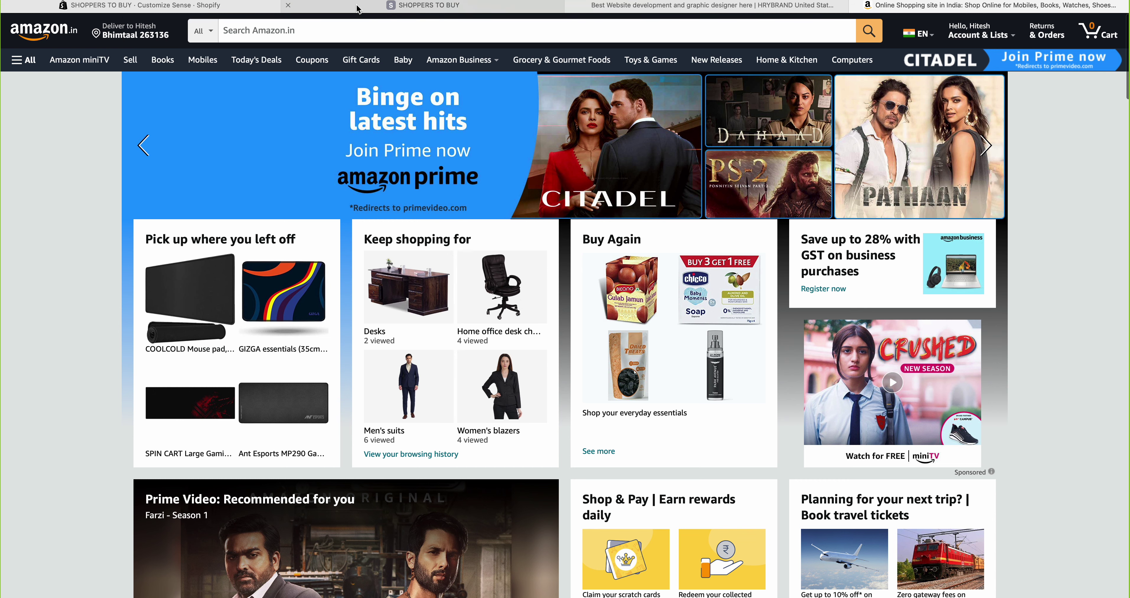
pyautogui.click(335, 7)
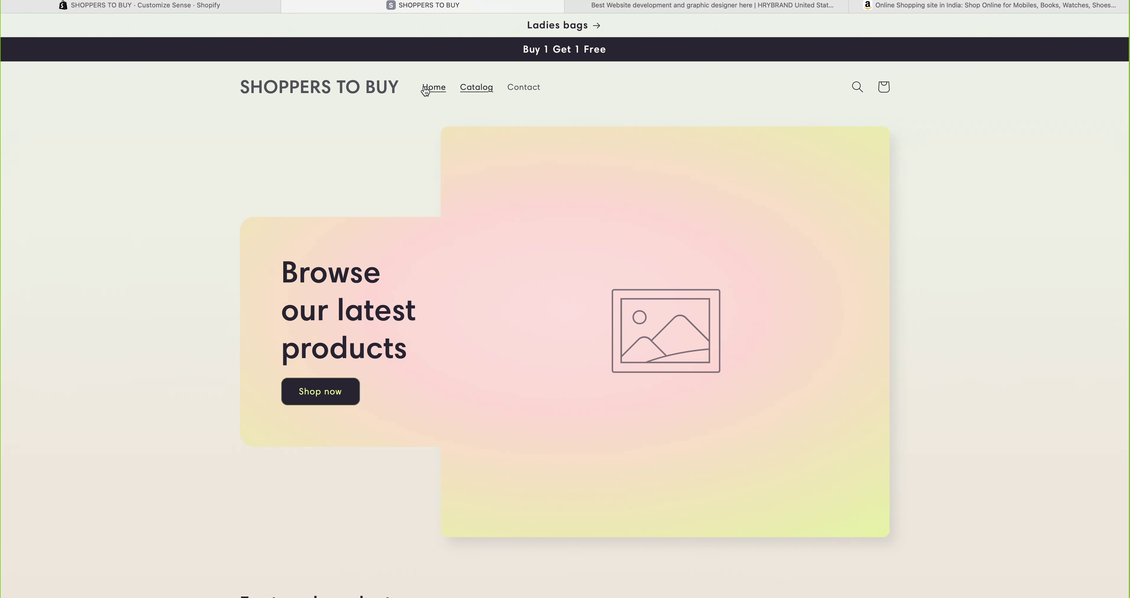
pyautogui.rightClick(298, 127)
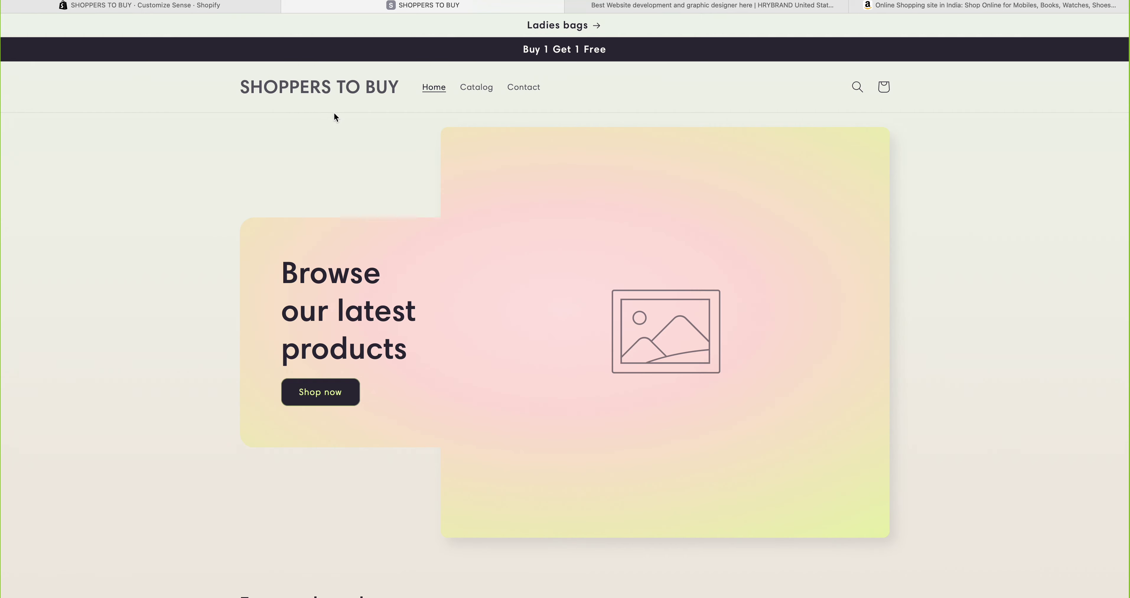
# - Switch back to the Shopify theme editor, try the Accent 1 and Accent 2 color schemes on the header, then return it to Background 1
pyautogui.click(228, 7)
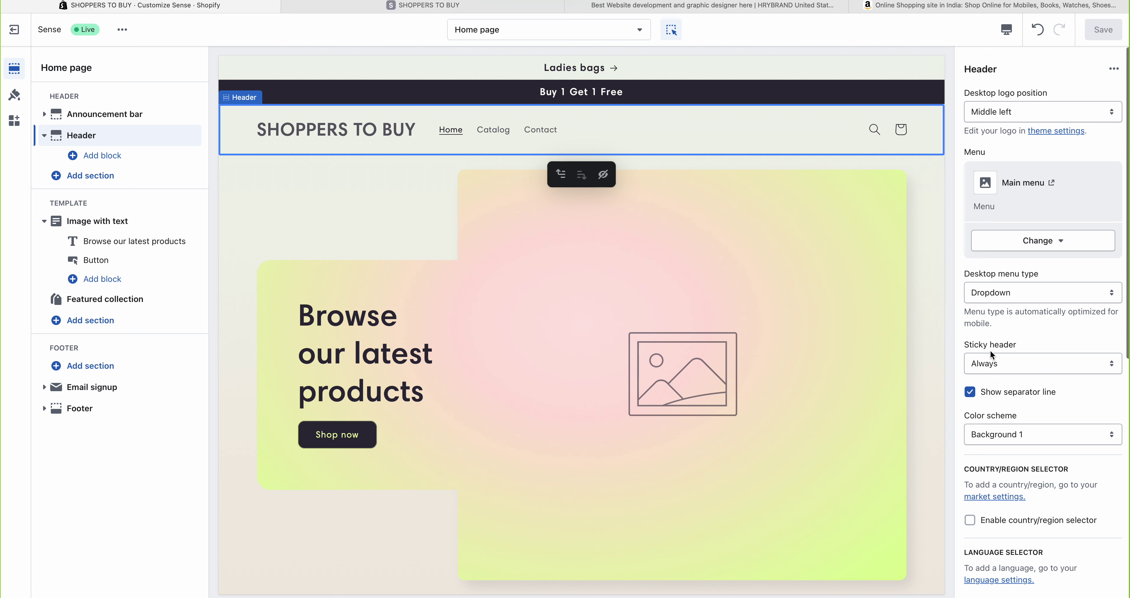
pyautogui.scroll(-3, 989, 349)
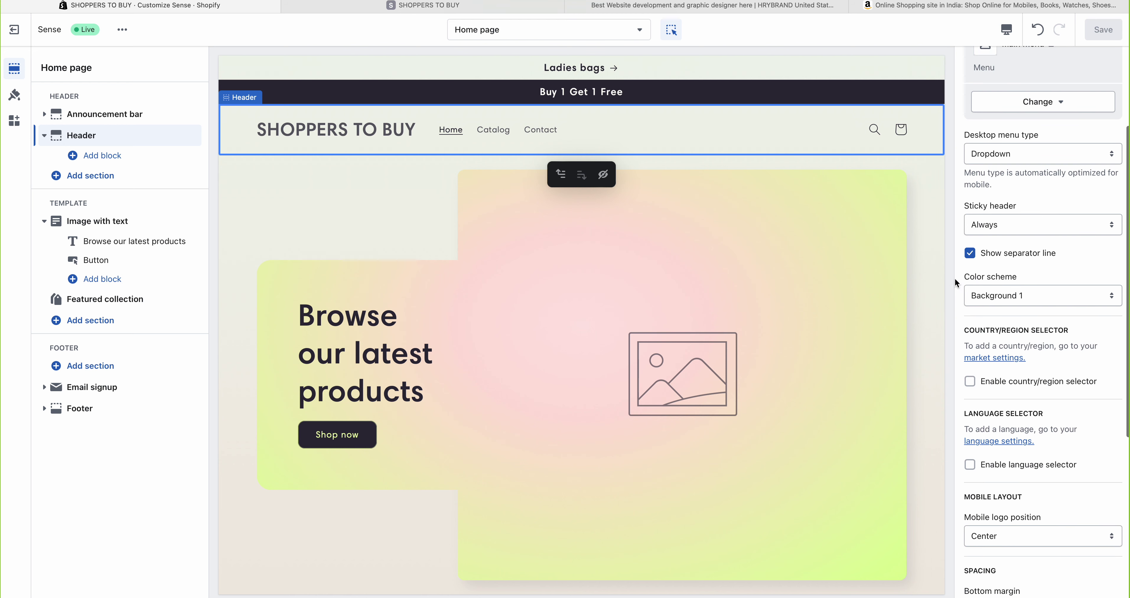
pyautogui.click(1018, 295)
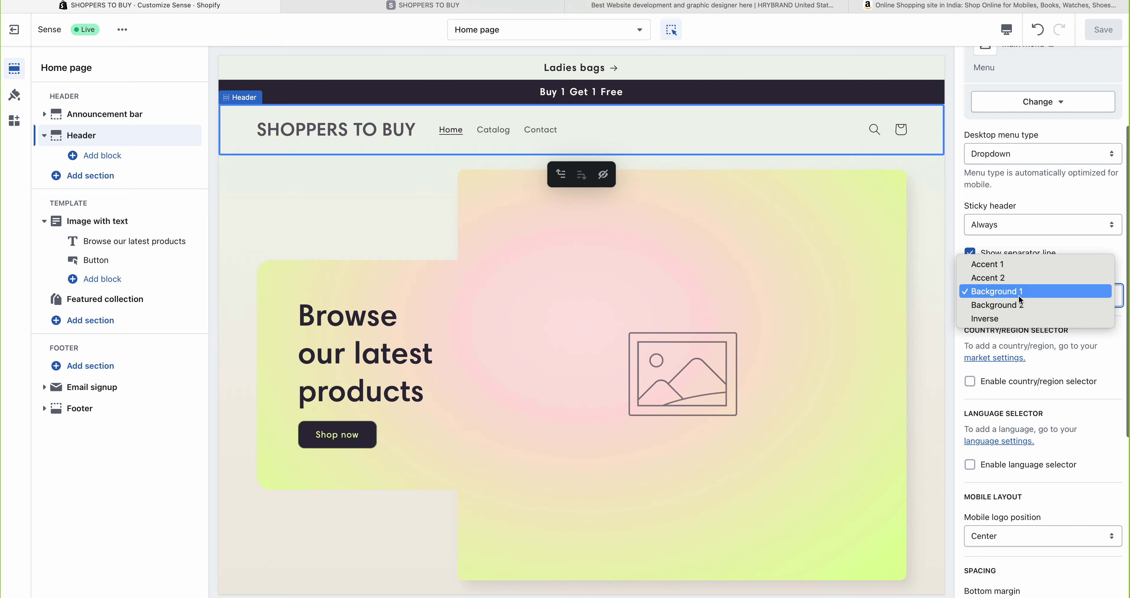
pyautogui.click(995, 264)
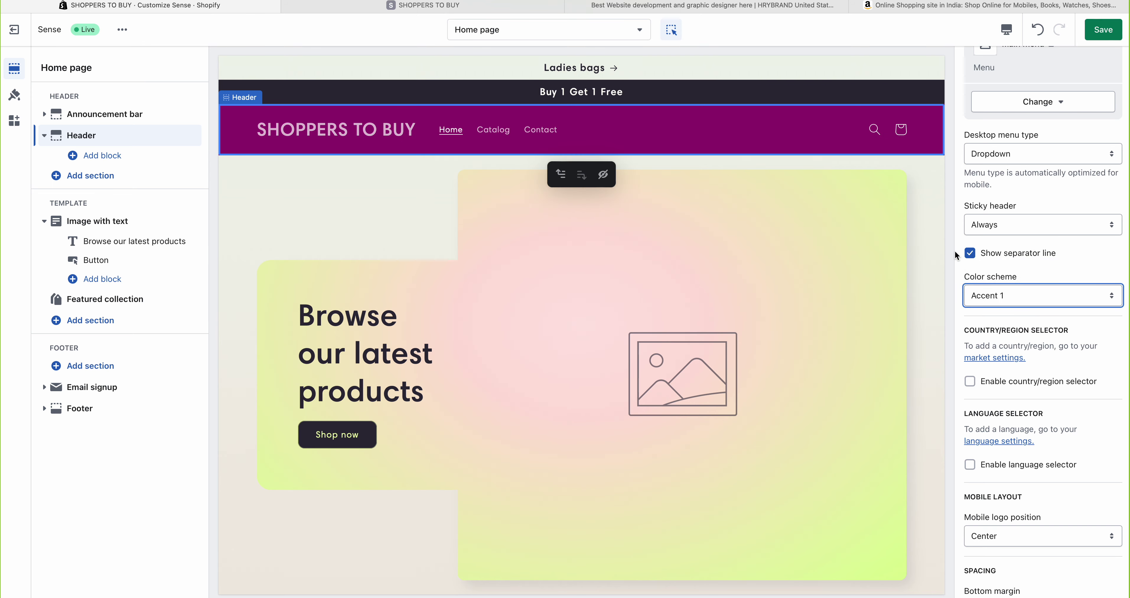
pyautogui.click(1002, 300)
pyautogui.click(1001, 306)
pyautogui.click(1012, 296)
pyautogui.click(1007, 305)
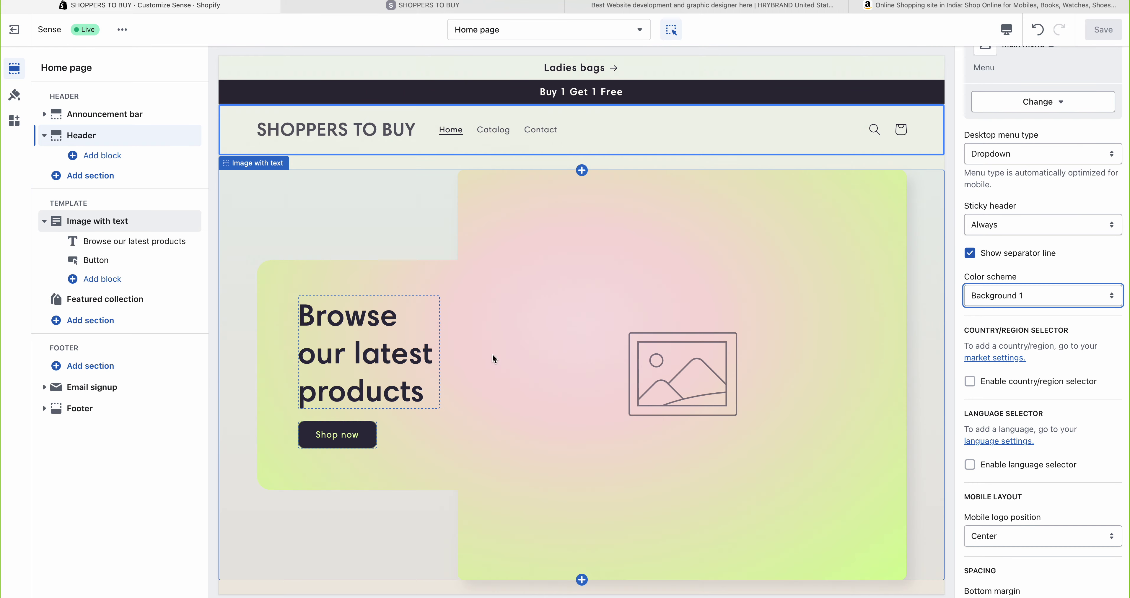
pyautogui.scroll(-10, 257, 350)
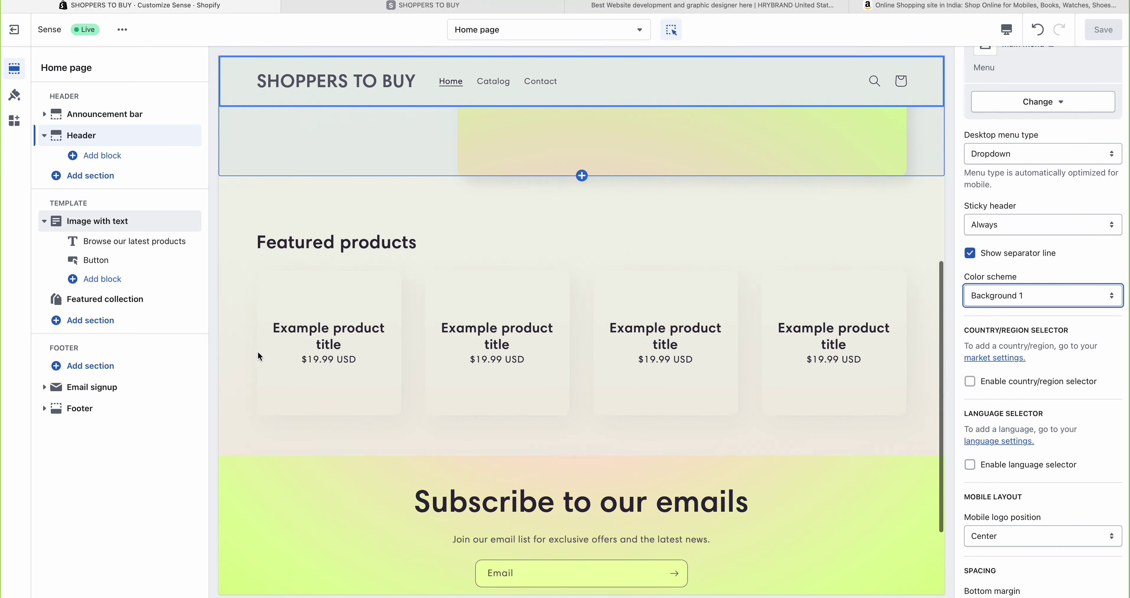
pyautogui.scroll(10, 258, 265)
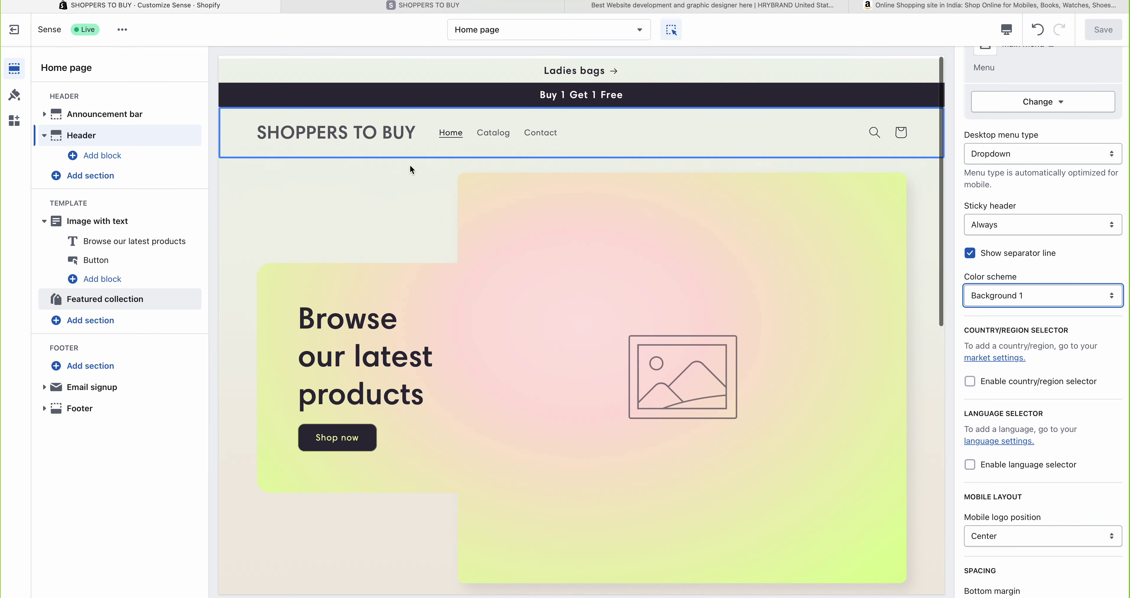
# - Try the Background 2 color scheme on the header and examine it while scrolling the home page preview
pyautogui.click(994, 295)
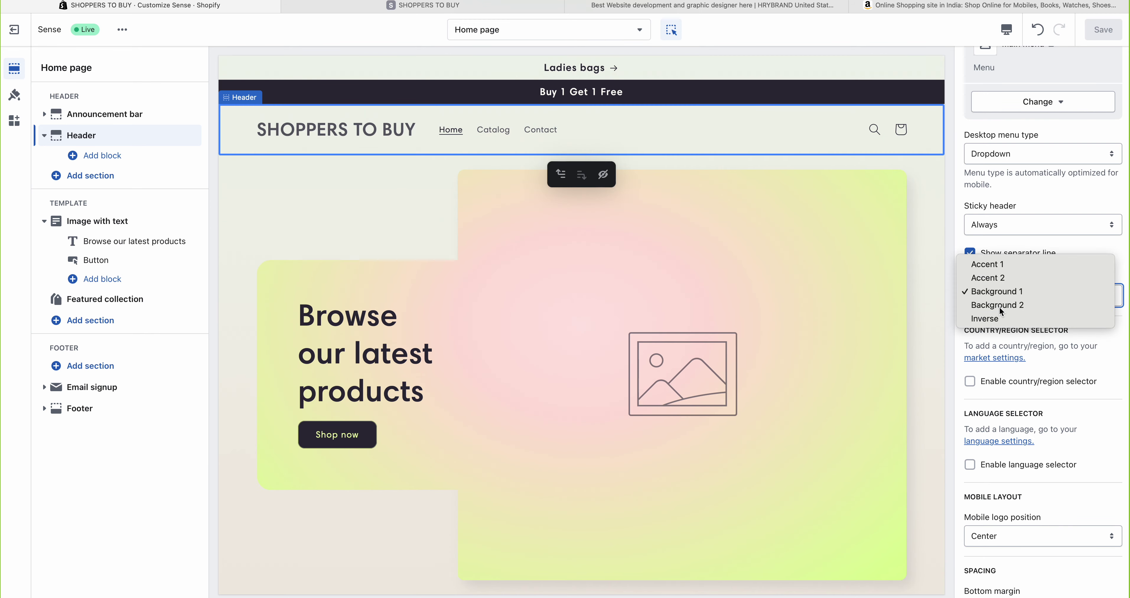
pyautogui.click(999, 306)
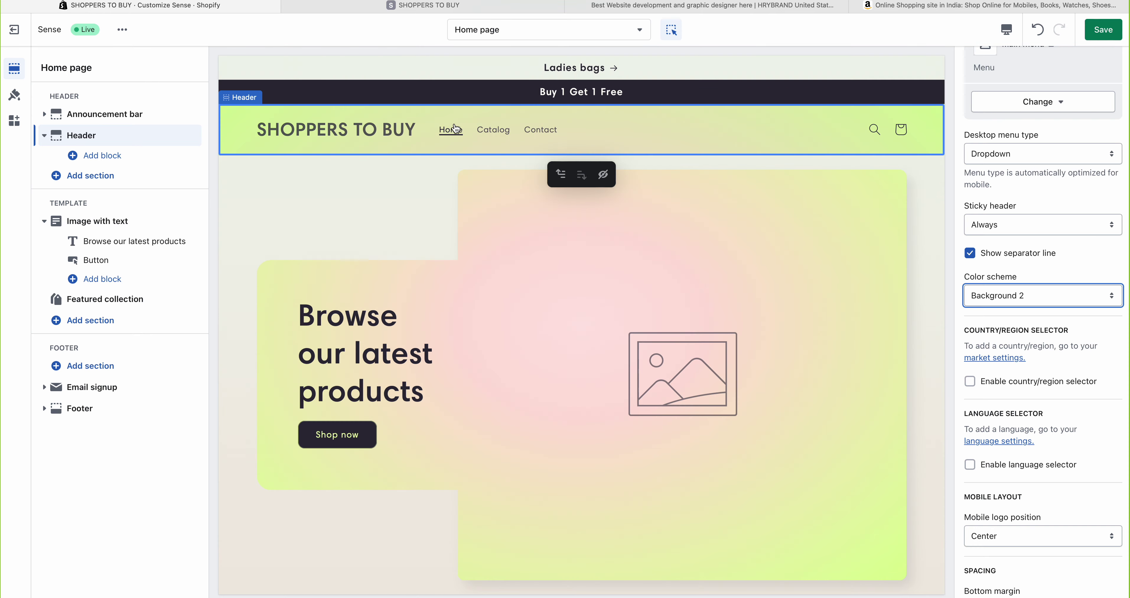
pyautogui.scroll(-5, 494, 269)
pyautogui.scroll(-3, 494, 271)
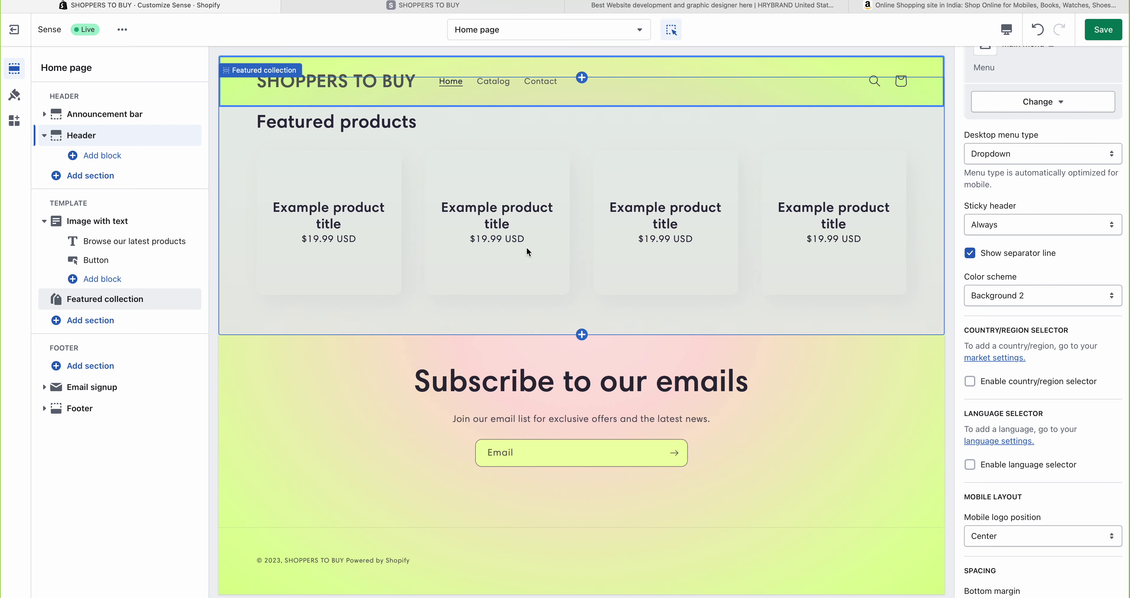
pyautogui.scroll(5, 759, 233)
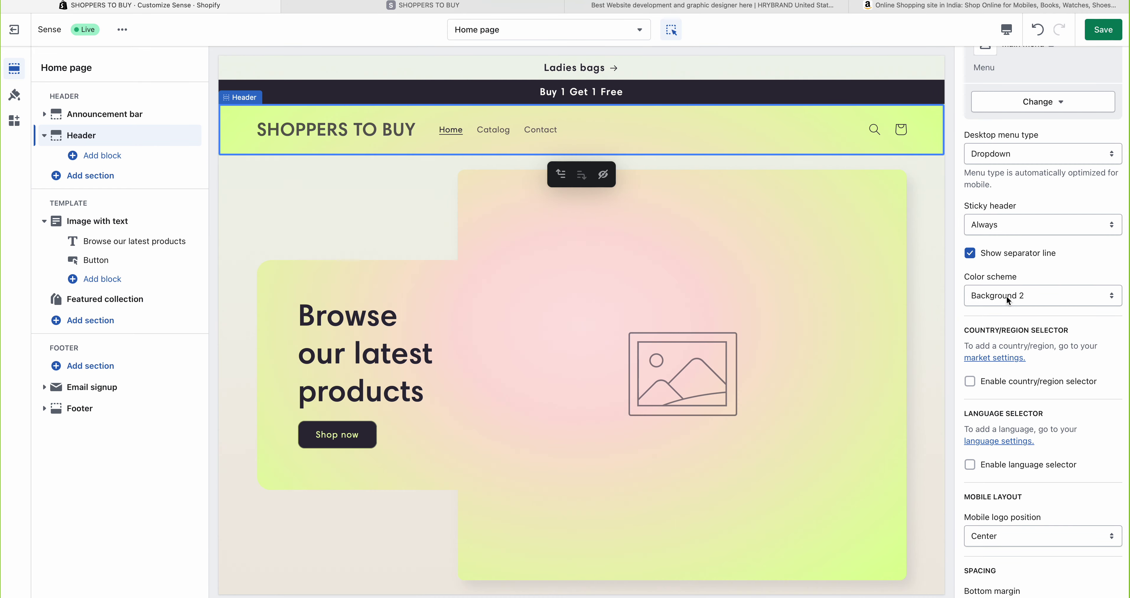
# - Try the Inverse color scheme on the header, then set the color scheme back to Background 1
pyautogui.click(1018, 294)
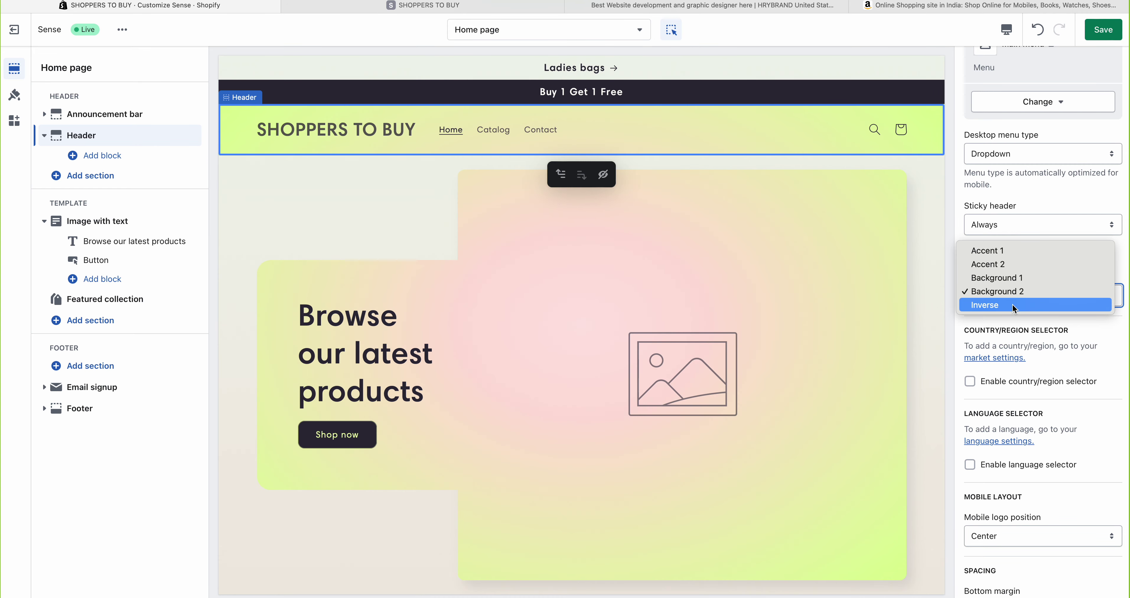
pyautogui.click(1013, 305)
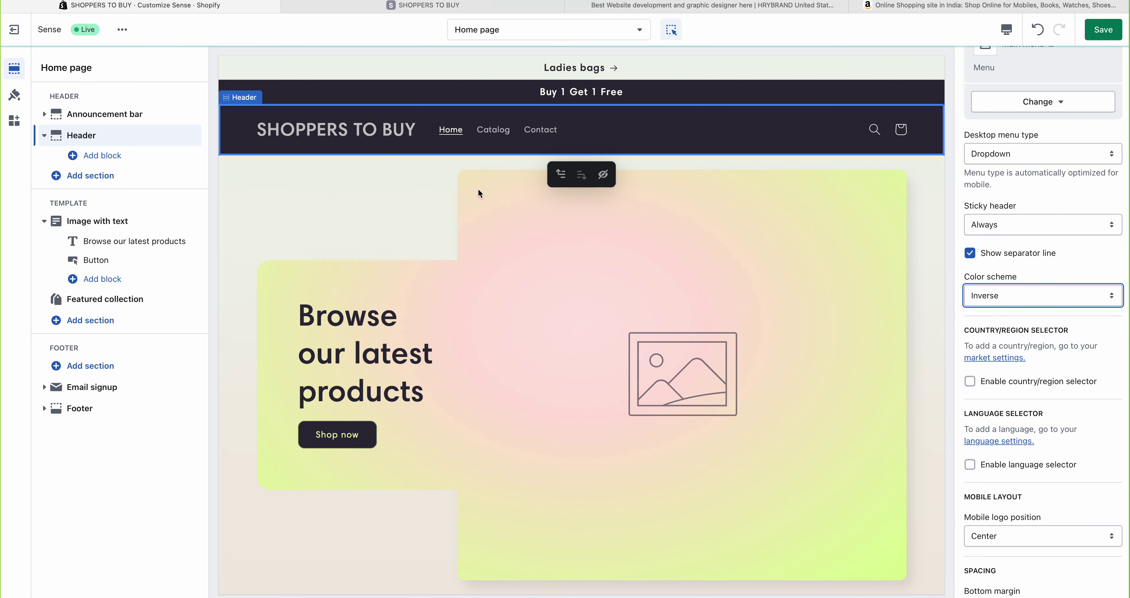
pyautogui.click(1056, 302)
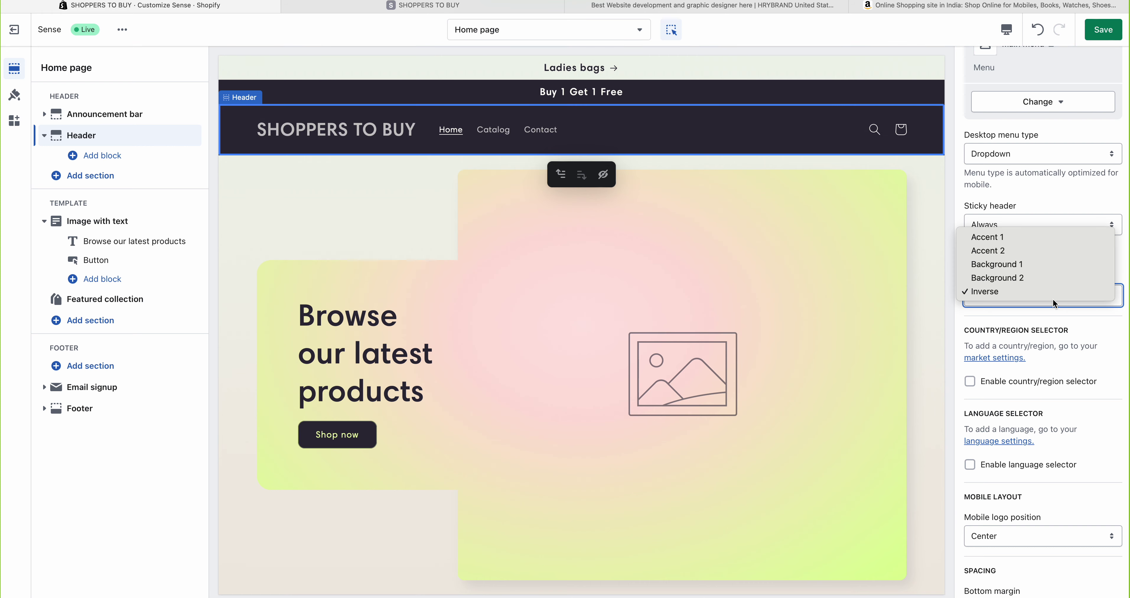
pyautogui.click(1004, 263)
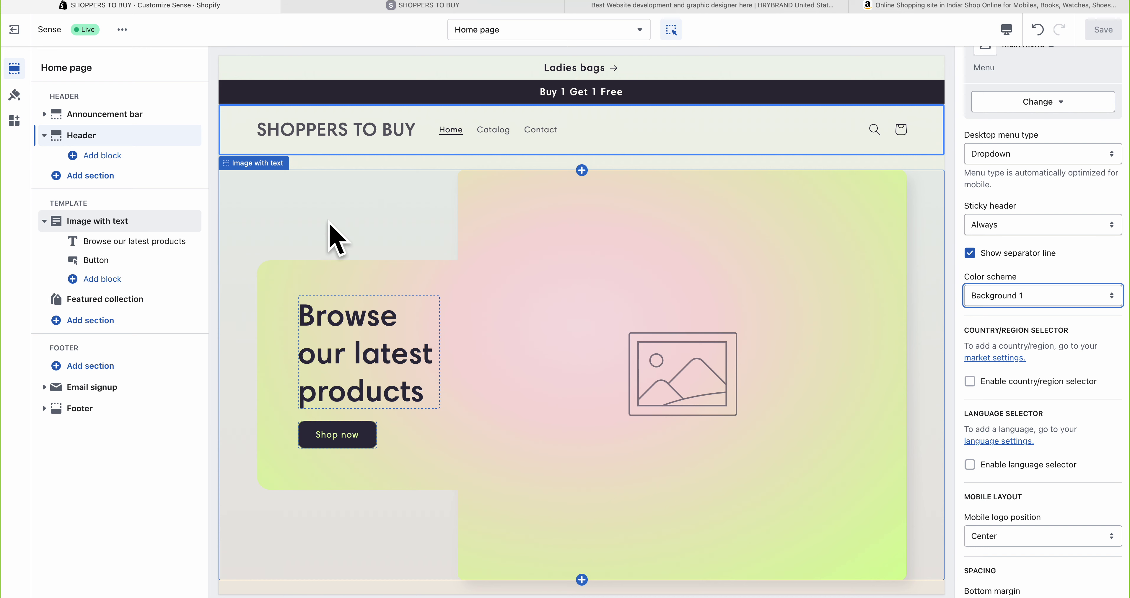
# - Enable the header's country/region selector and save the theme
pyautogui.scroll(-2, 403, 203)
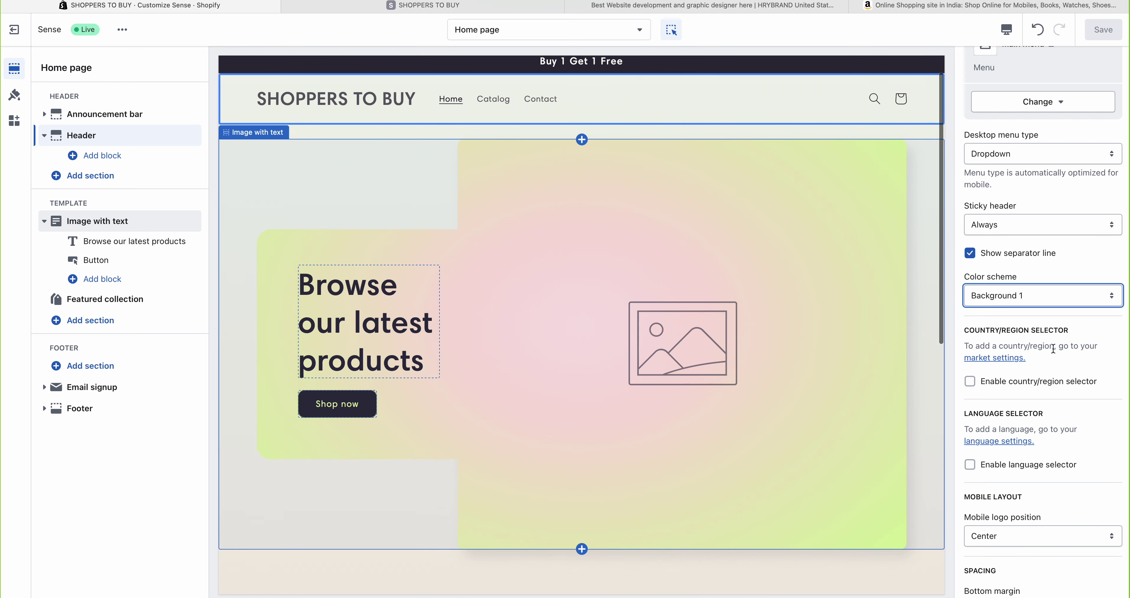
pyautogui.scroll(-1, 1038, 334)
pyautogui.scroll(-2, 1039, 332)
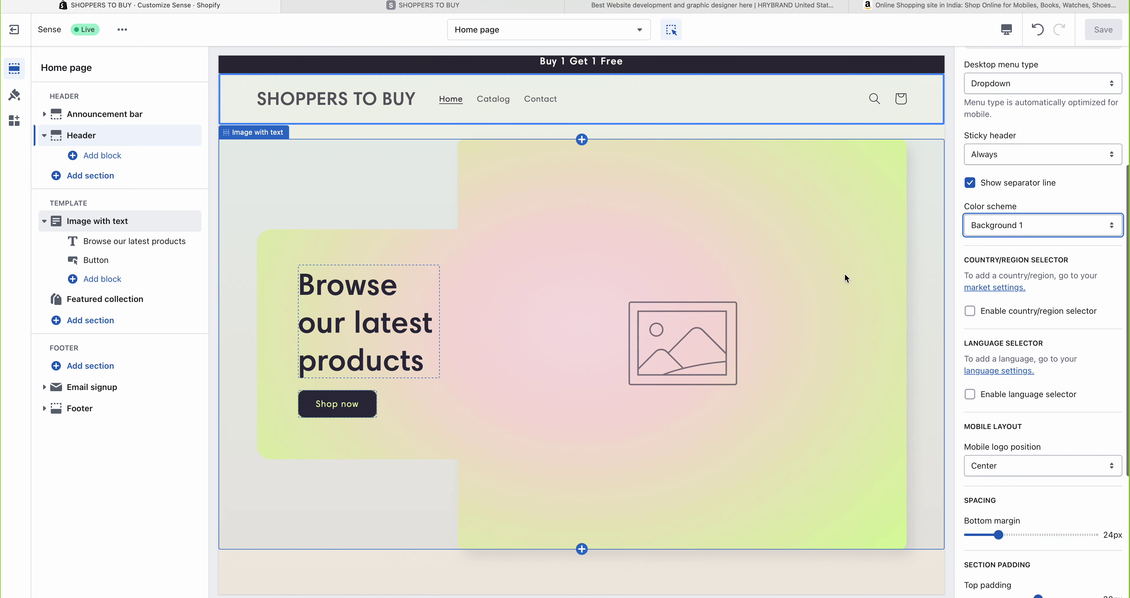
pyautogui.scroll(2, 844, 273)
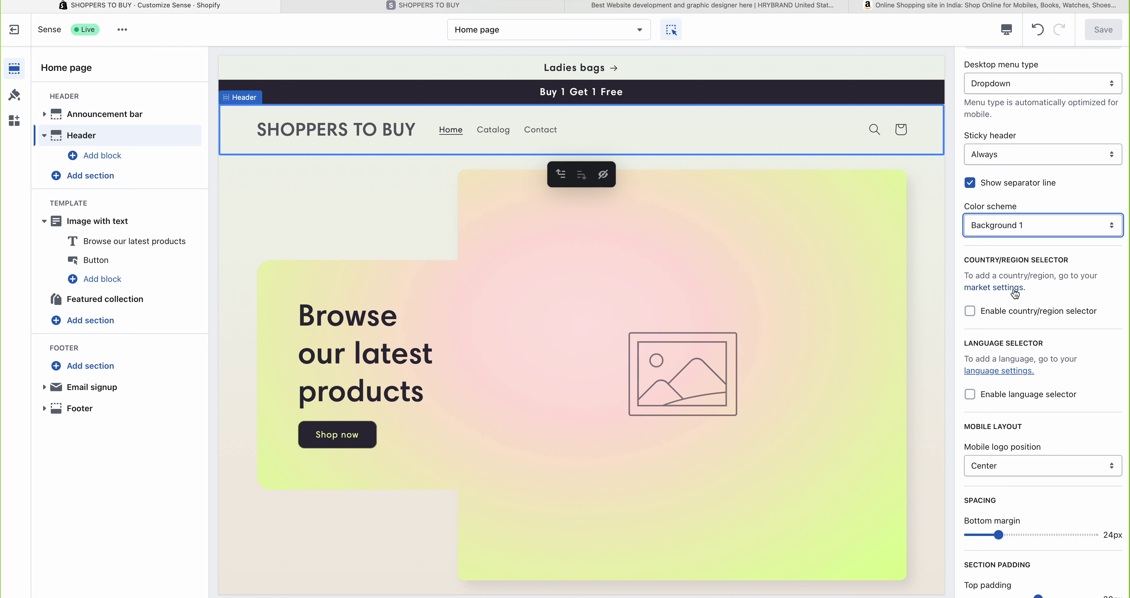
pyautogui.moveTo(966, 275)
pyautogui.mouseDown()
pyautogui.moveTo(1101, 275)
pyautogui.moveTo(965, 275)
pyautogui.mouseUp()
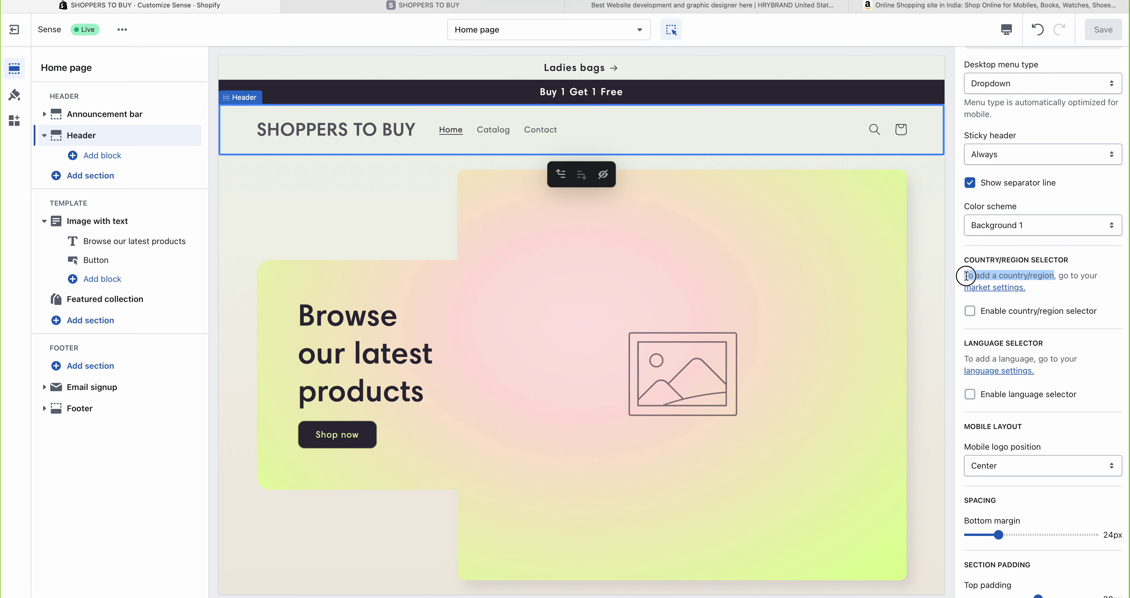
pyautogui.click(1045, 276)
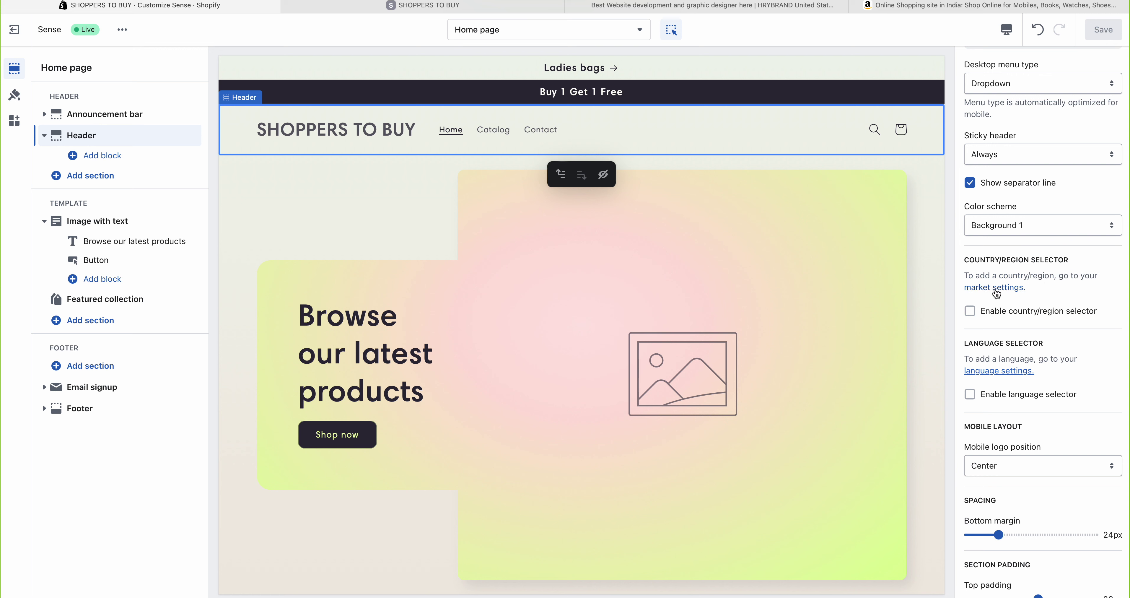
pyautogui.click(970, 311)
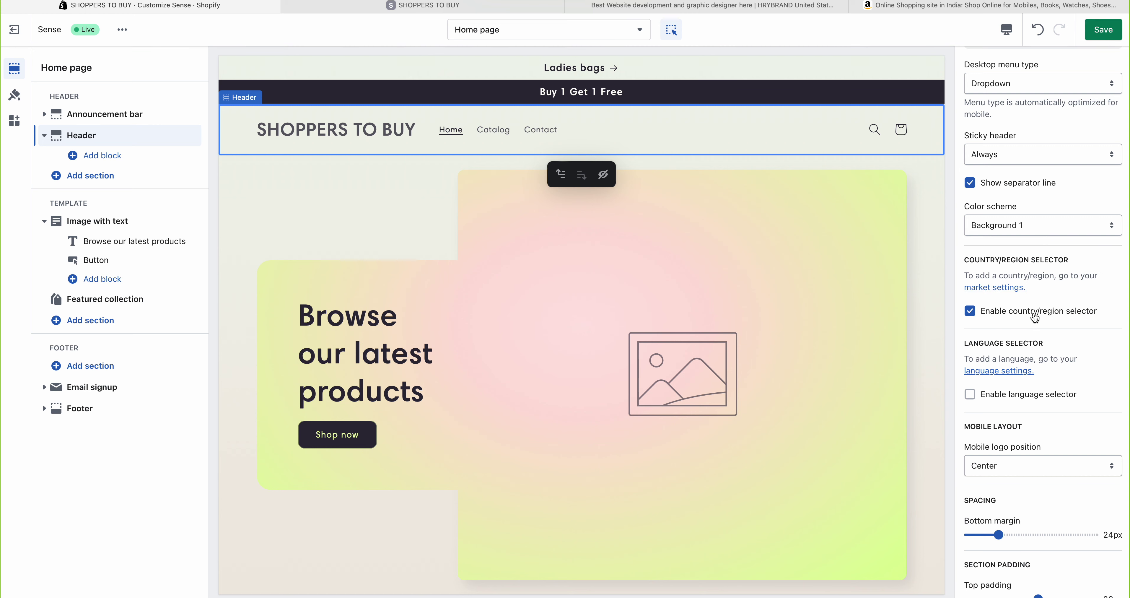
pyautogui.click(1103, 32)
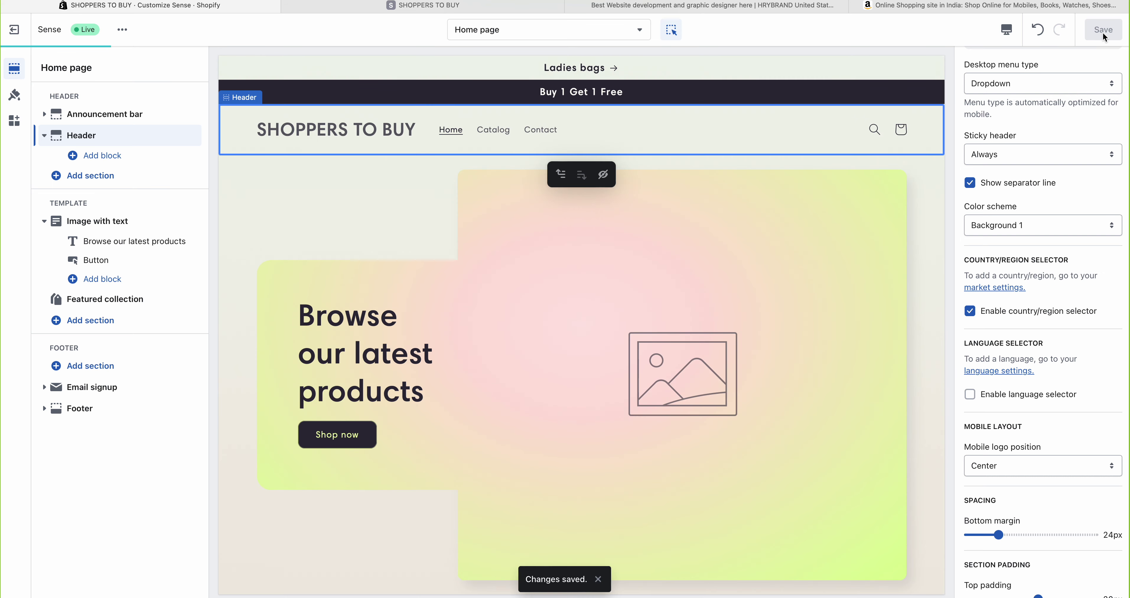
# - Open the store's market settings from the country/region selector options and look at the published storefront while they load
pyautogui.click(990, 287)
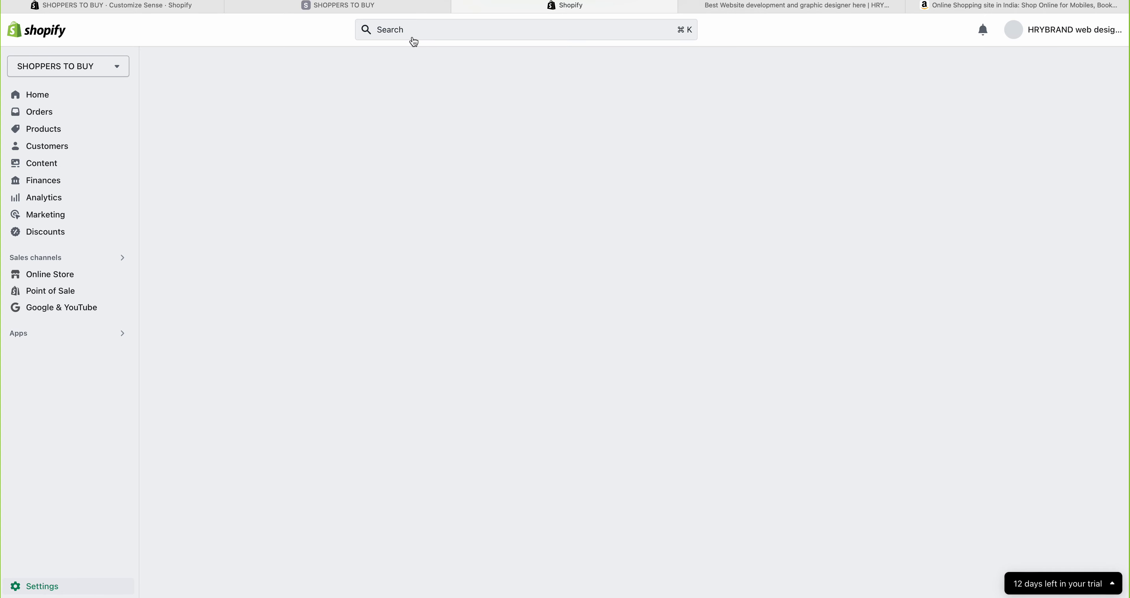
pyautogui.click(399, 10)
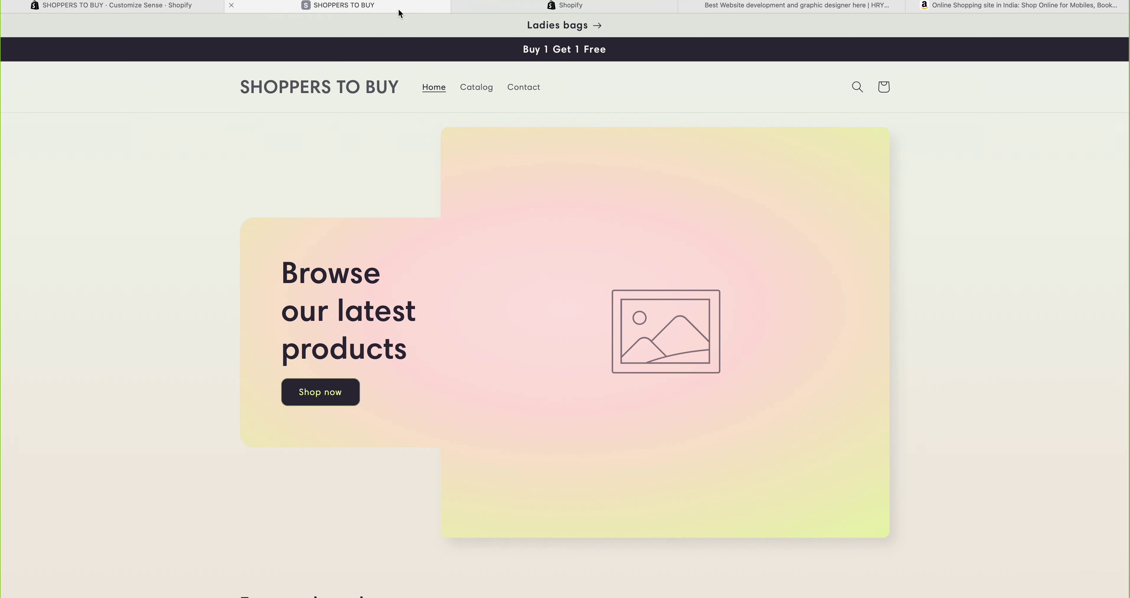
pyautogui.click(475, 8)
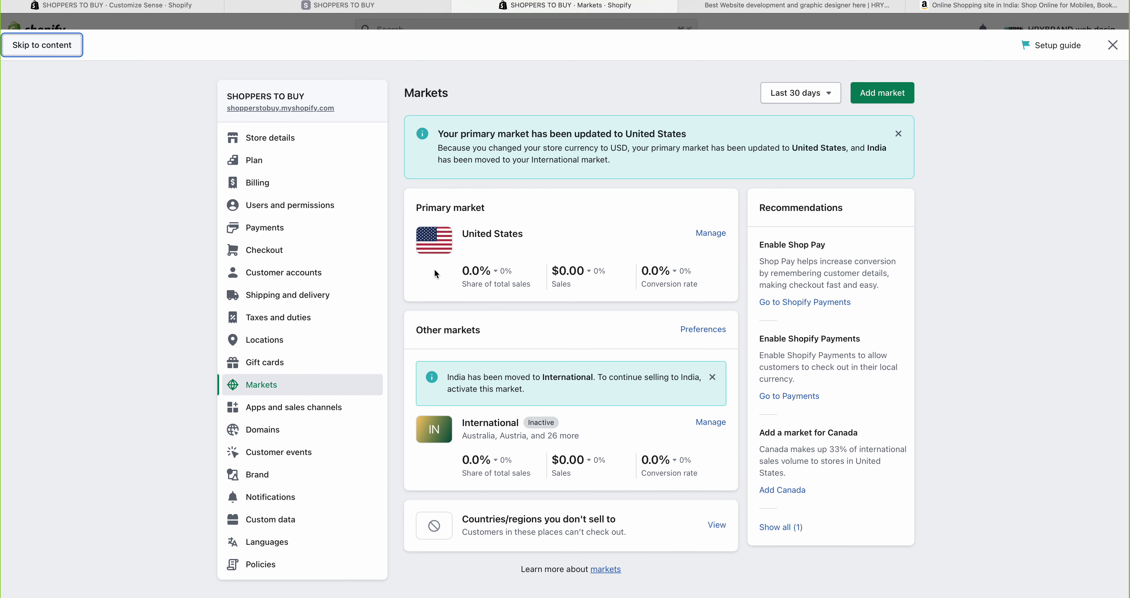
# - Examine the United States primary market's settings, including its Edit primary market page and preview options
pyautogui.click(710, 234)
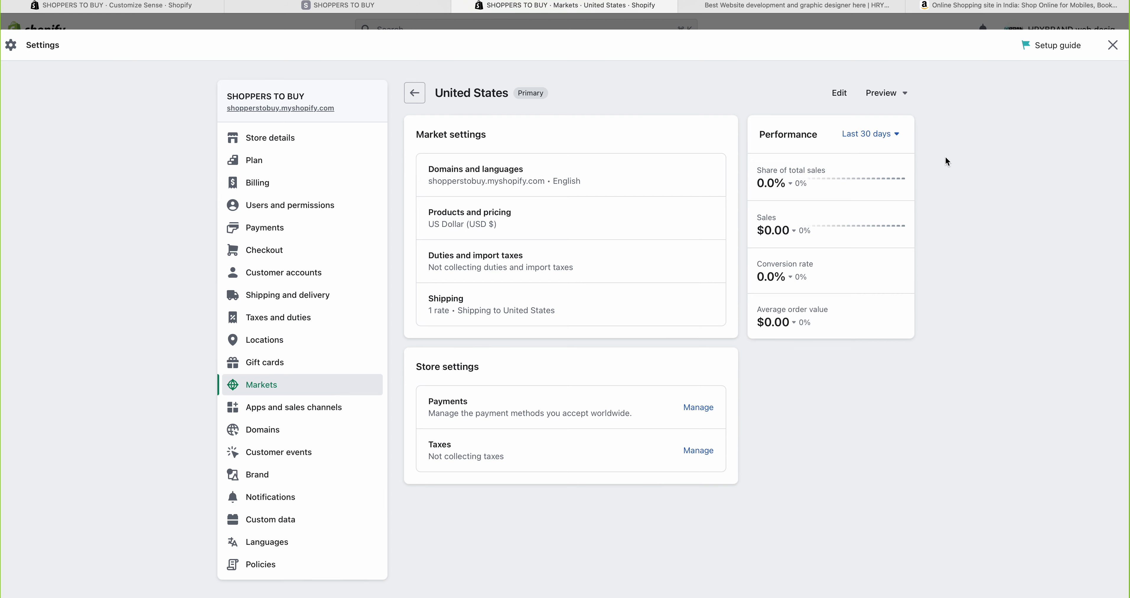
pyautogui.click(842, 92)
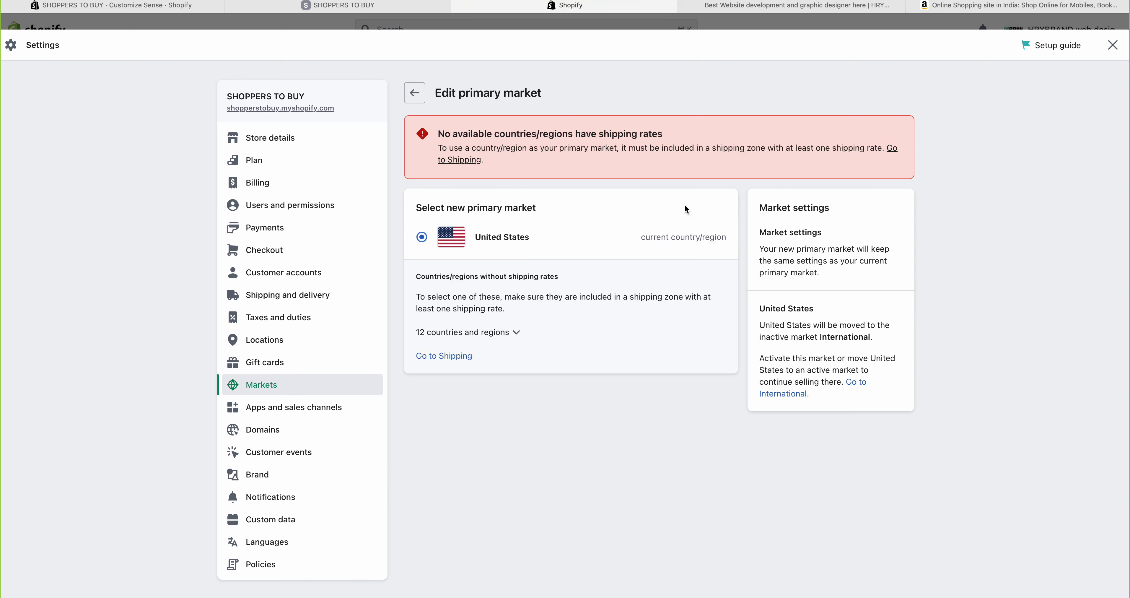
pyautogui.moveTo(439, 135); pyautogui.dragTo(663, 135)
pyautogui.click(643, 137)
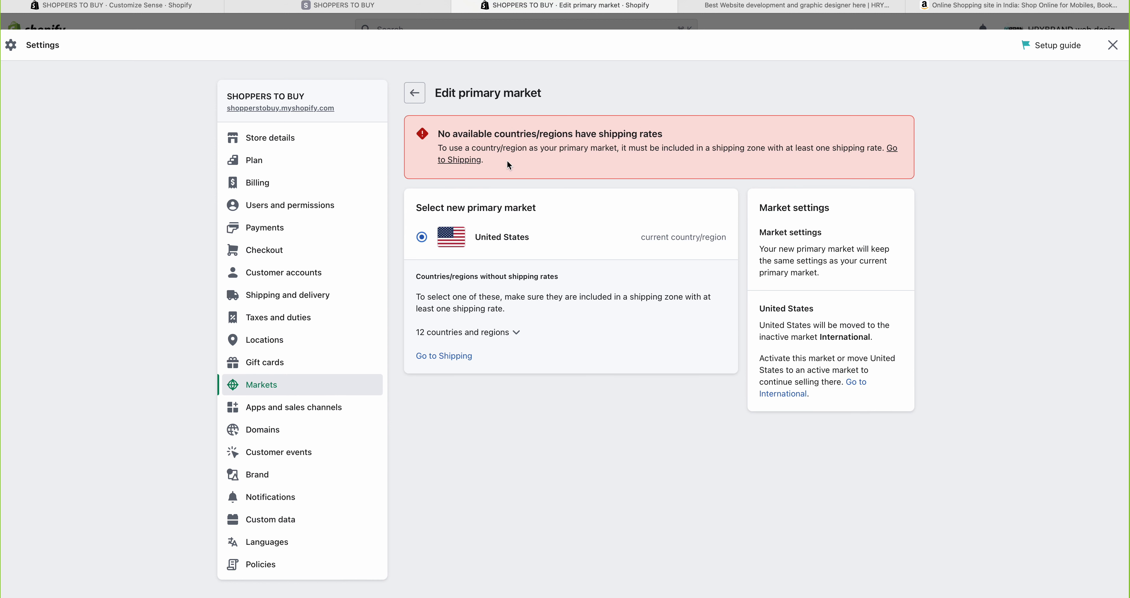
pyautogui.click(424, 86)
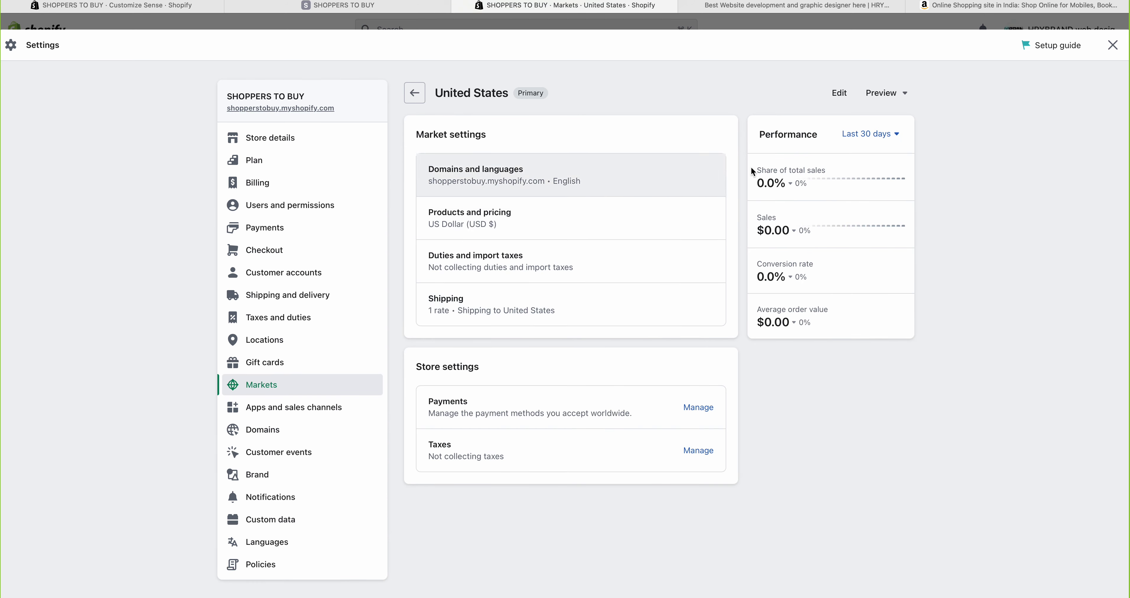
pyautogui.click(880, 97)
pyautogui.click(767, 95)
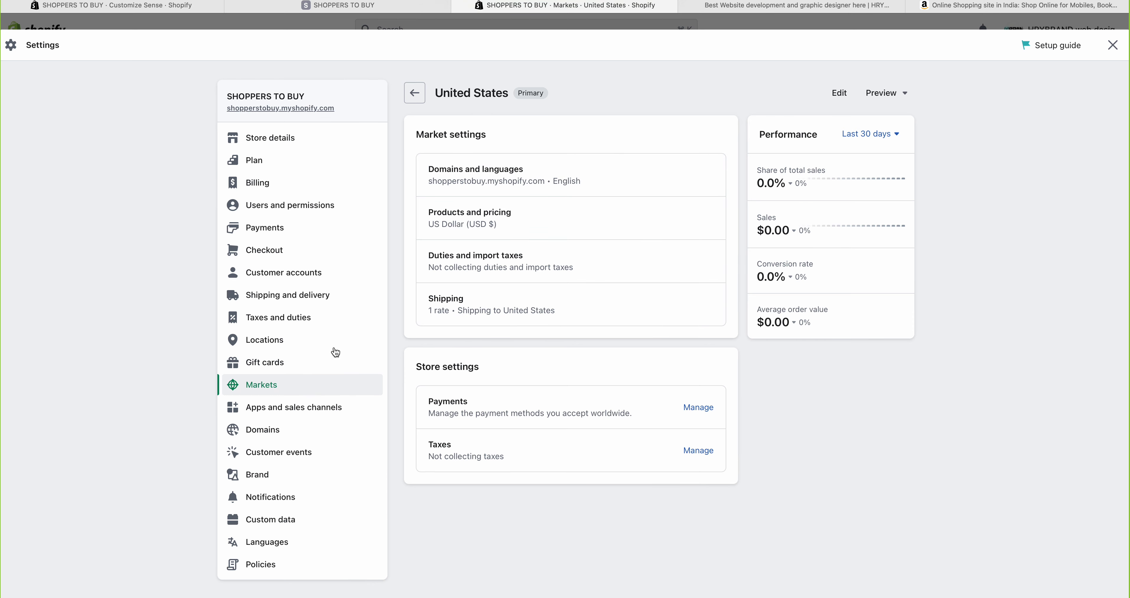
# - Review the store details settings, including the business address, store currency and time zone, and close the settings
pyautogui.click(281, 147)
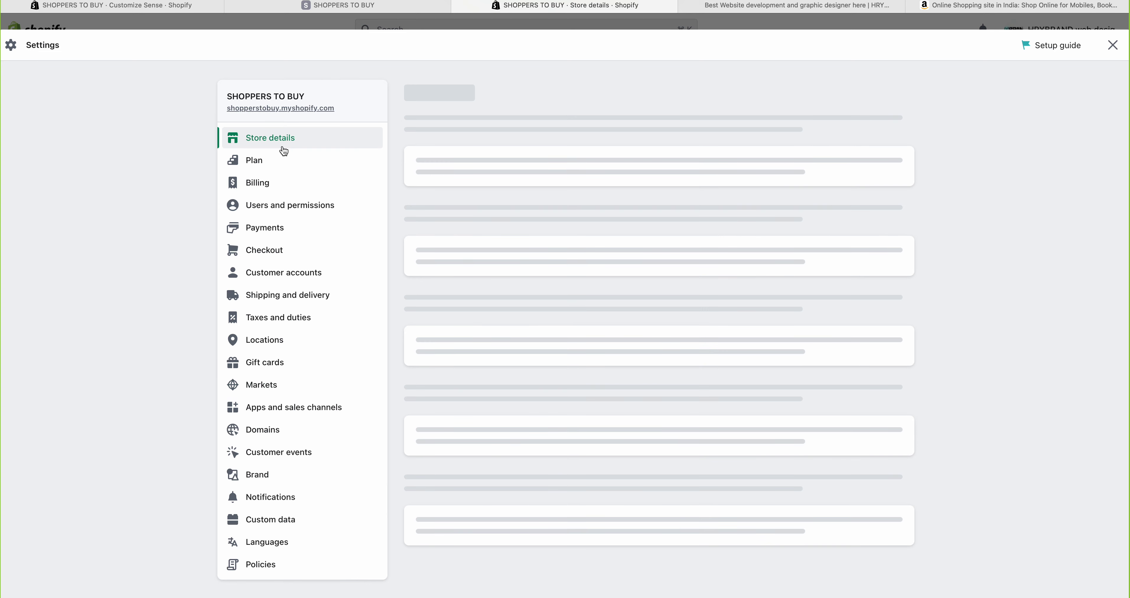
pyautogui.scroll(-4, 665, 252)
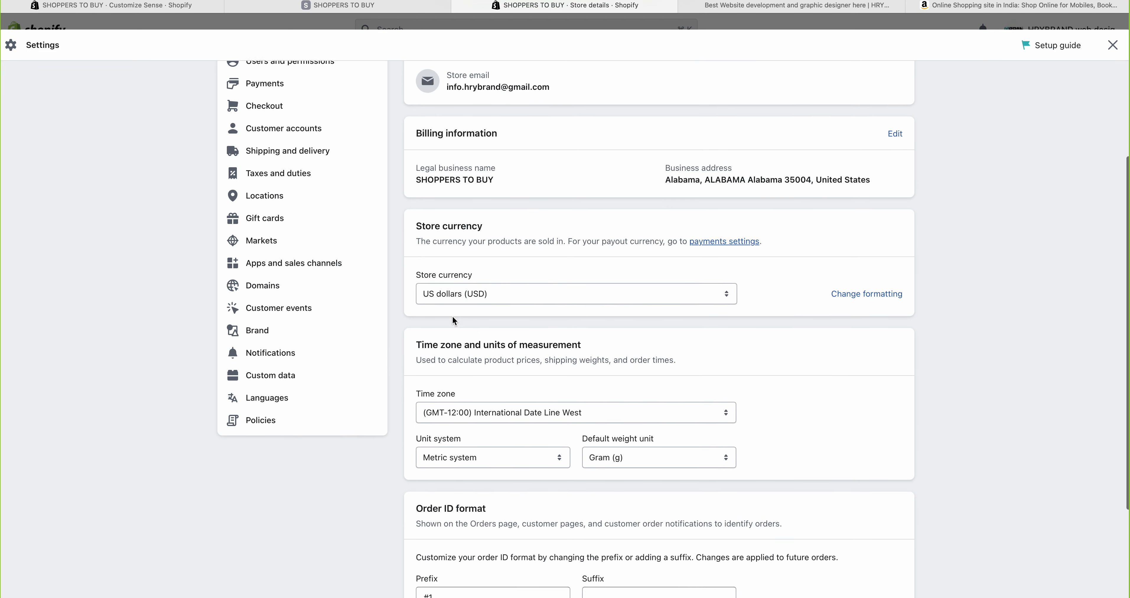
pyautogui.scroll(-2, 514, 287)
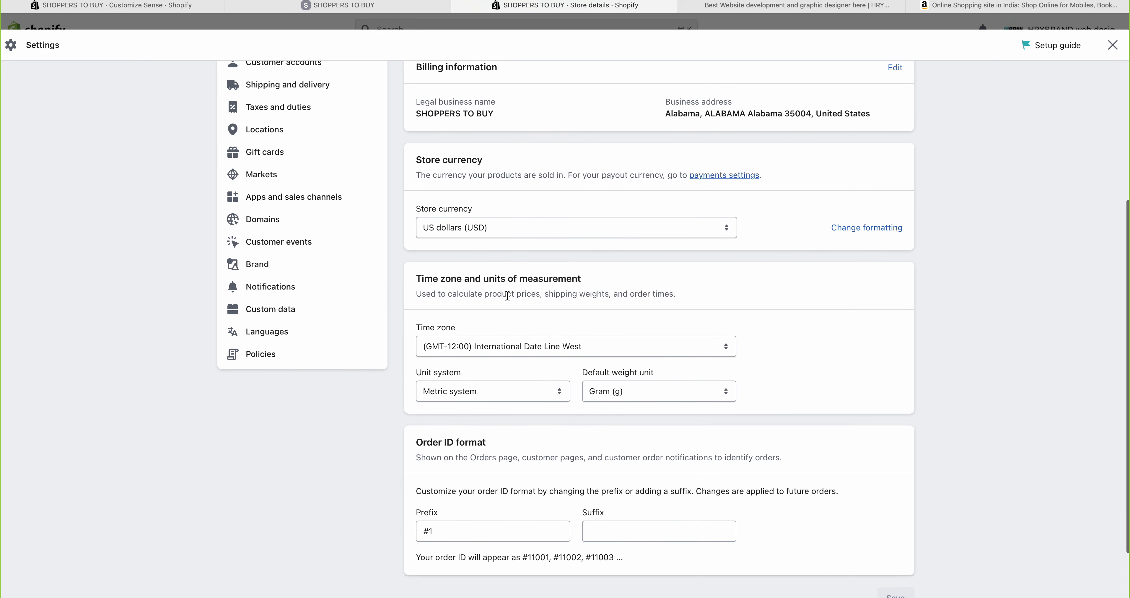
pyautogui.scroll(3, 509, 323)
pyautogui.scroll(1, 508, 323)
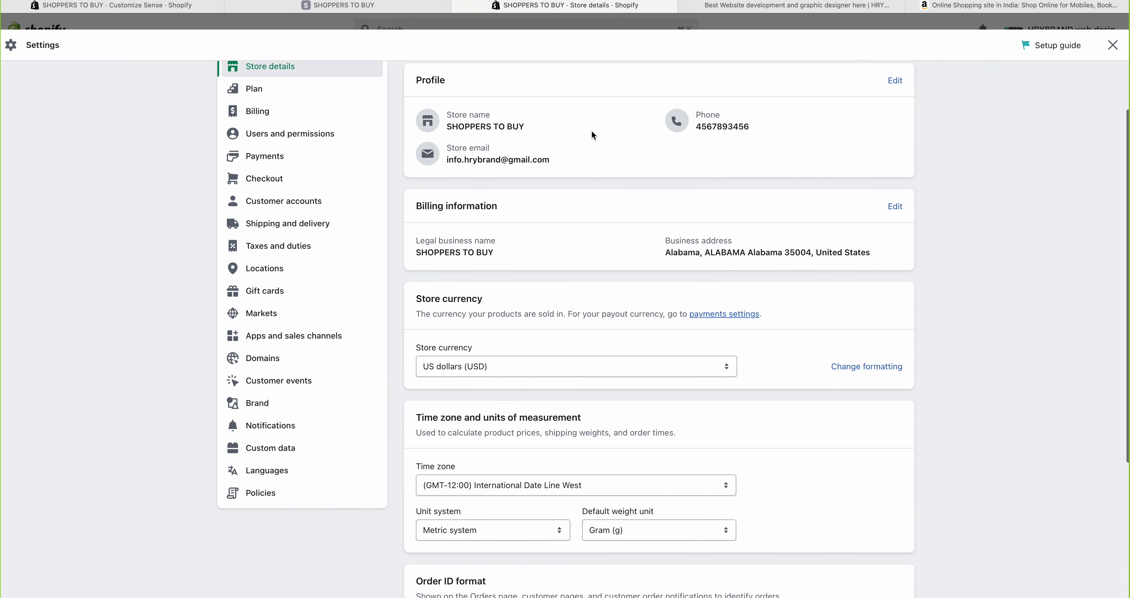
pyautogui.moveTo(669, 255); pyautogui.dragTo(853, 259)
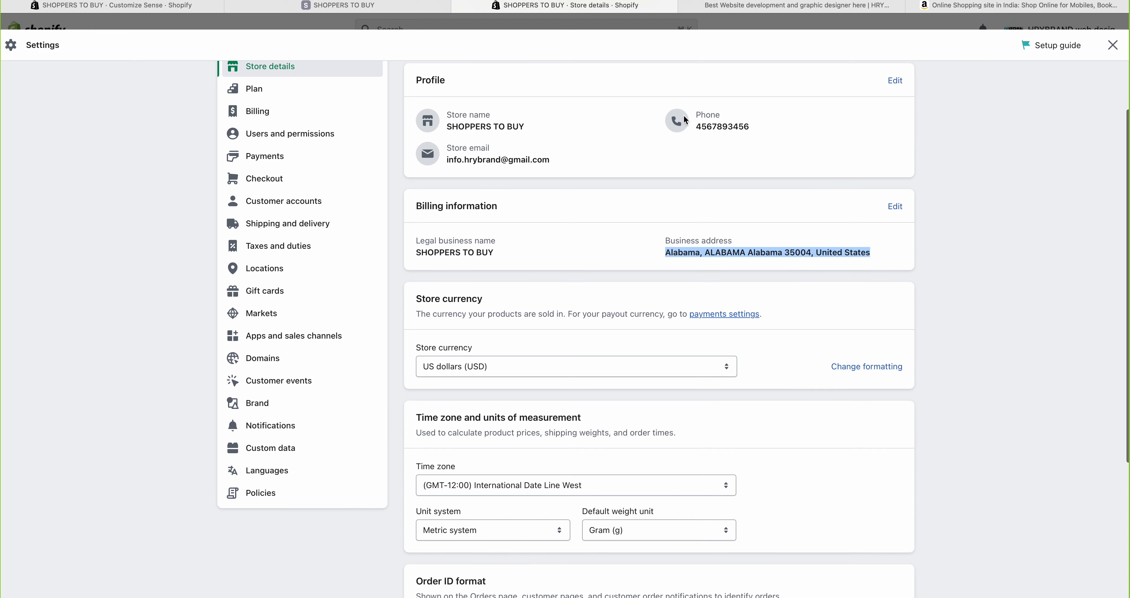
pyautogui.click(1113, 45)
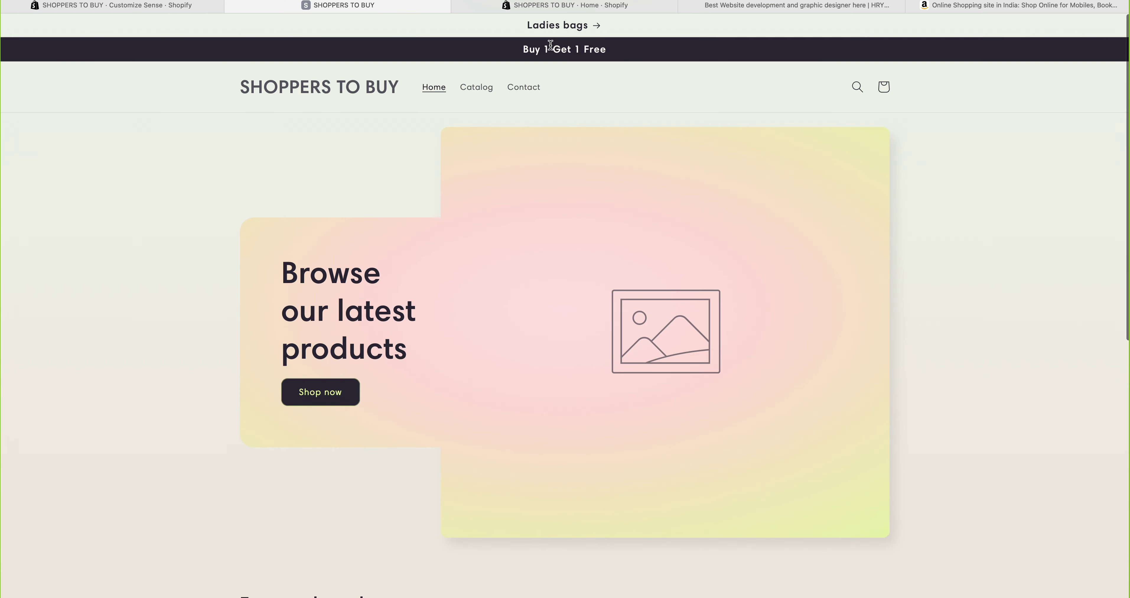
# - Return to the theme editor, enable the header's language selector and save the theme
pyautogui.click(149, 8)
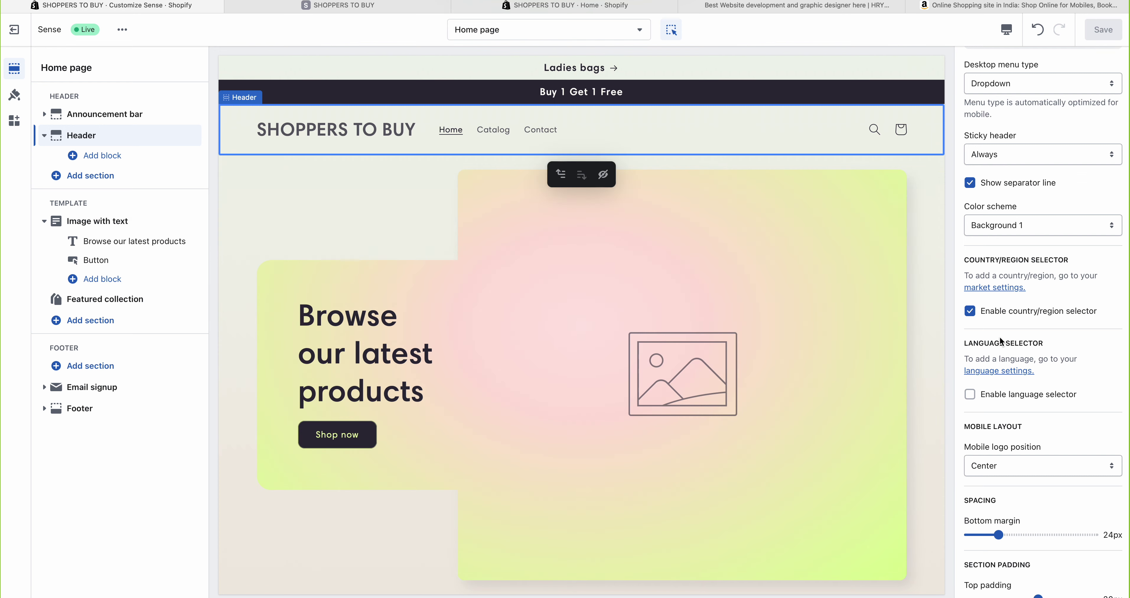
pyautogui.moveTo(967, 344); pyautogui.dragTo(1056, 340)
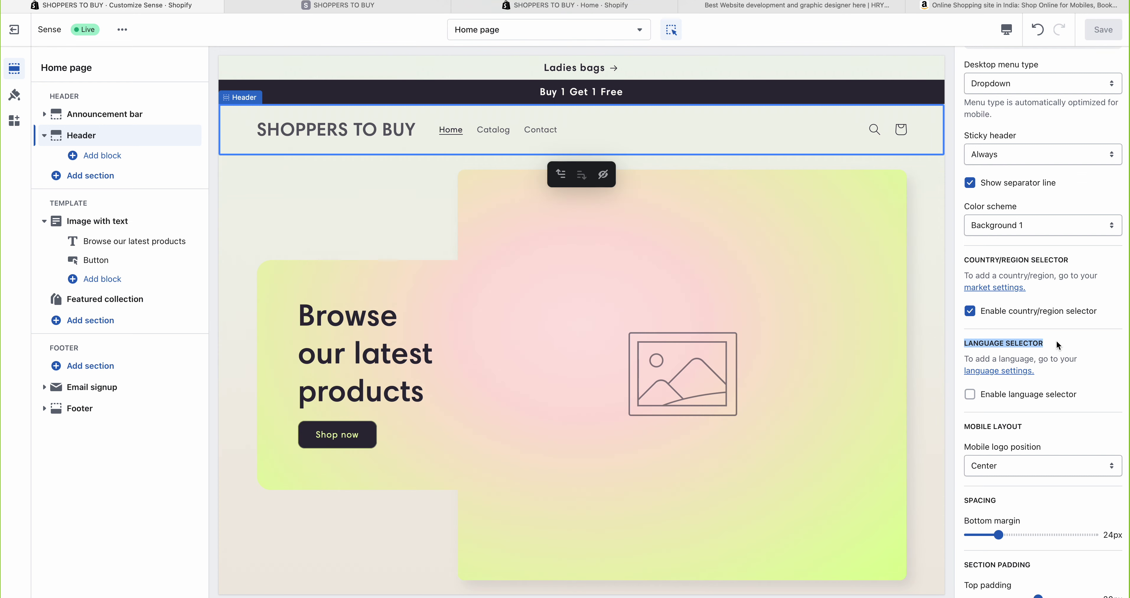
pyautogui.click(1056, 340)
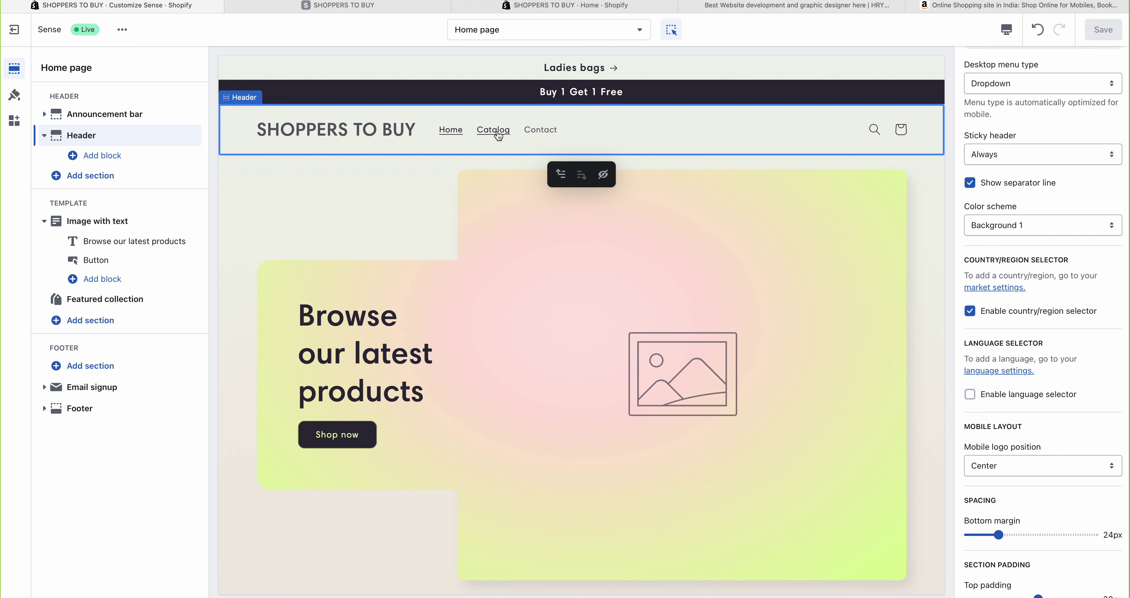
pyautogui.click(586, 6)
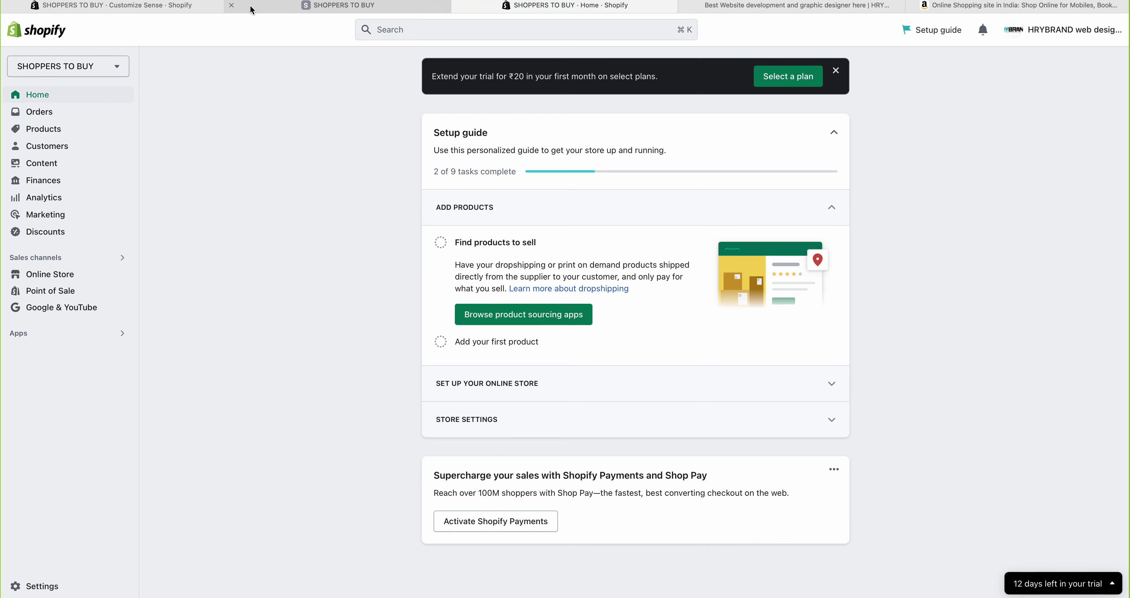
pyautogui.click(176, 7)
pyautogui.click(970, 396)
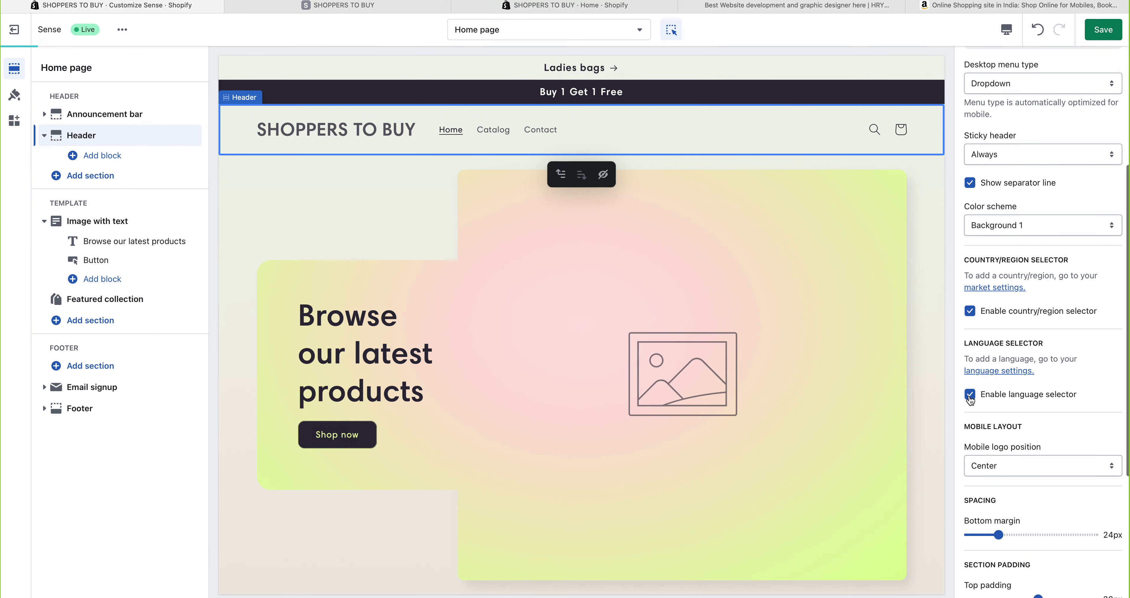
pyautogui.click(1103, 30)
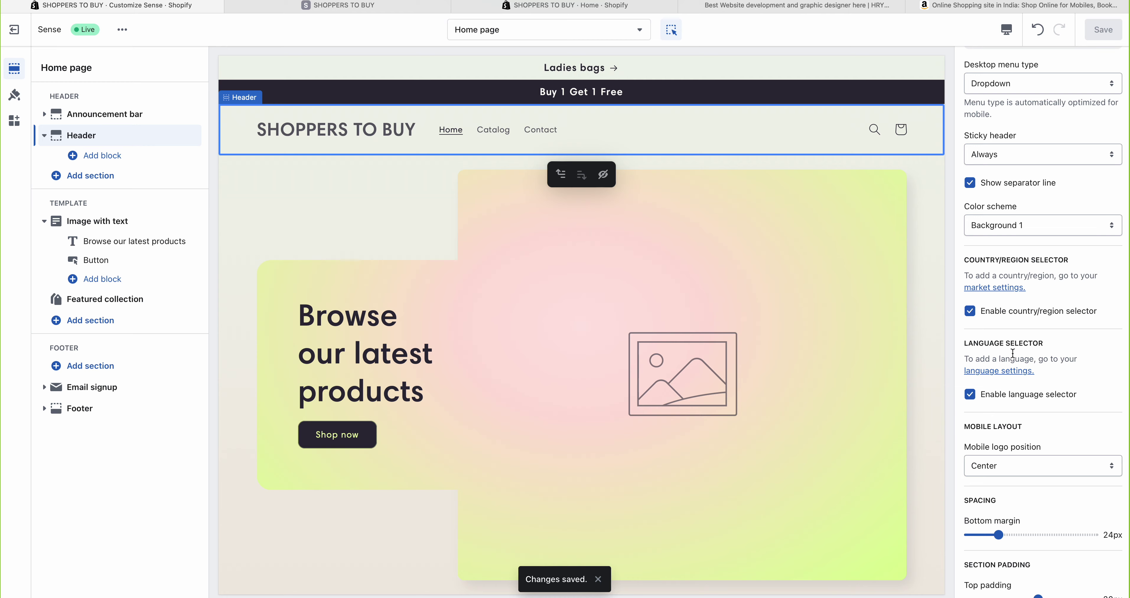
# - Open the store's language settings from the language selector options and check the default published language
pyautogui.click(990, 372)
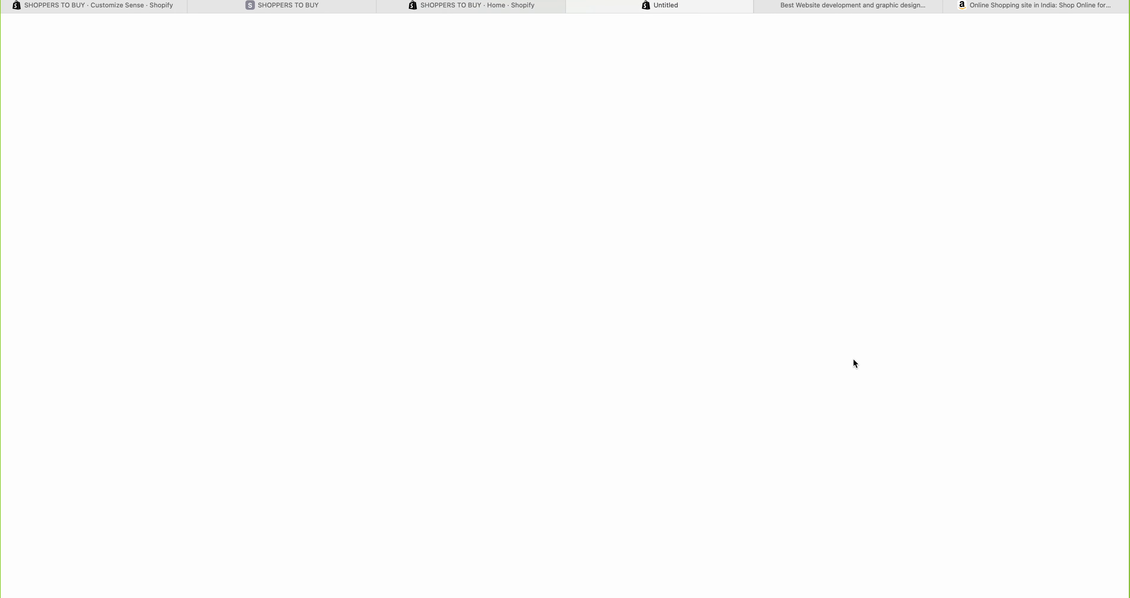
pyautogui.click(418, 11)
pyautogui.click(383, 5)
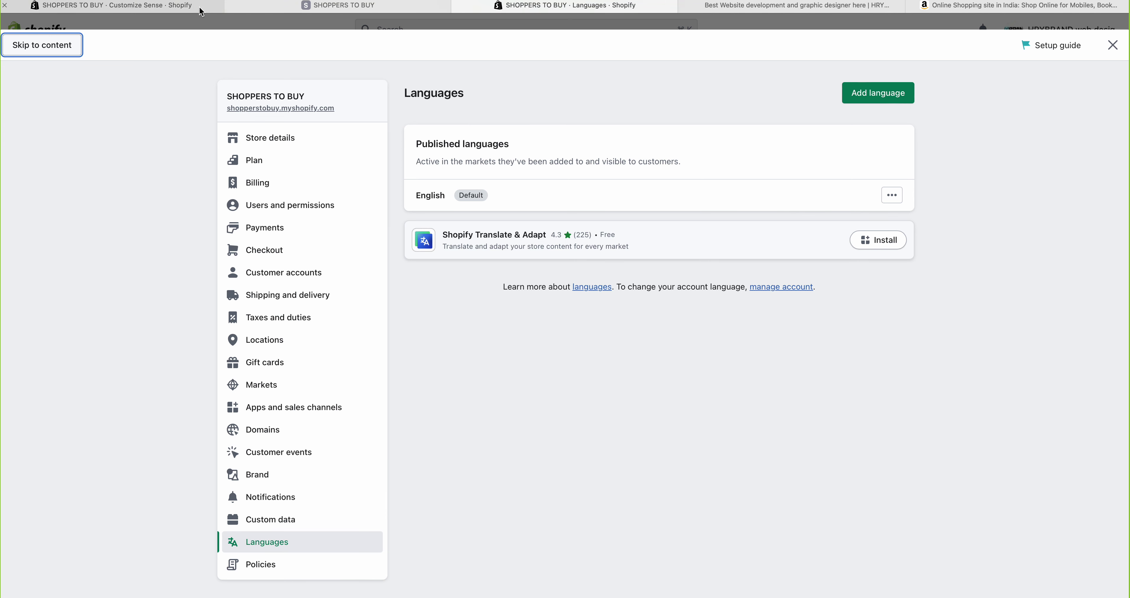
pyautogui.click(189, 7)
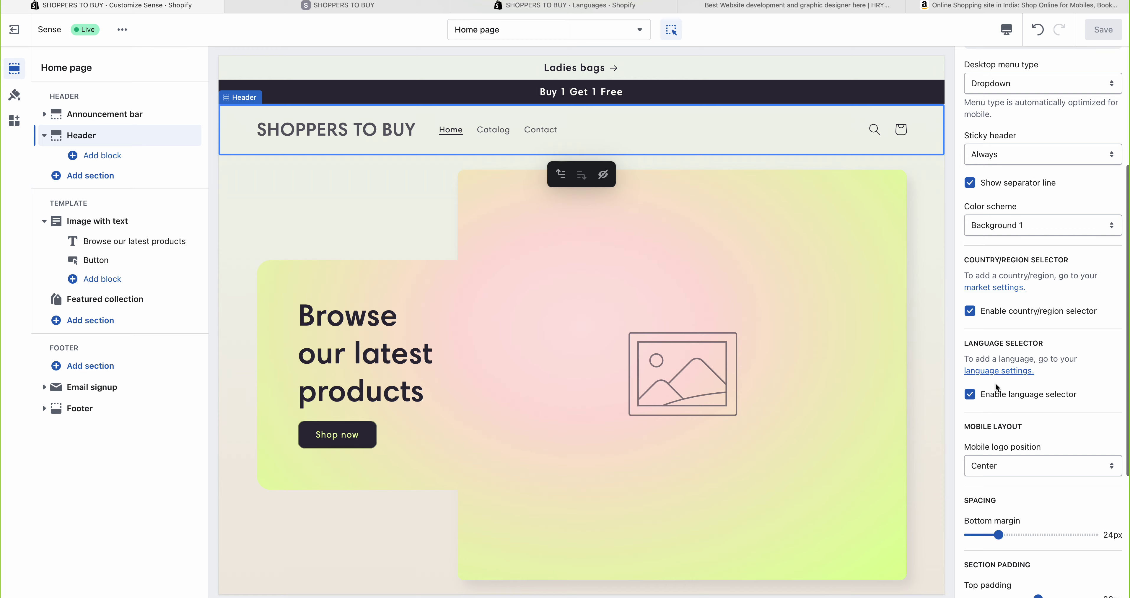
pyautogui.click(518, 6)
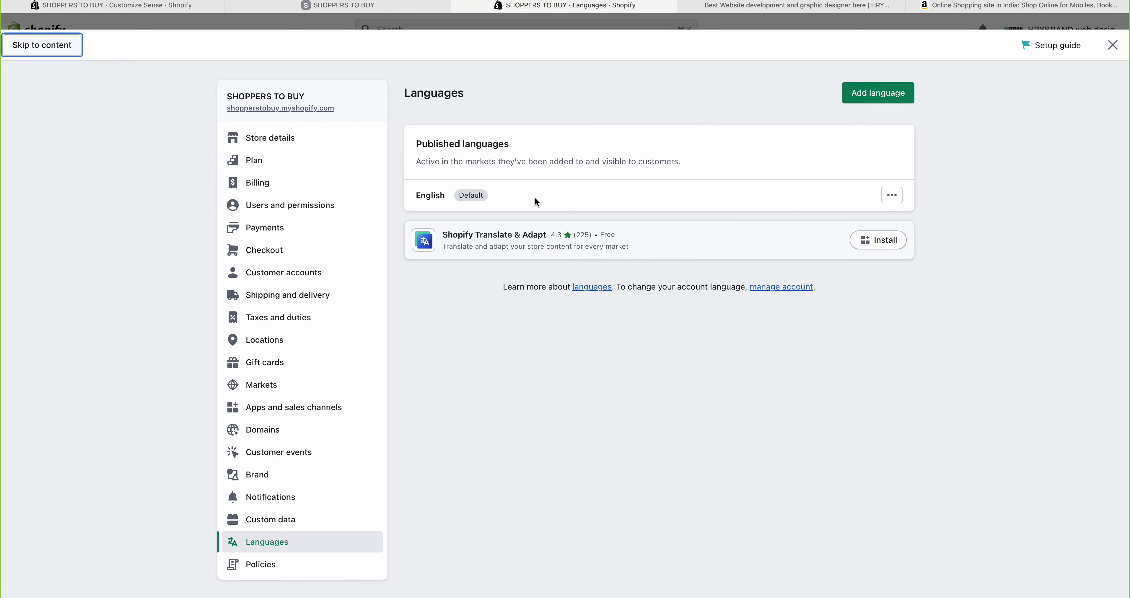
pyautogui.moveTo(456, 202); pyautogui.dragTo(499, 200)
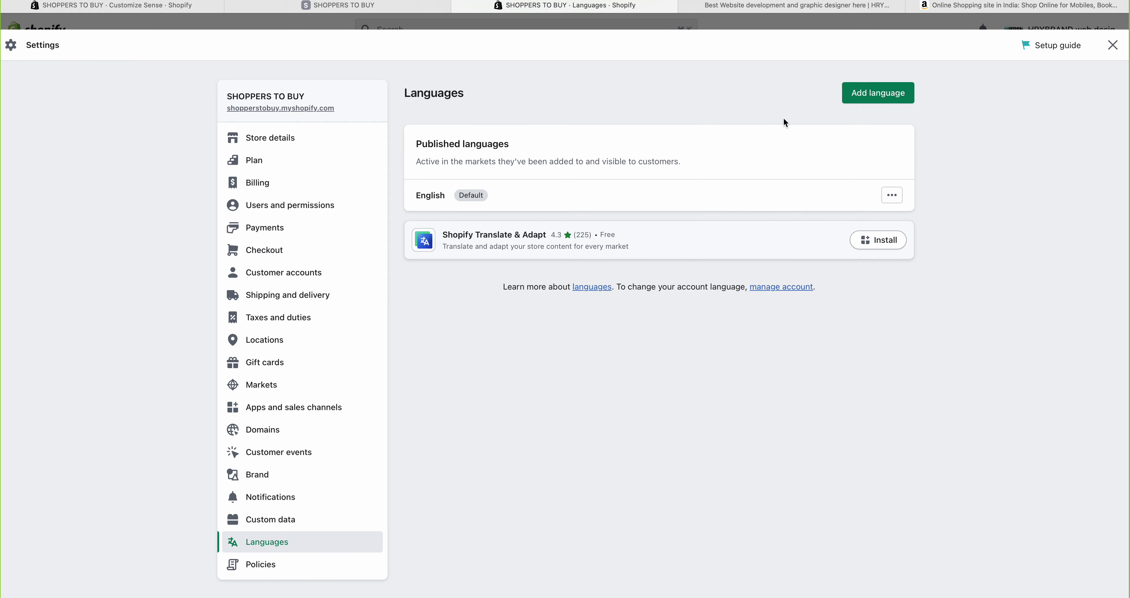
# - Add French as a store language
pyautogui.click(867, 95)
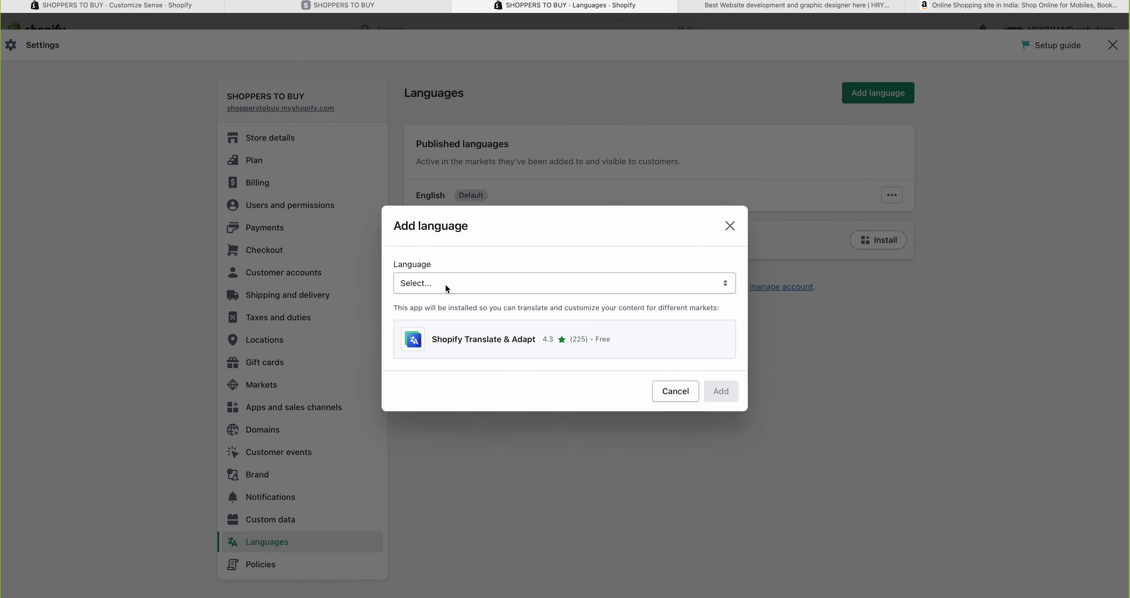
pyautogui.click(443, 284)
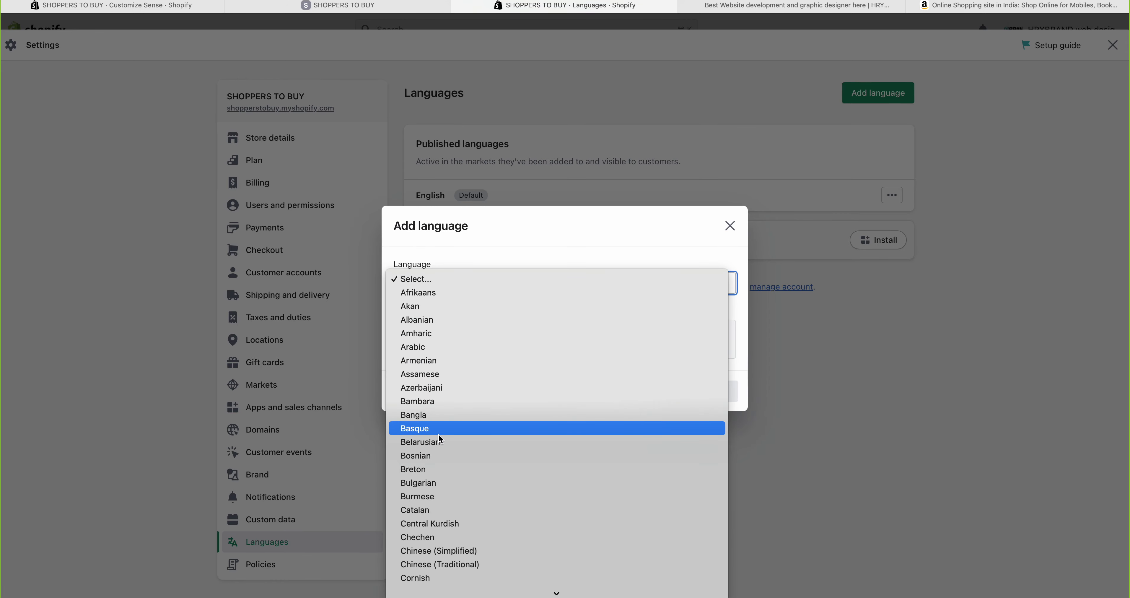
pyautogui.scroll(-10, 440, 436)
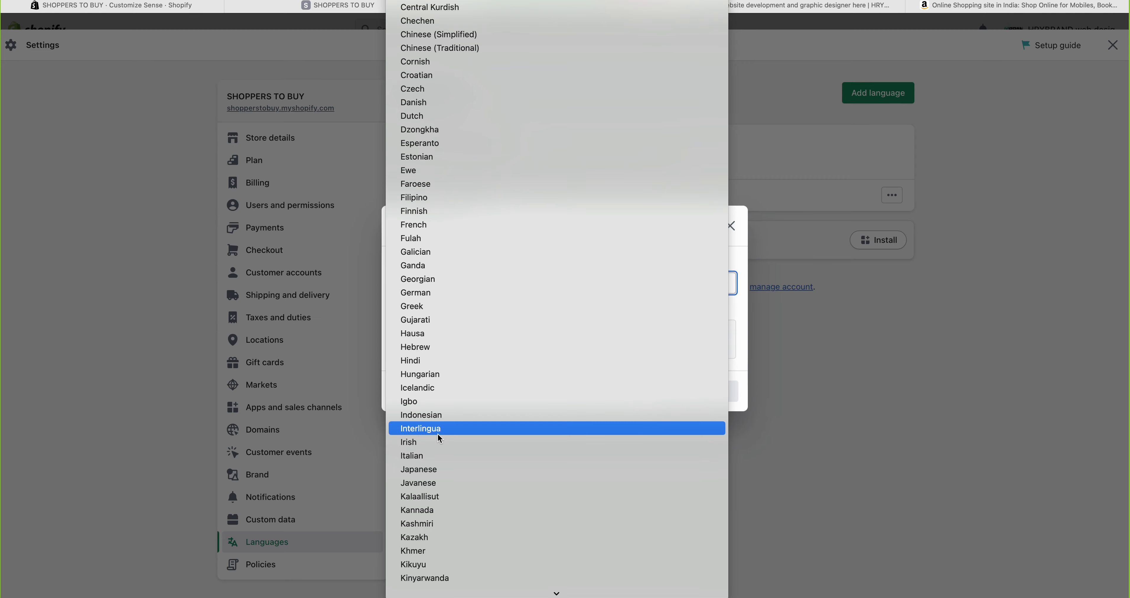
pyautogui.press('f')
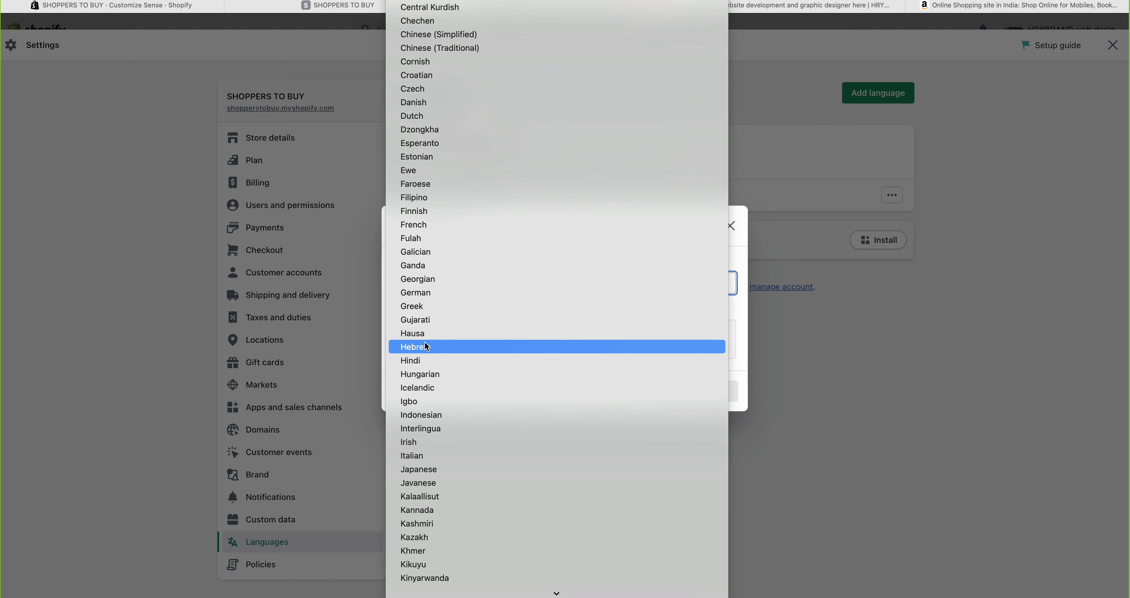
pyautogui.click(434, 225)
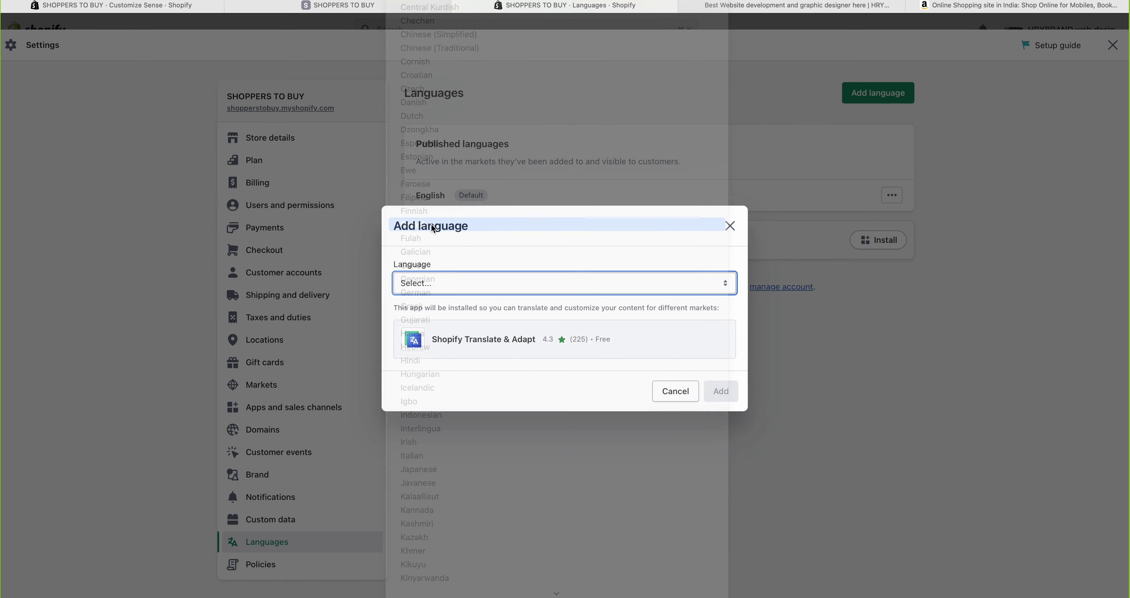
pyautogui.click(721, 421)
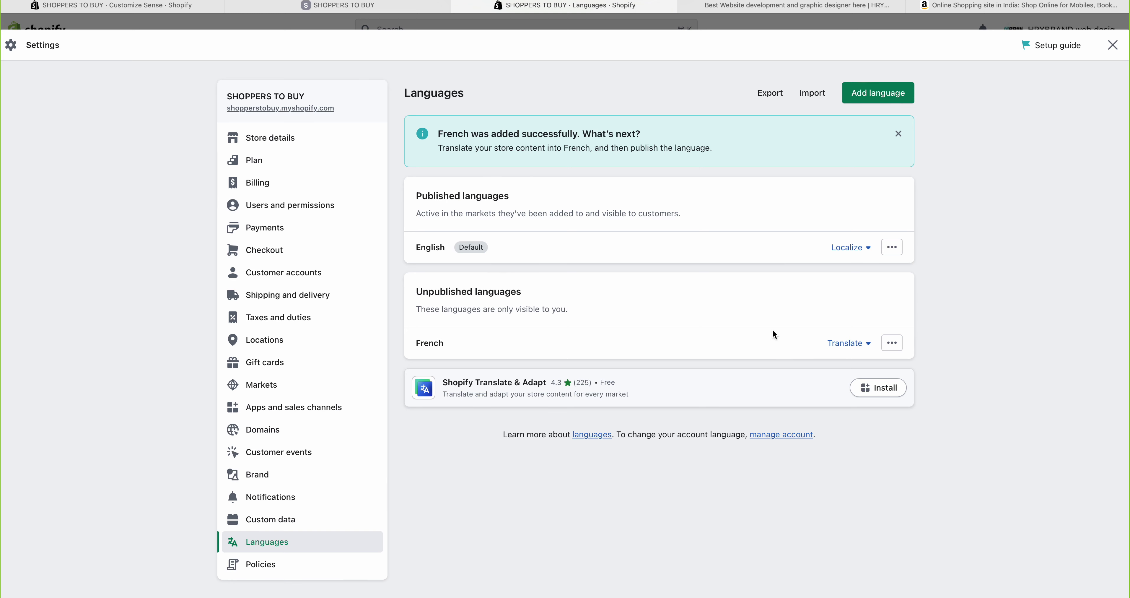
# - Publish the French language and check the English and French entries among the published languages
pyautogui.click(891, 342)
pyautogui.click(885, 374)
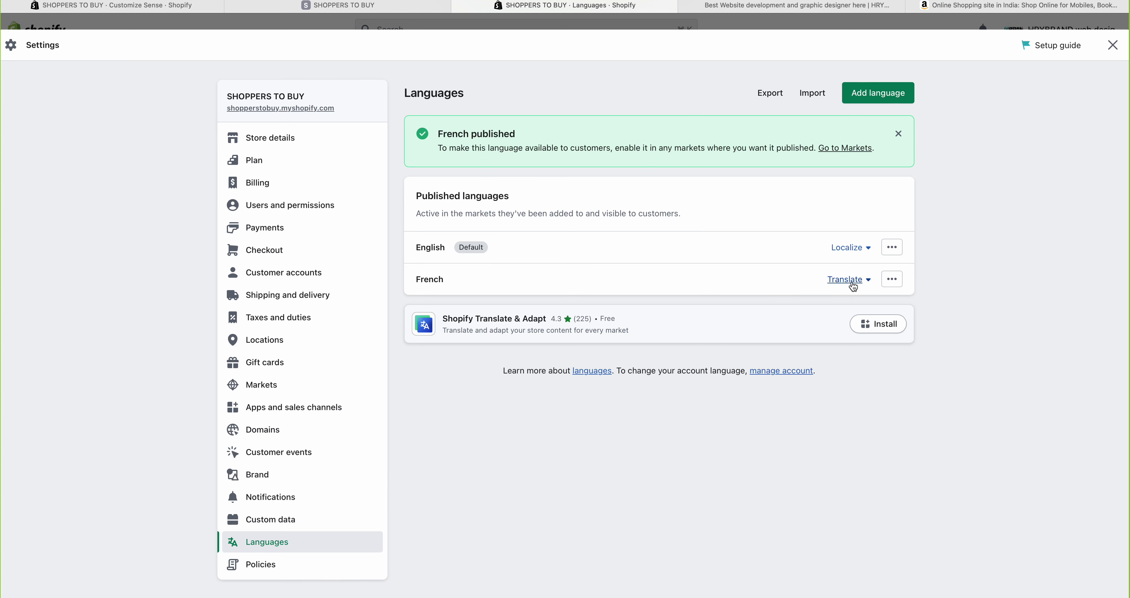
pyautogui.moveTo(418, 248); pyautogui.dragTo(461, 248)
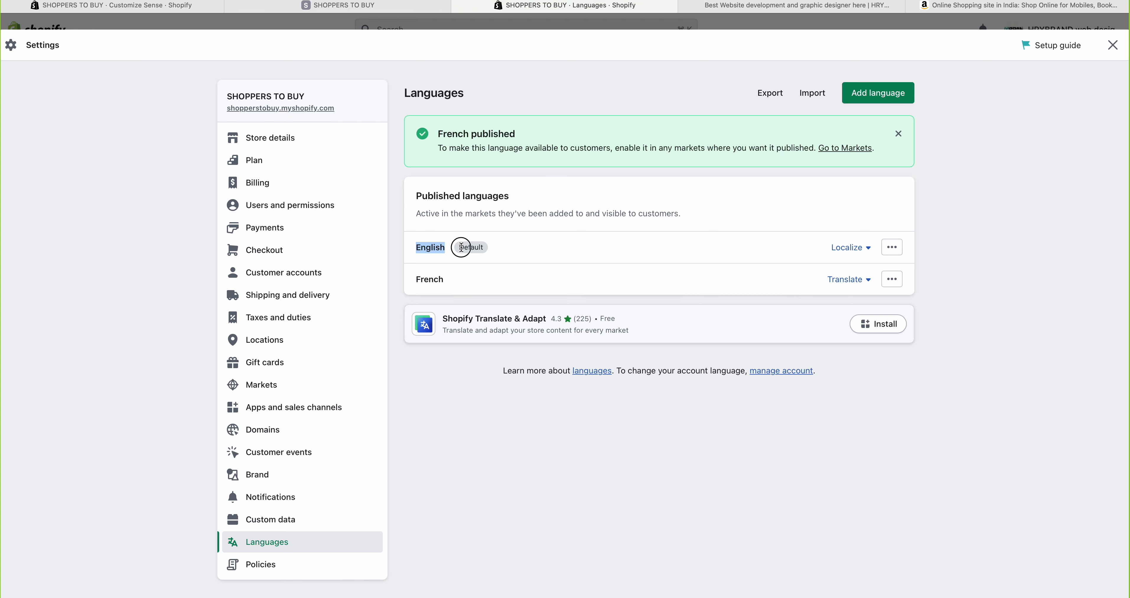
pyautogui.click(430, 254)
pyautogui.doubleClick(460, 245)
pyautogui.click(451, 293)
pyautogui.moveTo(415, 283); pyautogui.dragTo(461, 281)
pyautogui.click(464, 282)
# - Add Spanish as another store language
pyautogui.click(850, 99)
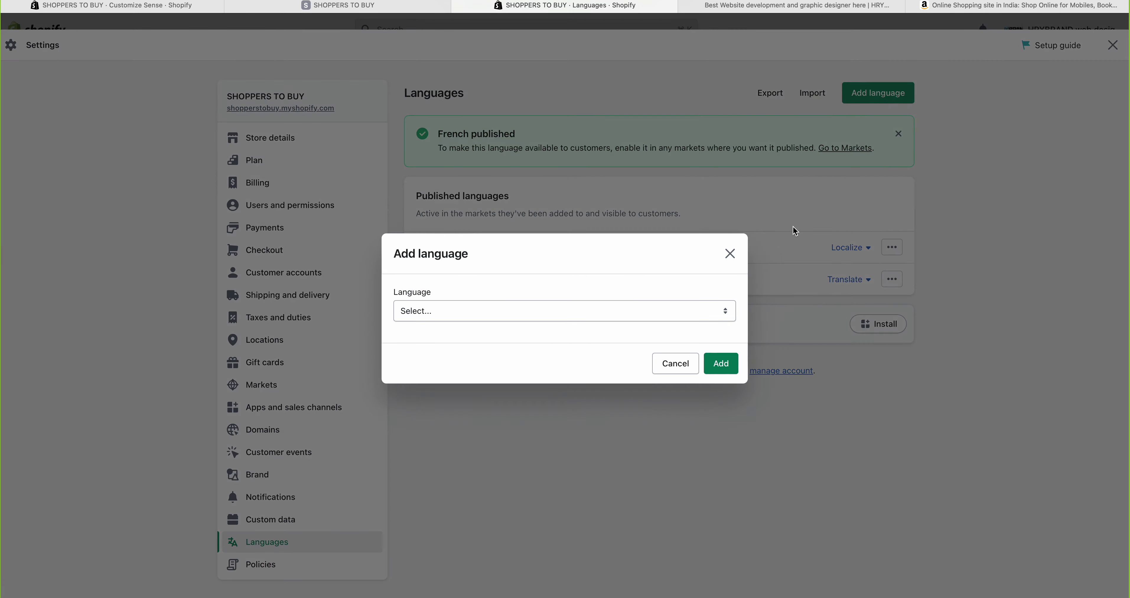
pyautogui.click(615, 320)
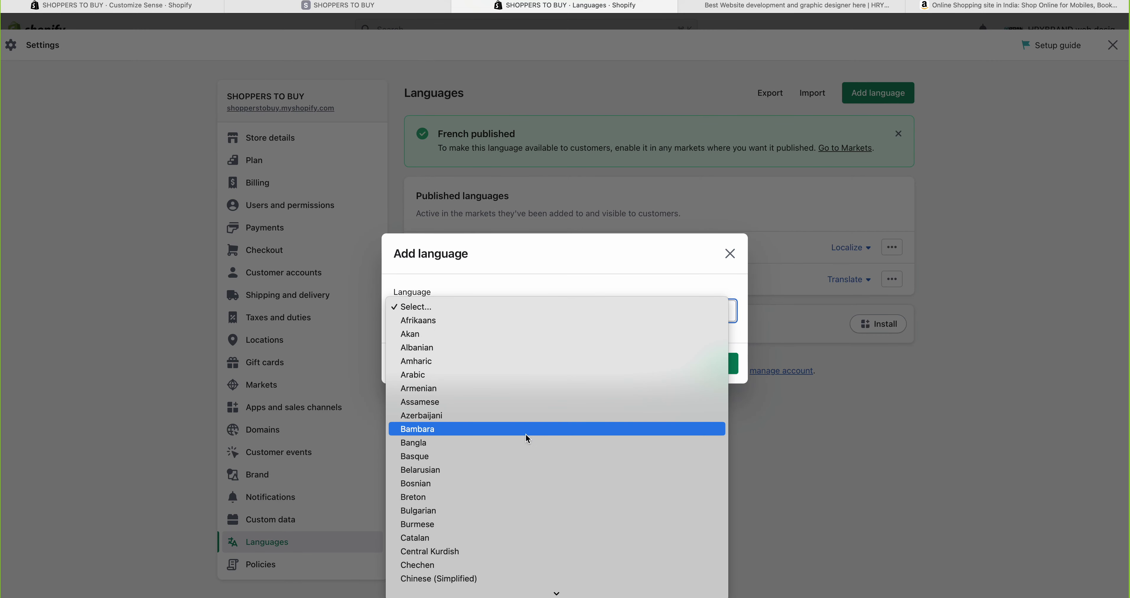
pyautogui.scroll(-5, 443, 389)
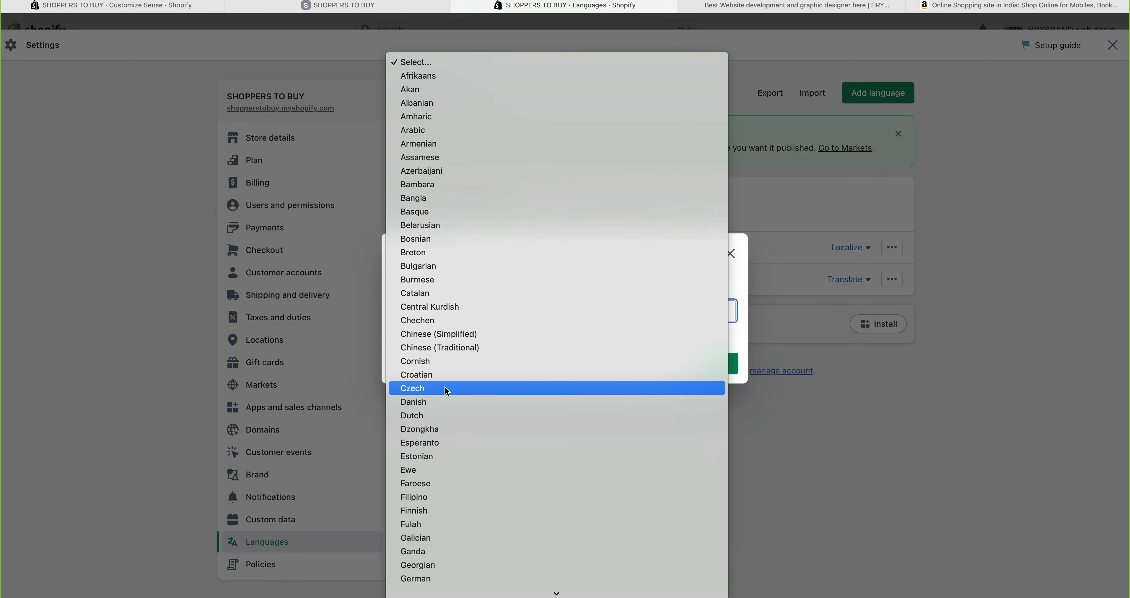
pyautogui.press('s')
pyautogui.press('u')
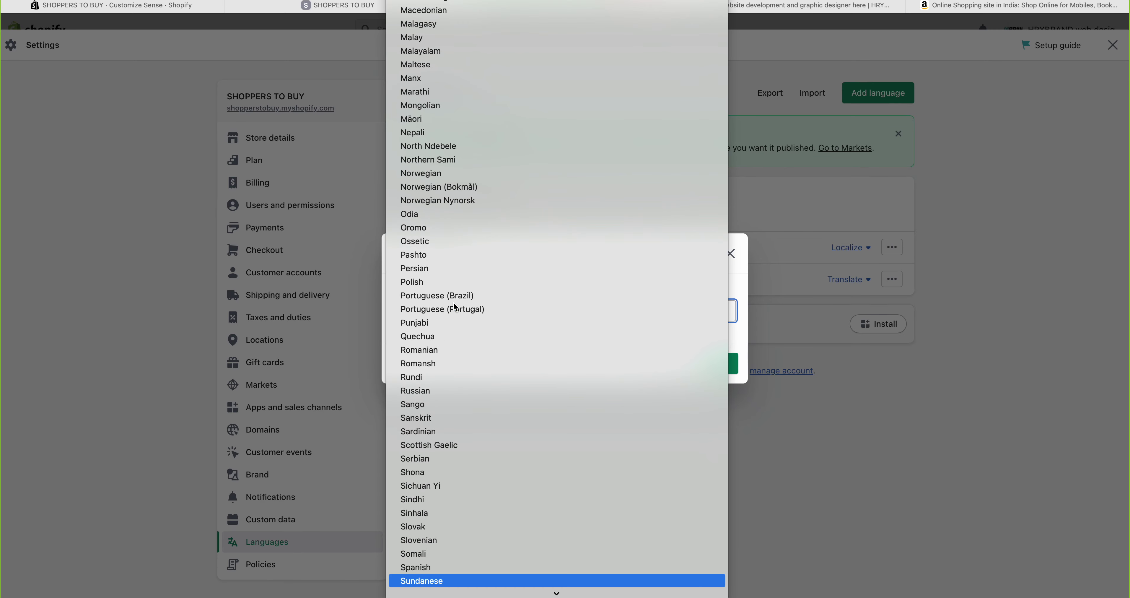
pyautogui.scroll(-3, 454, 439)
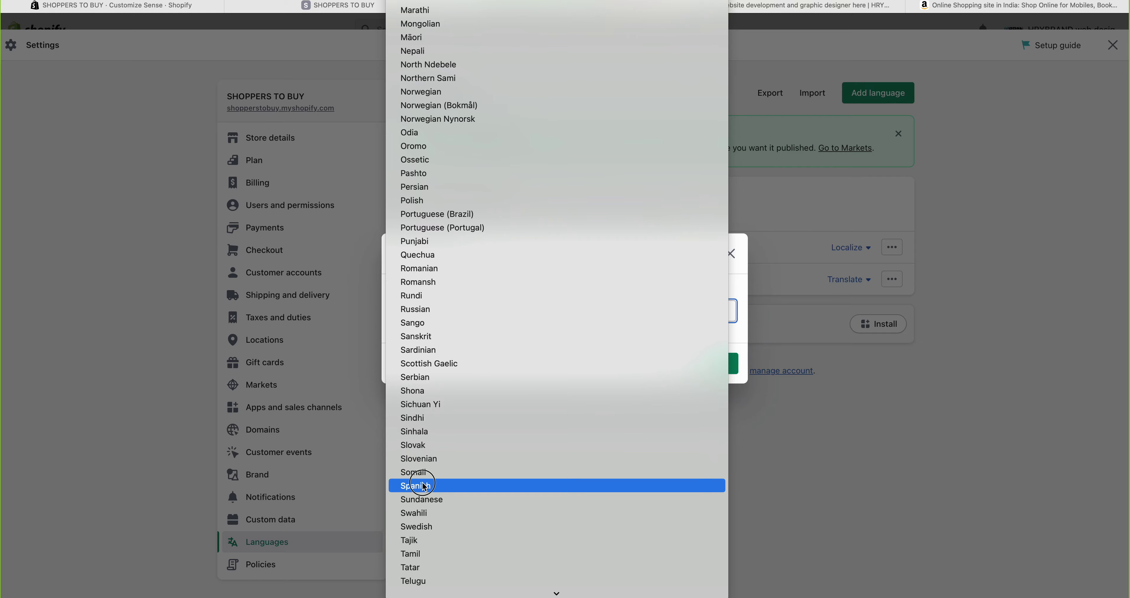
pyautogui.click(421, 484)
pyautogui.click(720, 387)
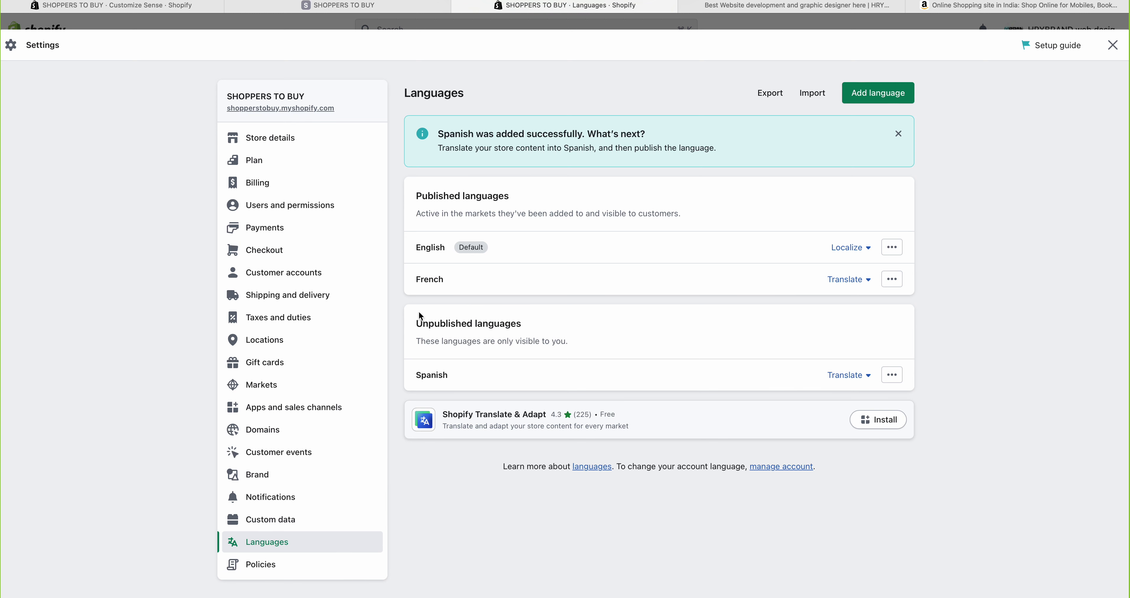
# - Publish the Spanish language from the unpublished languages
pyautogui.moveTo(416, 324); pyautogui.dragTo(527, 323)
pyautogui.click(532, 329)
pyautogui.click(891, 374)
pyautogui.click(880, 409)
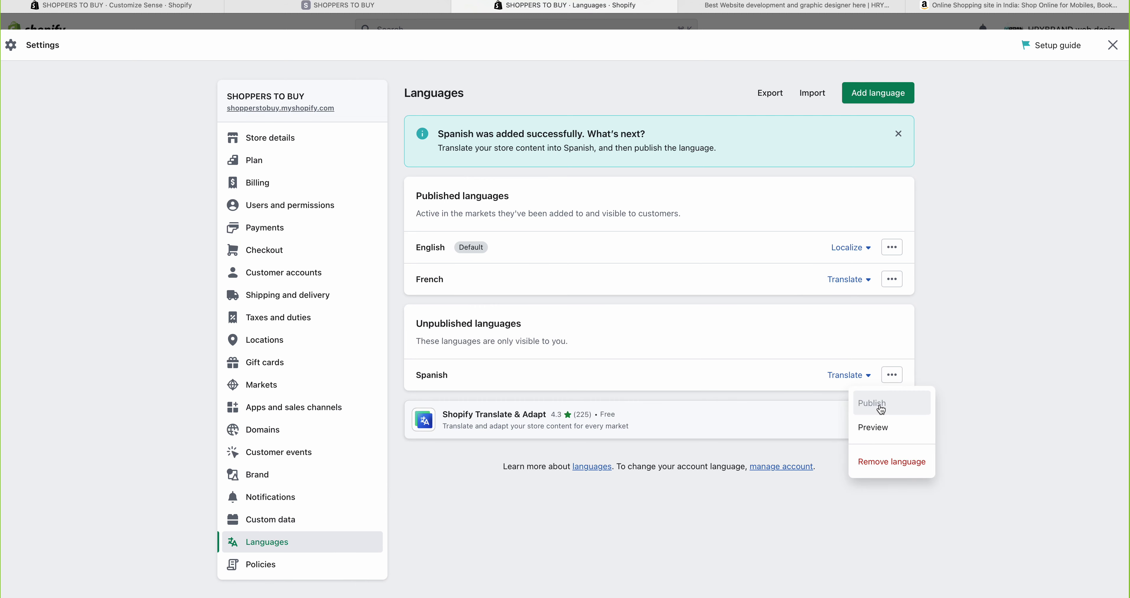
# - Examine the localization and translation options of the published English, French and Spanish languages
pyautogui.click(867, 250)
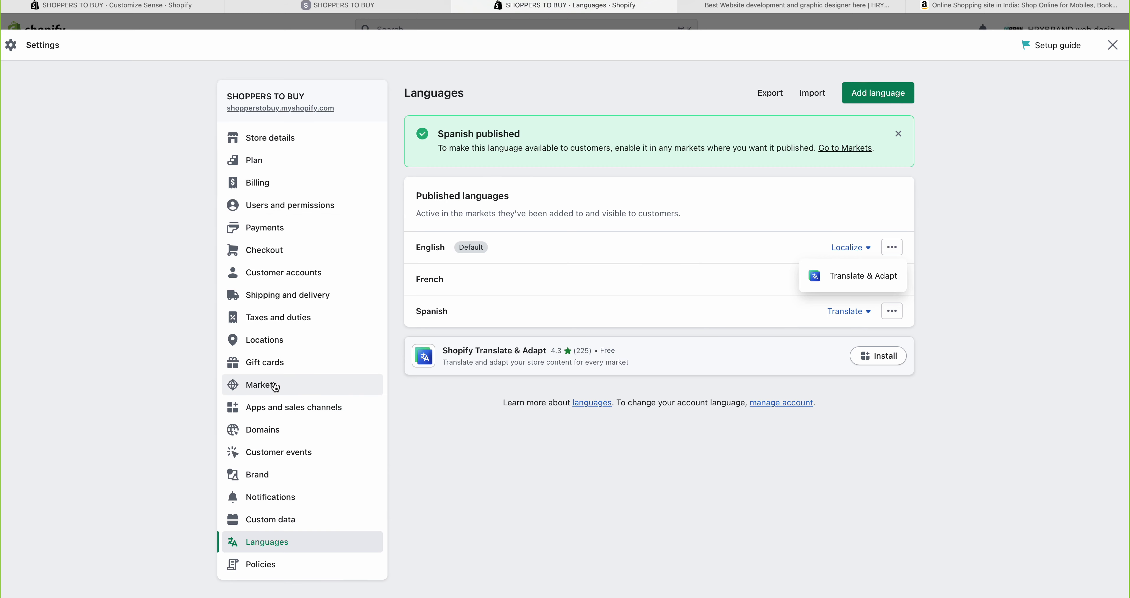
pyautogui.click(424, 280)
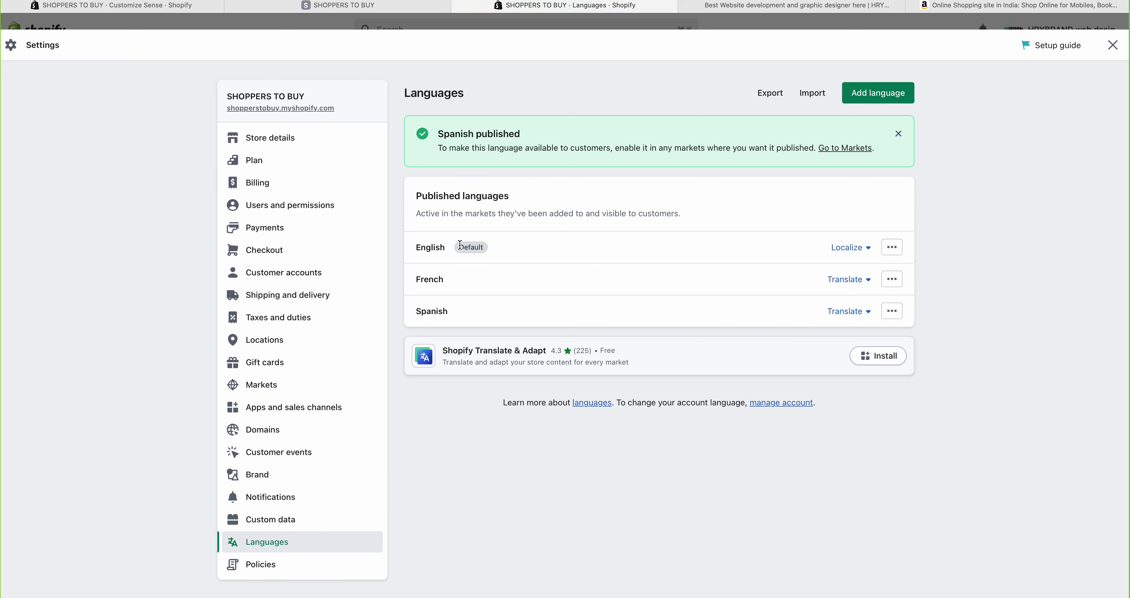
pyautogui.moveTo(460, 245); pyautogui.dragTo(497, 245)
pyautogui.click(501, 251)
pyautogui.click(846, 279)
pyautogui.click(925, 310)
pyautogui.click(865, 316)
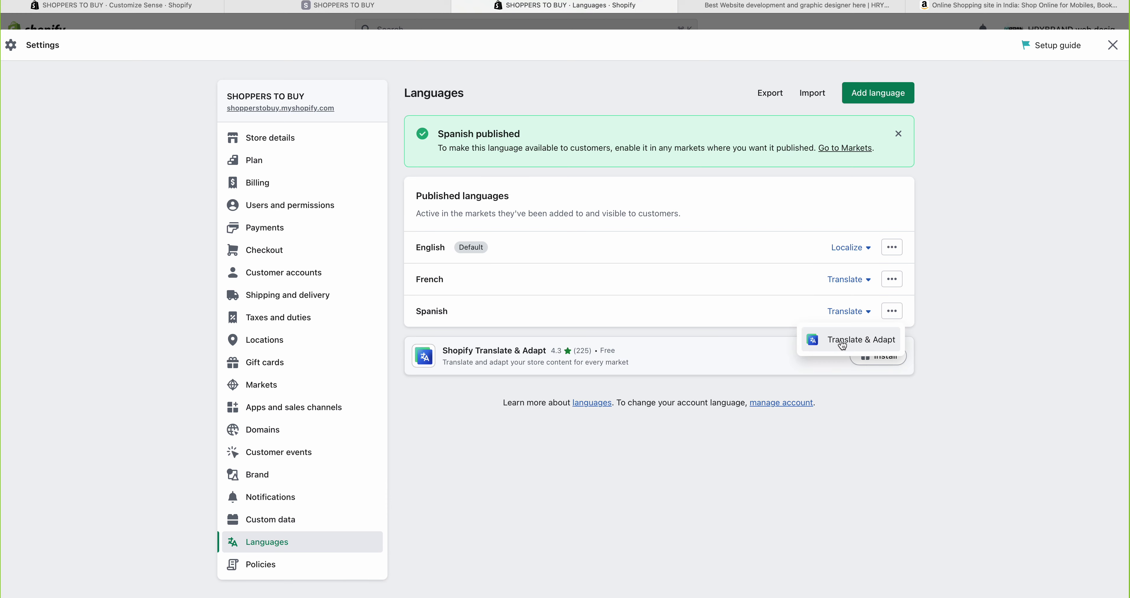
# - Switch to the storefront page and reload it to pick up the published languages
pyautogui.click(773, 355)
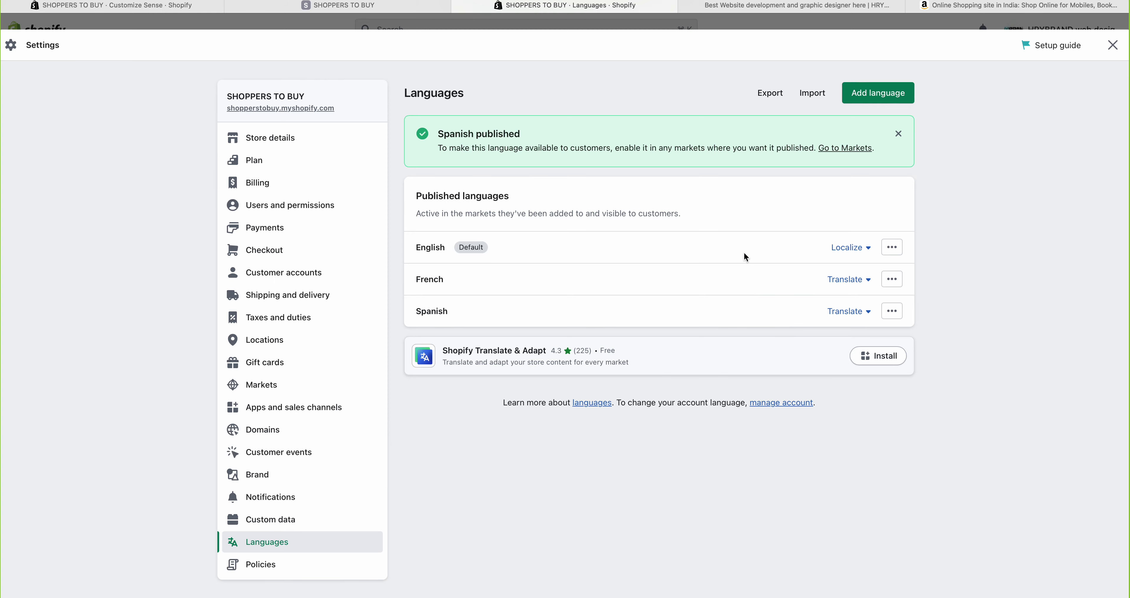
pyautogui.click(347, 6)
pyautogui.click(165, 9)
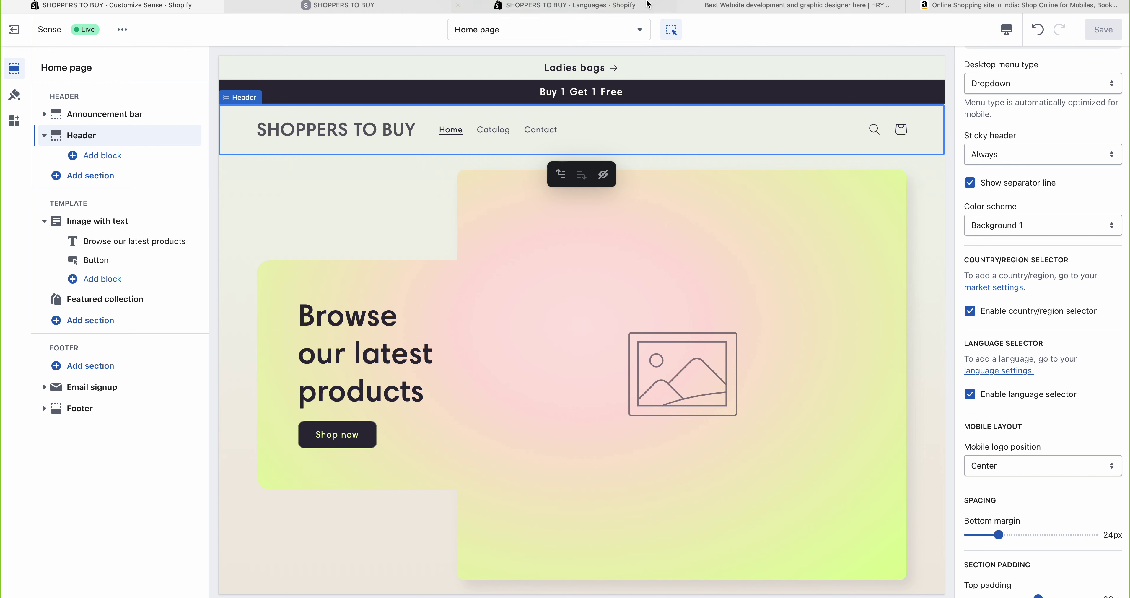
pyautogui.click(570, 6)
pyautogui.click(285, 6)
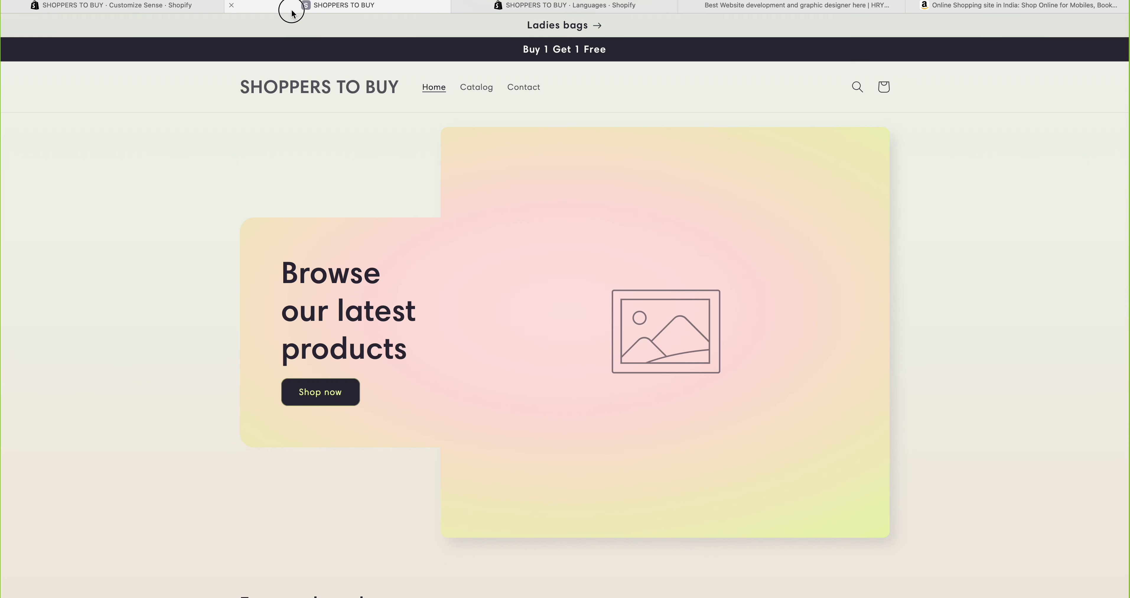
pyautogui.rightClick(368, 170)
pyautogui.click(392, 191)
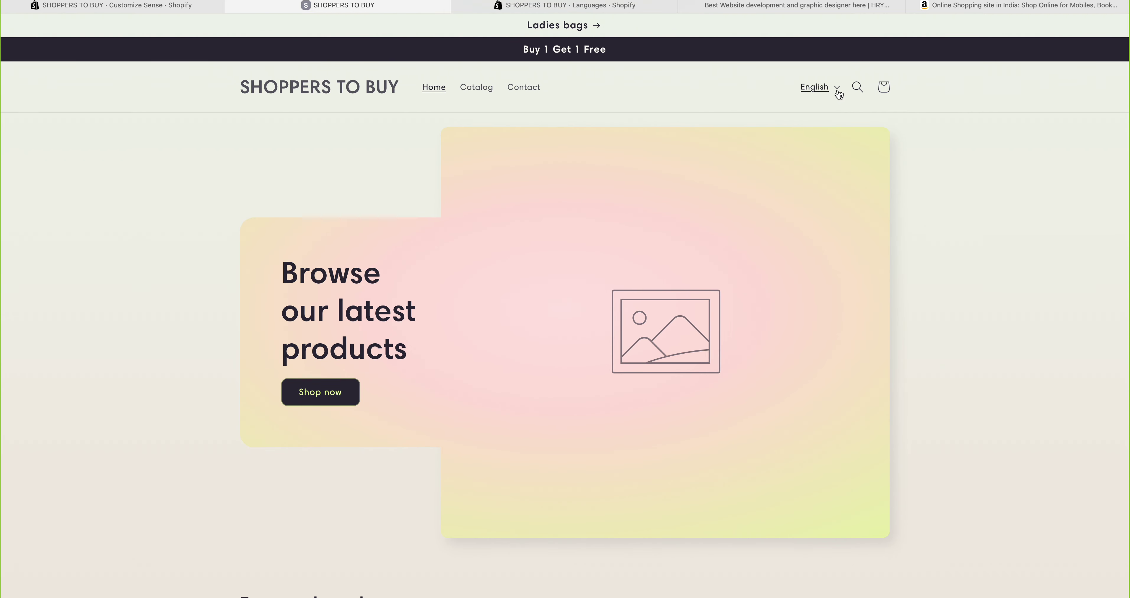
# - Examine the choices offered by the storefront header's language selector
pyautogui.click(837, 90)
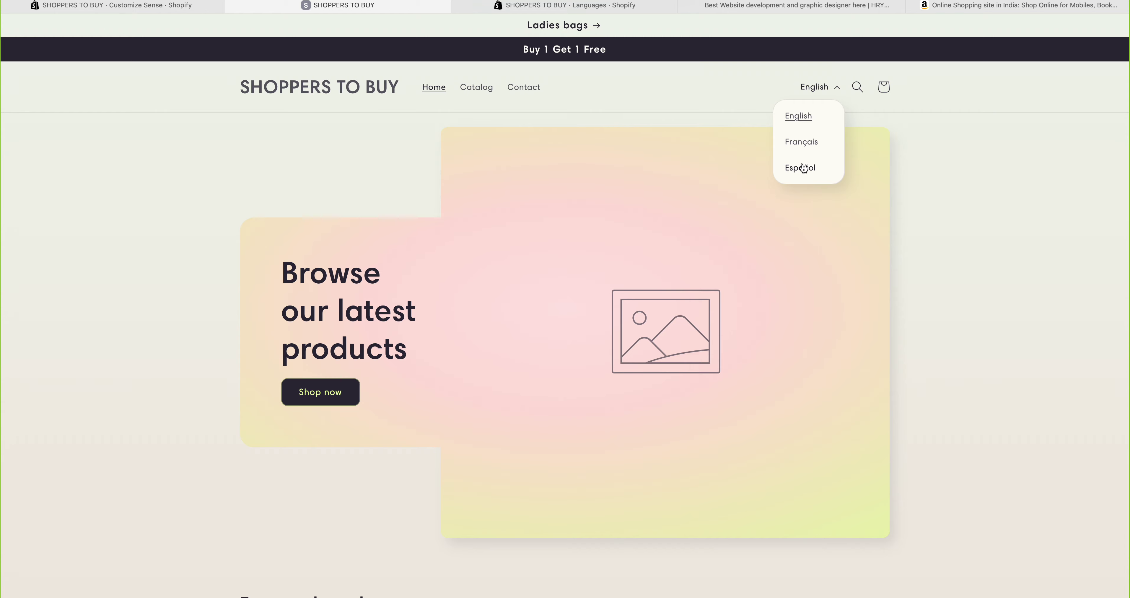
pyautogui.click(713, 98)
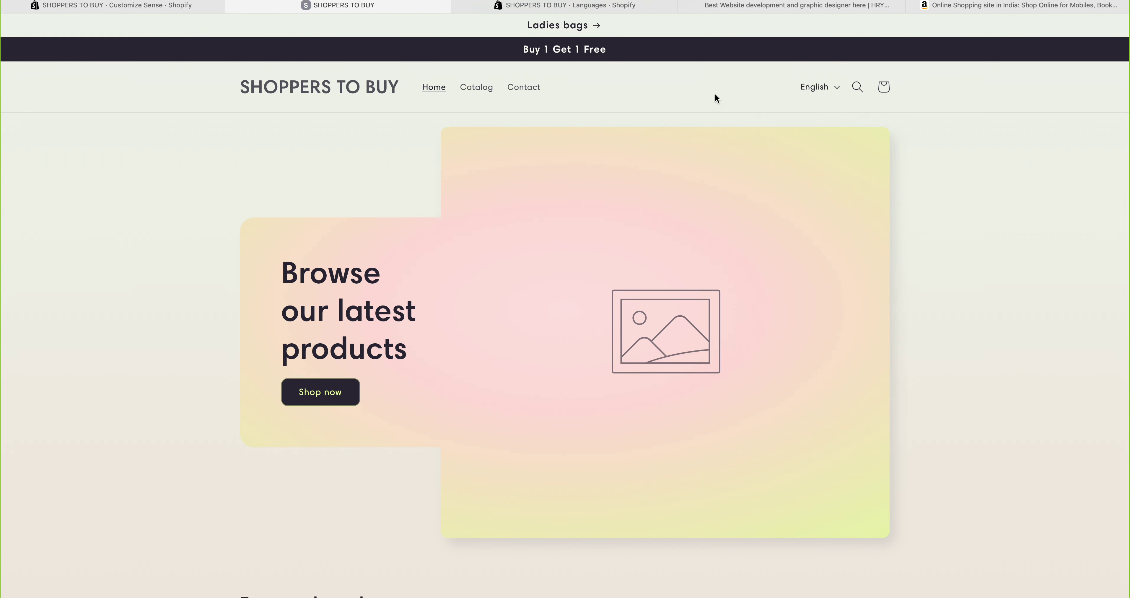
pyautogui.click(827, 90)
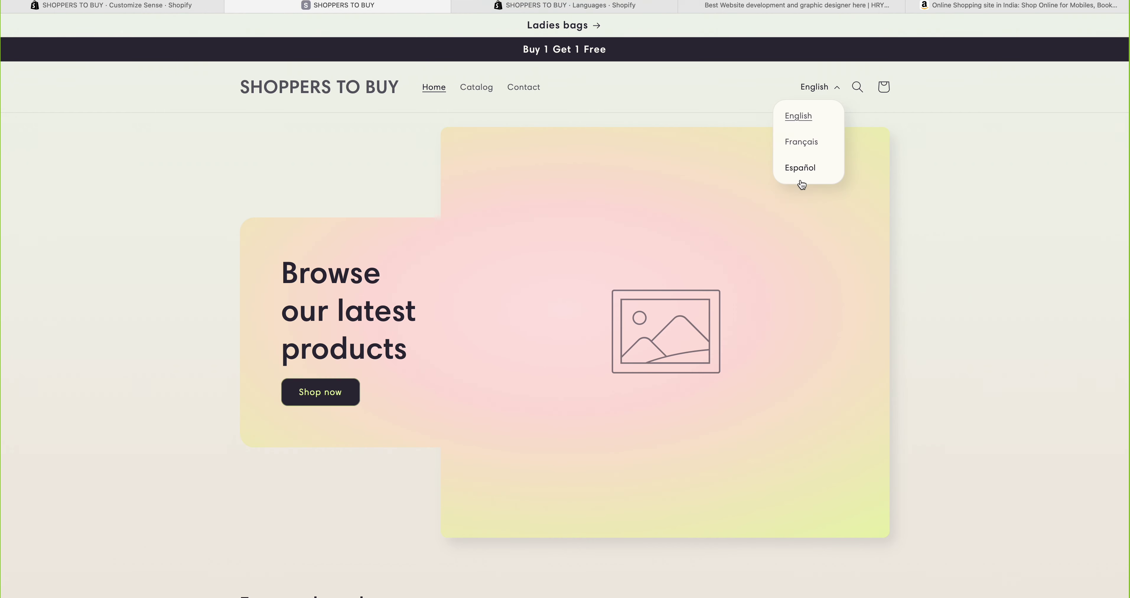
pyautogui.click(765, 109)
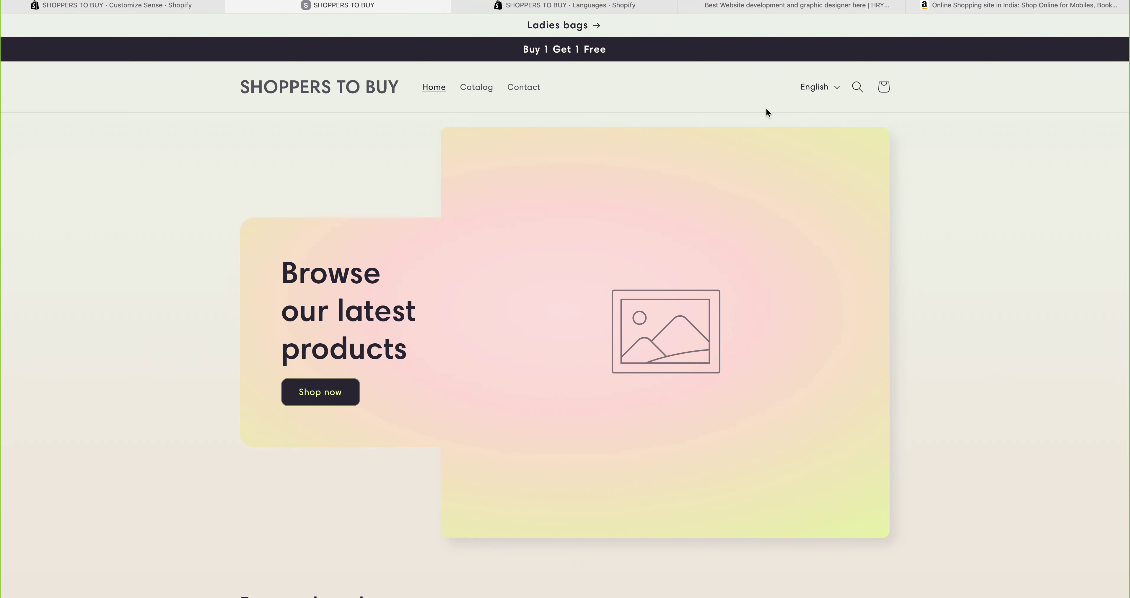
# - Return to the Sense theme editor and switch the home page preview to the mobile view
pyautogui.click(193, 7)
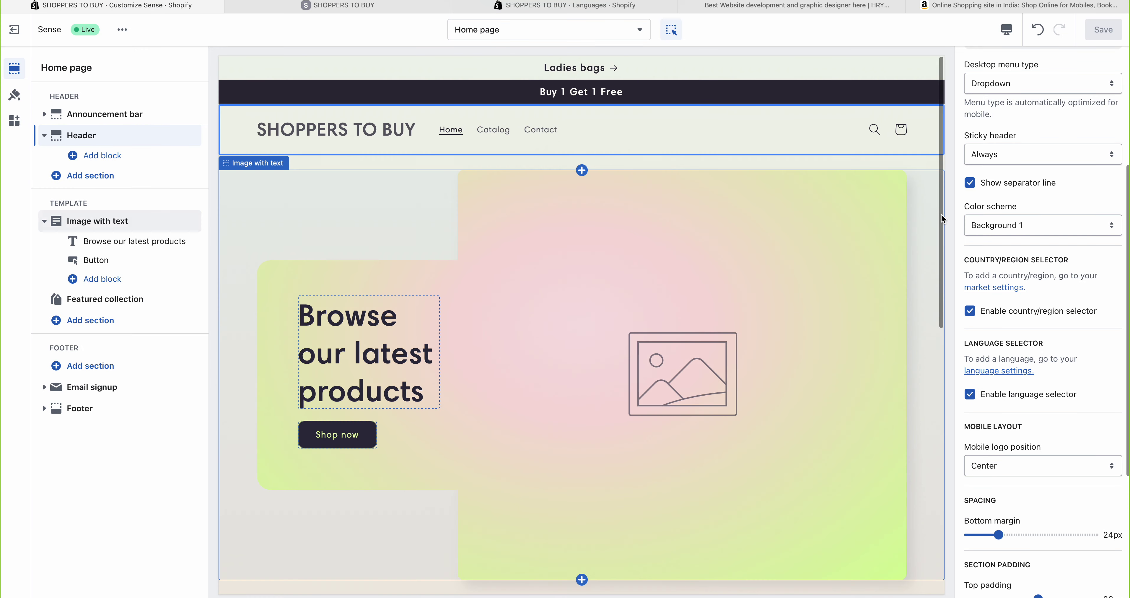
pyautogui.scroll(-5, 1029, 311)
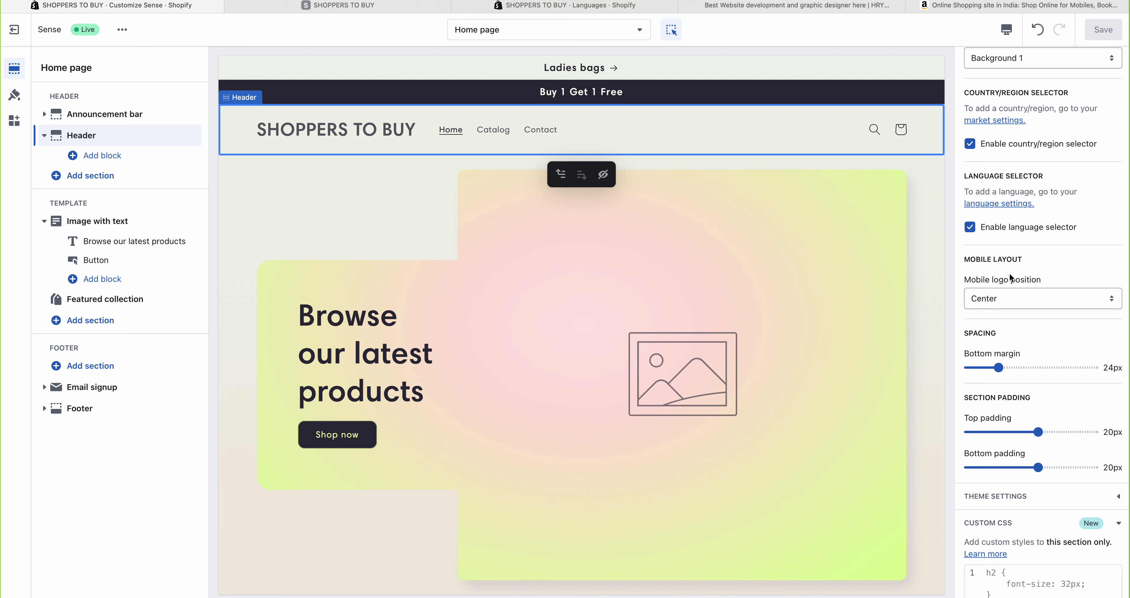
pyautogui.click(1006, 30)
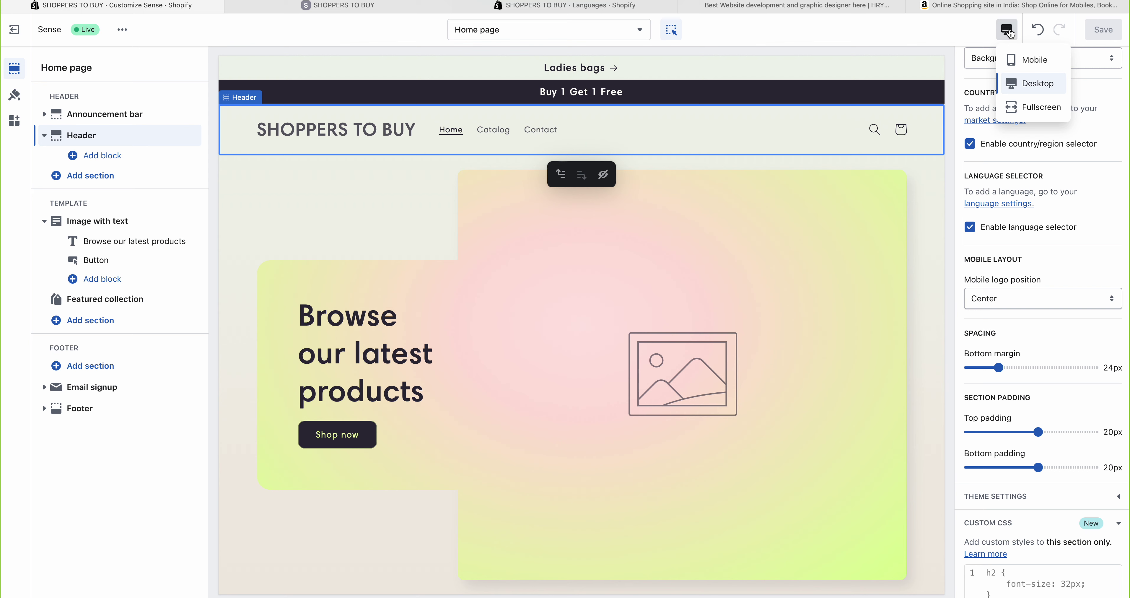
pyautogui.click(1035, 60)
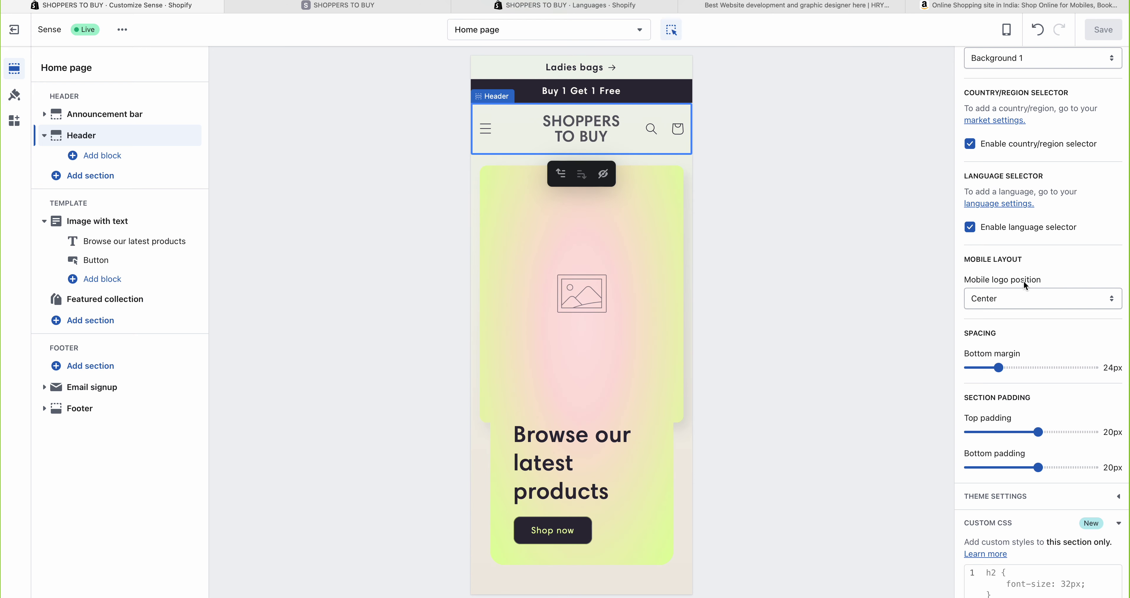
# - Set the header's mobile logo position to Left, save the theme and reload the editor
pyautogui.scroll(6, 1022, 281)
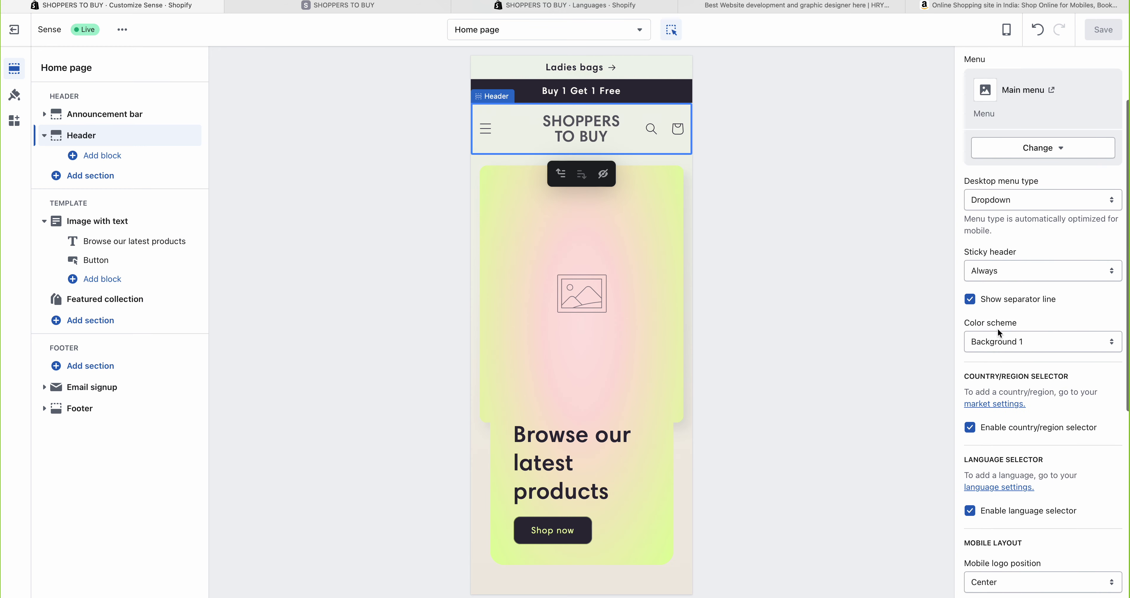
pyautogui.scroll(-8, 1006, 449)
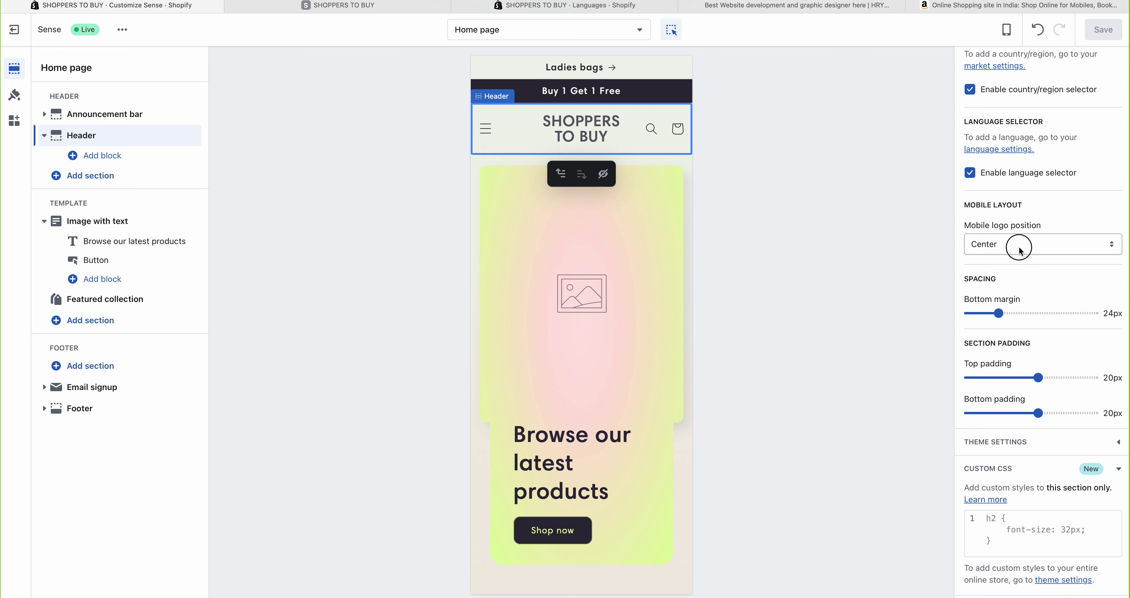
pyautogui.click(992, 244)
pyautogui.click(992, 254)
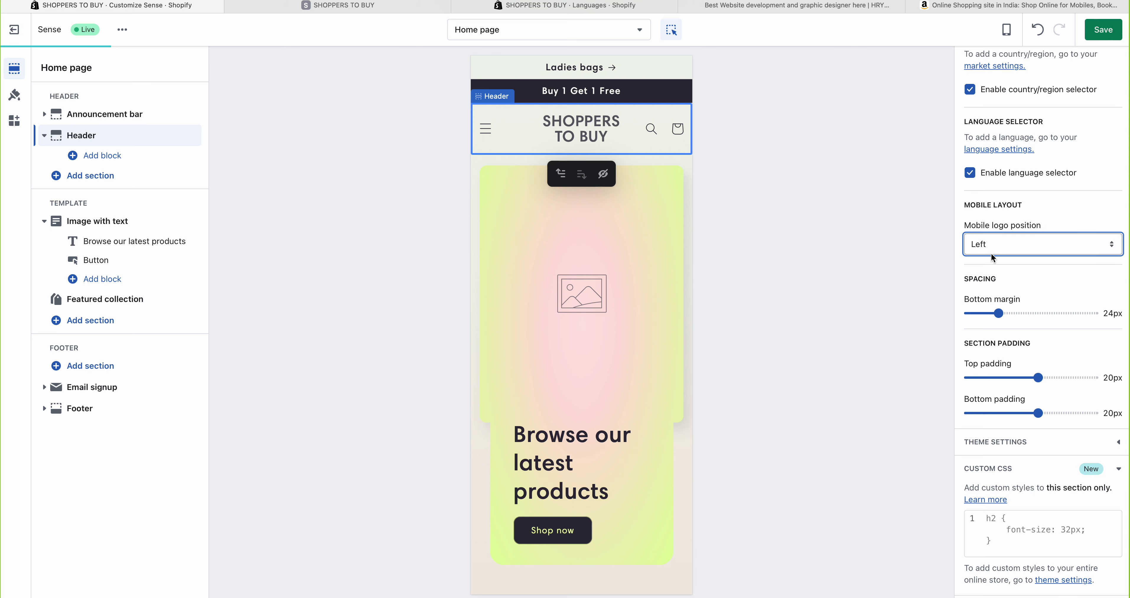
pyautogui.press('super+s')
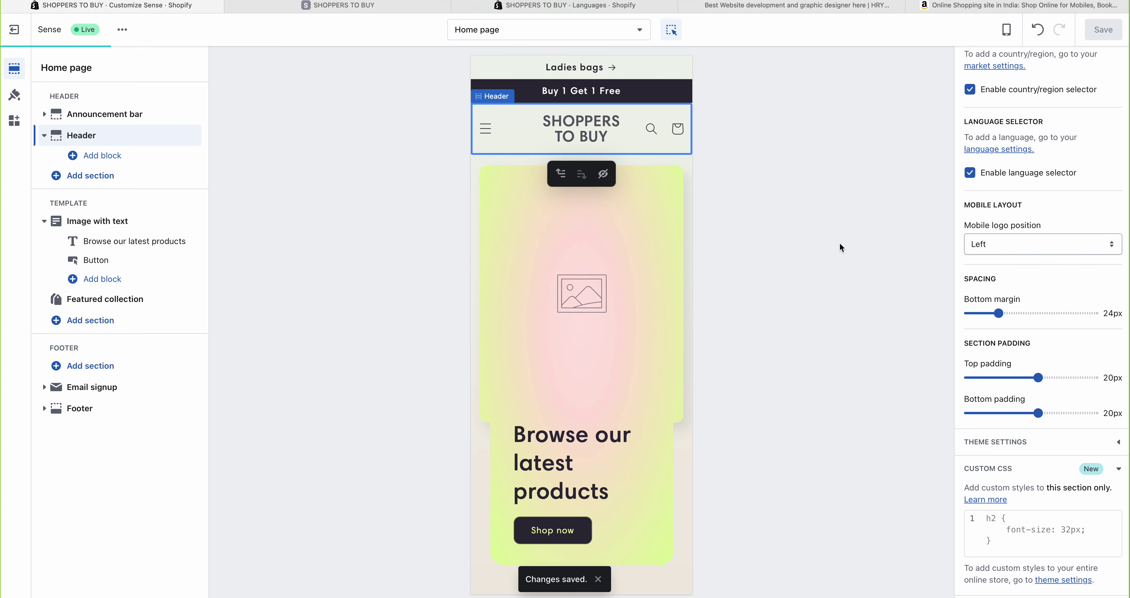
pyautogui.rightClick(811, 173)
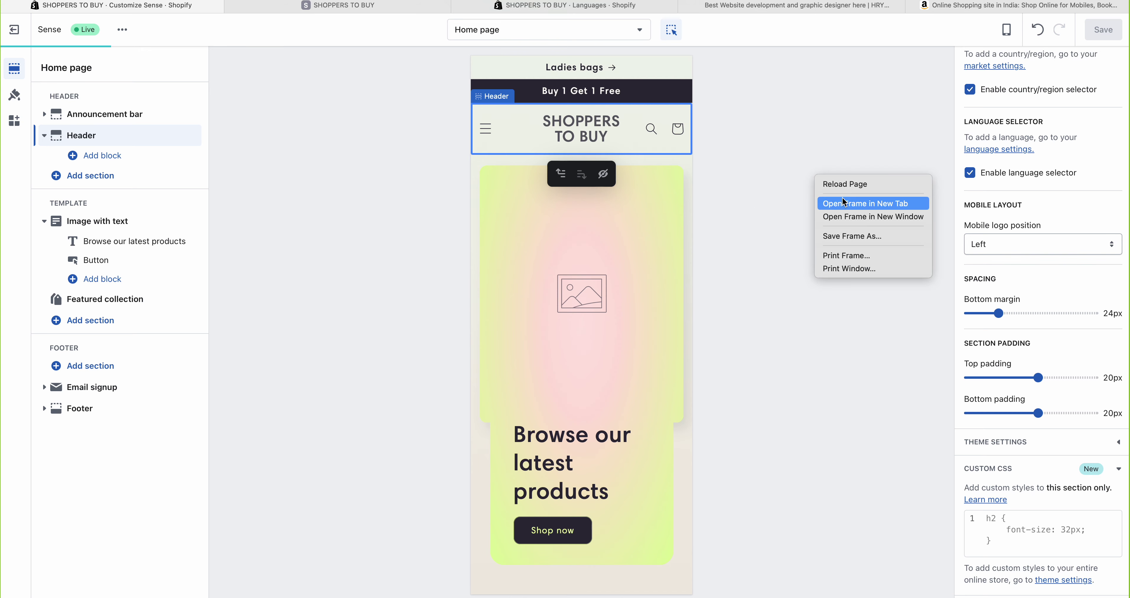
pyautogui.click(845, 186)
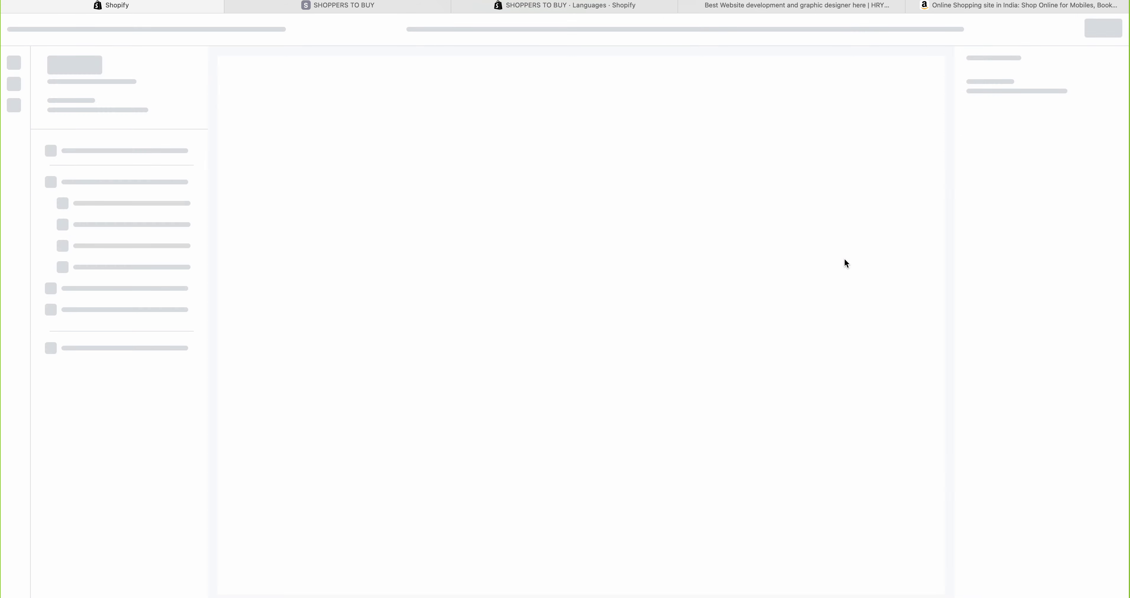
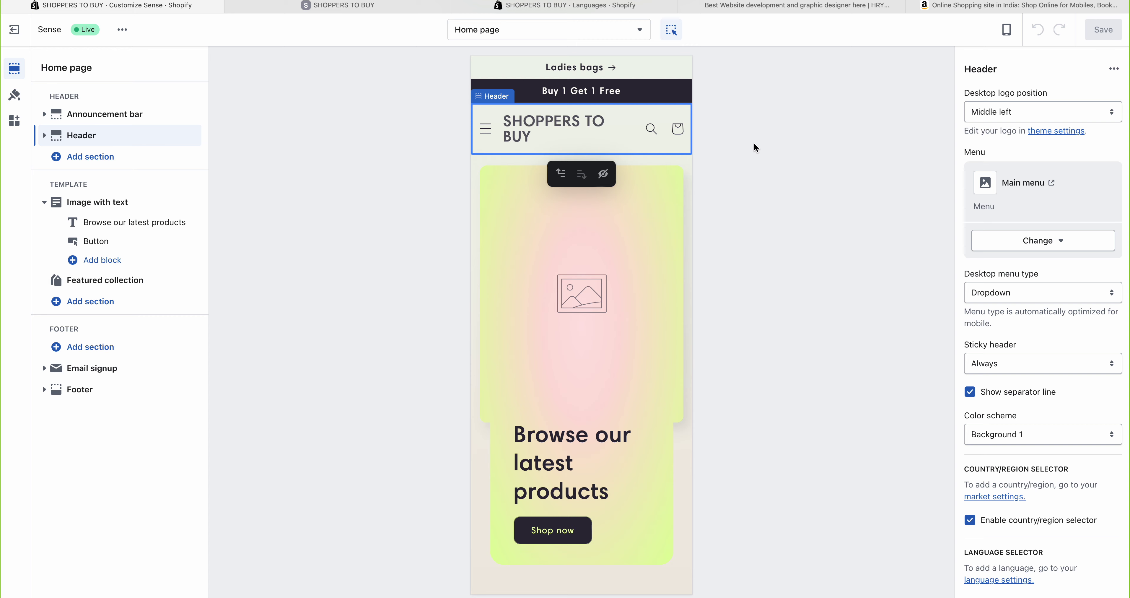
# - Set the header's mobile logo position to Center and save the theme
pyautogui.click(1002, 297)
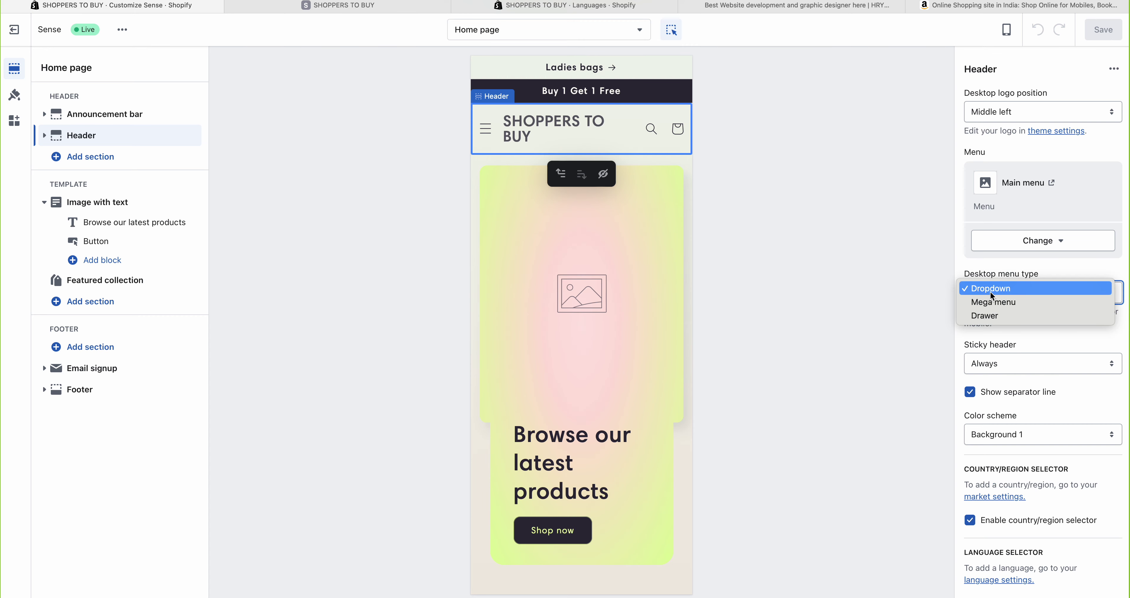
pyautogui.click(1001, 292)
pyautogui.scroll(-10, 1048, 403)
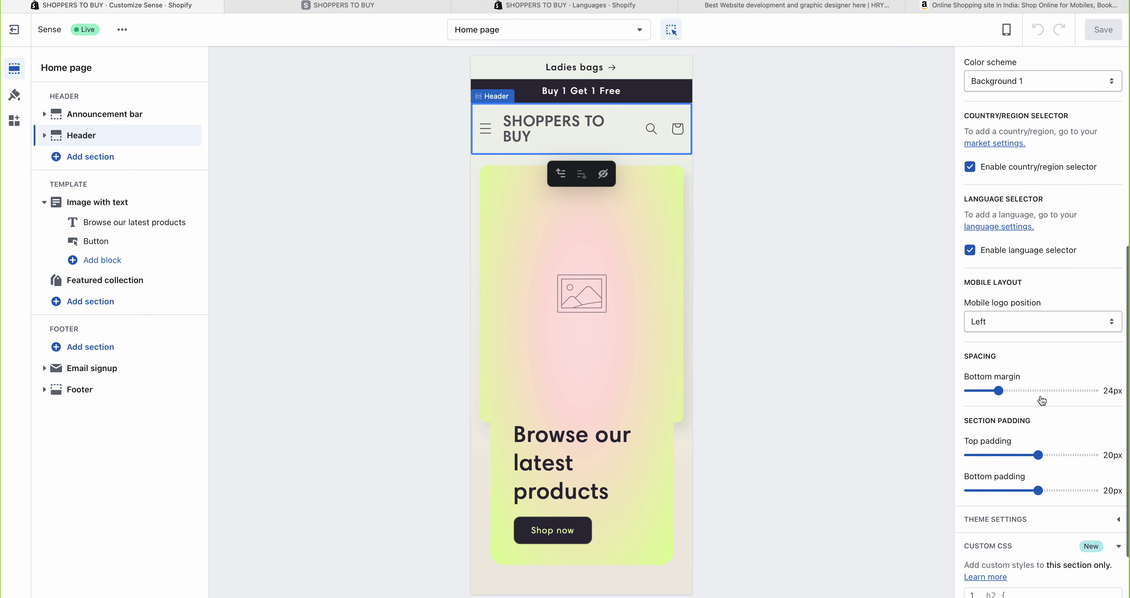
pyautogui.click(998, 306)
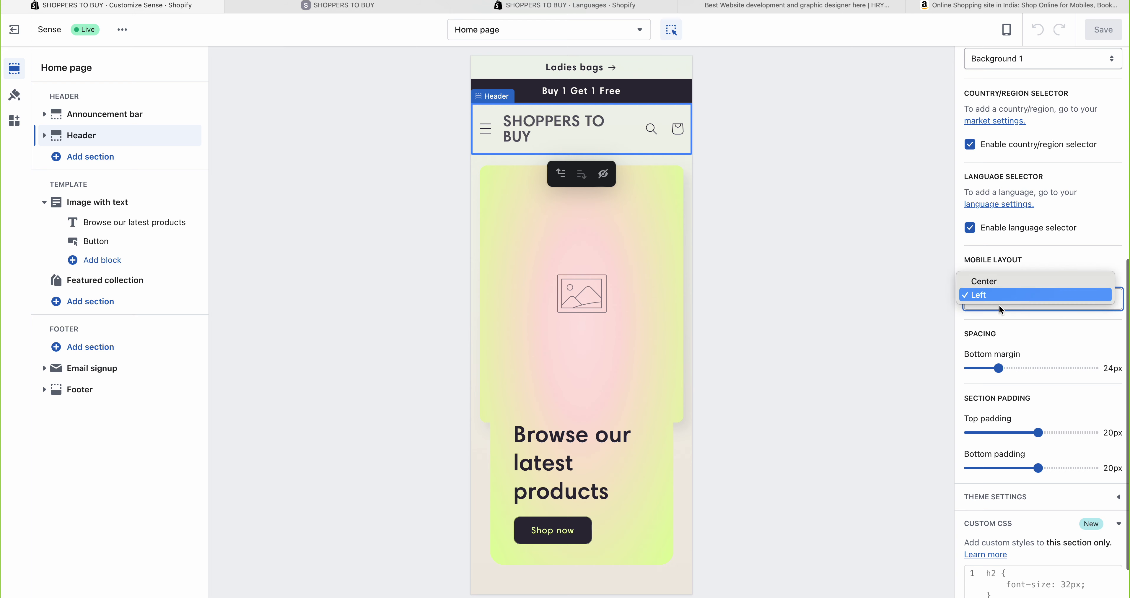
pyautogui.click(988, 281)
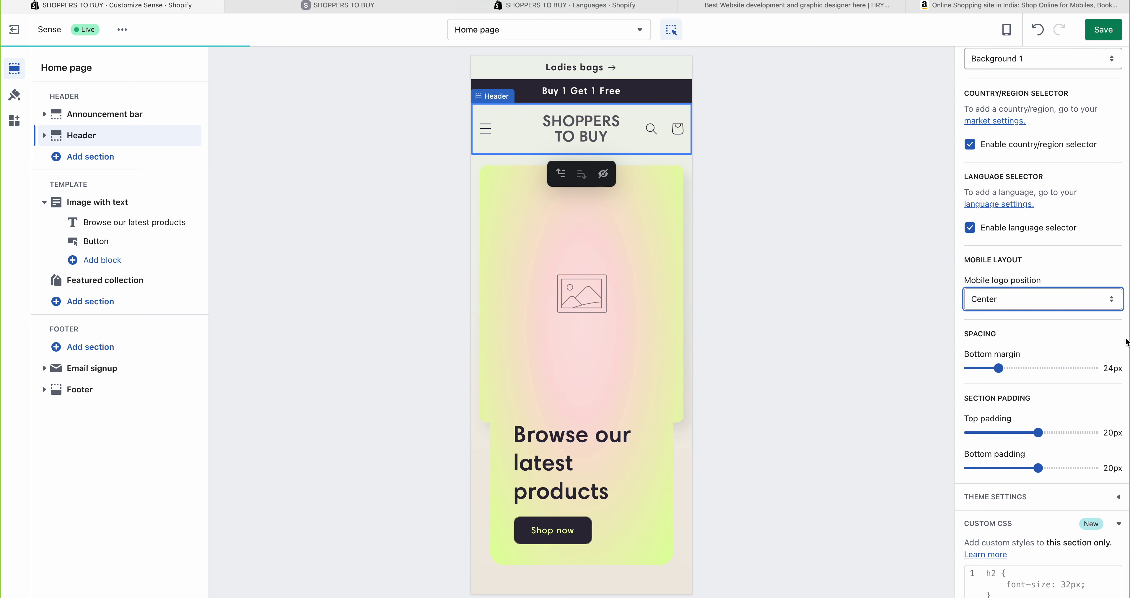
pyautogui.click(1103, 30)
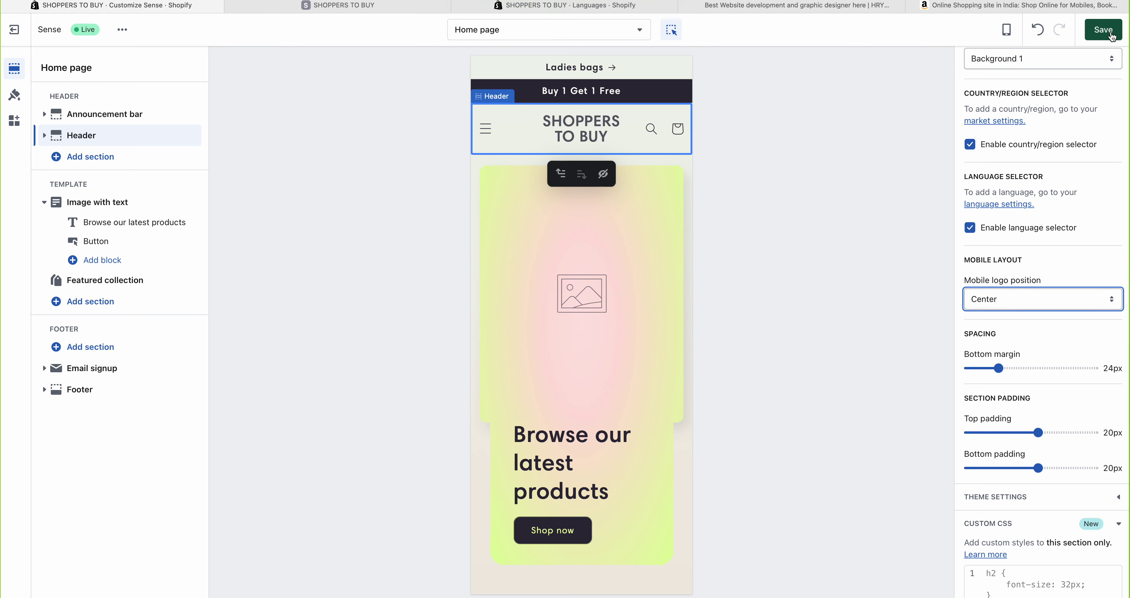
# - Try header bottom margins of 4 px and 76 px, and settle on 8 px
pyautogui.scroll(-1, 969, 315)
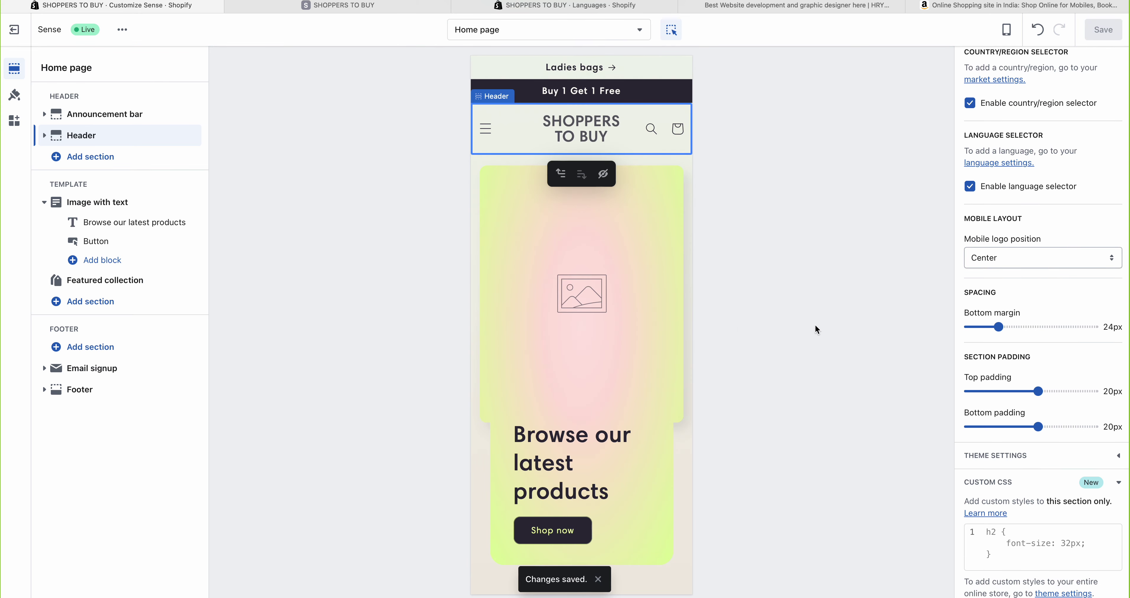
pyautogui.scroll(-1, 618, 328)
pyautogui.scroll(1, 618, 328)
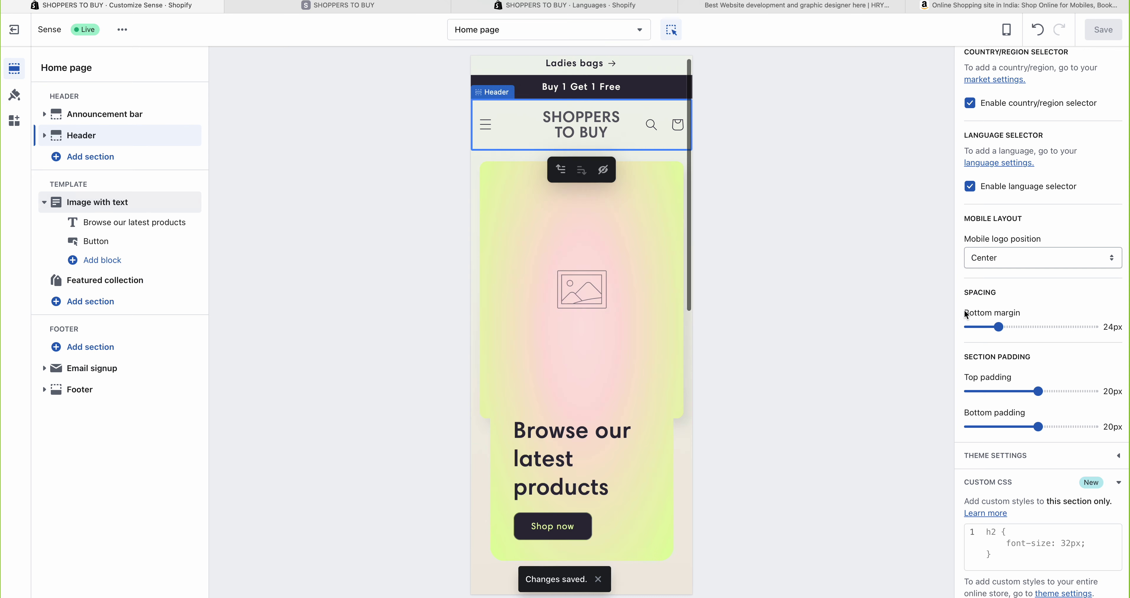
pyautogui.moveTo(998, 328); pyautogui.dragTo(972, 328)
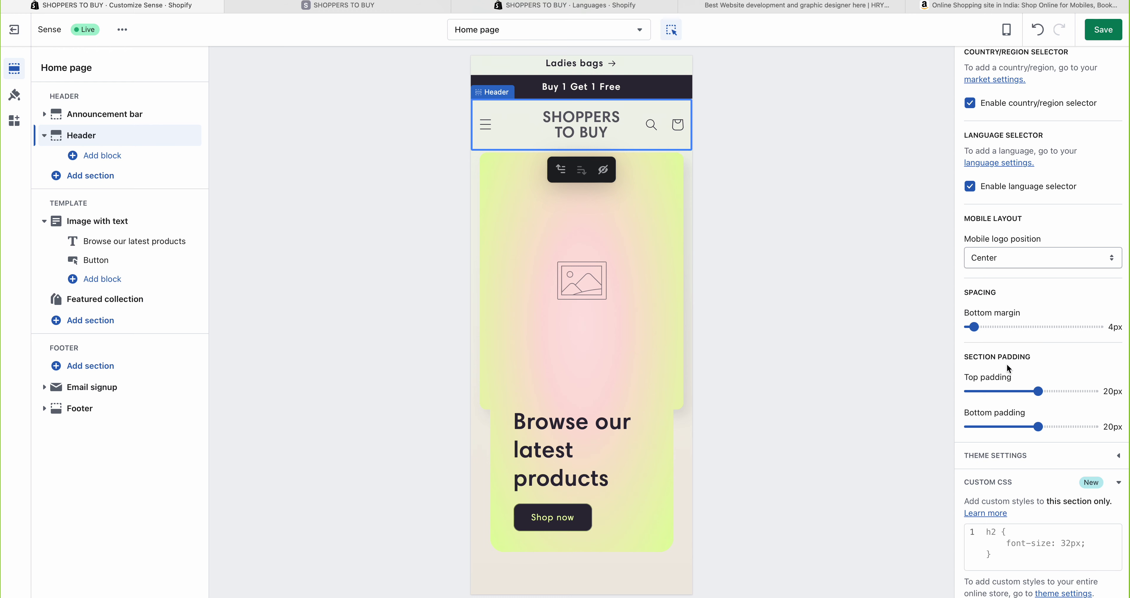
pyautogui.moveTo(974, 326); pyautogui.dragTo(1063, 328)
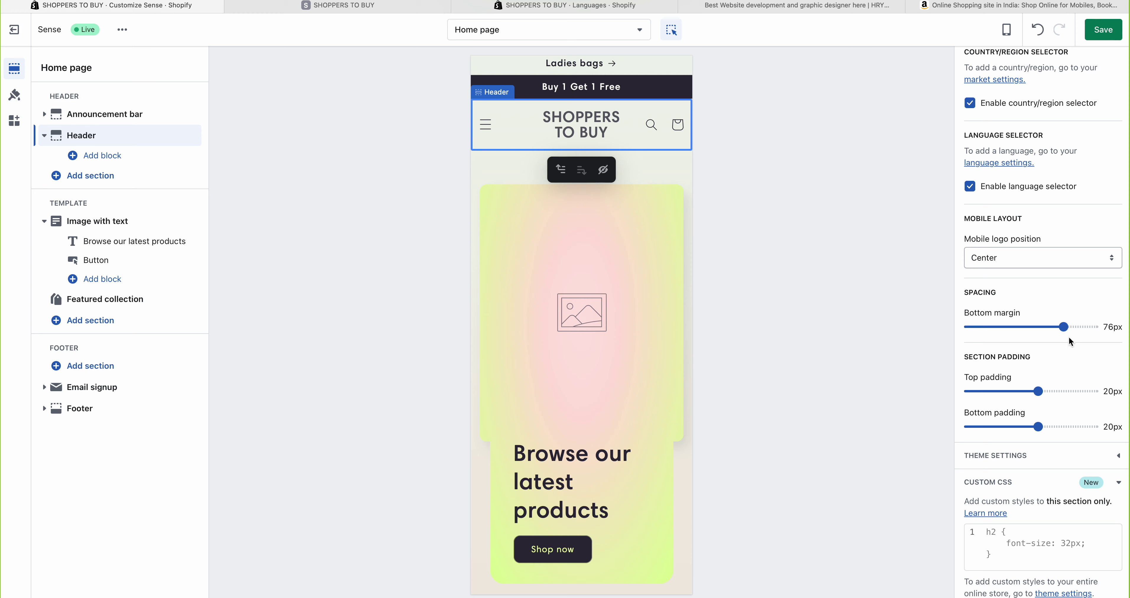
pyautogui.moveTo(1063, 327); pyautogui.dragTo(983, 330)
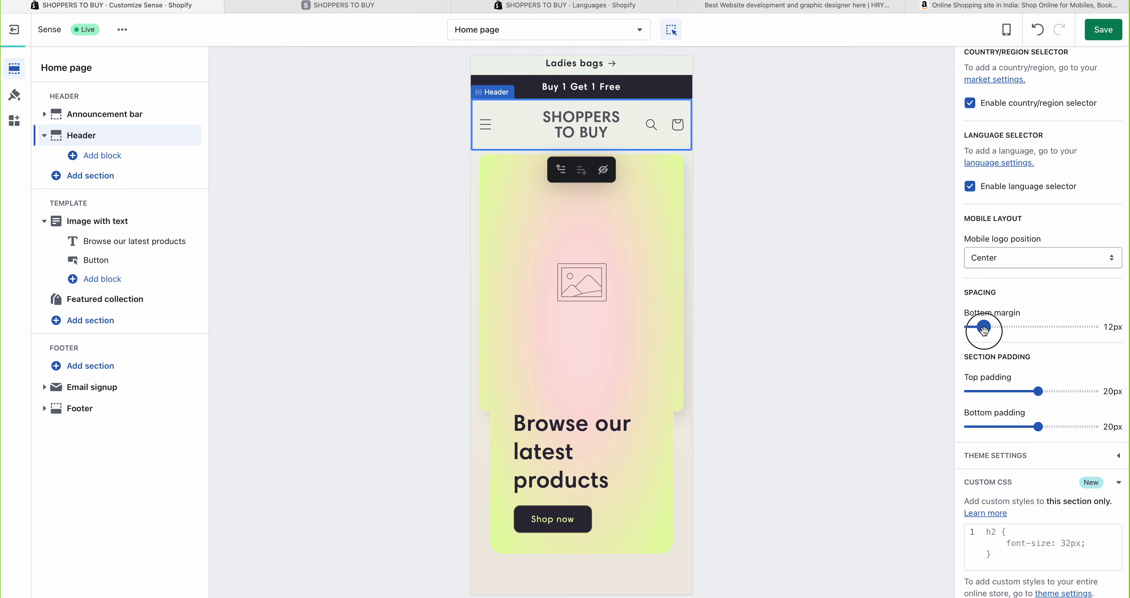
pyautogui.moveTo(982, 330); pyautogui.dragTo(980, 329)
# - Try a header top padding of 36 px, and reduce it to 4 px
pyautogui.moveTo(1038, 391); pyautogui.dragTo(1093, 391)
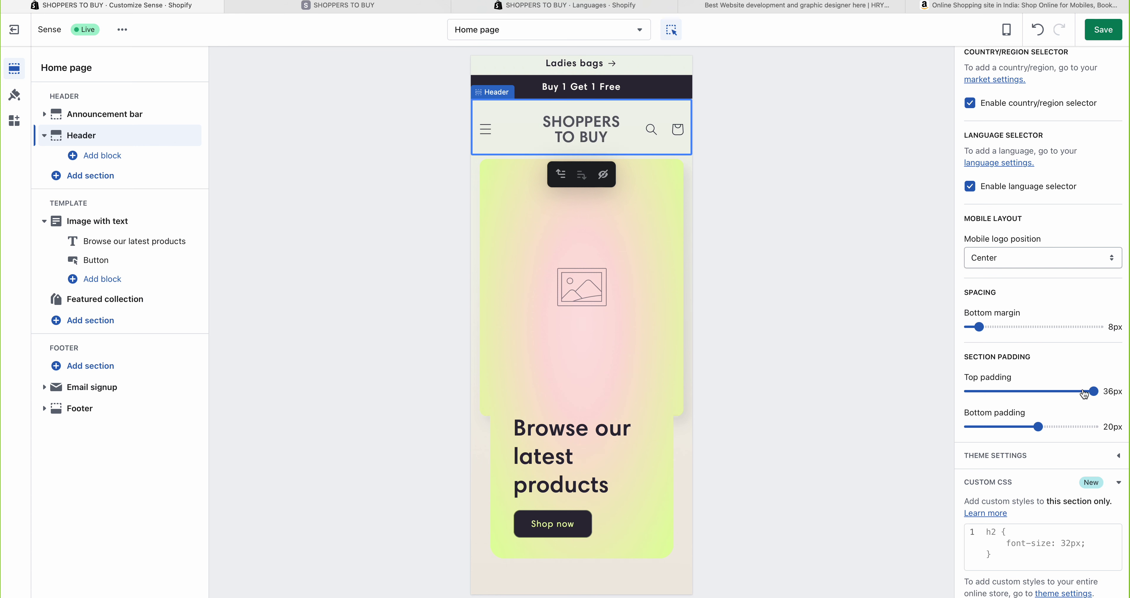
pyautogui.moveTo(1093, 390); pyautogui.dragTo(997, 397)
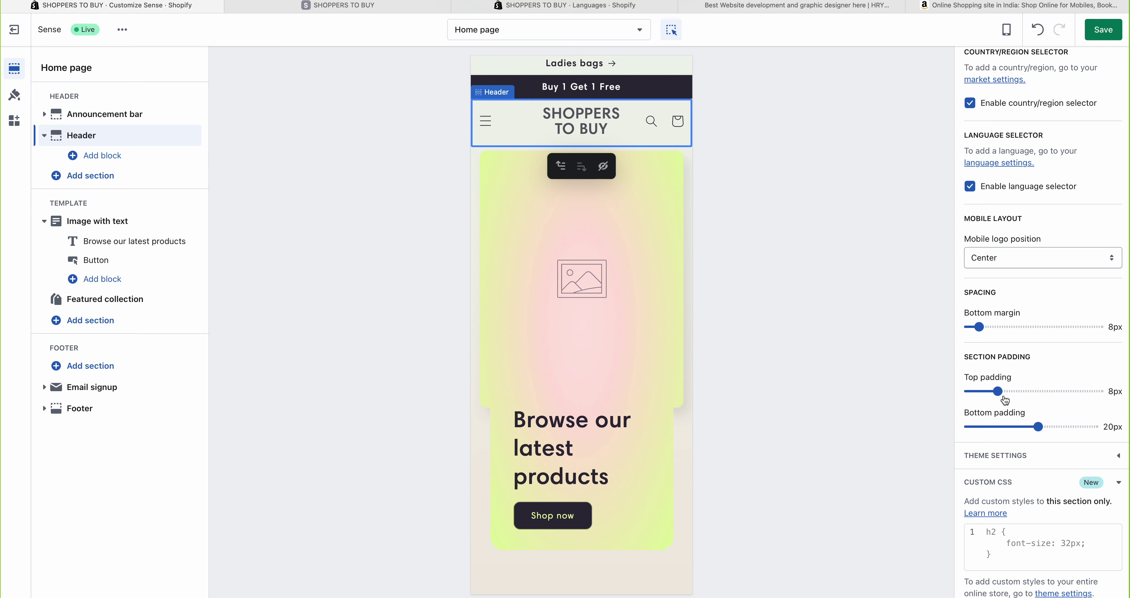
pyautogui.moveTo(990, 389); pyautogui.dragTo(982, 390)
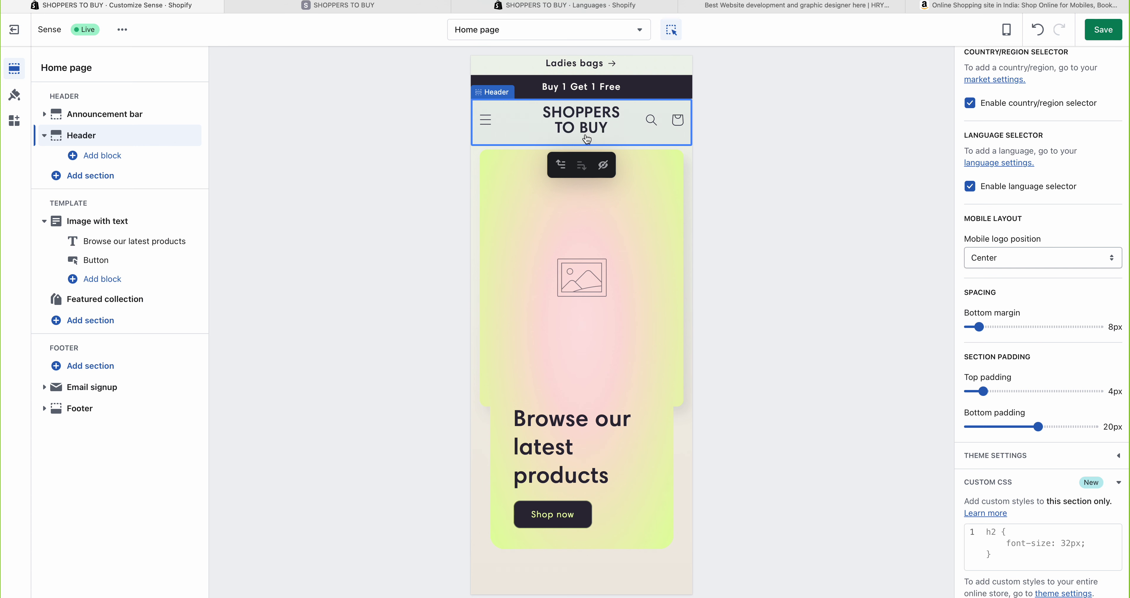
# - Set the header's bottom padding to 4 px and save the theme
pyautogui.moveTo(1038, 427); pyautogui.dragTo(988, 429)
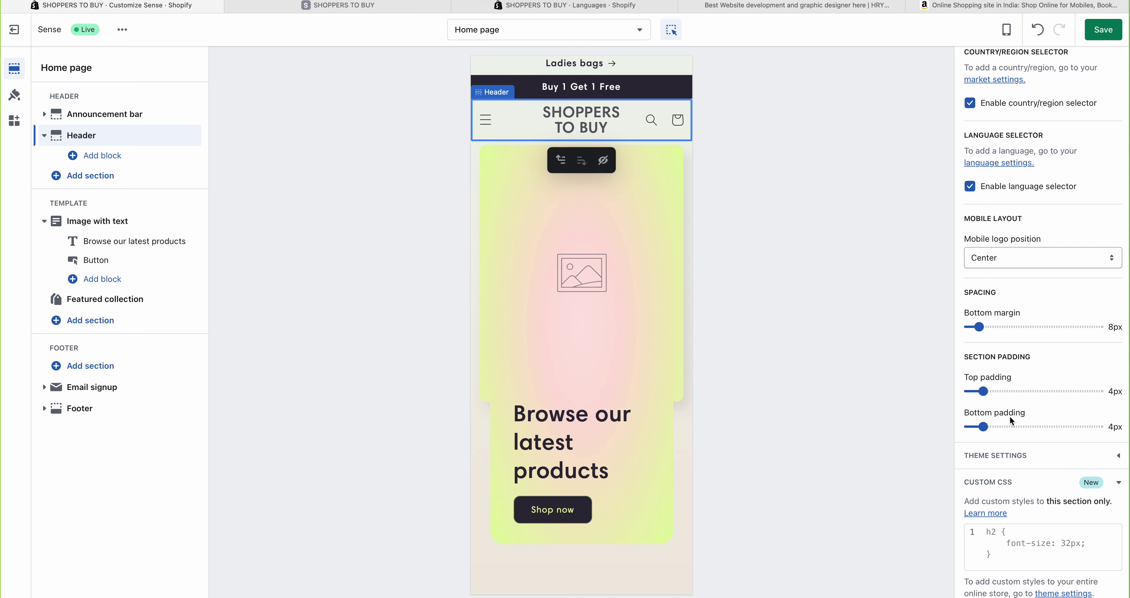
pyautogui.click(1102, 33)
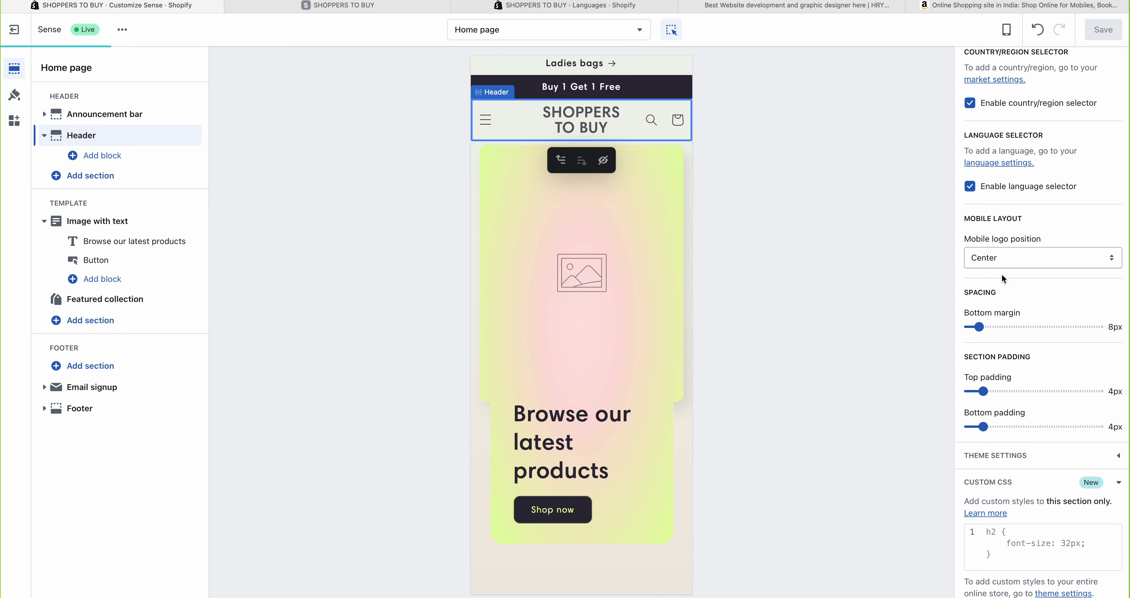
pyautogui.scroll(-1, 1000, 274)
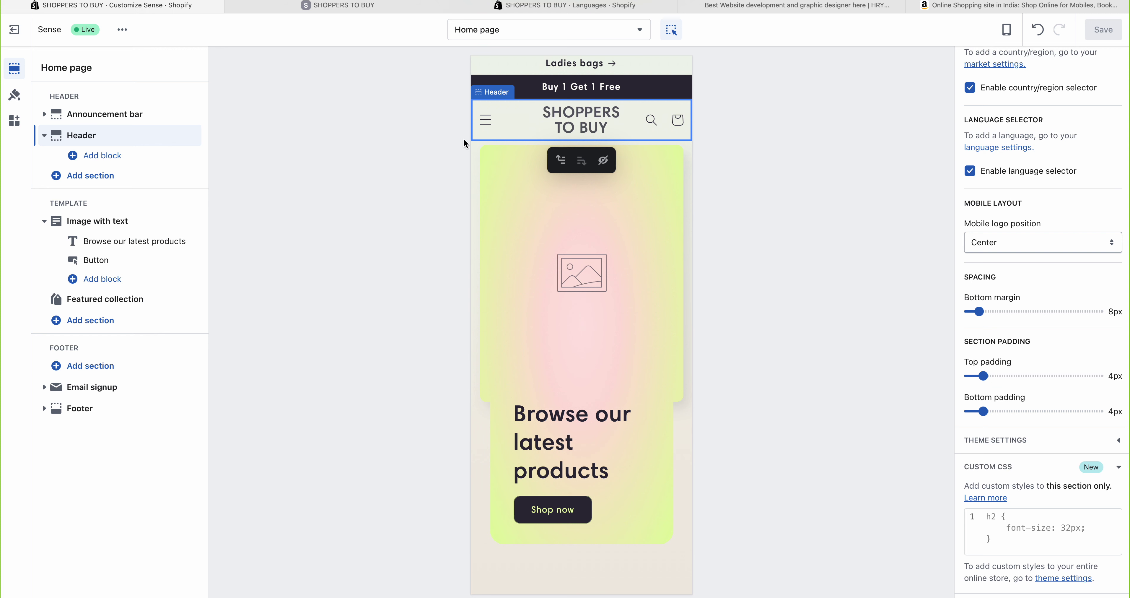
# - Inspect the header section's Custom CSS editor and the theme's additional actions, such as Edit code
pyautogui.click(1044, 532)
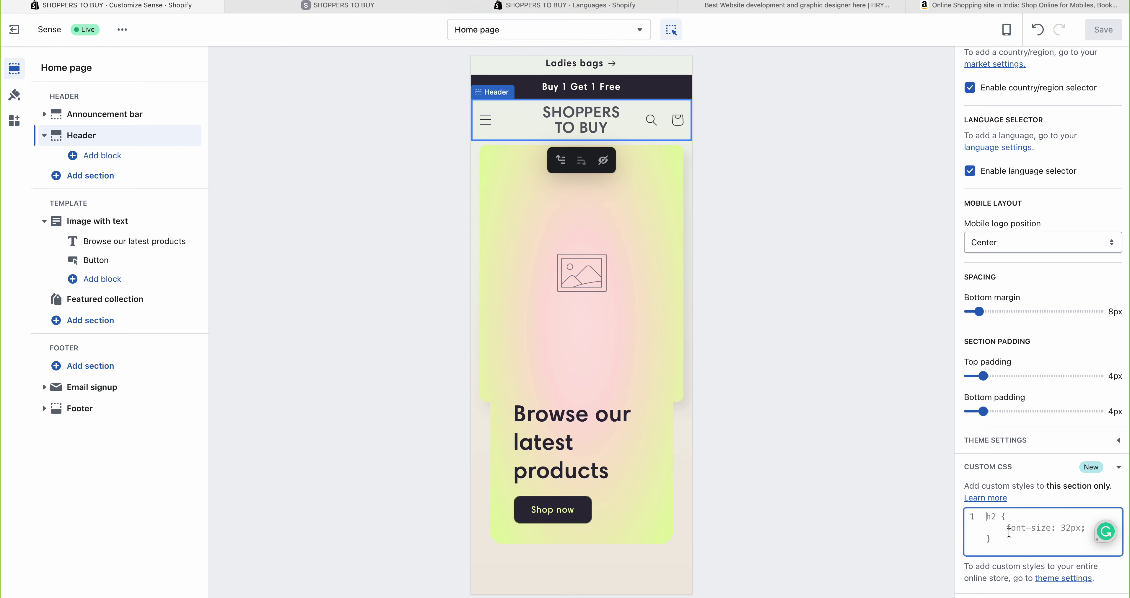
pyautogui.click(983, 540)
pyautogui.click(989, 531)
pyautogui.click(122, 32)
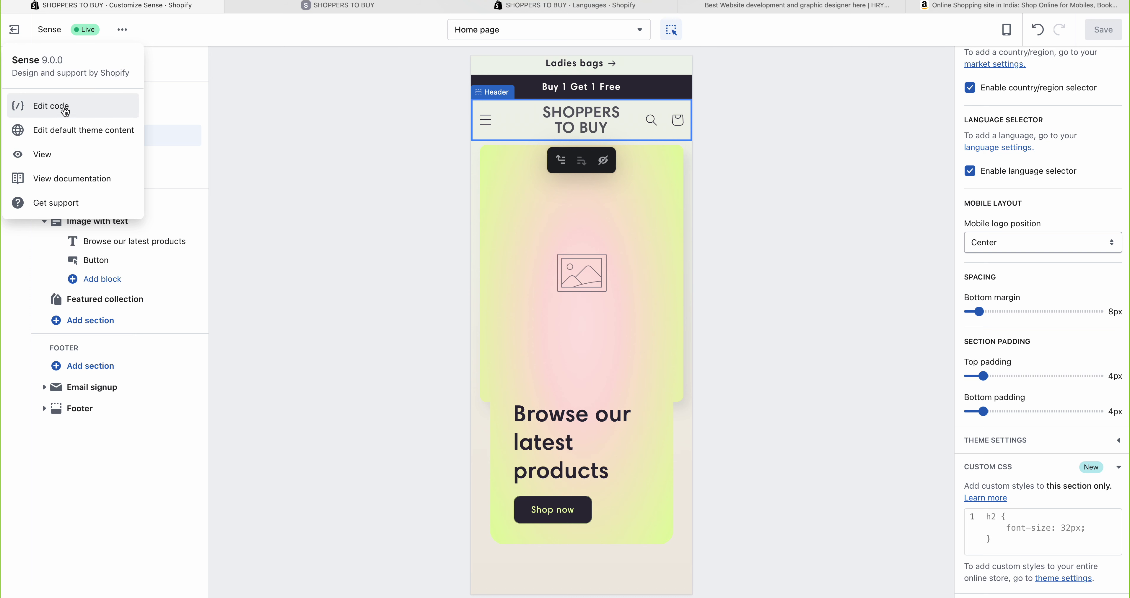
pyautogui.click(316, 34)
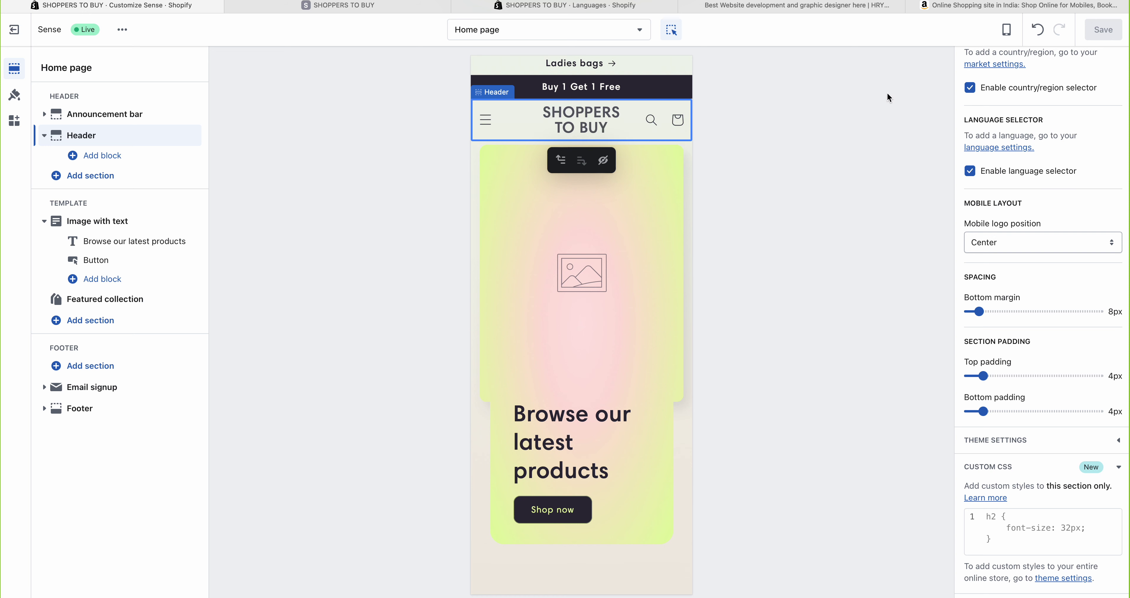
# - Check the header on the live storefront, and try out its navigation menu and search bar in the mobile preview
pyautogui.click(338, 5)
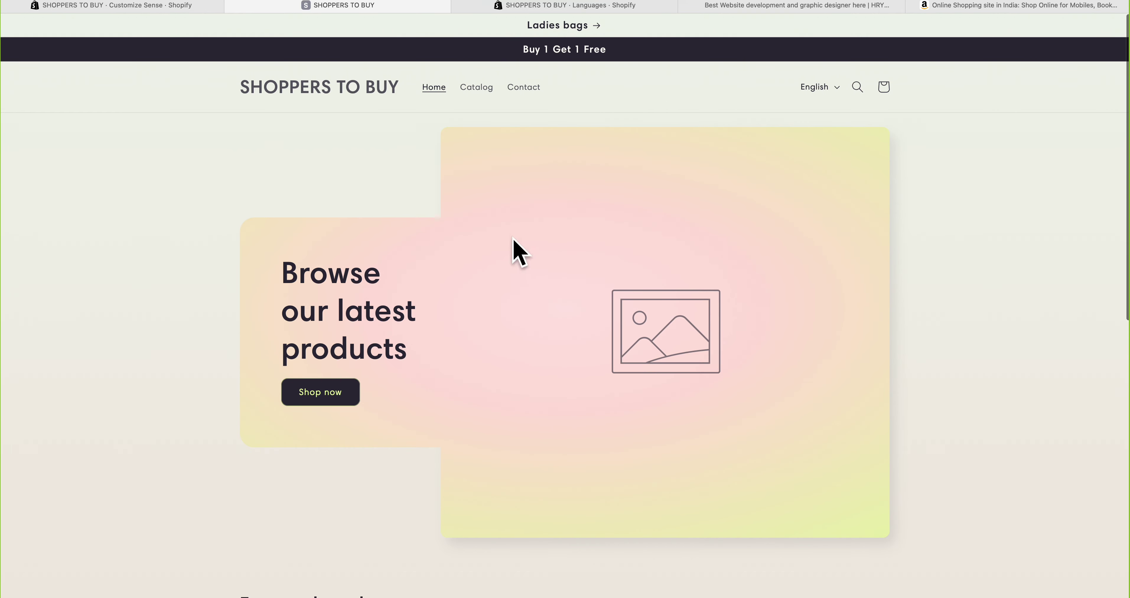
pyautogui.click(171, 6)
pyautogui.click(485, 121)
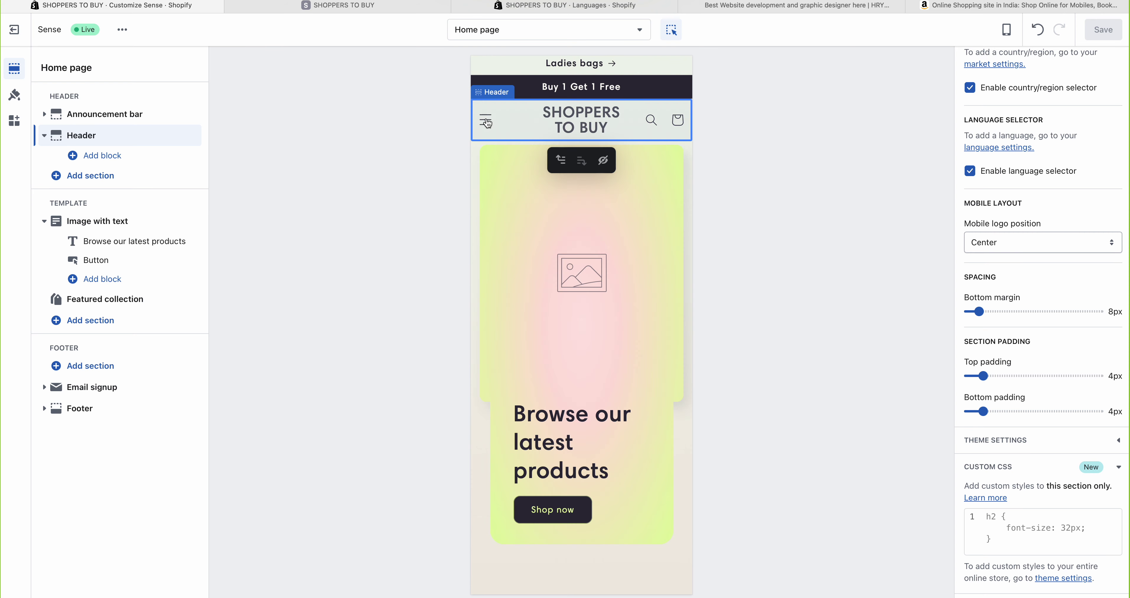
pyautogui.click(485, 120)
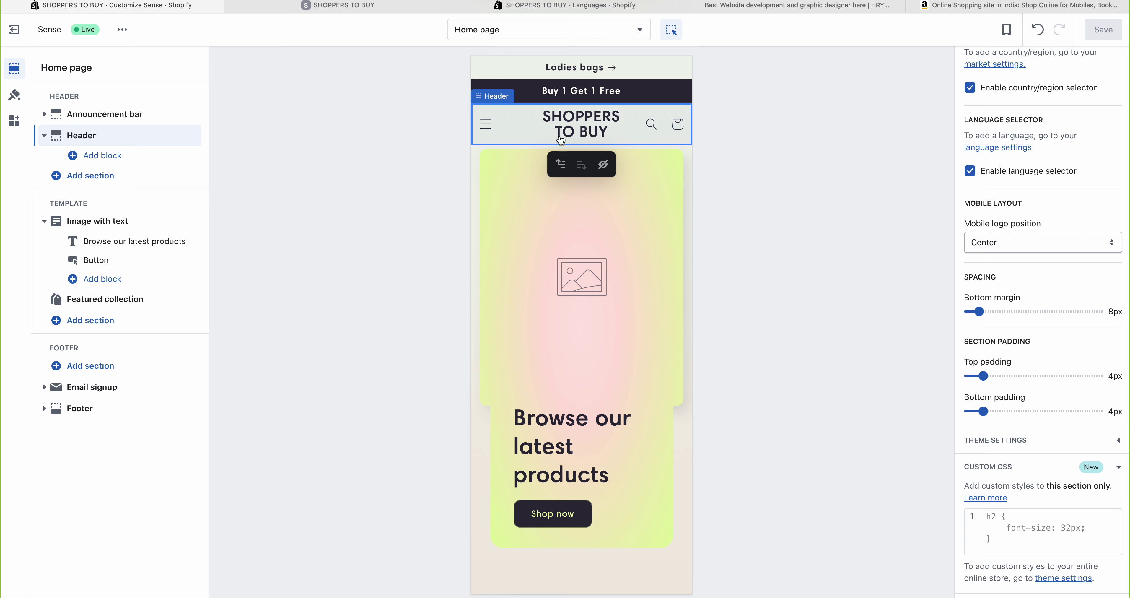
pyautogui.click(485, 120)
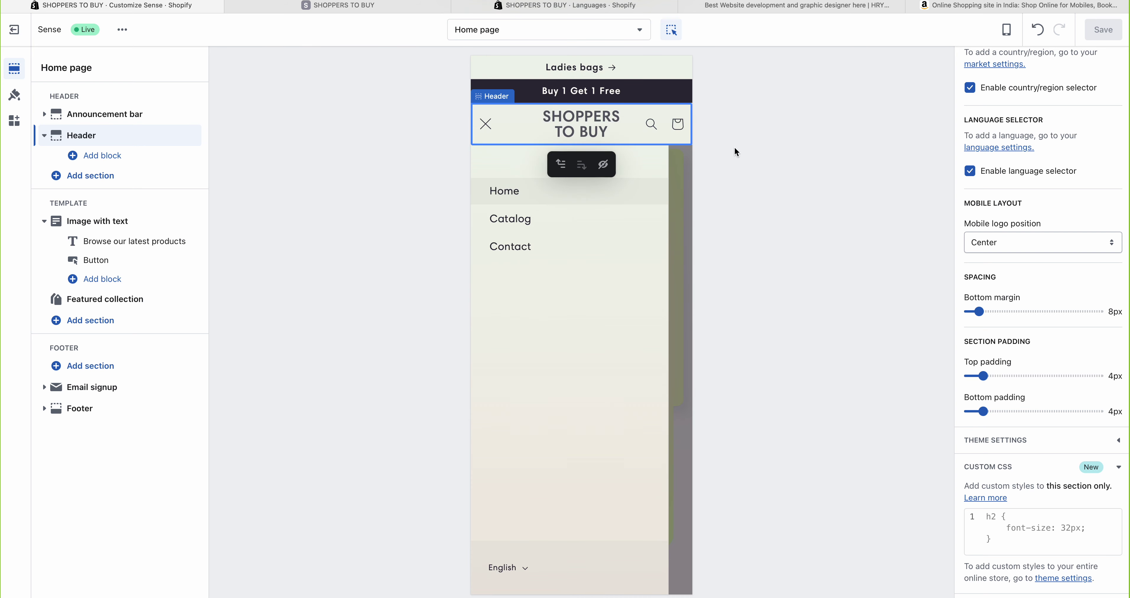
pyautogui.click(486, 124)
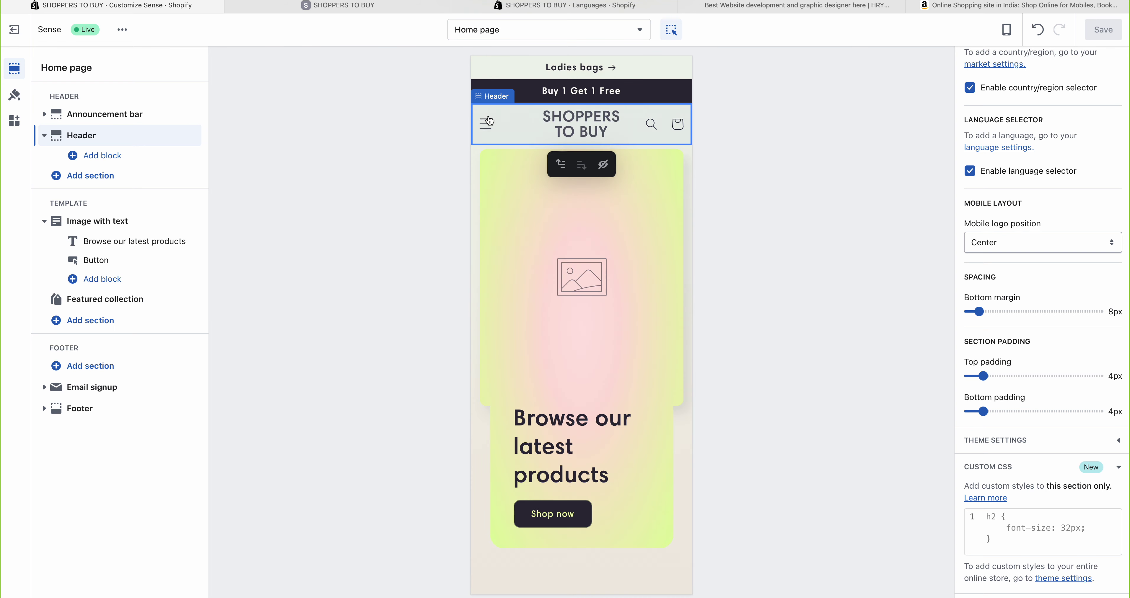
pyautogui.click(651, 126)
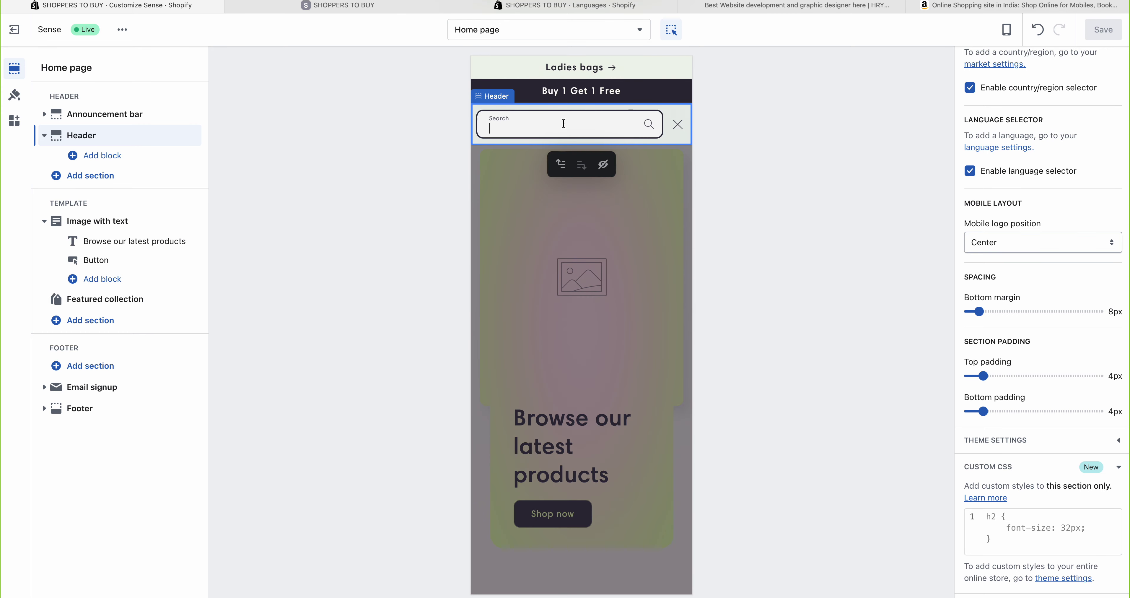
pyautogui.click(677, 125)
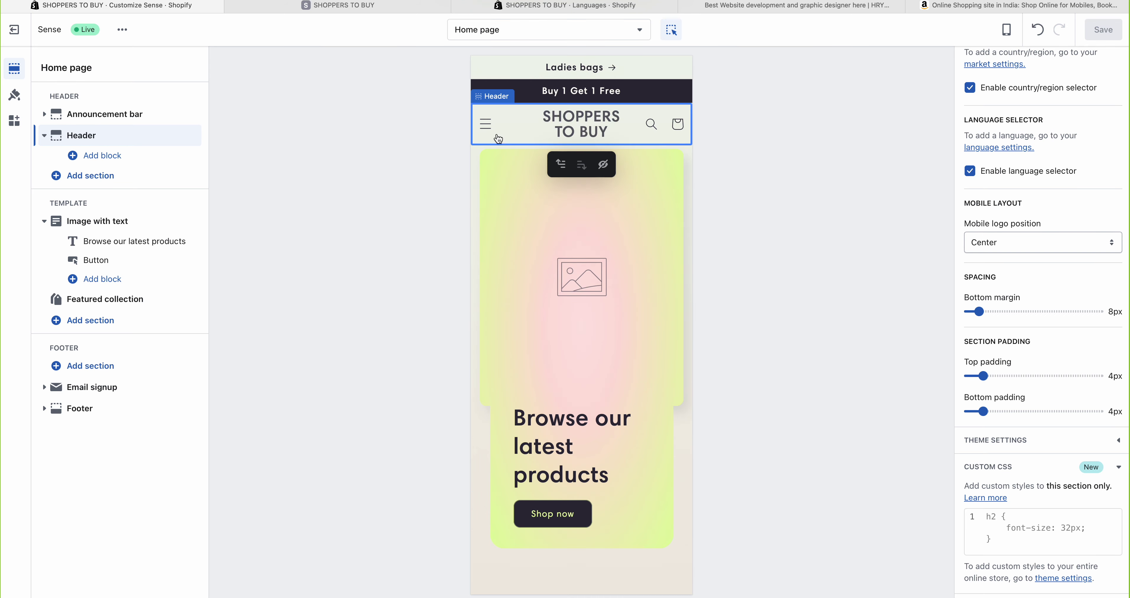
pyautogui.click(487, 131)
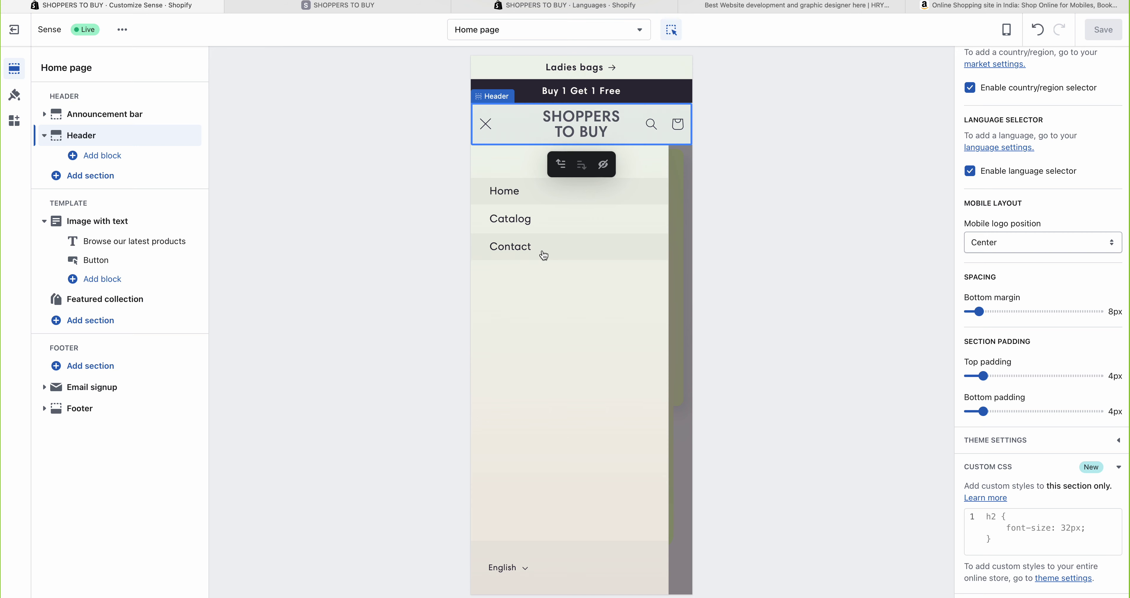
pyautogui.click(484, 123)
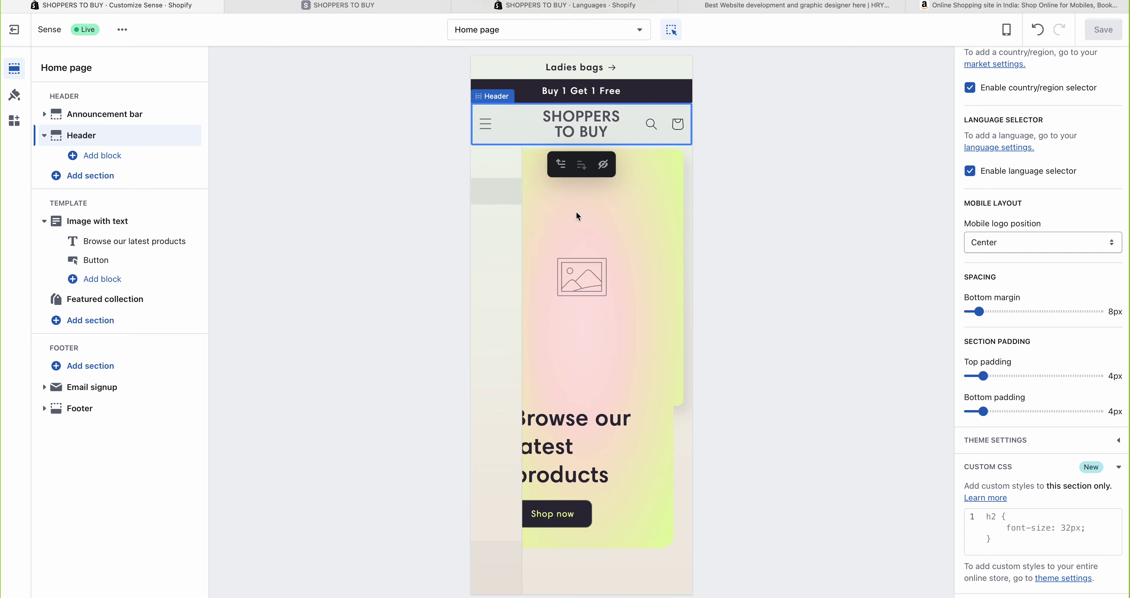
# - Review the mobile home page preview and the header settings from desktop logo position through mobile layout
pyautogui.scroll(-4, 594, 257)
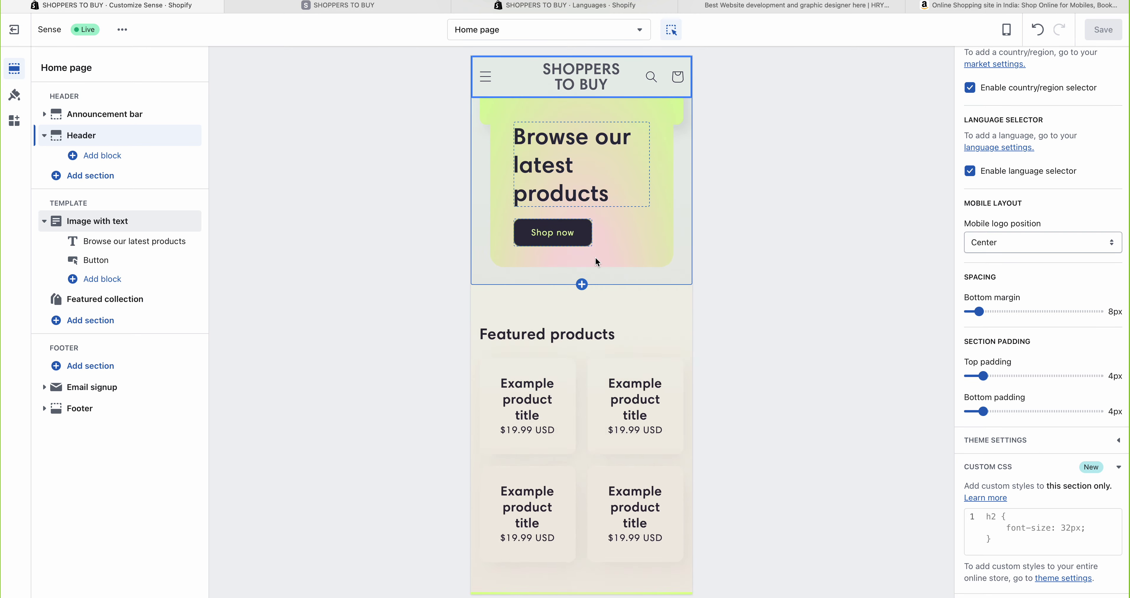
pyautogui.scroll(4, 594, 258)
pyautogui.click(792, 199)
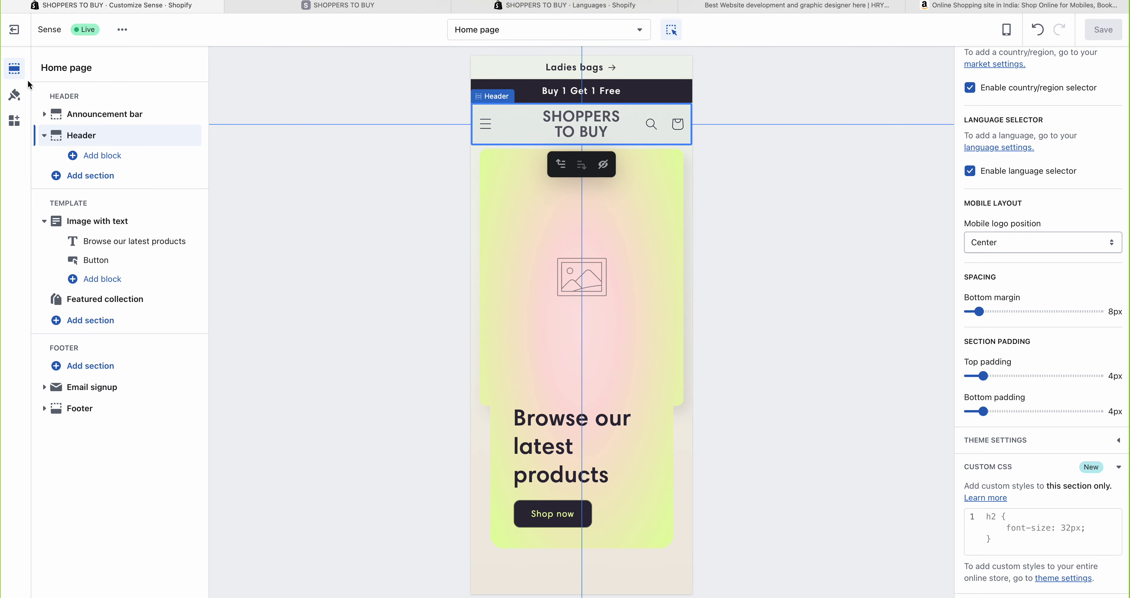
pyautogui.scroll(10, 1019, 176)
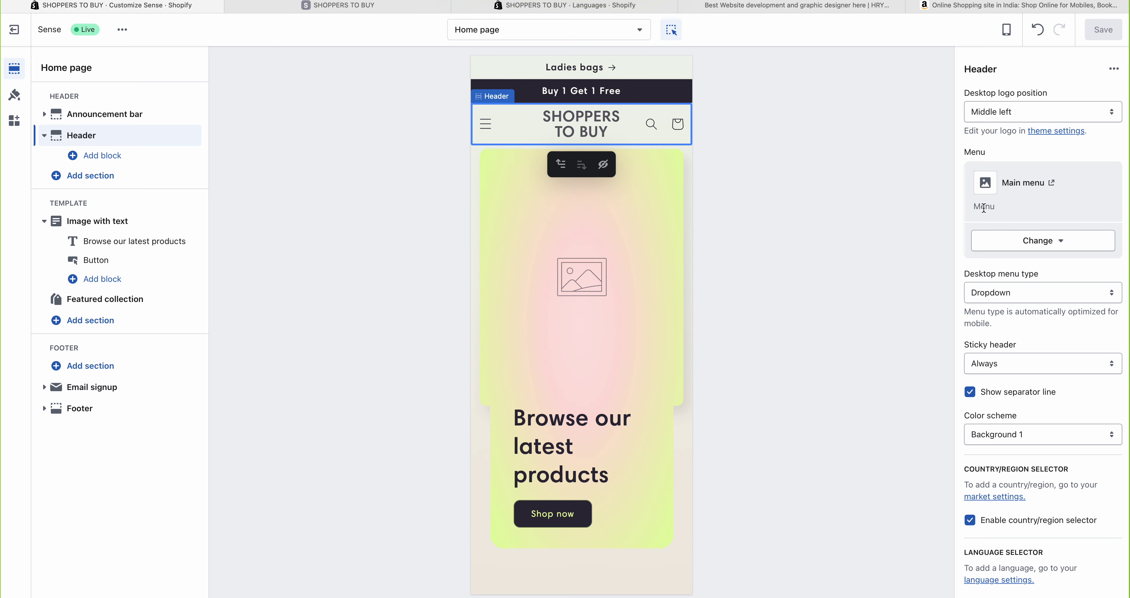
pyautogui.scroll(-5, 973, 94)
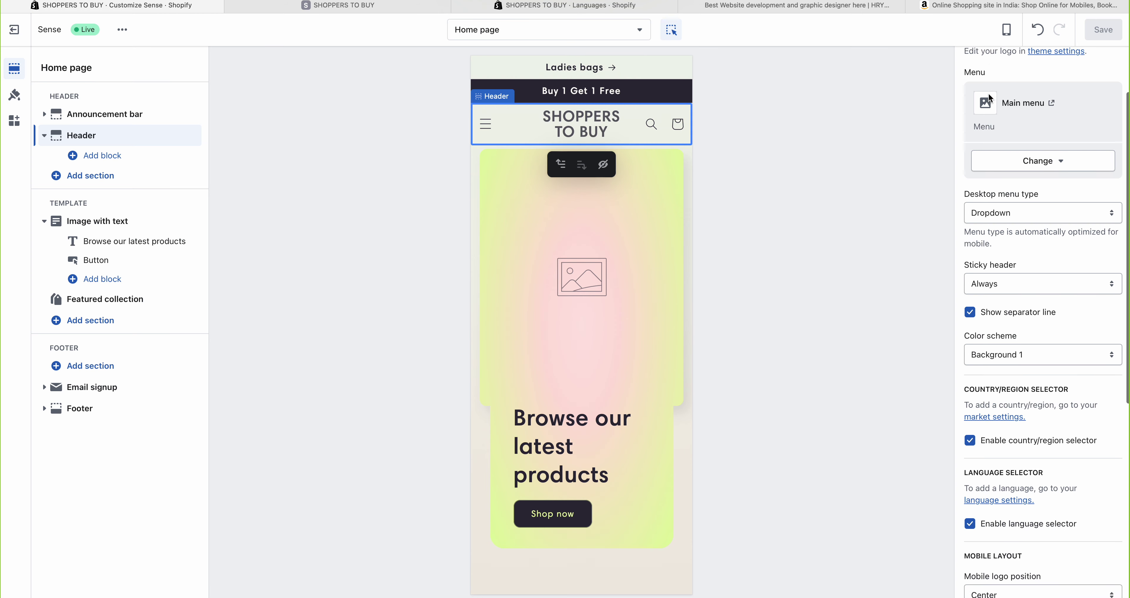
pyautogui.moveTo(964, 400); pyautogui.dragTo(1030, 398)
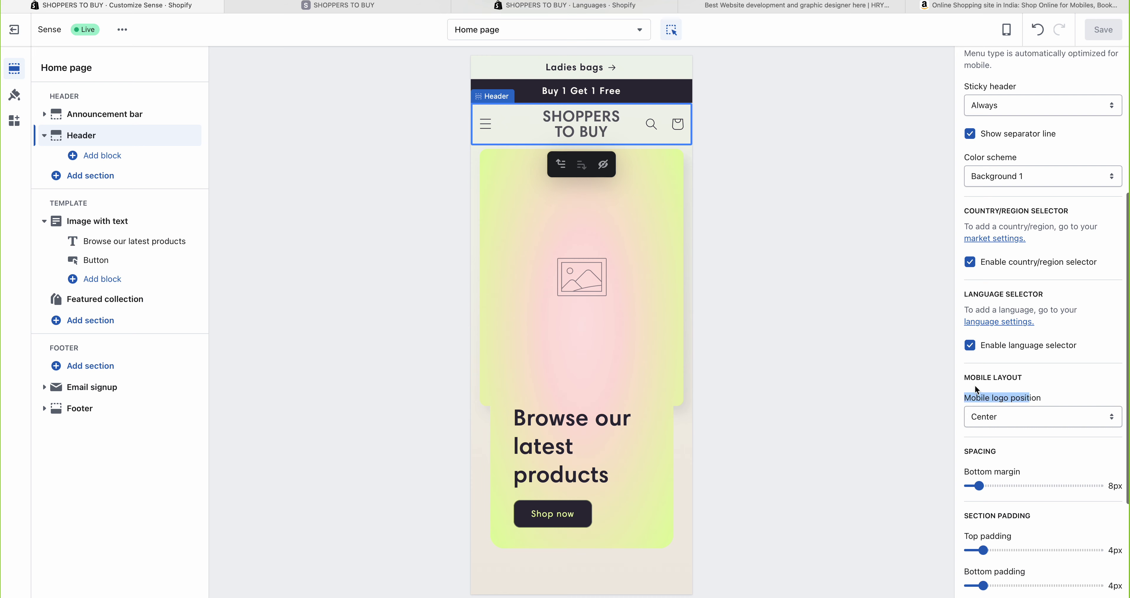
pyautogui.click(968, 382)
pyautogui.moveTo(964, 380); pyautogui.dragTo(1038, 382)
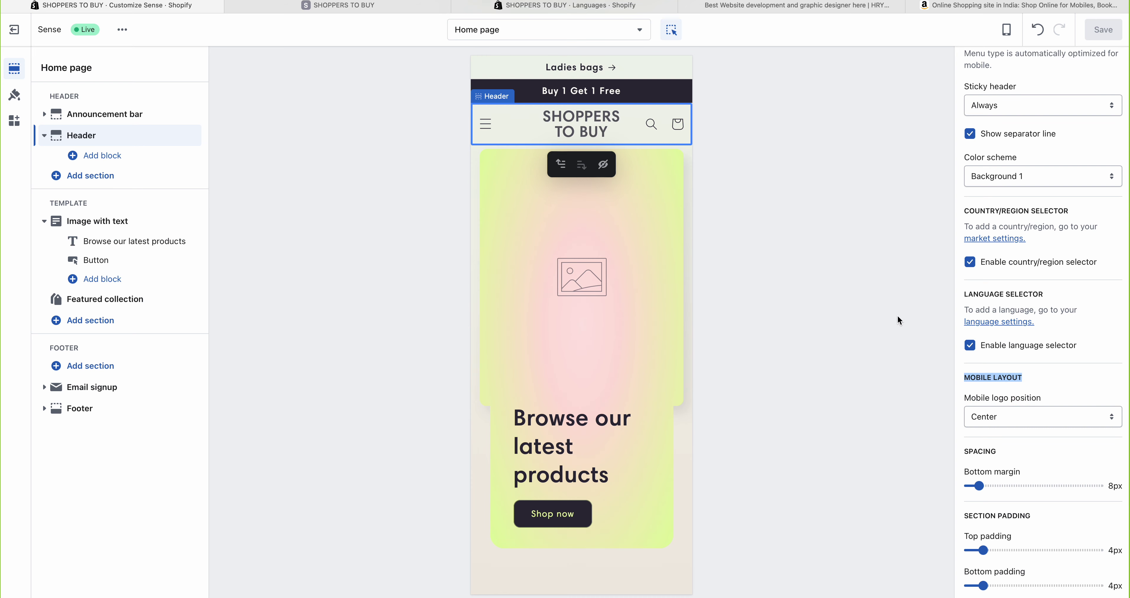
pyautogui.scroll(6, 1090, 194)
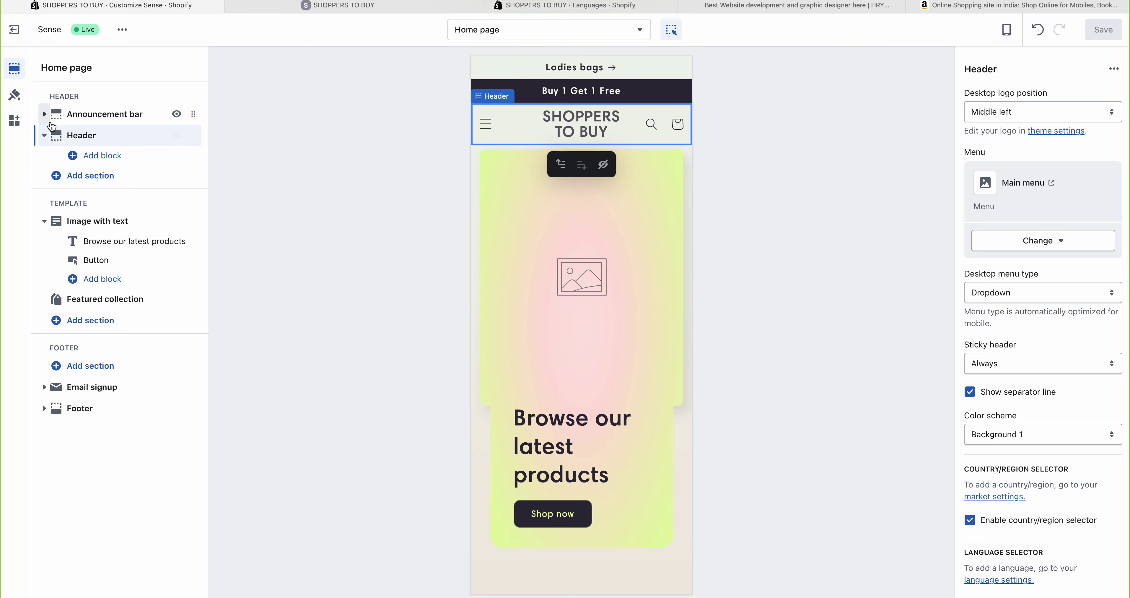
# - Look over the template's featured products in the mobile preview, and switch the preview to Desktop
pyautogui.doubleClick(62, 203)
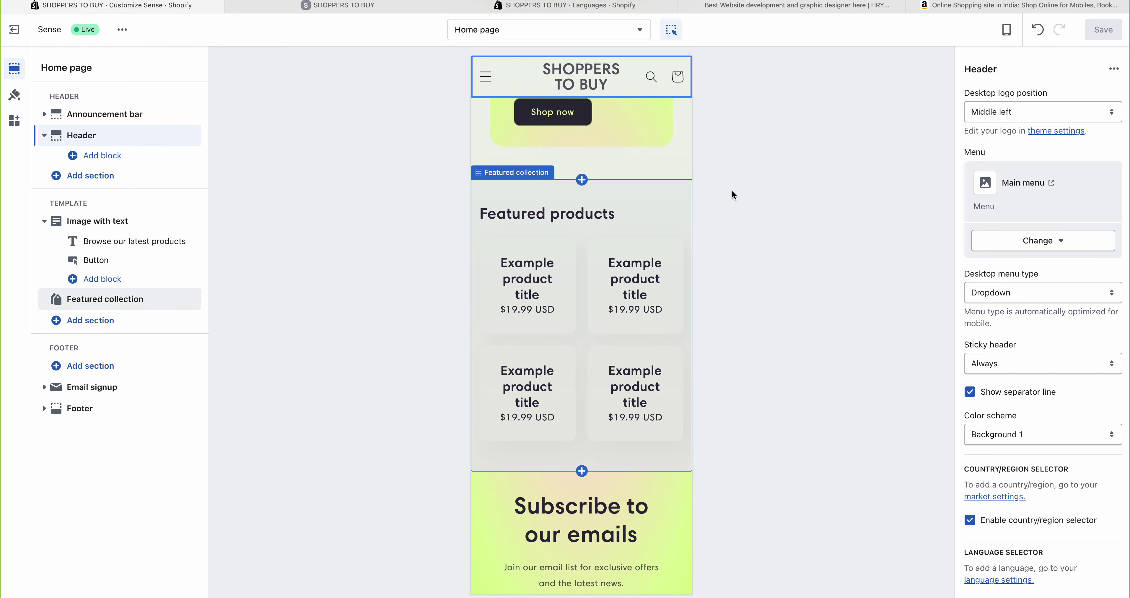
pyautogui.click(1006, 29)
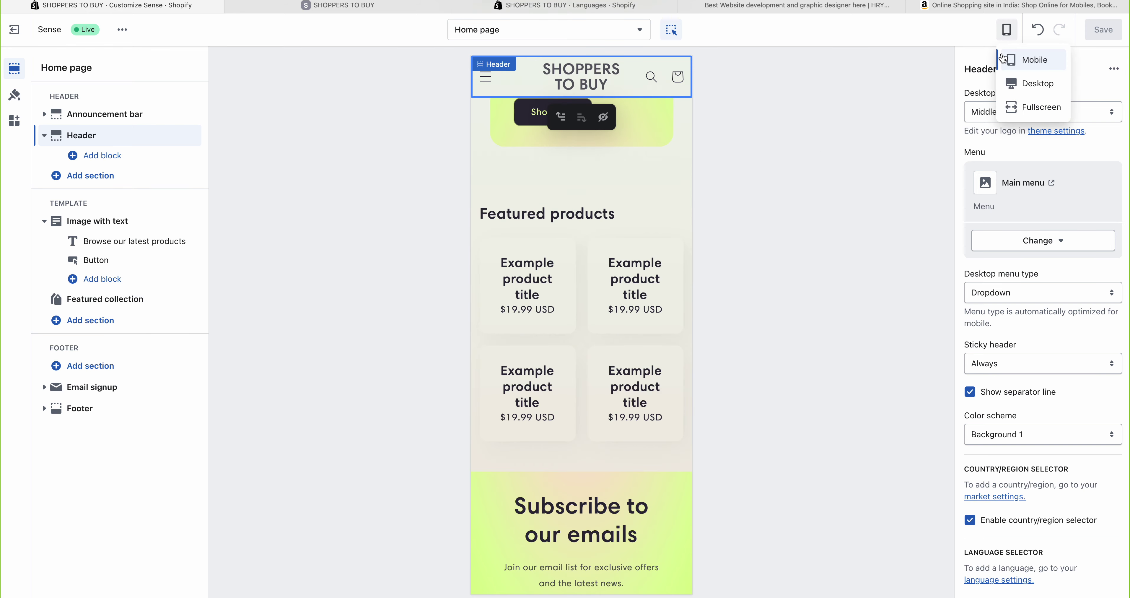
pyautogui.click(1023, 84)
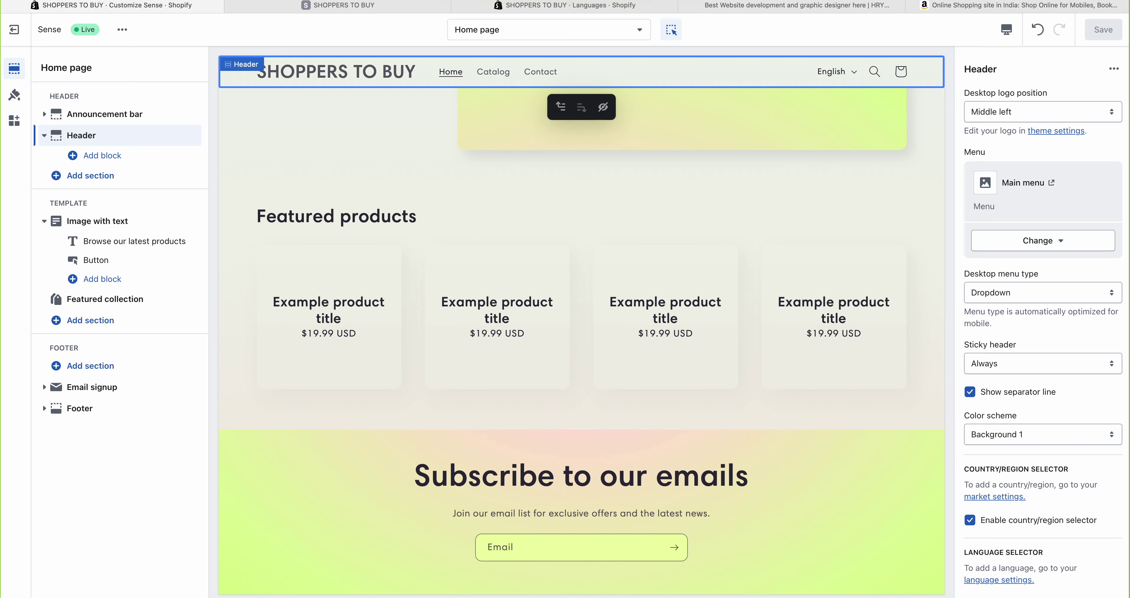